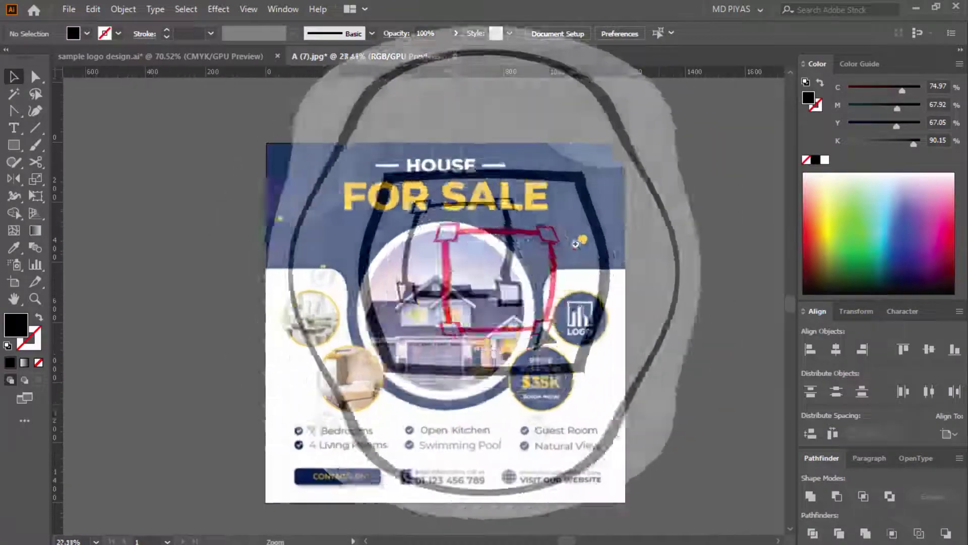
Examine the House for Sale reference flyer's heading, house photo, badges and contact details.
{"action": "scroll", "coordinate": [547, 247], "scroll_direction": "down", "scroll_amount": 2}
{"action": "scroll", "coordinate": [547, 254], "scroll_direction": "up", "scroll_amount": 2}
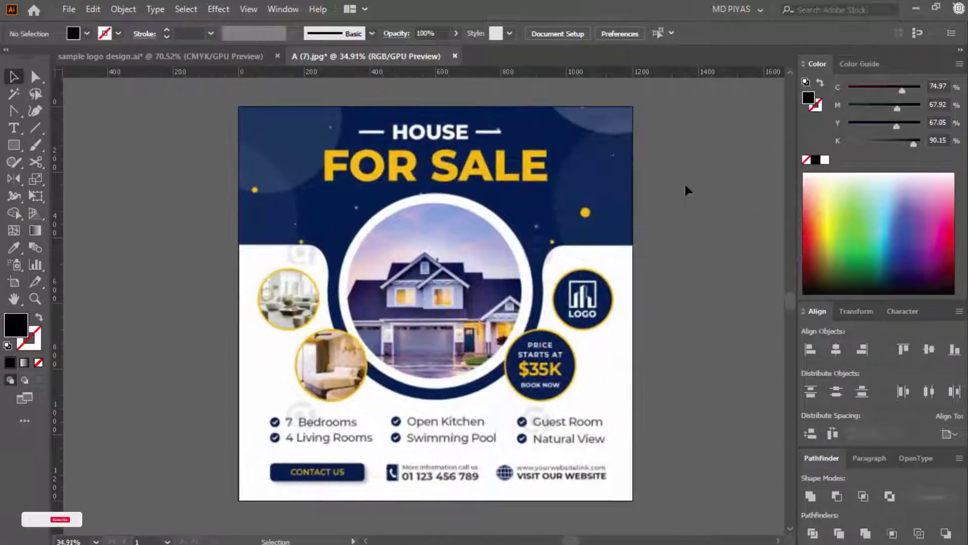
{"action": "key", "text": "ctrl+space"}
{"action": "left_click_drag", "start_coordinate": [267, 104], "coordinate": [409, 185]}
{"action": "left_click_drag", "start_coordinate": [534, 190], "coordinate": [239, 179]}
{"action": "left_click_drag", "start_coordinate": [490, 464], "coordinate": [575, 94]}
{"action": "left_click_drag", "start_coordinate": [570, 262], "coordinate": [406, 318]}
{"action": "left_click_drag", "start_coordinate": [406, 318], "coordinate": [378, 317]}
Create a new document named Project 19, sized 1200 by 1200 px, in RGB color at 72 ppi.
{"action": "left_click", "coordinate": [68, 9]}
{"action": "left_click", "coordinate": [85, 26]}
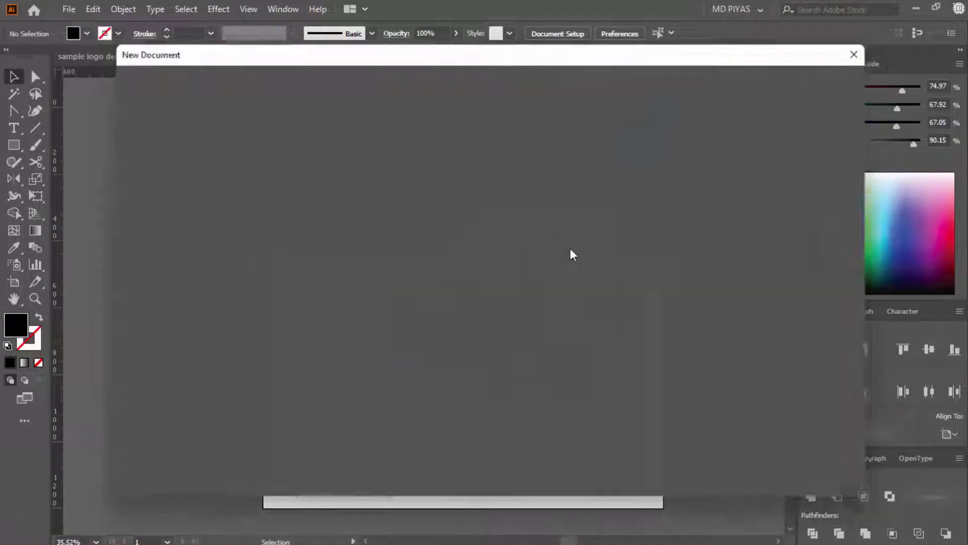
{"action": "type", "text": "Project "}
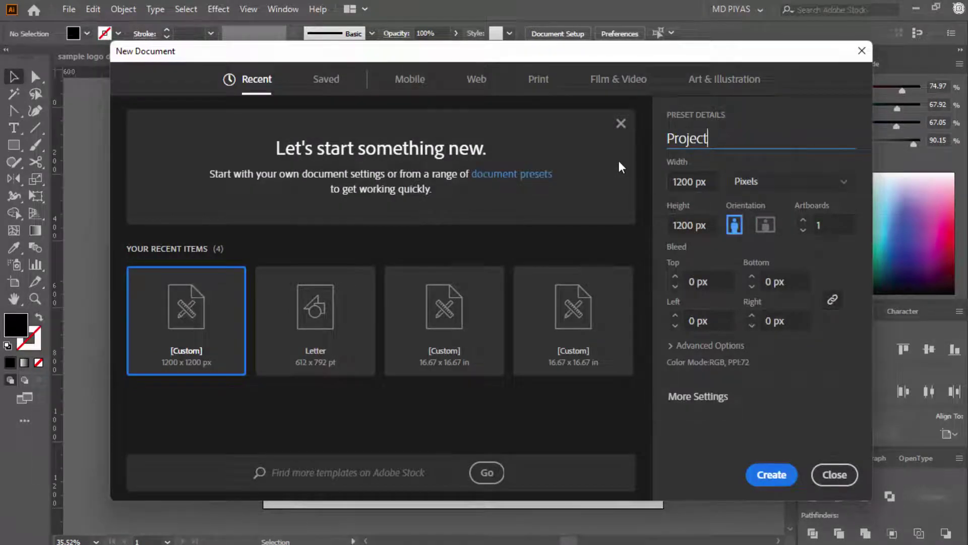
{"action": "type", "text": "19"}
{"action": "key", "text": "Tab"}
{"action": "left_click", "coordinate": [699, 347]}
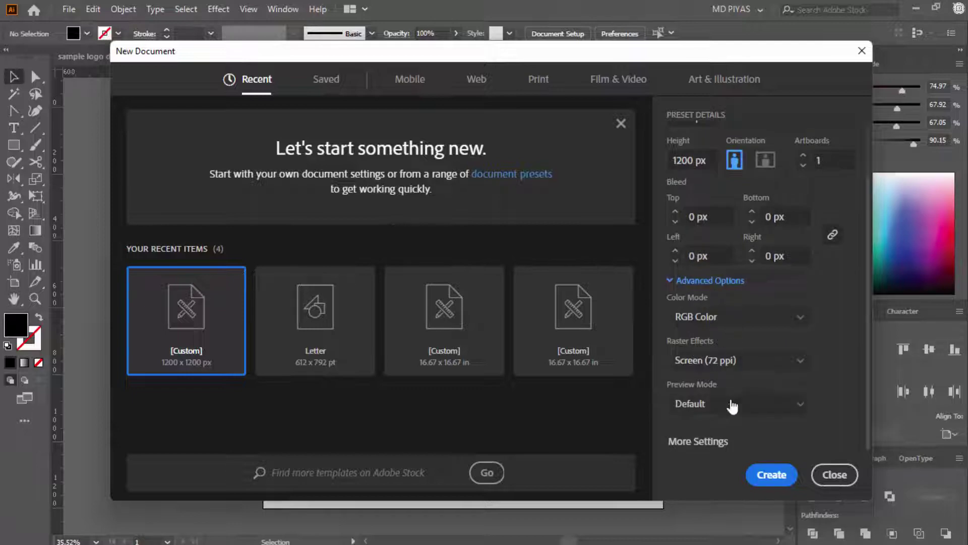
{"action": "left_click", "coordinate": [766, 474]}
Draw a 1200 by 1200 px rectangle on the blank artboard.
{"action": "key", "text": "ctrl+0"}
{"action": "key", "text": "ctrl+space"}
{"action": "left_click_drag", "start_coordinate": [543, 349], "coordinate": [532, 377]}
{"action": "key", "text": "space"}
{"action": "left_click_drag", "start_coordinate": [502, 338], "coordinate": [475, 326]}
{"action": "key", "text": "m"}
{"action": "left_click", "coordinate": [496, 258]}
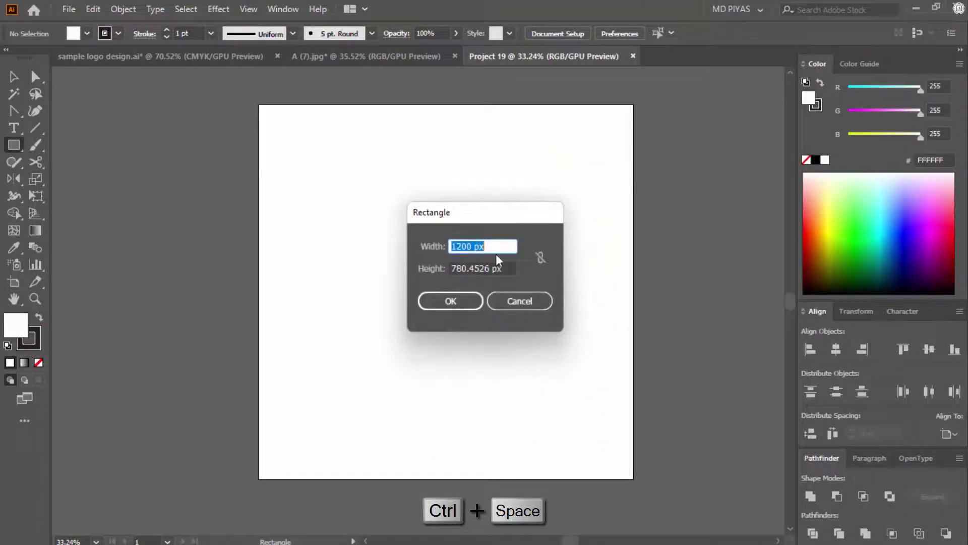
{"action": "type", "text": "1200"}
{"action": "key", "text": "Tab"}
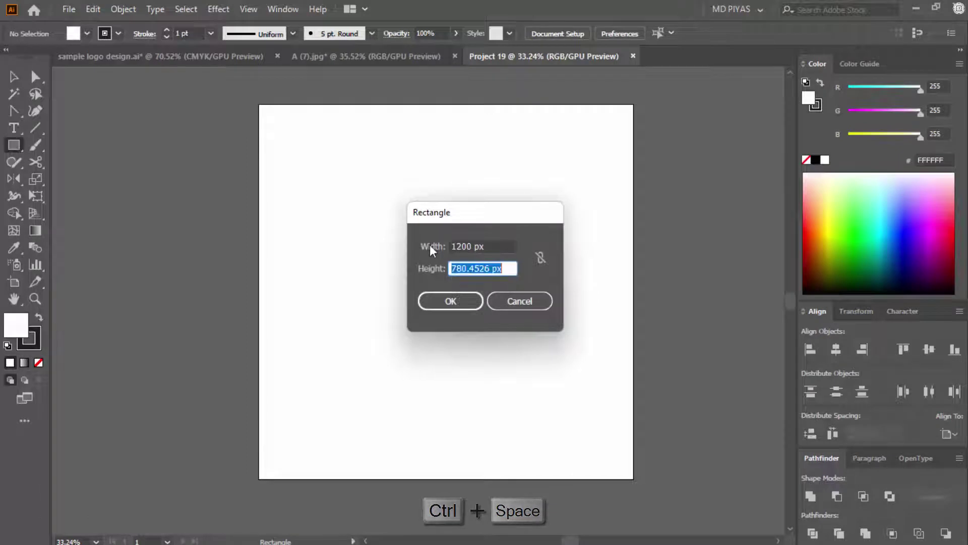
{"action": "type", "text": "1200"}
{"action": "key", "text": "Return"}
Center the square on the artboard horizontally and vertically, and remove its fill.
{"action": "key", "text": "v"}
{"action": "left_click", "coordinate": [836, 349]}
{"action": "left_click", "coordinate": [929, 349]}
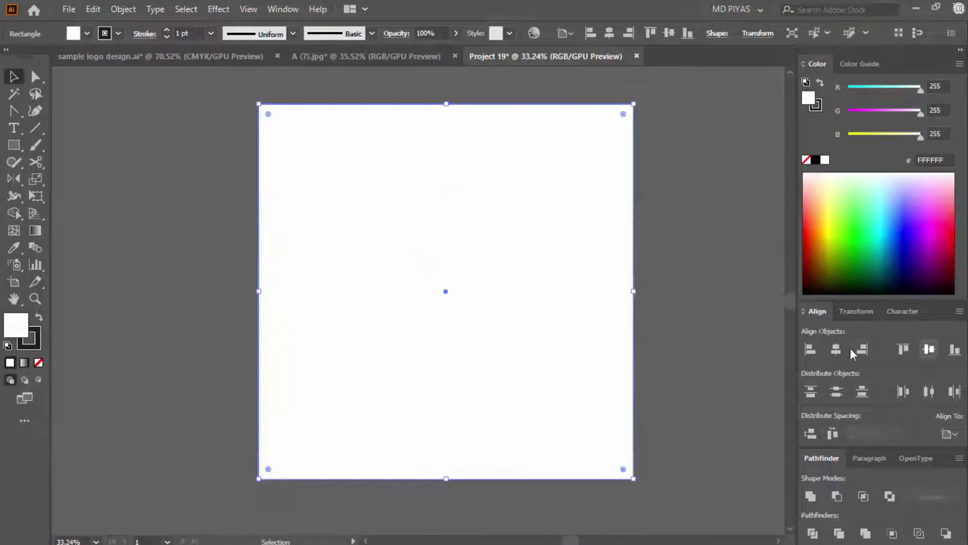
{"action": "left_click", "coordinate": [57, 330]}
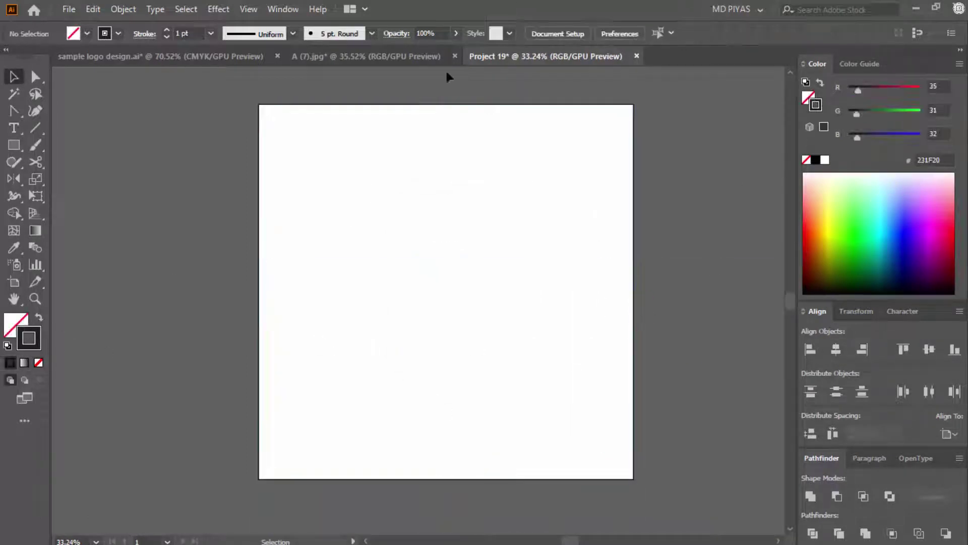
Offset the square's path inward by -50 px with miter joins.
{"action": "left_click", "coordinate": [446, 103]}
{"action": "left_click", "coordinate": [123, 10]}
{"action": "mouse_move", "coordinate": [337, 360]}
{"action": "left_click", "coordinate": [392, 233]}
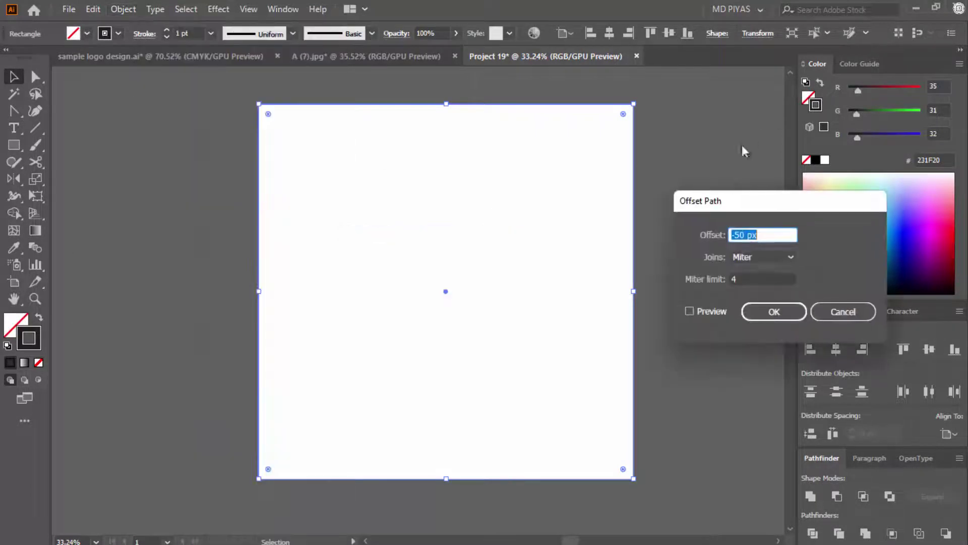
{"action": "left_click", "coordinate": [690, 311]}
{"action": "key", "text": "Return"}
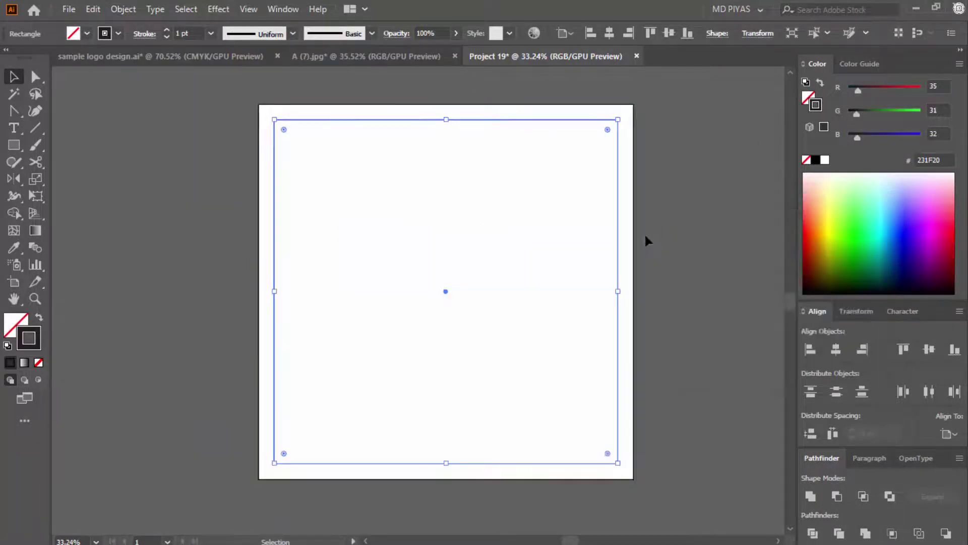
Delete the outer square and turn the inner offset square into margin guides.
{"action": "left_click", "coordinate": [634, 215]}
{"action": "key", "text": "Delete"}
{"action": "left_click", "coordinate": [618, 222]}
{"action": "right_click", "coordinate": [571, 239]}
{"action": "left_click", "coordinate": [623, 436]}
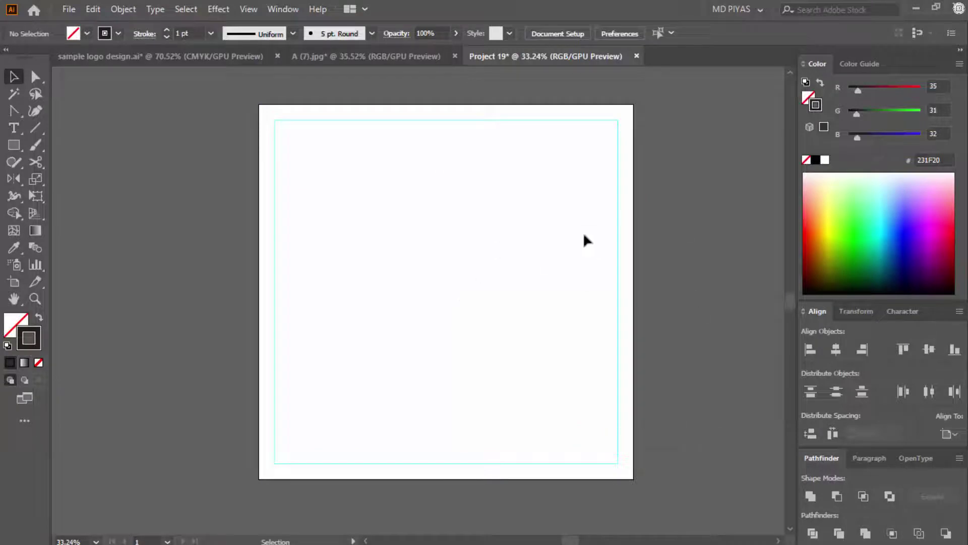
Bring the reference flyer image into Project 19, center it on the artboard and lock it.
{"action": "left_click", "coordinate": [407, 57]}
{"action": "scroll", "coordinate": [509, 202], "scroll_direction": "up", "scroll_amount": 1}
{"action": "key", "text": "ctrl+alt+2"}
{"action": "left_click_drag", "start_coordinate": [514, 207], "coordinate": [496, 237]}
{"action": "left_click", "coordinate": [837, 349]}
{"action": "left_click", "coordinate": [929, 349]}
{"action": "key", "text": "ctrl+2"}
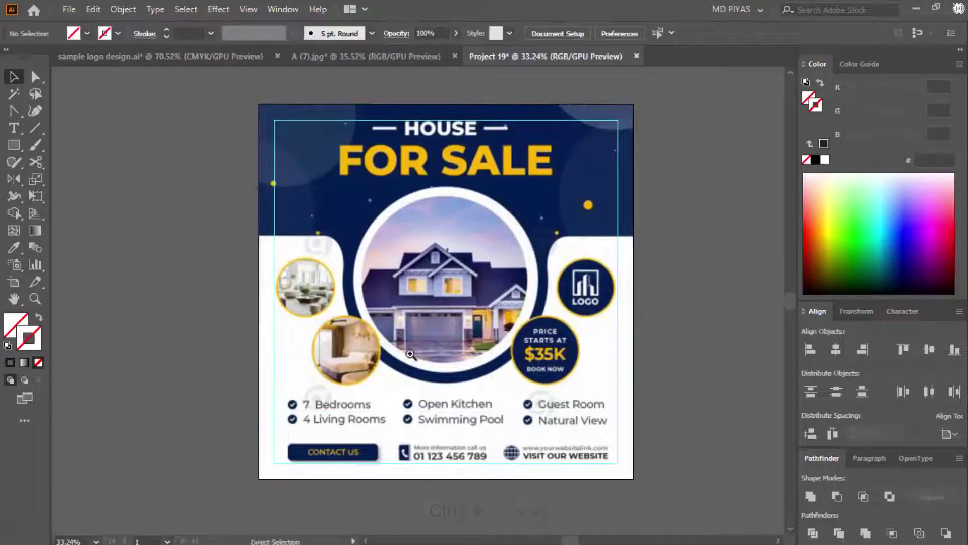
Draw an unfilled circle with a dark outline around the central house photo.
{"action": "key", "text": "ctrl+space"}
{"action": "left_click_drag", "start_coordinate": [414, 283], "coordinate": [450, 264]}
{"action": "key", "text": "l"}
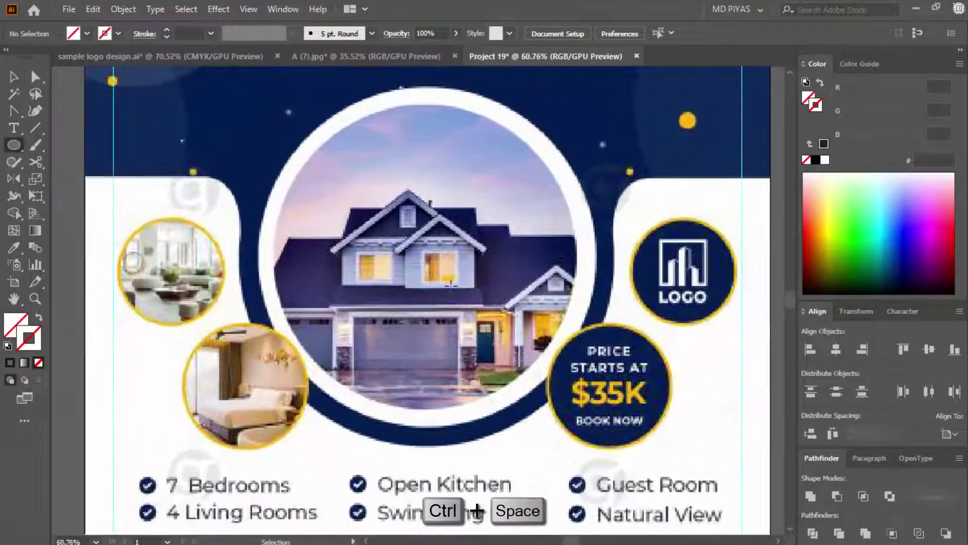
{"action": "left_click_drag", "start_coordinate": [555, 348], "coordinate": [576, 356]}
{"action": "left_click", "coordinate": [9, 364]}
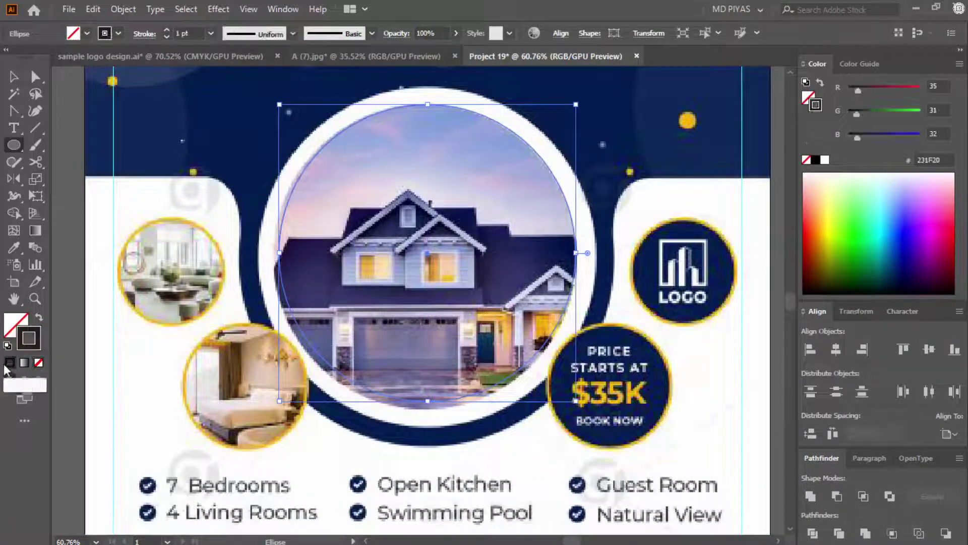
{"action": "left_click_drag", "start_coordinate": [339, 453], "coordinate": [497, 402]}
{"action": "key", "text": "v"}
Fine-tune the circle's size so it matches the edge of the house photo.
{"action": "left_click_drag", "start_coordinate": [207, 337], "coordinate": [196, 361]}
{"action": "left_click_drag", "start_coordinate": [608, 359], "coordinate": [403, 359]}
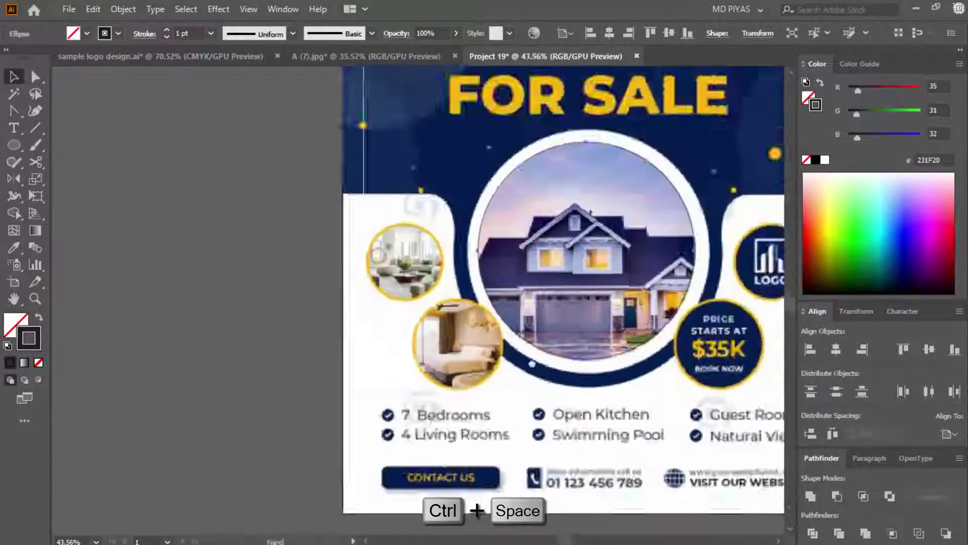
{"action": "left_click_drag", "start_coordinate": [731, 396], "coordinate": [828, 396]}
{"action": "left_click_drag", "start_coordinate": [659, 140], "coordinate": [564, 247]}
{"action": "left_click", "coordinate": [602, 293]}
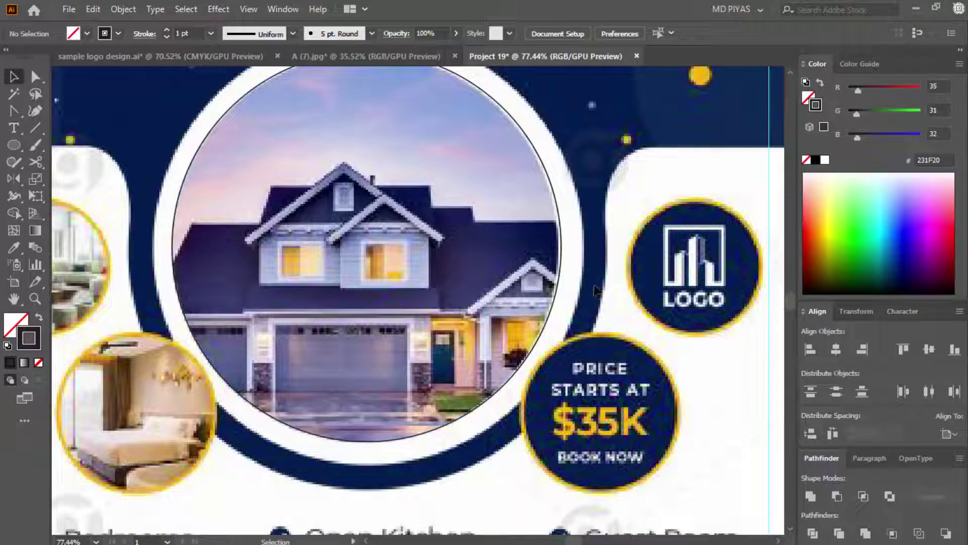
{"action": "left_click_drag", "start_coordinate": [542, 362], "coordinate": [608, 247]}
{"action": "left_click", "coordinate": [625, 224]}
{"action": "left_click_drag", "start_coordinate": [761, 150], "coordinate": [760, 150]}
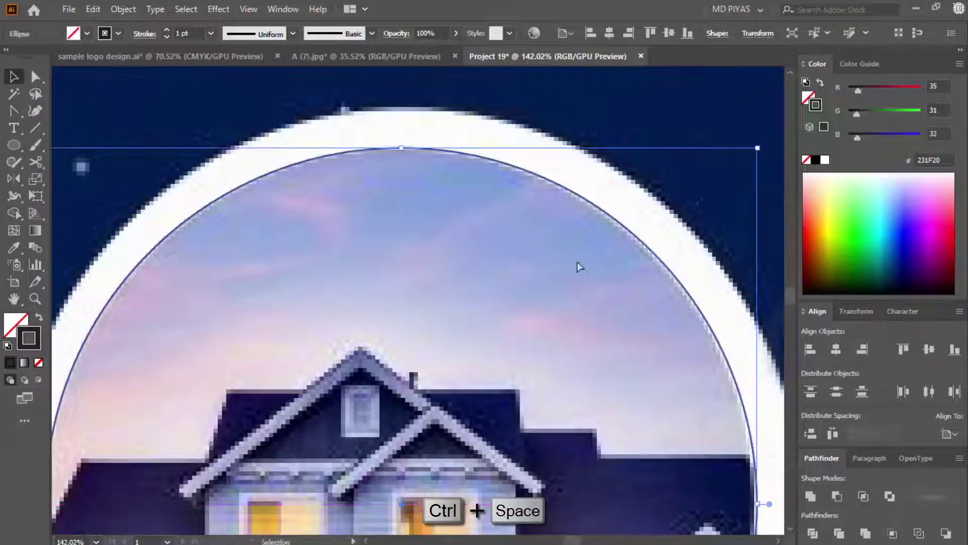
{"action": "left_click_drag", "start_coordinate": [579, 266], "coordinate": [498, 275]}
{"action": "left_click_drag", "start_coordinate": [703, 185], "coordinate": [449, 295]}
{"action": "left_click", "coordinate": [449, 295]}
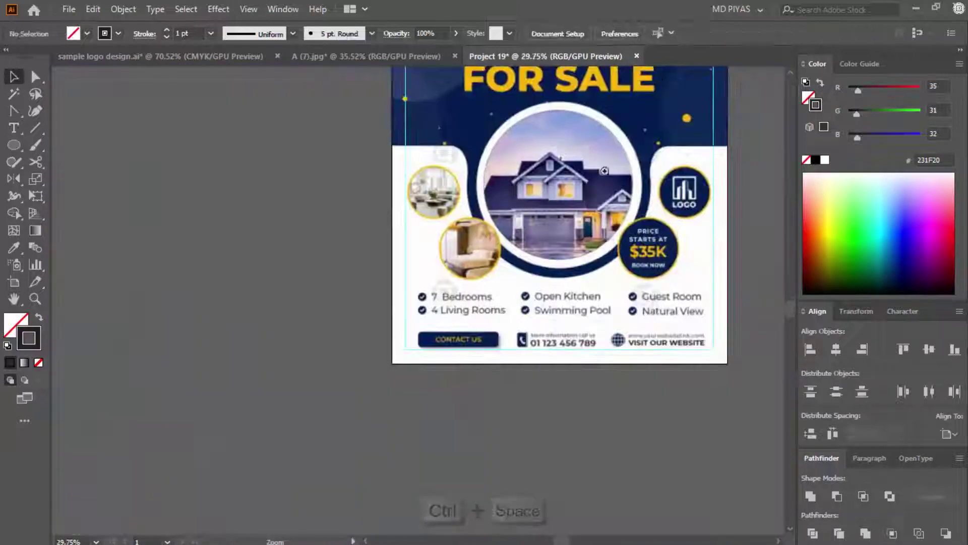
{"action": "left_click_drag", "start_coordinate": [482, 197], "coordinate": [559, 218]}
{"action": "left_click", "coordinate": [560, 220]}
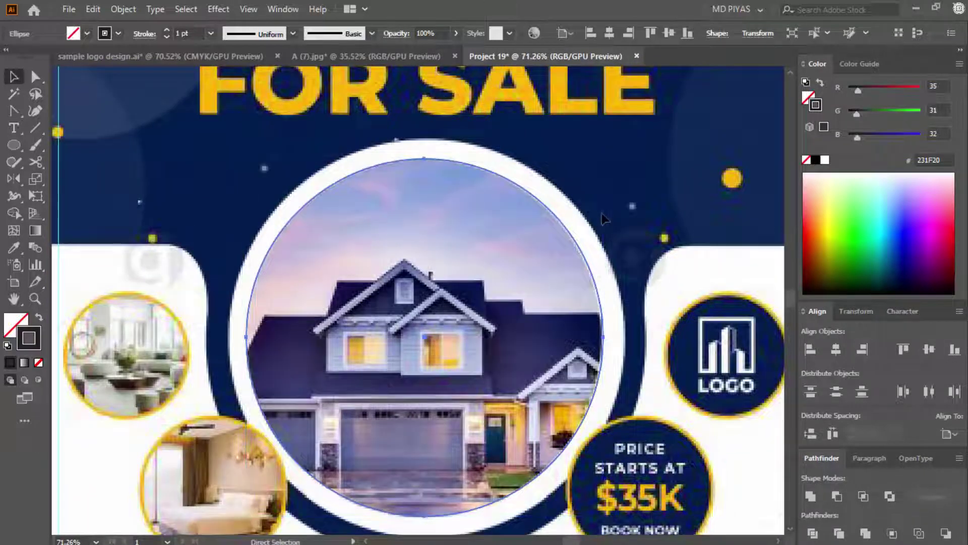
{"action": "left_click", "coordinate": [620, 201]}
{"action": "key", "text": "ctrl+f"}
{"action": "left_click", "coordinate": [535, 240]}
{"action": "key", "text": "f"}
{"action": "key", "text": "f"}
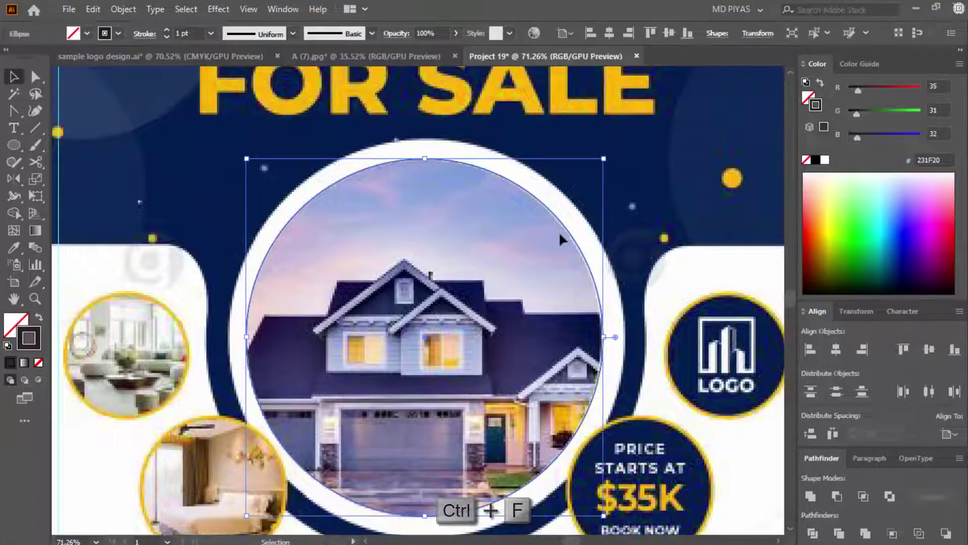
{"action": "left_click_drag", "start_coordinate": [554, 197], "coordinate": [519, 212]}
{"action": "left_click", "coordinate": [515, 220], "text": "ctrl"}
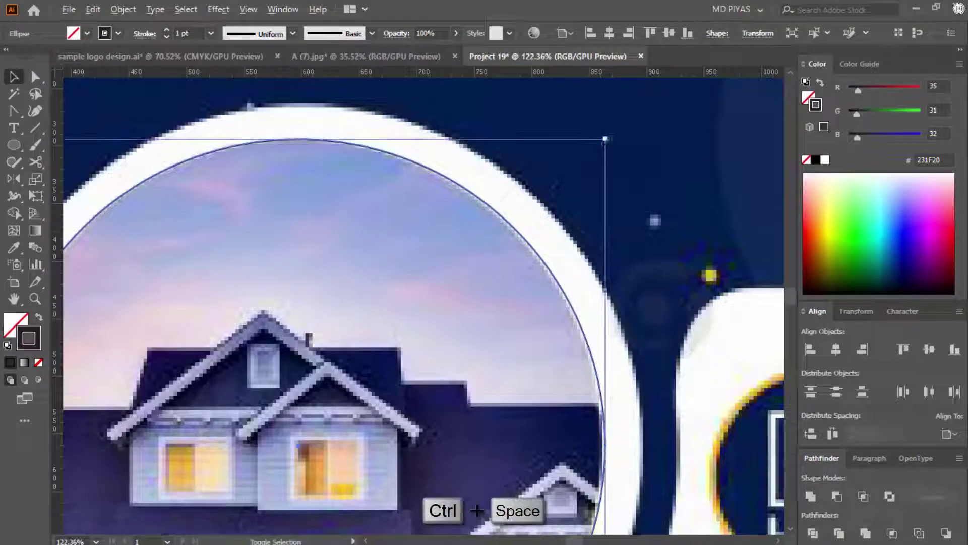
{"action": "left_click_drag", "start_coordinate": [605, 139], "coordinate": [648, 106]}
{"action": "left_click", "coordinate": [687, 172]}
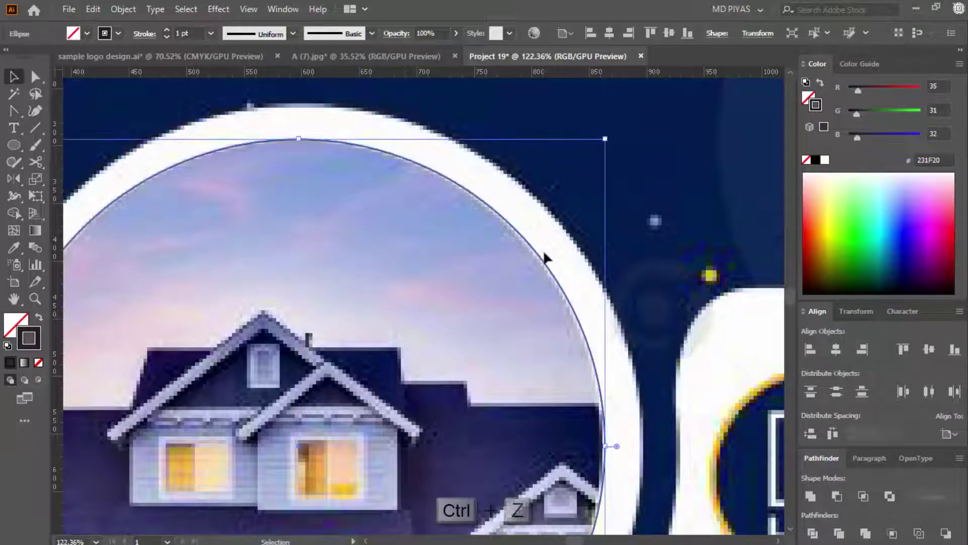
{"action": "left_click_drag", "start_coordinate": [545, 261], "coordinate": [561, 246]}
{"action": "key", "text": "ctrl+z"}
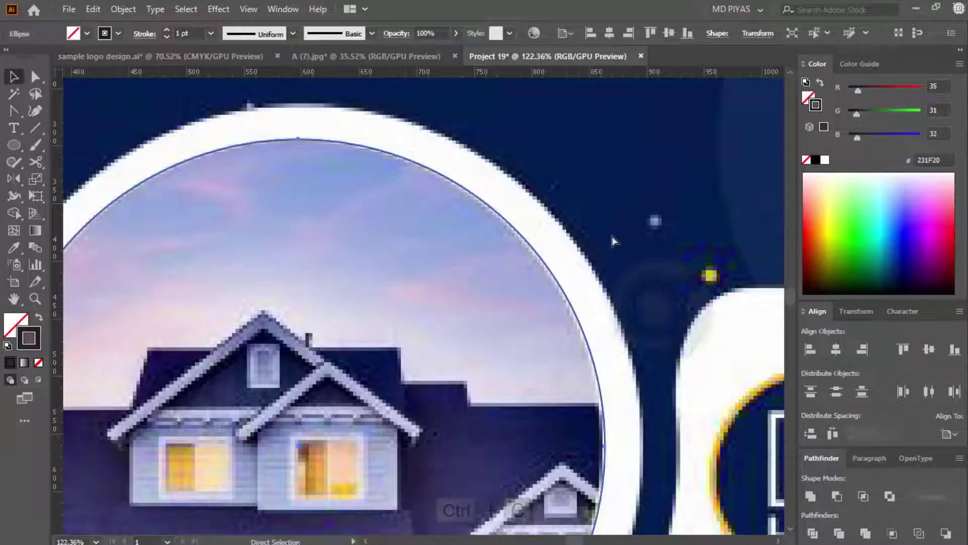
Paste a copy of the photo circle in place and enlarge it to the white ring's outer edge.
{"action": "key", "text": "ctrl+f"}
{"action": "left_click_drag", "start_coordinate": [605, 139], "coordinate": [668, 105]}
{"action": "left_click", "coordinate": [681, 171]}
{"action": "key", "text": "ctrl+space"}
{"action": "mouse_move", "coordinate": [638, 227]}
{"action": "left_mouse_down"}
{"action": "mouse_move", "coordinate": [650, 226]}
{"action": "mouse_move", "coordinate": [454, 214]}
{"action": "mouse_move", "coordinate": [525, 216]}
{"action": "left_mouse_up"}
Set the outline of the white ring's circle to white.
{"action": "left_click", "coordinate": [572, 245]}
{"action": "left_click", "coordinate": [825, 160]}
{"action": "left_click", "coordinate": [601, 213]}
{"action": "key", "text": "ctrl+space"}
{"action": "left_click_drag", "start_coordinate": [367, 335], "coordinate": [430, 91]}
{"action": "key", "text": "ctrl+space"}
{"action": "mouse_move", "coordinate": [394, 303]}
{"action": "left_mouse_down"}
{"action": "mouse_move", "coordinate": [488, 302]}
{"action": "mouse_move", "coordinate": [428, 301]}
{"action": "left_mouse_up"}
{"action": "left_click_drag", "start_coordinate": [535, 222], "coordinate": [582, 220]}
{"action": "left_click", "coordinate": [507, 262]}
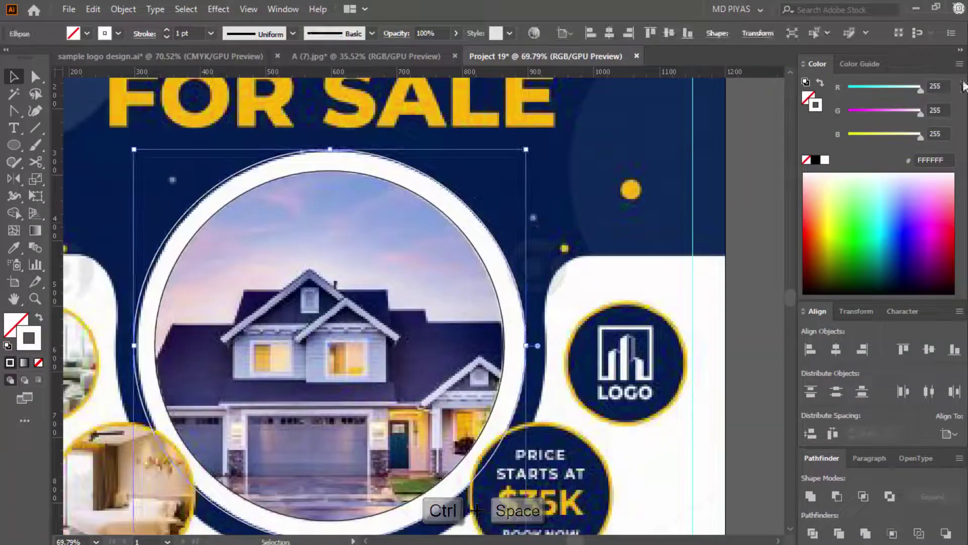
Change the outline color of the white ring's circle to pure red, FF0000.
{"action": "left_click", "coordinate": [816, 160]}
{"action": "left_click_drag", "start_coordinate": [848, 90], "coordinate": [922, 90]}
{"action": "left_click", "coordinate": [535, 221]}
{"action": "key", "text": "ctrl+space"}
{"action": "left_click_drag", "start_coordinate": [449, 239], "coordinate": [384, 239]}
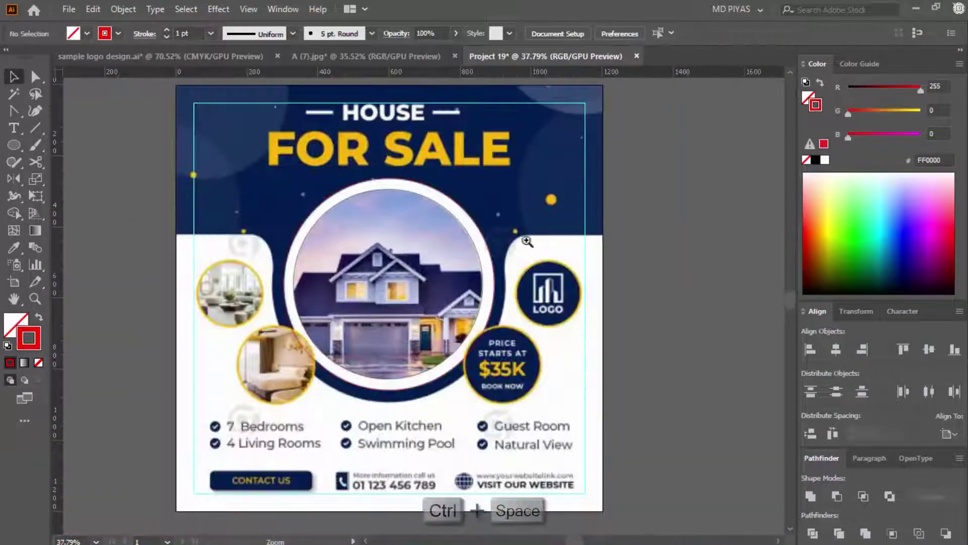
Paste a copy of the red circle in place and enlarge it to the navy ring's outer edge.
{"action": "left_click_drag", "start_coordinate": [414, 280], "coordinate": [502, 285]}
{"action": "left_click_drag", "start_coordinate": [643, 247], "coordinate": [671, 242]}
{"action": "left_click", "coordinate": [655, 194]}
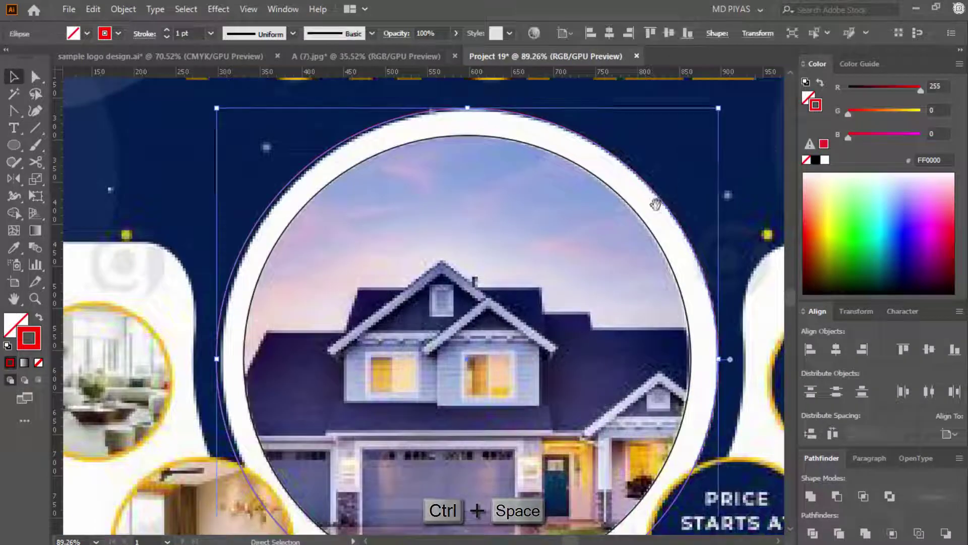
{"action": "left_click_drag", "start_coordinate": [661, 202], "coordinate": [570, 208]}
{"action": "key", "text": "ctrl+f"}
{"action": "left_click_drag", "start_coordinate": [577, 274], "coordinate": [558, 212]}
{"action": "left_click_drag", "start_coordinate": [558, 211], "coordinate": [514, 215]}
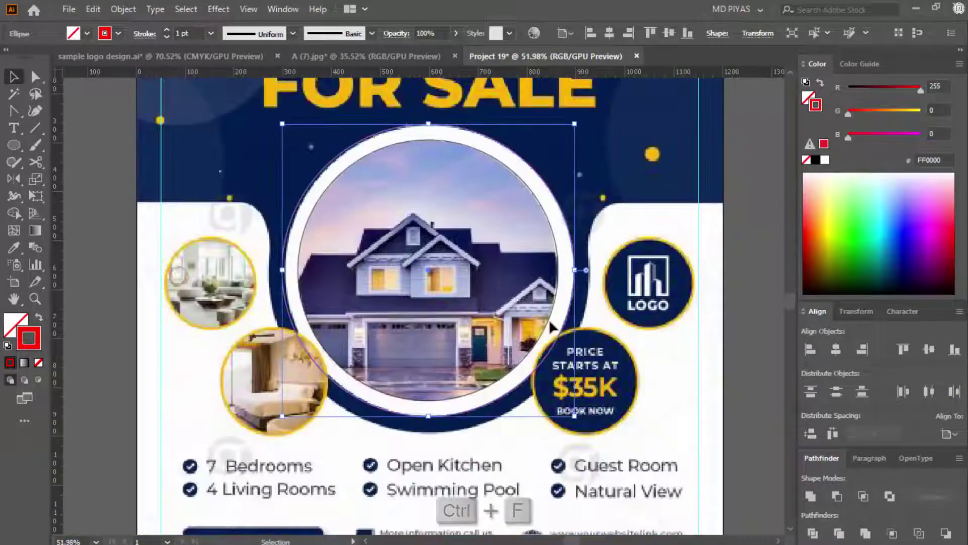
{"action": "left_click_drag", "start_coordinate": [410, 438], "coordinate": [550, 319]}
{"action": "left_click_drag", "start_coordinate": [489, 282], "coordinate": [444, 323]}
{"action": "left_click", "coordinate": [507, 348]}
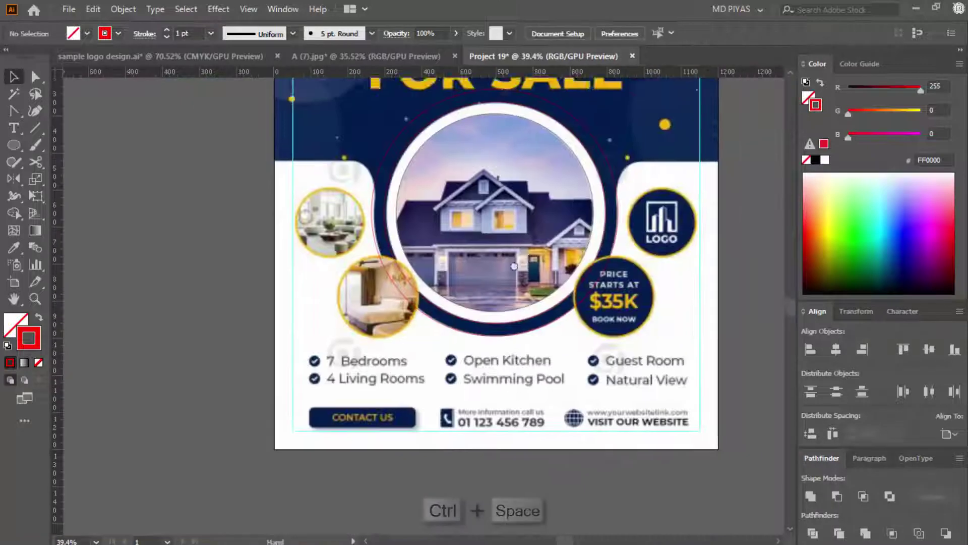
Draw a red-outlined rectangle about 1200 by 777 px over the flyer's lower white area.
{"action": "left_click_drag", "start_coordinate": [520, 199], "coordinate": [518, 234]}
{"action": "left_click_drag", "start_coordinate": [517, 234], "coordinate": [507, 245]}
{"action": "left_click_drag", "start_coordinate": [304, 425], "coordinate": [648, 192]}
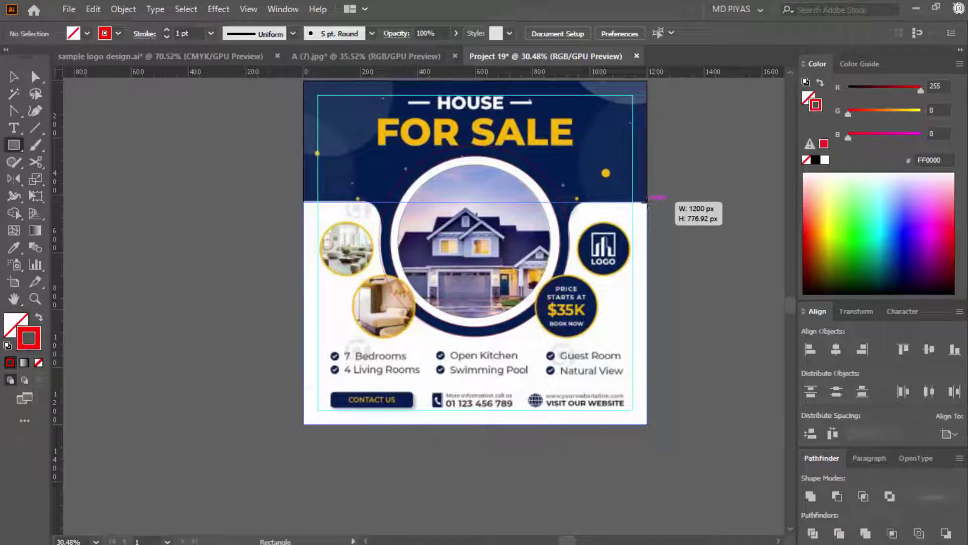
{"action": "left_click_drag", "start_coordinate": [647, 200], "coordinate": [647, 201]}
{"action": "key", "text": "v"}
{"action": "left_click", "coordinate": [704, 221]}
Adjust the rectangle's top edge to line up with the top of the white area.
{"action": "left_click_drag", "start_coordinate": [649, 239], "coordinate": [913, 169]}
{"action": "left_click_drag", "start_coordinate": [751, 229], "coordinate": [448, 193]}
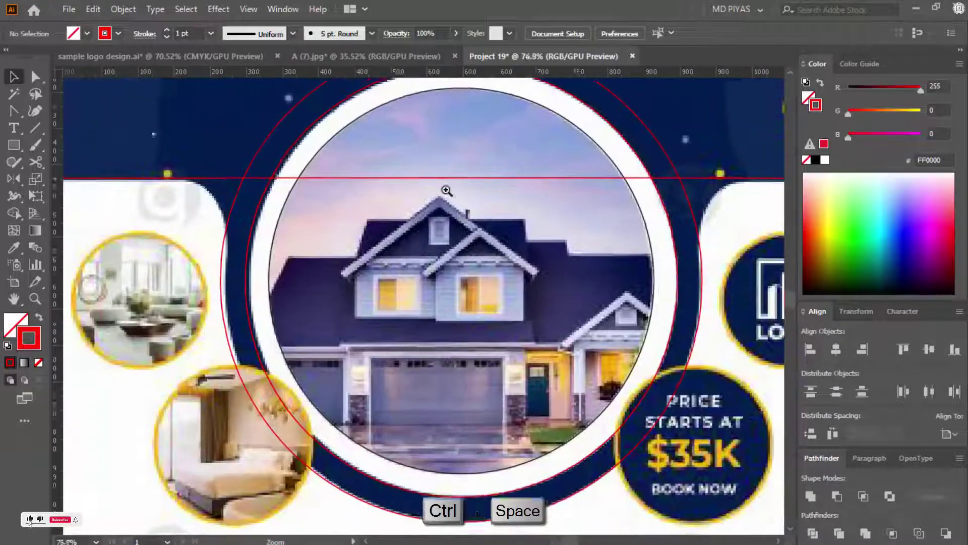
{"action": "left_click_drag", "start_coordinate": [719, 196], "coordinate": [417, 239]}
{"action": "left_click", "coordinate": [278, 200]}
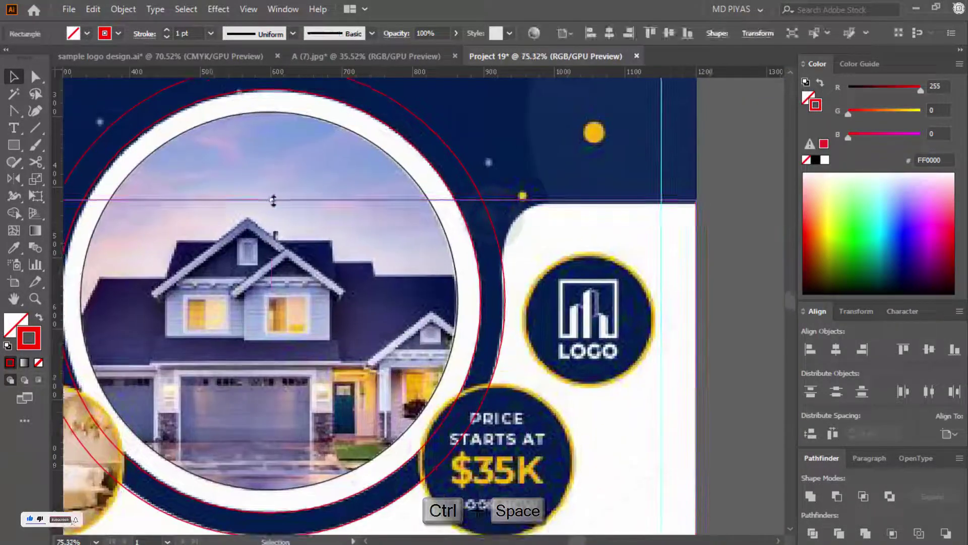
{"action": "left_click_drag", "start_coordinate": [272, 201], "coordinate": [273, 204]}
Divide the rectangle with the largest circle and delete the circle pieces to leave a round cut-out.
{"action": "left_click", "coordinate": [559, 187]}
{"action": "left_click_drag", "start_coordinate": [567, 184], "coordinate": [464, 205]}
{"action": "left_click", "coordinate": [487, 194]}
{"action": "left_click", "coordinate": [534, 201], "text": "shift"}
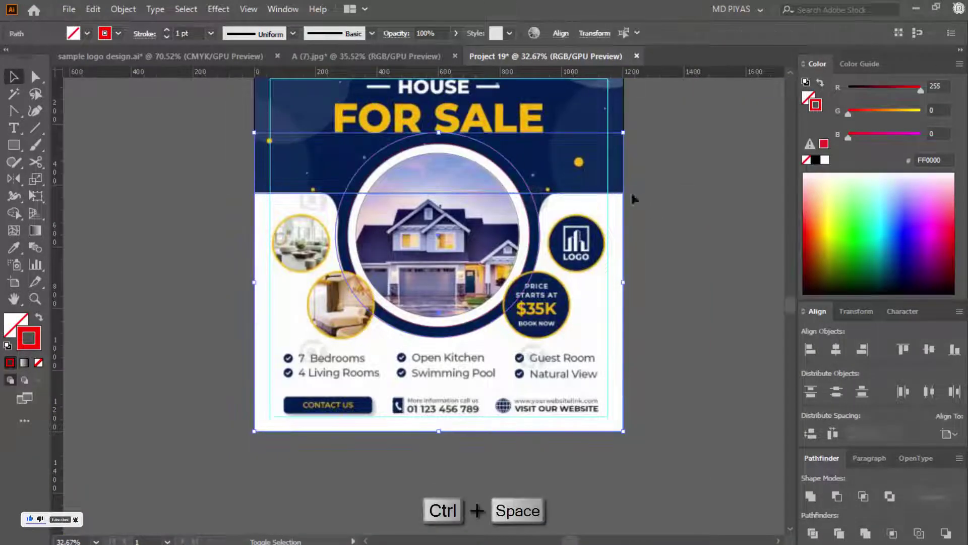
{"action": "left_click", "coordinate": [661, 236]}
{"action": "left_click", "coordinate": [507, 161]}
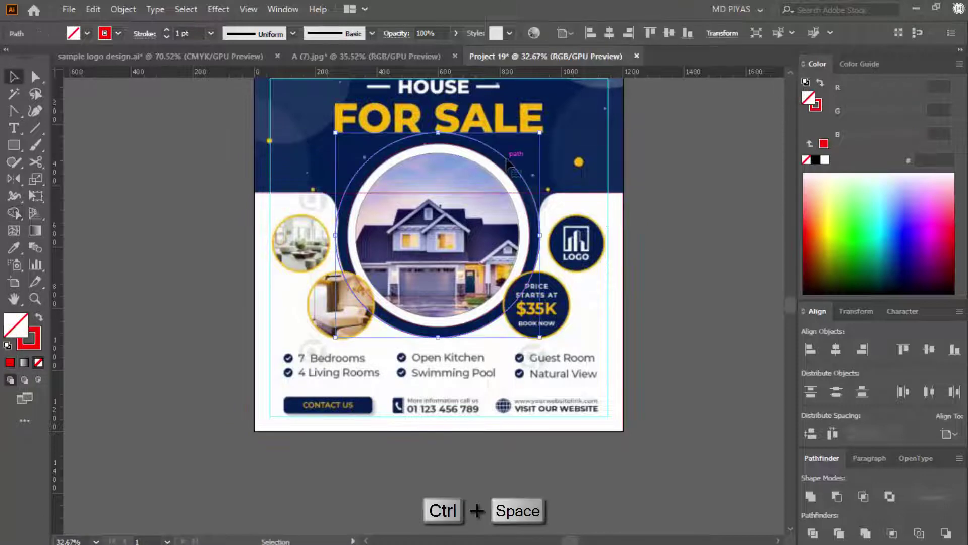
{"action": "key", "text": "Delete"}
{"action": "left_click", "coordinate": [526, 193]}
{"action": "key", "text": "Delete"}
Preview the cut-out lower shape with a solid red fill and return it to a red outline.
{"action": "left_click", "coordinate": [548, 193]}
{"action": "key", "text": "shift+x"}
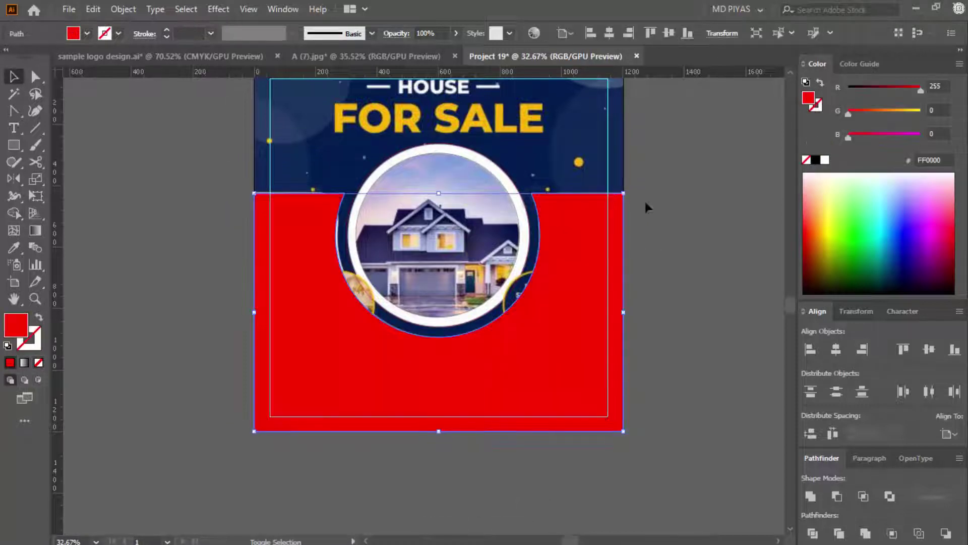
{"action": "key", "text": "a"}
{"action": "key", "text": "shift+x"}
{"action": "left_click_drag", "start_coordinate": [549, 212], "coordinate": [625, 204]}
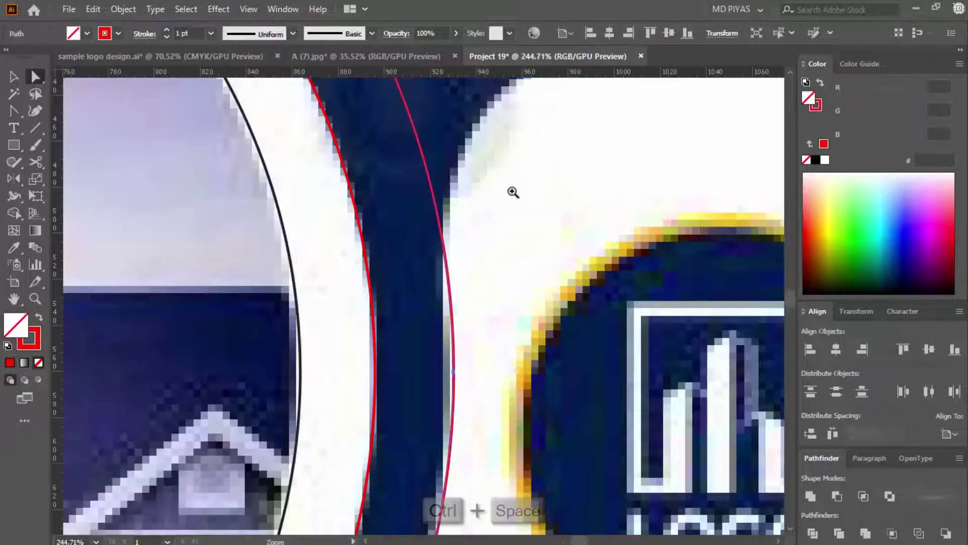
{"action": "left_click_drag", "start_coordinate": [512, 192], "coordinate": [399, 307]}
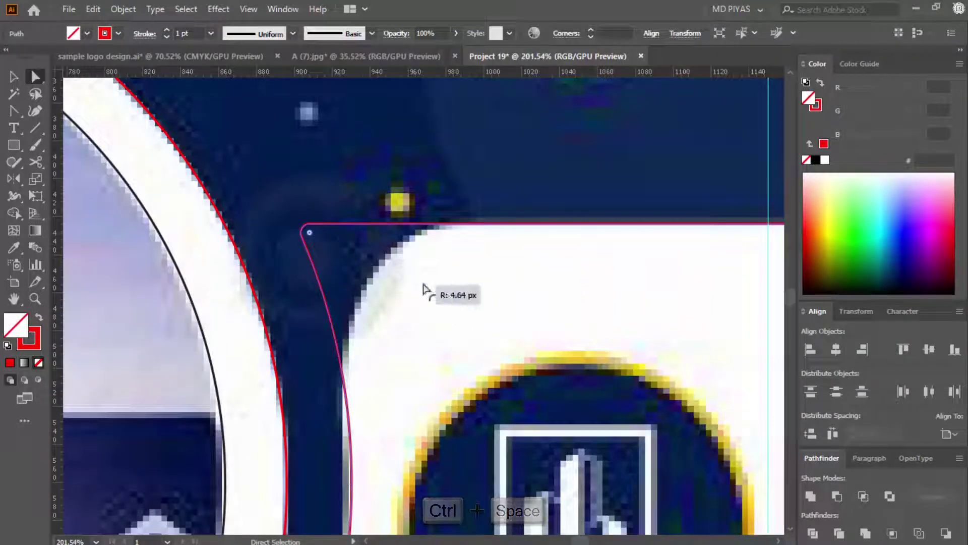
{"action": "left_click_drag", "start_coordinate": [580, 174], "coordinate": [257, 199]}
{"action": "left_click_drag", "start_coordinate": [194, 193], "coordinate": [729, 210]}
{"action": "left_click_drag", "start_coordinate": [403, 184], "coordinate": [200, 264]}
{"action": "left_click", "coordinate": [545, 151]}
{"action": "left_click", "coordinate": [551, 156]}
{"action": "left_click_drag", "start_coordinate": [564, 166], "coordinate": [607, 187]}
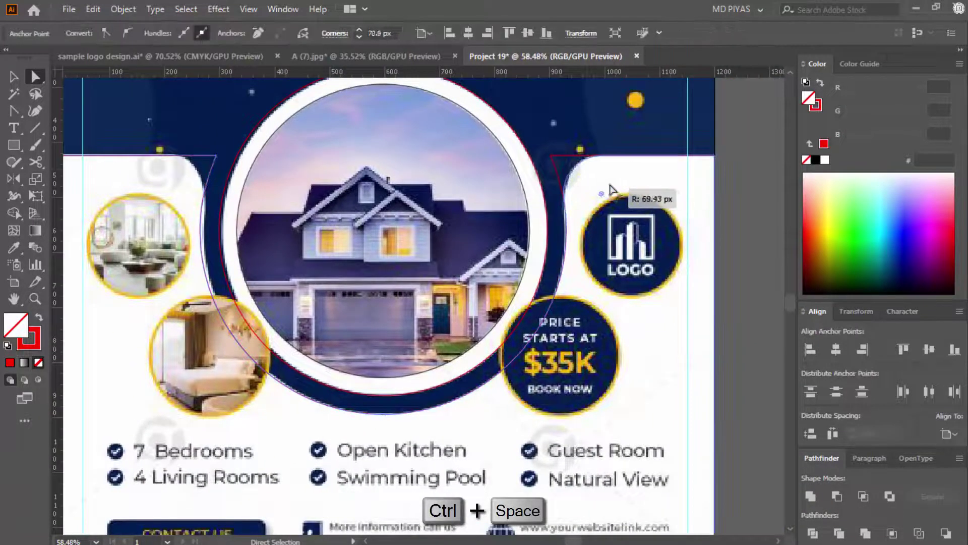
{"action": "left_click_drag", "start_coordinate": [204, 165], "coordinate": [143, 220]}
{"action": "key", "text": "ctrl+z"}
{"action": "key", "text": "ctrl+z"}
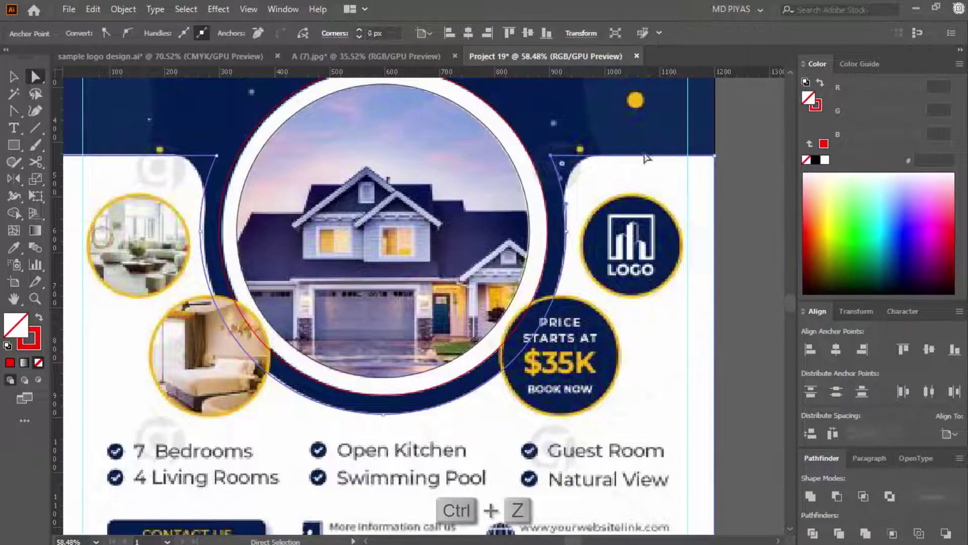
Round both inner top corners of the lower shape together to match the curves of the flyer's white area.
{"action": "left_click", "coordinate": [647, 173]}
{"action": "left_click", "coordinate": [551, 156]}
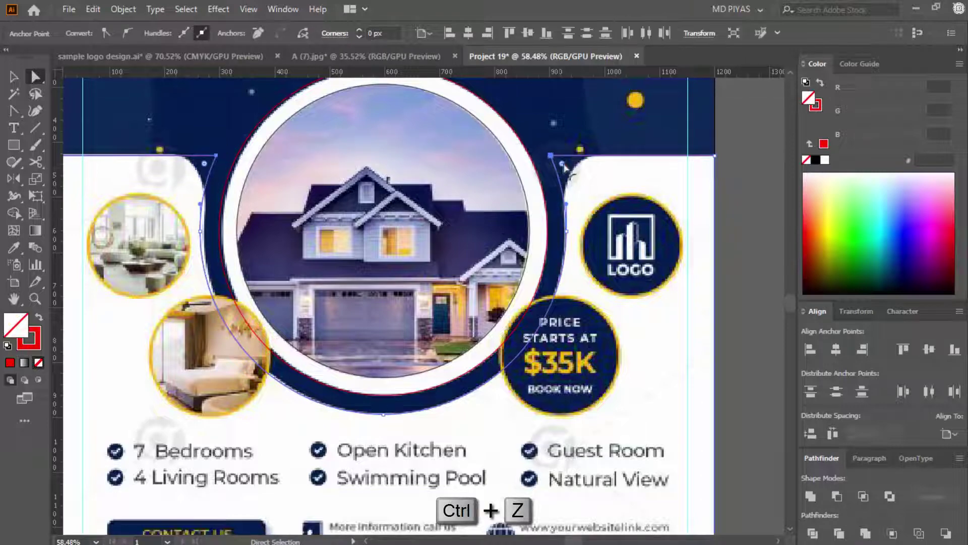
{"action": "left_click", "coordinate": [617, 207]}
{"action": "left_click_drag", "start_coordinate": [604, 195], "coordinate": [591, 206]}
{"action": "key", "text": "v"}
{"action": "left_click_drag", "start_coordinate": [636, 271], "coordinate": [456, 224]}
{"action": "left_click_drag", "start_coordinate": [408, 257], "coordinate": [660, 312]}
{"action": "left_click_drag", "start_coordinate": [447, 269], "coordinate": [202, 272]}
{"action": "left_click_drag", "start_coordinate": [507, 296], "coordinate": [449, 275]}
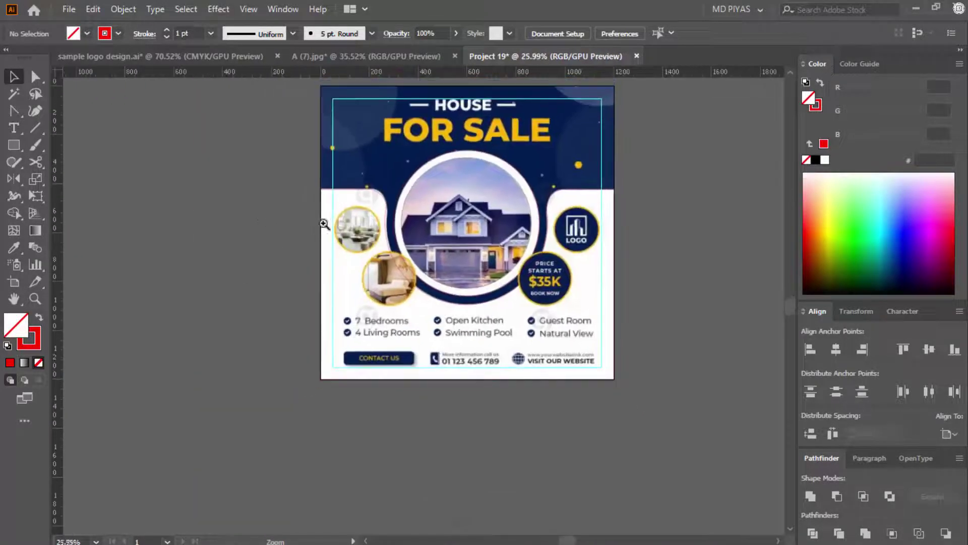
Draw a red-outlined circle over the living-room photo.
{"action": "left_click_drag", "start_coordinate": [324, 222], "coordinate": [514, 301]}
{"action": "right_click", "coordinate": [14, 146]}
{"action": "left_click", "coordinate": [85, 181]}
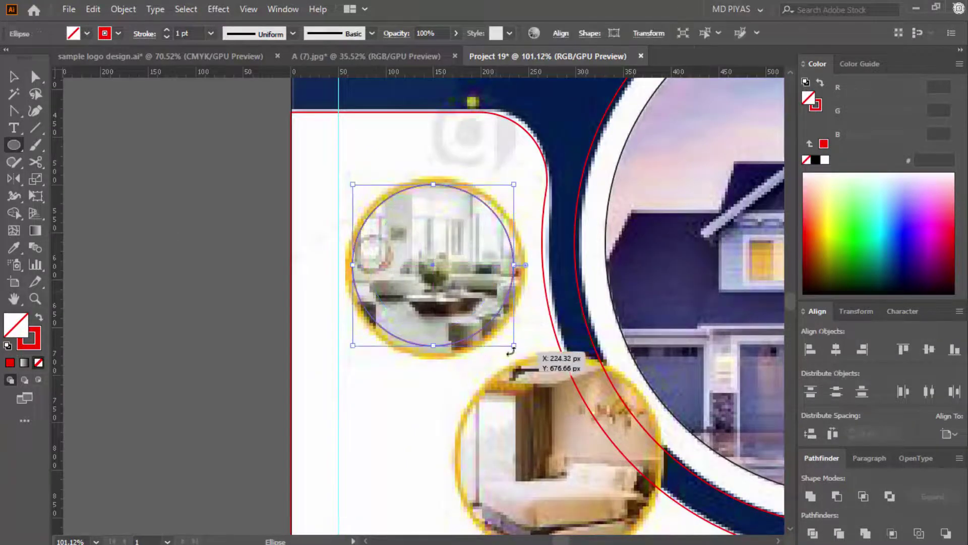
{"action": "left_click_drag", "start_coordinate": [514, 346], "coordinate": [520, 350]}
{"action": "key", "text": "c"}
{"action": "left_click", "coordinate": [440, 404]}
{"action": "left_click", "coordinate": [616, 304]}
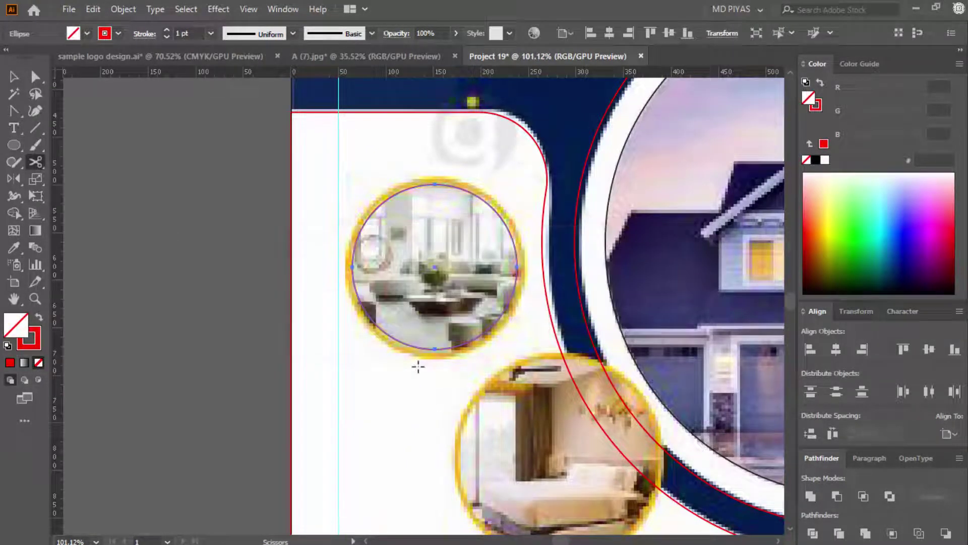
{"action": "key", "text": "v"}
{"action": "left_click", "coordinate": [417, 365]}
Set the living-room circle's stroke to 4 pt and enlarge the circle to follow the photo's yellow ring.
{"action": "key", "text": "ctrl+space"}
{"action": "left_click", "coordinate": [523, 288]}
{"action": "key", "text": "ctrl+space"}
{"action": "left_click", "coordinate": [513, 345]}
{"action": "left_click", "coordinate": [509, 327]}
{"action": "left_click_drag", "start_coordinate": [562, 402], "coordinate": [566, 406]}
{"action": "key", "text": "ctrl+space"}
{"action": "left_click_drag", "start_coordinate": [517, 331], "coordinate": [398, 328]}
{"action": "scroll", "coordinate": [194, 31], "scroll_direction": "up", "scroll_amount": 3}
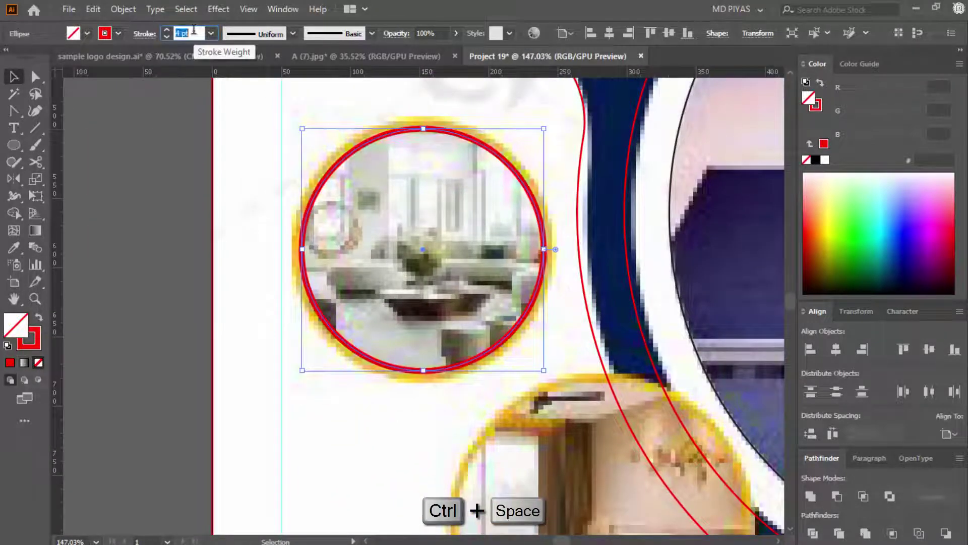
{"action": "left_click_drag", "start_coordinate": [544, 129], "coordinate": [553, 121]}
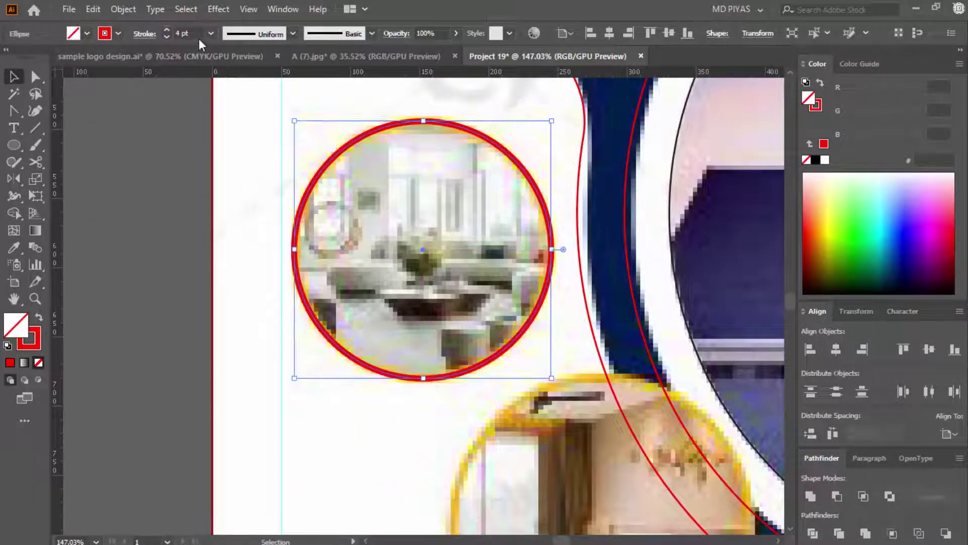
Set the living-room circle's stroke weight to 5 pt.
{"action": "scroll", "coordinate": [196, 31], "scroll_direction": "up", "scroll_amount": 3}
{"action": "left_click", "coordinate": [174, 125]}
{"action": "left_click_drag", "start_coordinate": [523, 209], "coordinate": [757, 212]}
{"action": "left_click", "coordinate": [352, 190]}
{"action": "scroll", "coordinate": [194, 34], "scroll_direction": "down", "scroll_amount": 2}
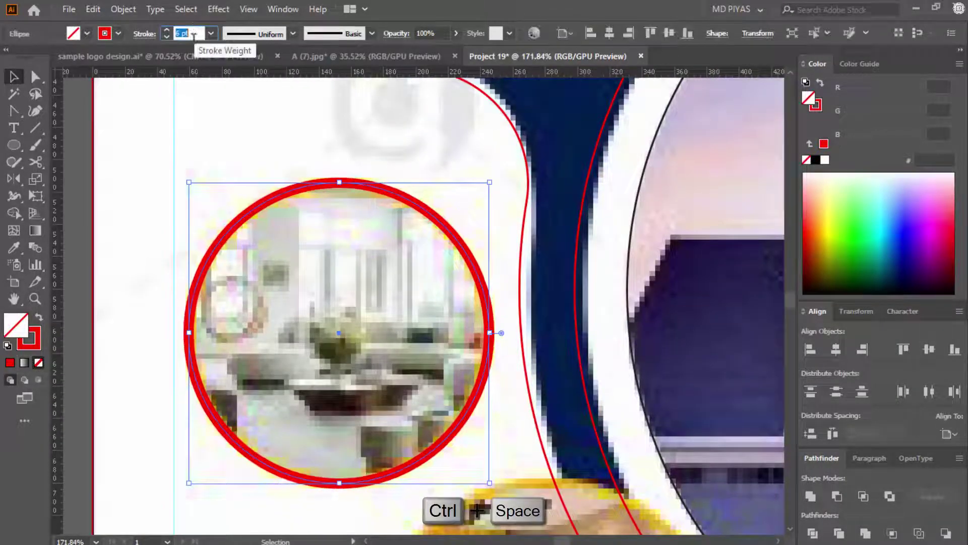
{"action": "scroll", "coordinate": [197, 34], "scroll_direction": "down", "scroll_amount": 1}
{"action": "left_click", "coordinate": [441, 197]}
Duplicate the living-room circle onto the bedroom photo and line it up with the top of the yellow ring.
{"action": "left_click_drag", "start_coordinate": [445, 206], "coordinate": [121, 296], "text": "ctrl+space"}
{"action": "left_click_drag", "start_coordinate": [525, 331], "coordinate": [668, 323], "text": "ctrl+space"}
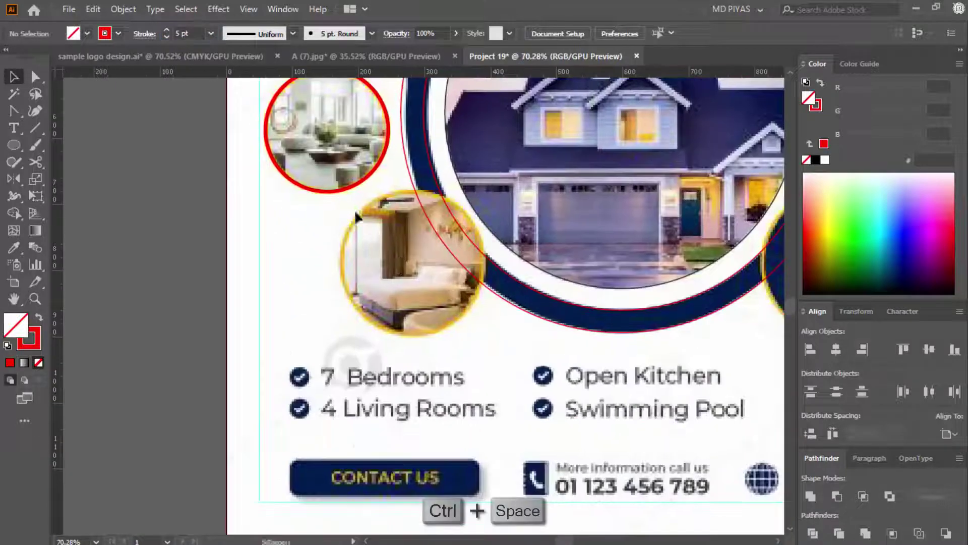
{"action": "left_click_drag", "start_coordinate": [432, 308], "coordinate": [430, 308], "text": "alt"}
{"action": "left_click_drag", "start_coordinate": [413, 173], "coordinate": [693, 177], "text": "ctrl+space"}
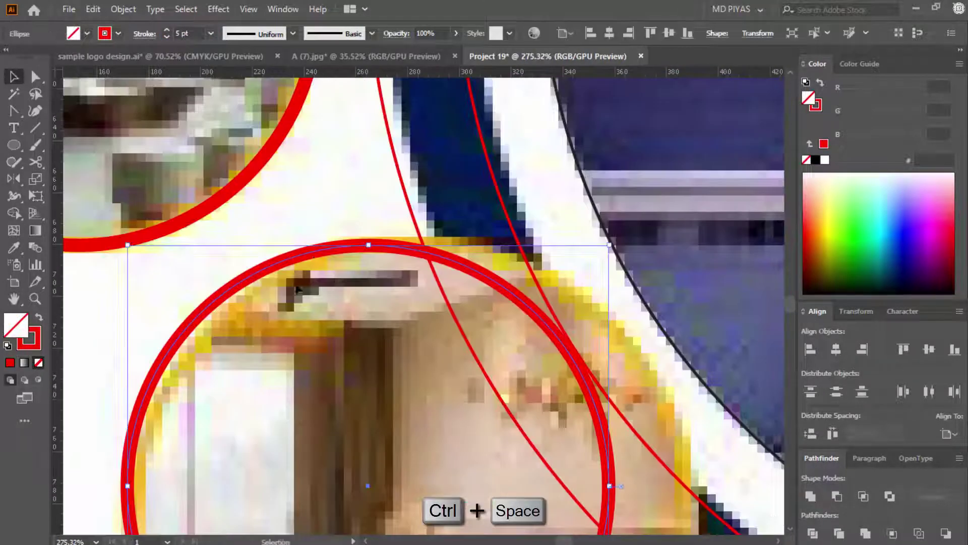
{"action": "left_click", "coordinate": [314, 258]}
{"action": "left_click_drag", "start_coordinate": [324, 249], "coordinate": [345, 250]}
{"action": "left_click_drag", "start_coordinate": [353, 331], "coordinate": [40, 348], "text": "ctrl+space"}
{"action": "left_click_drag", "start_coordinate": [358, 387], "coordinate": [625, 363], "text": "ctrl+space"}
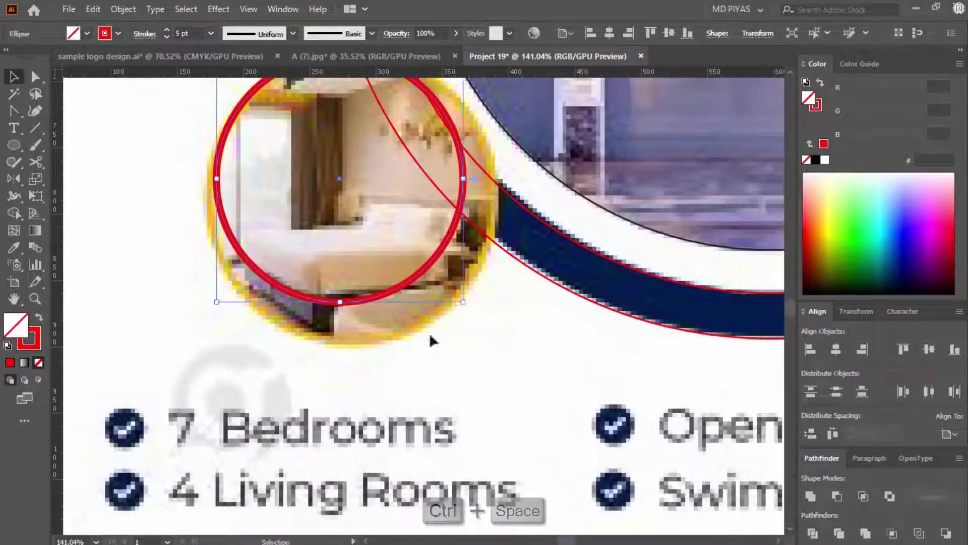
Enlarge the bedroom circle proportionally and nudge it left to fit the photo's yellow ring.
{"action": "left_click_drag", "start_coordinate": [465, 301], "coordinate": [513, 340], "text": "shift"}
{"action": "left_click_drag", "start_coordinate": [218, 340], "coordinate": [210, 342], "text": "shift"}
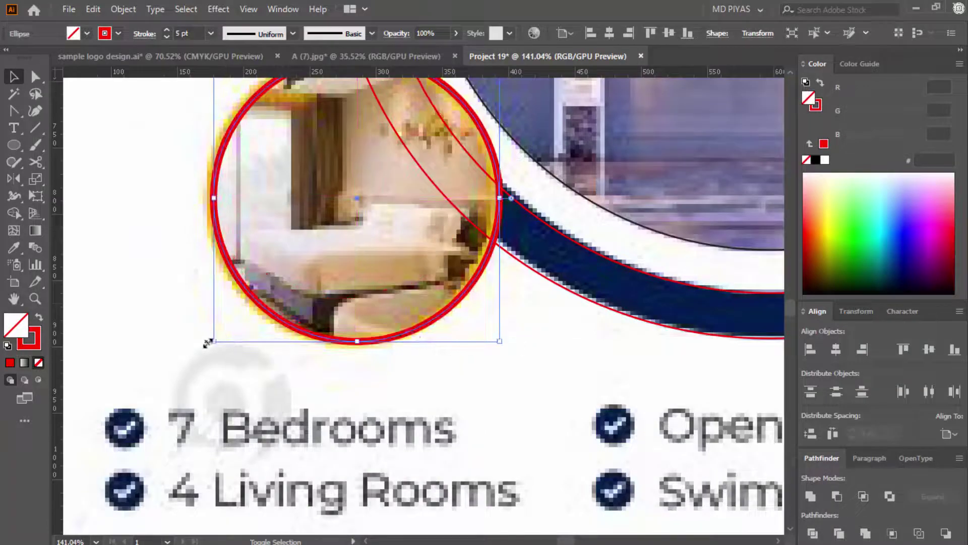
{"action": "left_click_drag", "start_coordinate": [701, 356], "coordinate": [405, 323], "text": "ctrl+space"}
{"action": "left_click_drag", "start_coordinate": [550, 364], "coordinate": [682, 407], "text": "ctrl+space"}
{"action": "key", "text": "Left"}
{"action": "key", "text": "Left"}
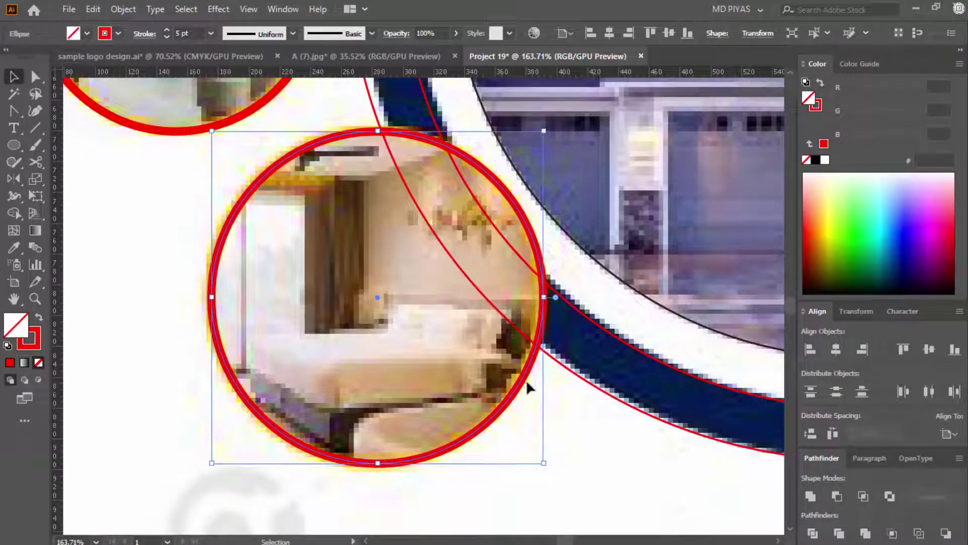
{"action": "left_click", "coordinate": [400, 419]}
Copy the living-room and bedroom circles together straight across to the flyer's right side.
{"action": "left_click_drag", "start_coordinate": [522, 388], "coordinate": [251, 400], "text": "ctrl+space"}
{"action": "left_click_drag", "start_coordinate": [409, 267], "coordinate": [525, 289], "text": "ctrl+space"}
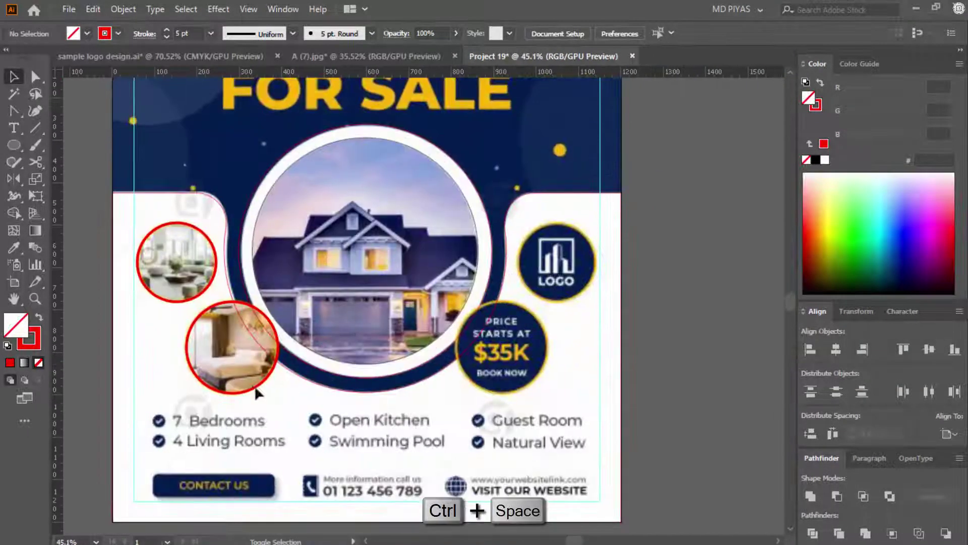
{"action": "left_click", "coordinate": [255, 387]}
{"action": "left_click", "coordinate": [207, 288], "text": "shift"}
{"action": "left_click_drag", "start_coordinate": [207, 289], "coordinate": [623, 293], "text": "alt+shift"}
Mirror the two copied circles left to right and move them over the logo and price badges.
{"action": "right_click", "coordinate": [622, 294]}
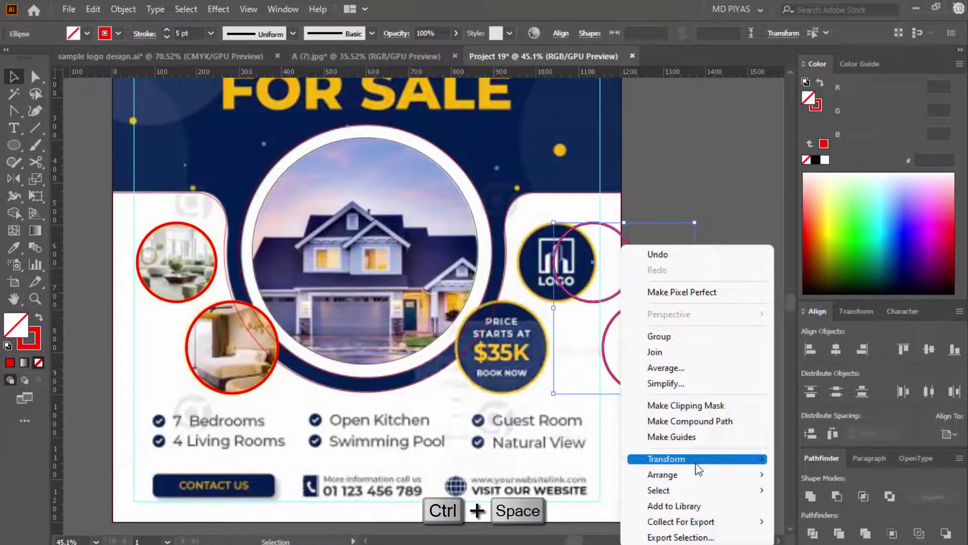
{"action": "mouse_move", "coordinate": [696, 463]}
{"action": "left_click", "coordinate": [545, 384]}
{"action": "left_click", "coordinate": [729, 340]}
{"action": "left_click", "coordinate": [805, 371]}
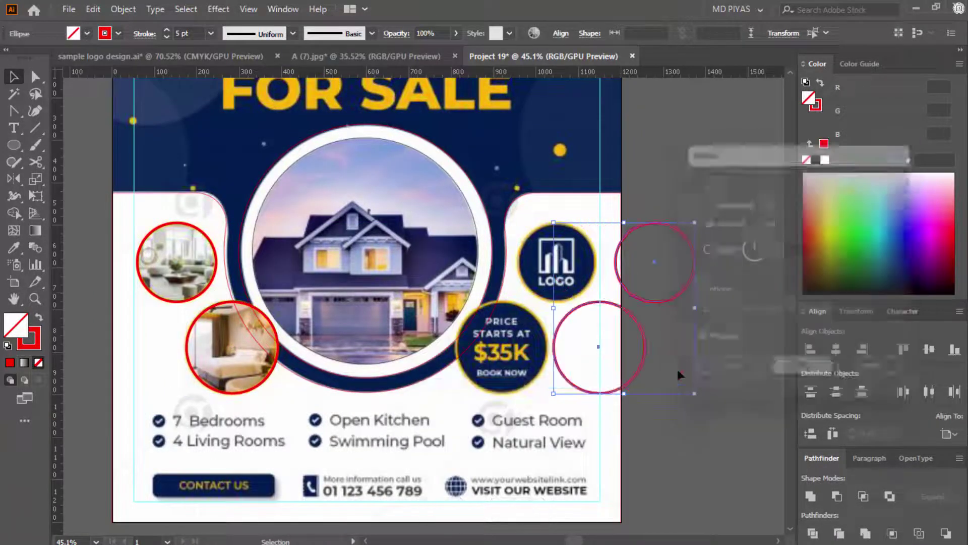
{"action": "left_click_drag", "start_coordinate": [632, 378], "coordinate": [535, 387]}
{"action": "left_click", "coordinate": [661, 355]}
Draw a rectangle around the CONTACT US button and round its corners slightly.
{"action": "left_click_drag", "start_coordinate": [646, 345], "coordinate": [526, 338], "text": "ctrl"}
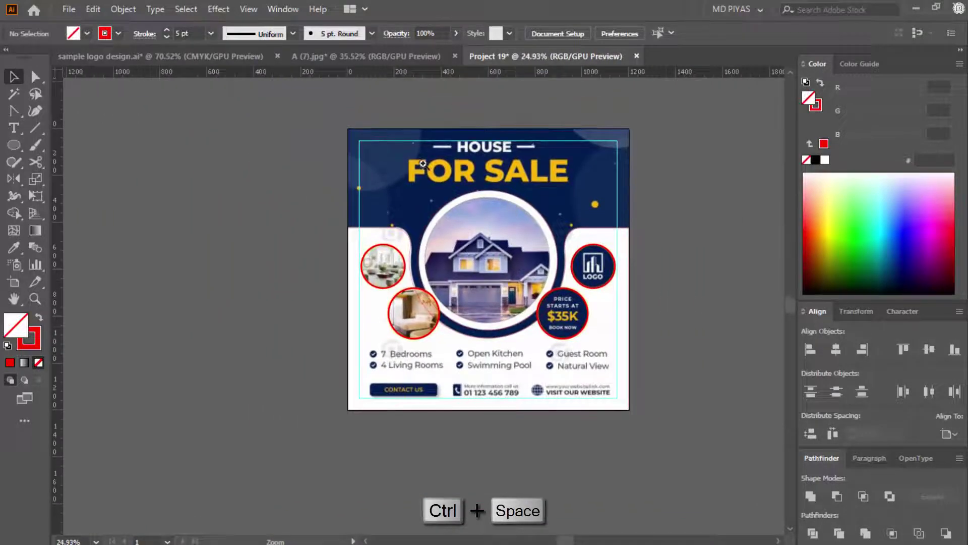
{"action": "left_click_drag", "start_coordinate": [416, 387], "coordinate": [371, 381], "text": "ctrl"}
{"action": "left_click_drag", "start_coordinate": [353, 382], "coordinate": [723, 464], "text": "ctrl"}
{"action": "mouse_move", "coordinate": [722, 464]}
{"action": "left_mouse_down"}
{"action": "mouse_move", "coordinate": [498, 354]}
{"action": "mouse_move", "coordinate": [674, 359]}
{"action": "left_mouse_up"}
{"action": "key", "text": "a"}
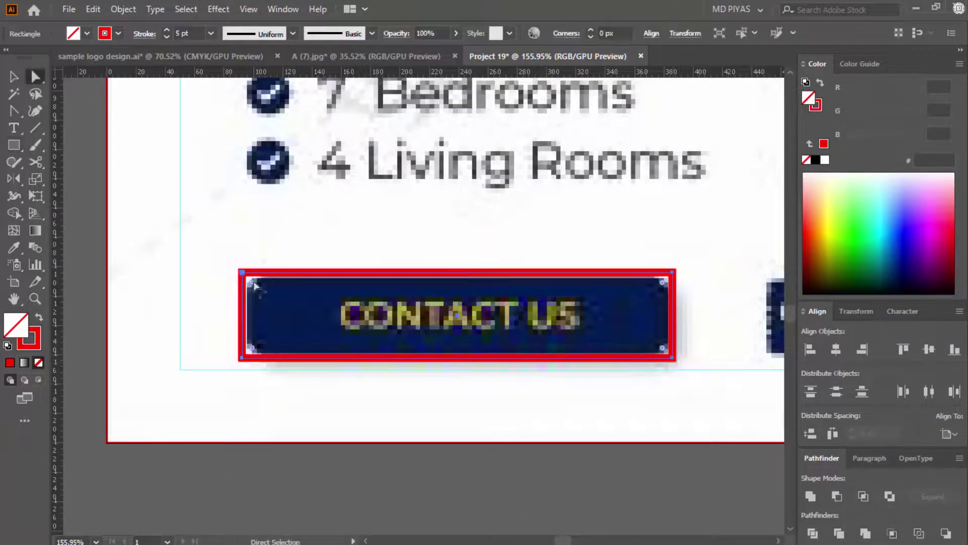
{"action": "key", "text": "v"}
{"action": "left_click", "coordinate": [305, 248]}
Draw a large circle at the flyer's right edge and position it over the faint background circle there.
{"action": "left_click_drag", "start_coordinate": [570, 263], "coordinate": [282, 322], "text": "ctrl"}
{"action": "left_click_drag", "start_coordinate": [504, 325], "coordinate": [439, 324], "text": "ctrl"}
{"action": "left_click_drag", "start_coordinate": [586, 318], "coordinate": [533, 402]}
{"action": "left_click_drag", "start_coordinate": [466, 161], "coordinate": [696, 165], "text": "ctrl"}
{"action": "left_click_drag", "start_coordinate": [696, 166], "coordinate": [614, 200]}
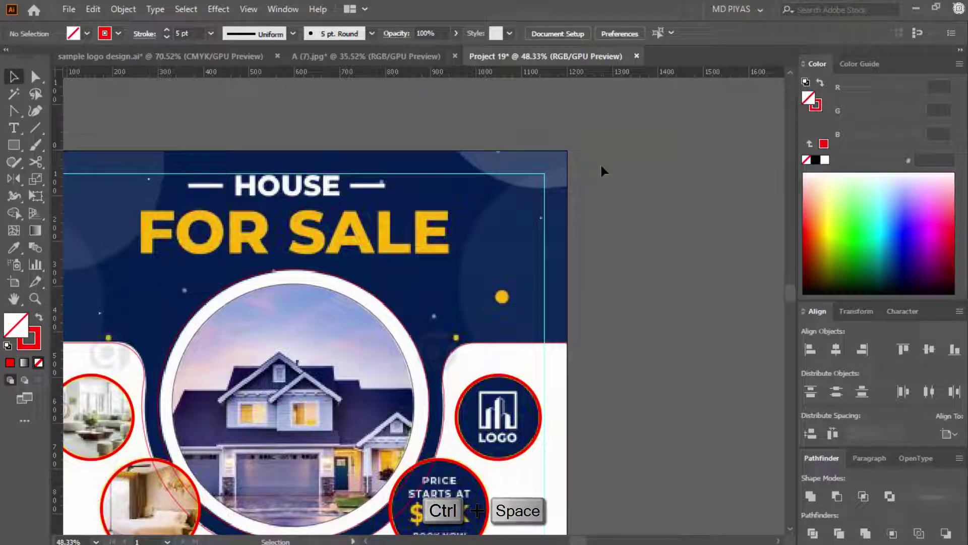
{"action": "left_click_drag", "start_coordinate": [553, 218], "coordinate": [360, 206], "text": "ctrl"}
{"action": "left_click_drag", "start_coordinate": [556, 241], "coordinate": [528, 258]}
{"action": "right_click", "coordinate": [13, 150]}
{"action": "left_click", "coordinate": [64, 180]}
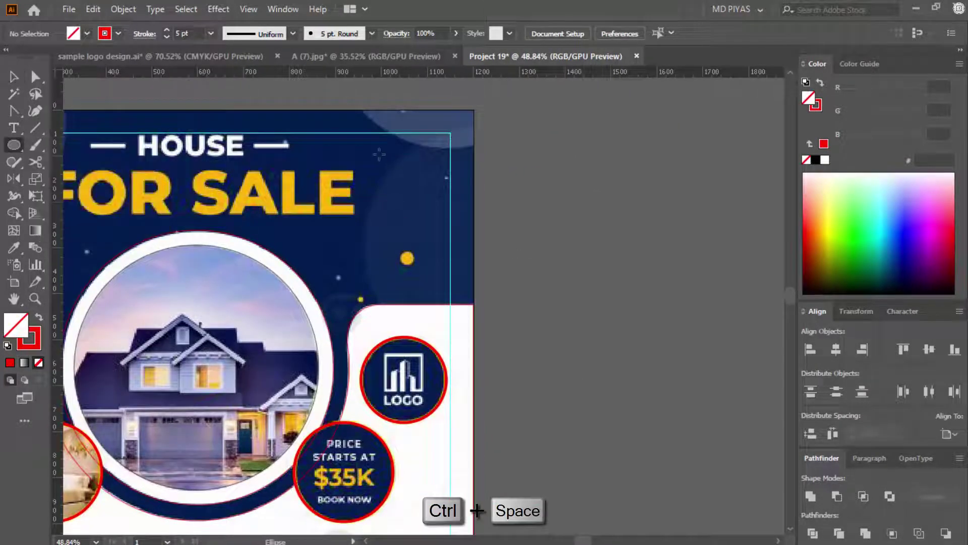
{"action": "left_click_drag", "start_coordinate": [378, 155], "coordinate": [621, 304], "text": "shift"}
{"action": "key", "text": "v"}
{"action": "left_click_drag", "start_coordinate": [497, 284], "coordinate": [530, 336]}
{"action": "left_click", "coordinate": [627, 194]}
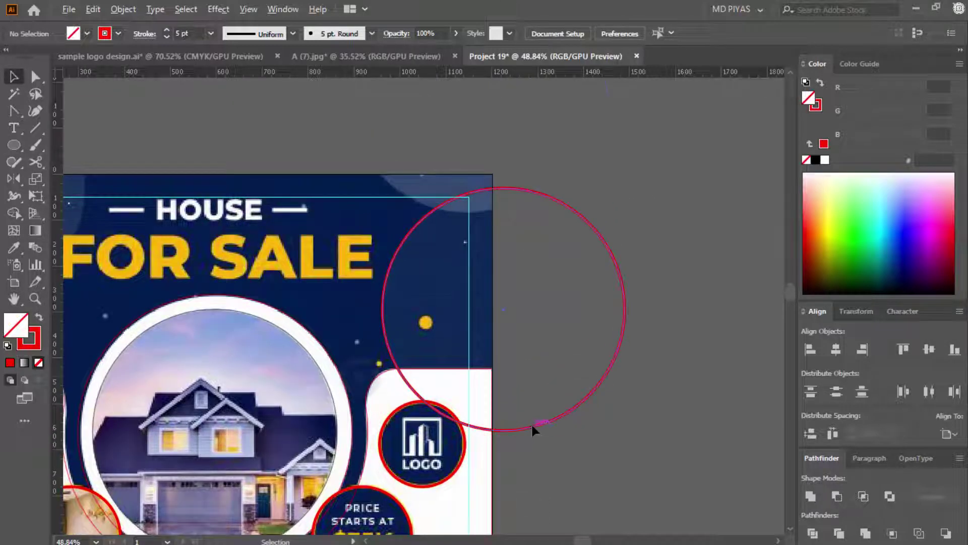
Copy the large circle about 84 px left and 472 px up, over the top-right background circle.
{"action": "left_click_drag", "start_coordinate": [533, 426], "coordinate": [499, 212], "text": "alt"}
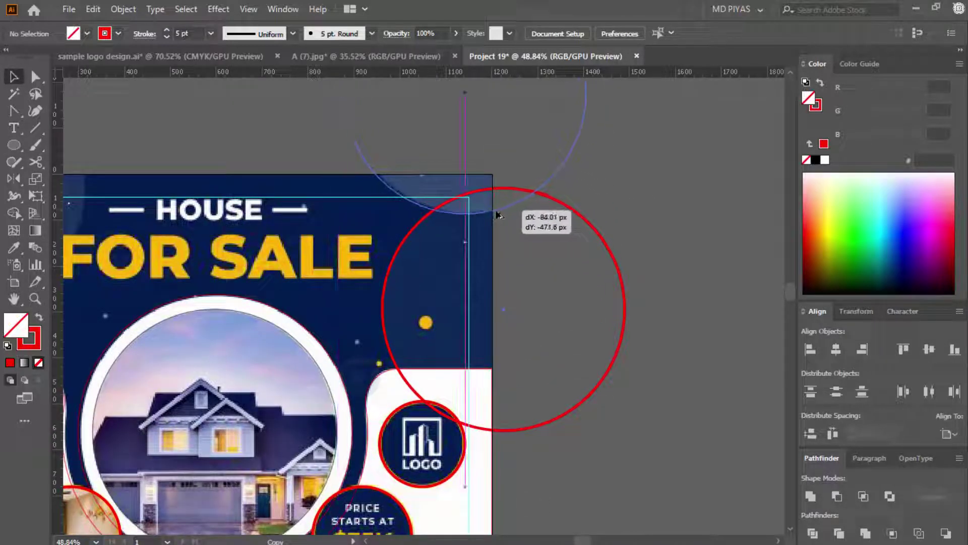
{"action": "left_click_drag", "start_coordinate": [499, 214], "coordinate": [499, 213], "text": "alt"}
{"action": "left_click", "coordinate": [630, 212]}
{"action": "left_click_drag", "start_coordinate": [630, 212], "coordinate": [449, 273], "text": "ctrl"}
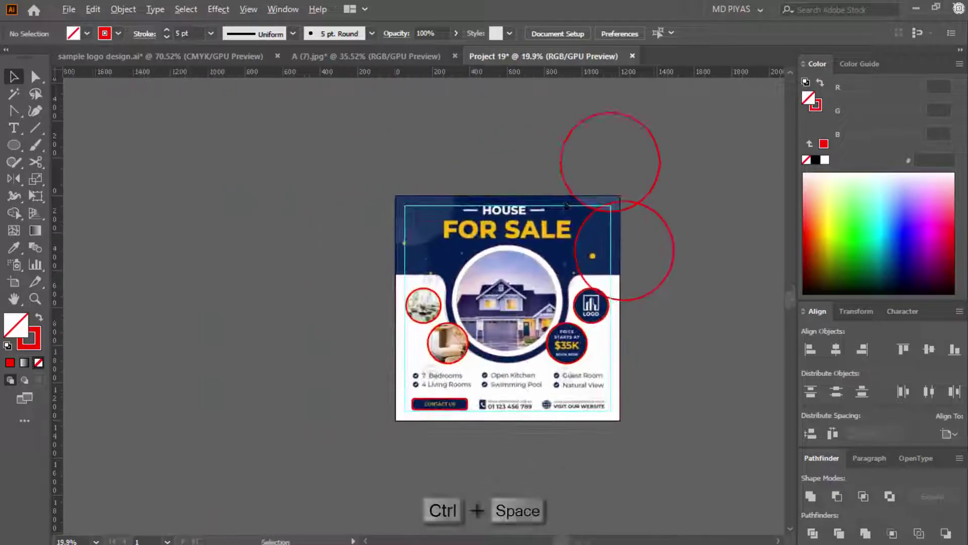
{"action": "left_click_drag", "start_coordinate": [561, 176], "coordinate": [290, 204], "text": "alt"}
{"action": "left_click_drag", "start_coordinate": [380, 214], "coordinate": [290, 273], "text": "ctrl"}
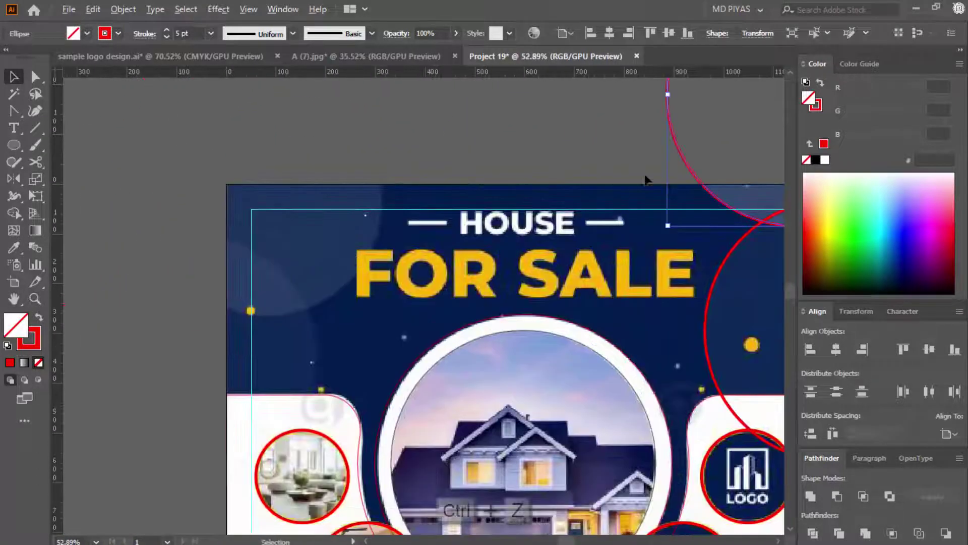
{"action": "left_click_drag", "start_coordinate": [685, 160], "coordinate": [87, 195]}
{"action": "key", "text": "ctrl+z"}
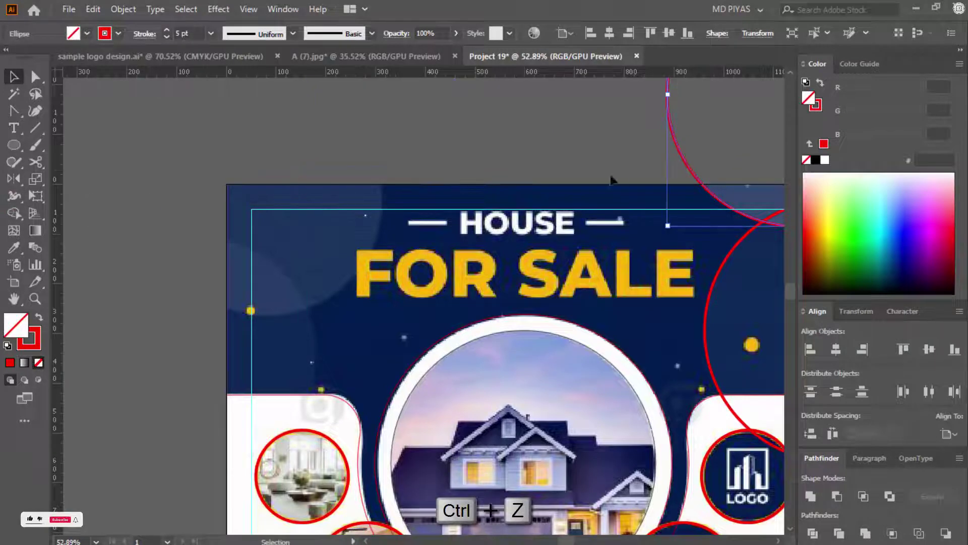
Copy the top-right circle to the flyer's top-left corner and scale it to fit the background circle there.
{"action": "left_click_drag", "start_coordinate": [694, 171], "coordinate": [168, 208], "text": "alt"}
{"action": "left_click", "coordinate": [142, 311]}
{"action": "left_click_drag", "start_coordinate": [283, 280], "coordinate": [302, 278], "text": "ctrl"}
{"action": "left_click_drag", "start_coordinate": [302, 278], "coordinate": [392, 214]}
{"action": "left_click_drag", "start_coordinate": [434, 190], "coordinate": [407, 250]}
{"action": "left_click_drag", "start_coordinate": [266, 262], "coordinate": [324, 316]}
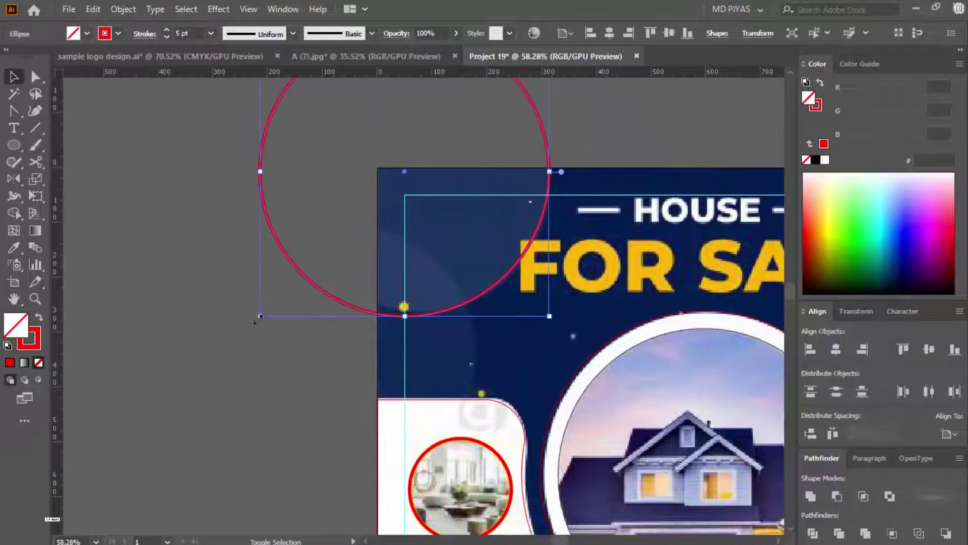
{"action": "left_click_drag", "start_coordinate": [262, 317], "coordinate": [266, 313]}
{"action": "left_click", "coordinate": [275, 283]}
Copy the top-left circle about 155 px left and 340 px down, over the background circle at the left edge.
{"action": "left_click_drag", "start_coordinate": [277, 274], "coordinate": [383, 188]}
{"action": "left_click_drag", "start_coordinate": [610, 248], "coordinate": [594, 248]}
{"action": "left_click_drag", "start_coordinate": [596, 211], "coordinate": [597, 218]}
{"action": "left_click_drag", "start_coordinate": [597, 218], "coordinate": [400, 294]}
{"action": "left_click_drag", "start_coordinate": [400, 294], "coordinate": [516, 275]}
{"action": "left_click", "coordinate": [442, 260]}
{"action": "left_click_drag", "start_coordinate": [616, 257], "coordinate": [601, 257]}
{"action": "left_click_drag", "start_coordinate": [491, 303], "coordinate": [457, 237]}
{"action": "left_click_drag", "start_coordinate": [457, 237], "coordinate": [472, 235]}
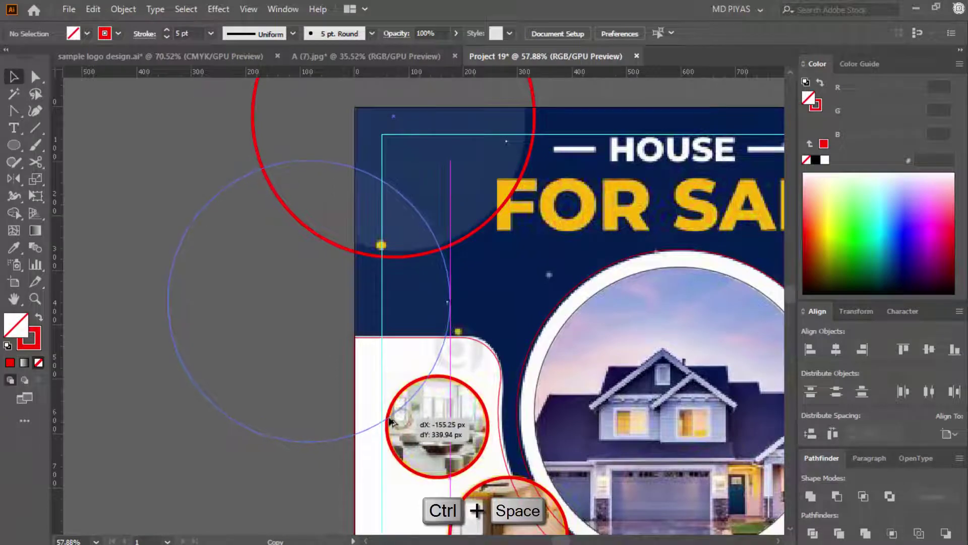
{"action": "left_click_drag", "start_coordinate": [391, 422], "coordinate": [391, 417]}
{"action": "left_click", "coordinate": [291, 366]}
Create a 1200 by 1200 px rectangle and align it exactly to the artboard.
{"action": "left_click_drag", "start_coordinate": [292, 370], "coordinate": [435, 305]}
{"action": "left_click_drag", "start_coordinate": [435, 305], "coordinate": [353, 305]}
{"action": "left_click_drag", "start_coordinate": [492, 368], "coordinate": [429, 360]}
{"action": "left_click_drag", "start_coordinate": [505, 313], "coordinate": [568, 288]}
{"action": "left_click_drag", "start_coordinate": [609, 214], "coordinate": [569, 214]}
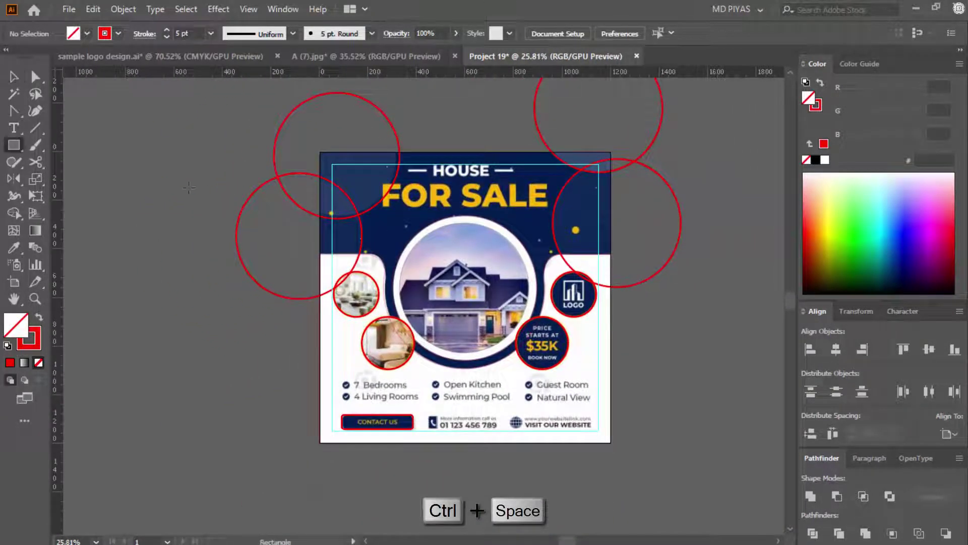
{"action": "left_click", "coordinate": [190, 188]}
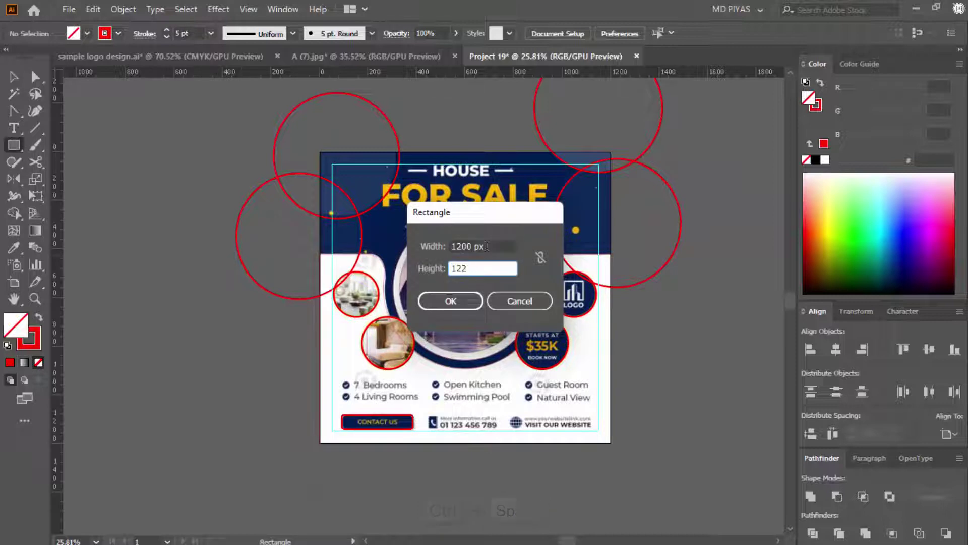
{"action": "key", "text": "Return"}
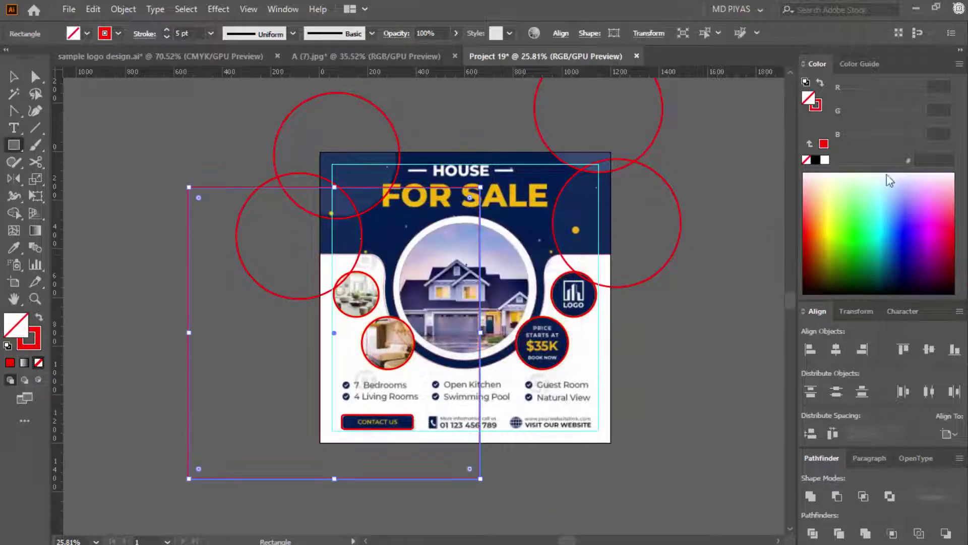
{"action": "left_click", "coordinate": [906, 351]}
Select the rectangle with the four large circles and remove the circle parts outside the artboard using Shape Builder.
{"action": "left_click_drag", "start_coordinate": [718, 246], "coordinate": [708, 335]}
{"action": "left_click_drag", "start_coordinate": [698, 201], "coordinate": [647, 293]}
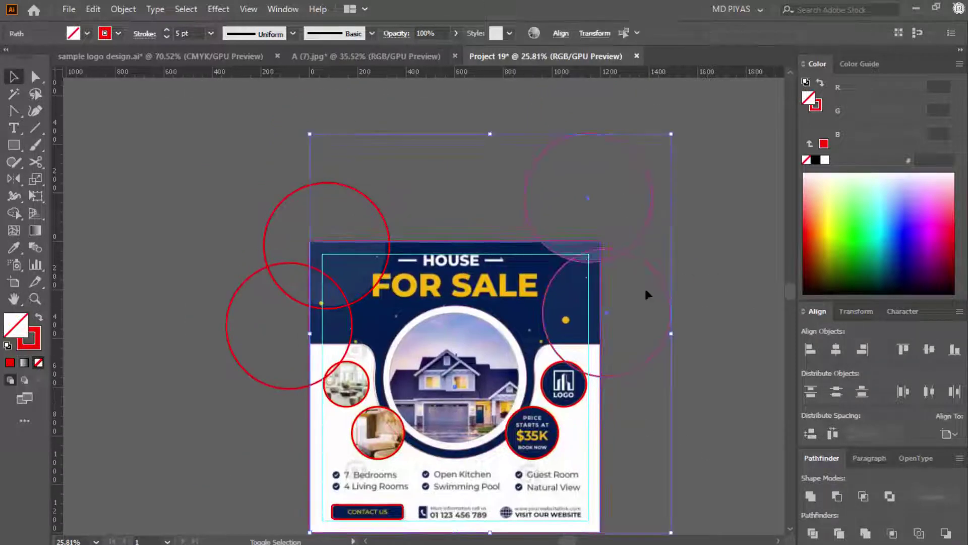
{"action": "key", "text": "shift+m"}
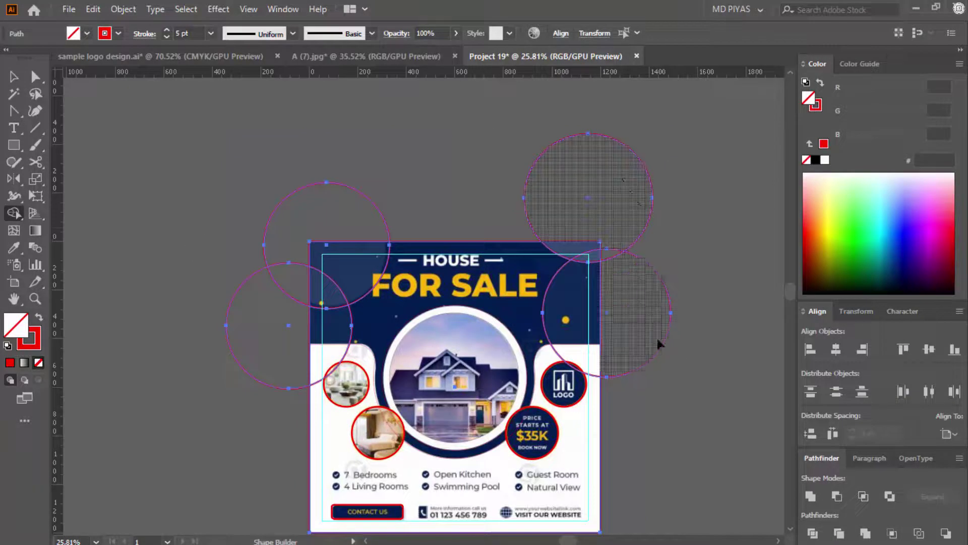
{"action": "left_click", "coordinate": [610, 255], "text": "alt"}
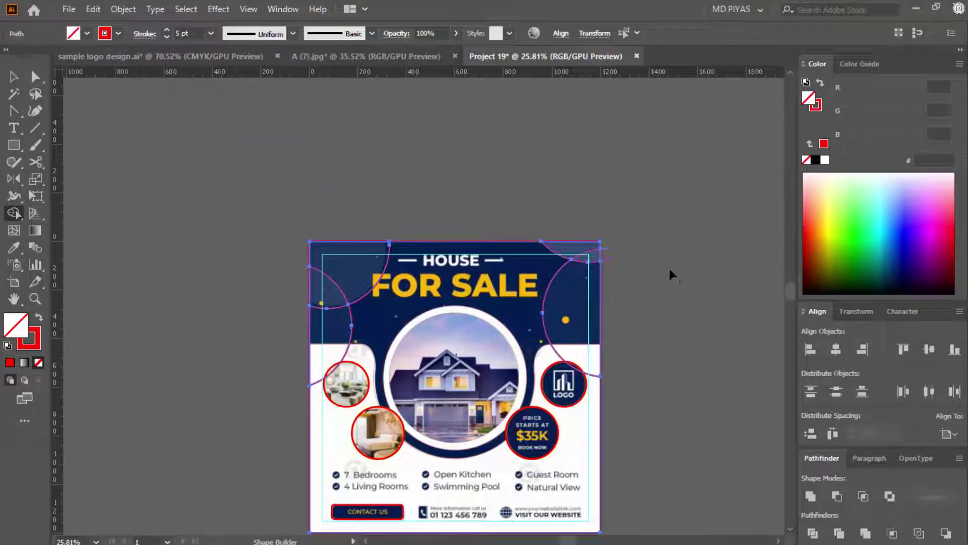
Select the artboard-sized rectangle outline left over from the Shape Builder trim and delete it.
{"action": "key", "text": "v"}
{"action": "left_click", "coordinate": [669, 266]}
{"action": "key", "text": "ctrl+space"}
{"action": "left_click_drag", "start_coordinate": [554, 282], "coordinate": [538, 302]}
{"action": "left_click_drag", "start_coordinate": [517, 365], "coordinate": [510, 221]}
{"action": "left_click_drag", "start_coordinate": [456, 326], "coordinate": [527, 338]}
{"action": "left_click_drag", "start_coordinate": [535, 151], "coordinate": [522, 283]}
{"action": "left_click_drag", "start_coordinate": [520, 305], "coordinate": [444, 288]}
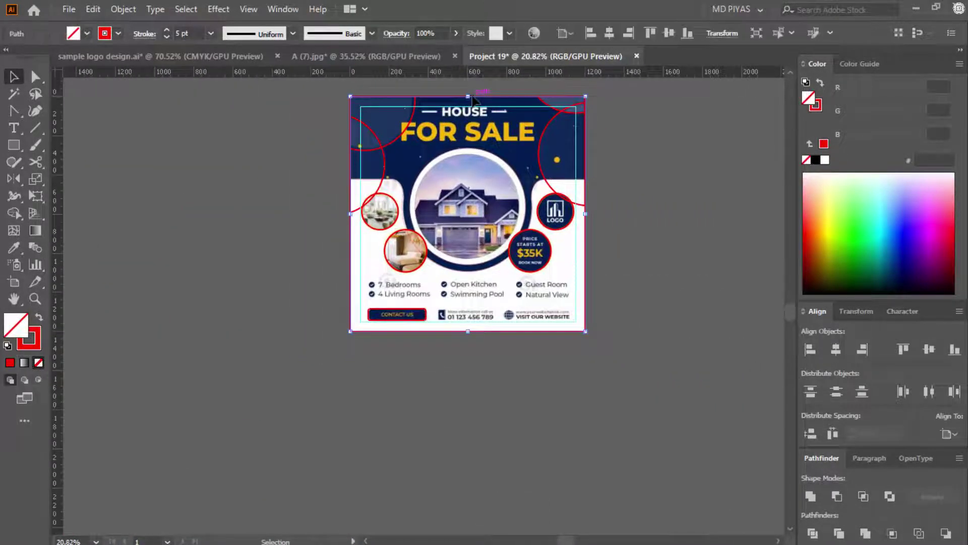
{"action": "left_click_drag", "start_coordinate": [431, 134], "coordinate": [465, 126]}
{"action": "key", "text": "Delete"}
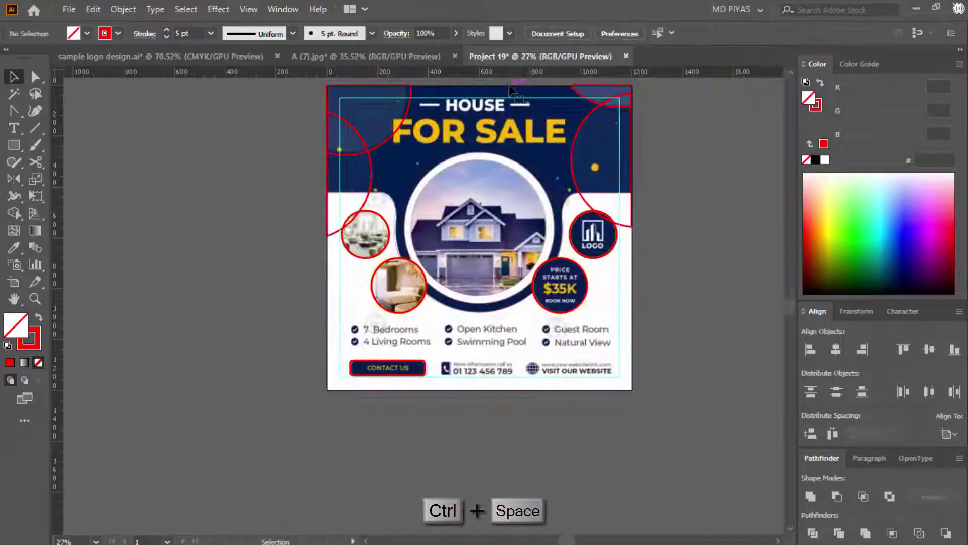
Create a text block beside the artboard listing the flyer copy from House and FOR SALE through the feature lines and contact details.
{"action": "mouse_move", "coordinate": [524, 293]}
{"action": "left_mouse_down"}
{"action": "mouse_move", "coordinate": [579, 271]}
{"action": "mouse_move", "coordinate": [614, 275]}
{"action": "mouse_move", "coordinate": [514, 286]}
{"action": "left_mouse_up"}
{"action": "scroll", "coordinate": [688, 206], "scroll_direction": "up", "scroll_amount": 2}
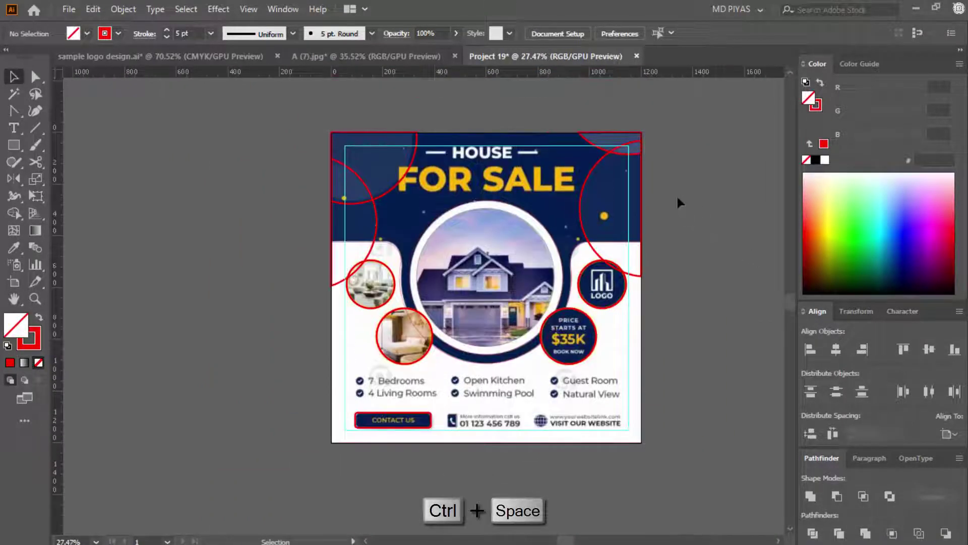
{"action": "left_click_drag", "start_coordinate": [682, 239], "coordinate": [647, 242]}
{"action": "left_click_drag", "start_coordinate": [437, 248], "coordinate": [596, 270]}
{"action": "left_click_drag", "start_coordinate": [558, 253], "coordinate": [447, 221]}
{"action": "key", "text": "t"}
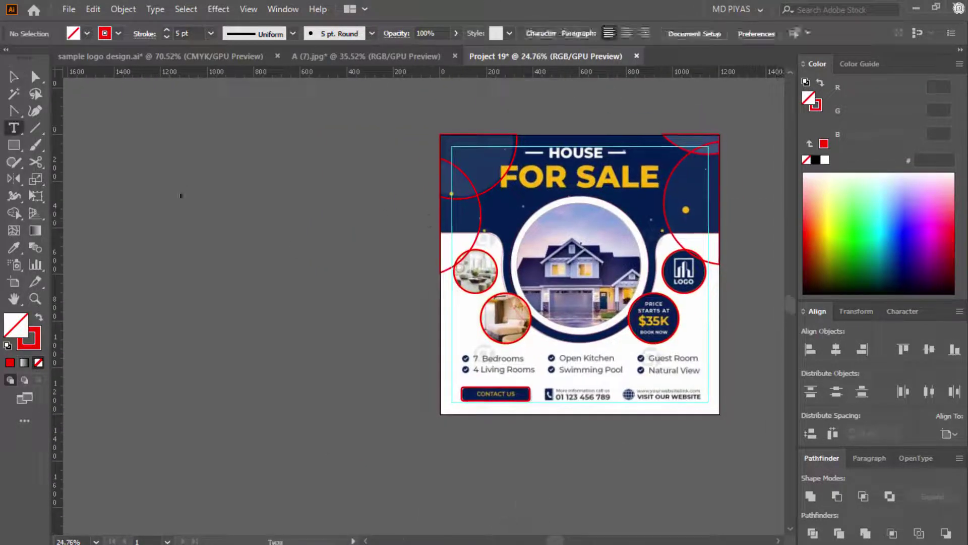
{"action": "left_click", "coordinate": [132, 178]}
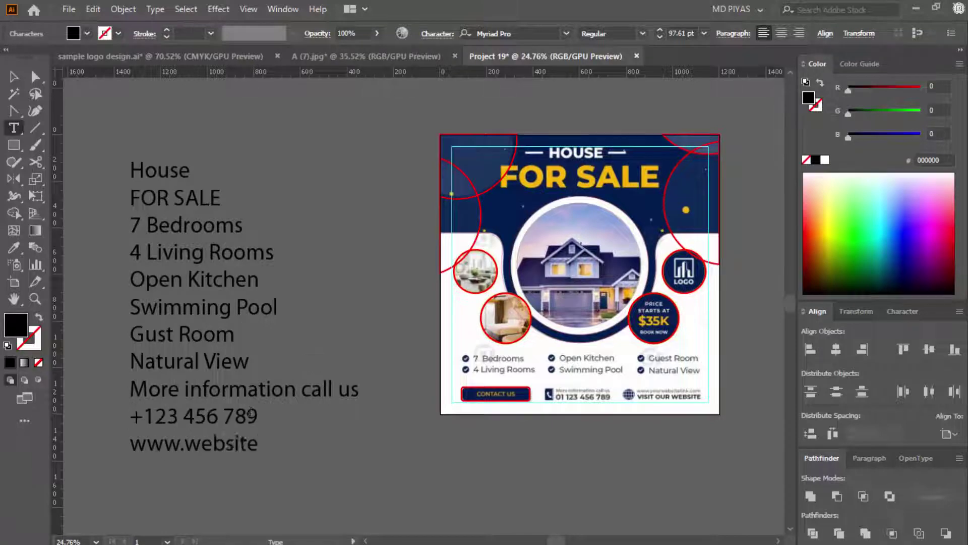
{"action": "key", "text": "BackSpace"}
{"action": "key", "text": "BackSpace"}
{"action": "key", "text": "BackSpace"}
{"action": "key", "text": "BackSpace"}
{"action": "key", "text": "BackSpace"}
{"action": "key", "text": "BackSpace"}
{"action": "key", "text": "BackSpace"}
{"action": "type", "text": "yourwebsite.com"}
{"action": "key", "text": "Return"}
{"action": "type", "text": "VISIT OUR WEBSITE"}
{"action": "key", "text": "Return"}
{"action": "type", "text": "PRICE START AT"}
{"action": "key", "text": "Return"}
{"action": "type", "text": "$35K"}
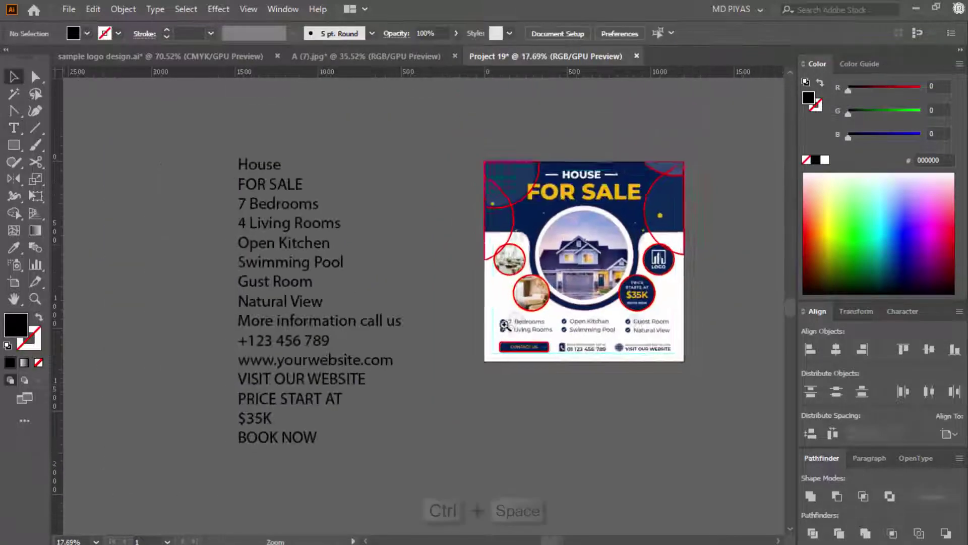
Cut the House line out of the text list beside the flyer.
{"action": "left_click_drag", "start_coordinate": [528, 258], "coordinate": [475, 342]}
{"action": "left_click_drag", "start_coordinate": [474, 343], "coordinate": [507, 342]}
{"action": "left_click_drag", "start_coordinate": [155, 378], "coordinate": [363, 415]}
{"action": "left_click_drag", "start_coordinate": [192, 299], "coordinate": [126, 299]}
{"action": "left_click_drag", "start_coordinate": [383, 373], "coordinate": [497, 301]}
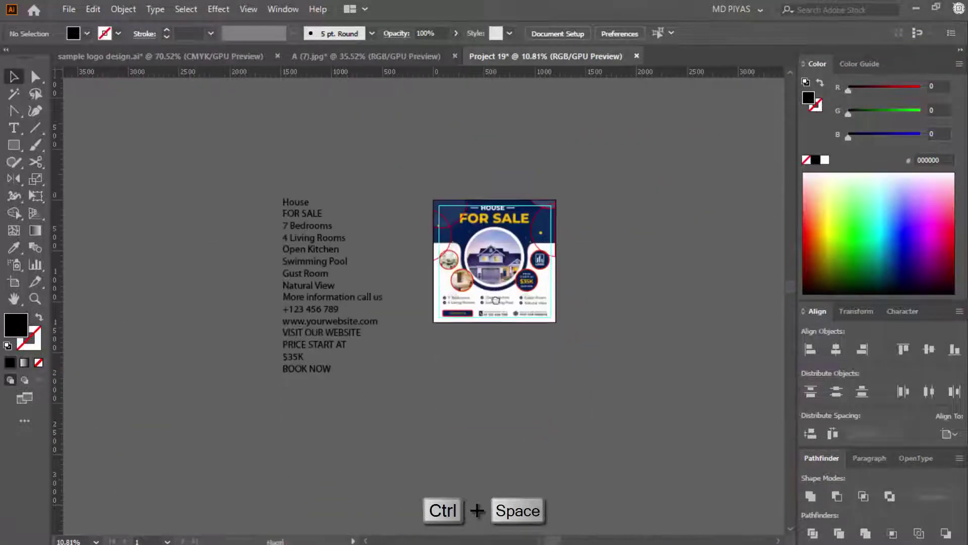
{"action": "left_click_drag", "start_coordinate": [294, 233], "coordinate": [419, 270]}
{"action": "left_click_drag", "start_coordinate": [334, 360], "coordinate": [282, 330]}
{"action": "left_click_drag", "start_coordinate": [419, 206], "coordinate": [548, 293]}
{"action": "left_click_drag", "start_coordinate": [373, 273], "coordinate": [290, 262]}
{"action": "key", "text": "t"}
{"action": "double_click", "coordinate": [167, 183]}
{"action": "key", "text": "ctrl+x"}
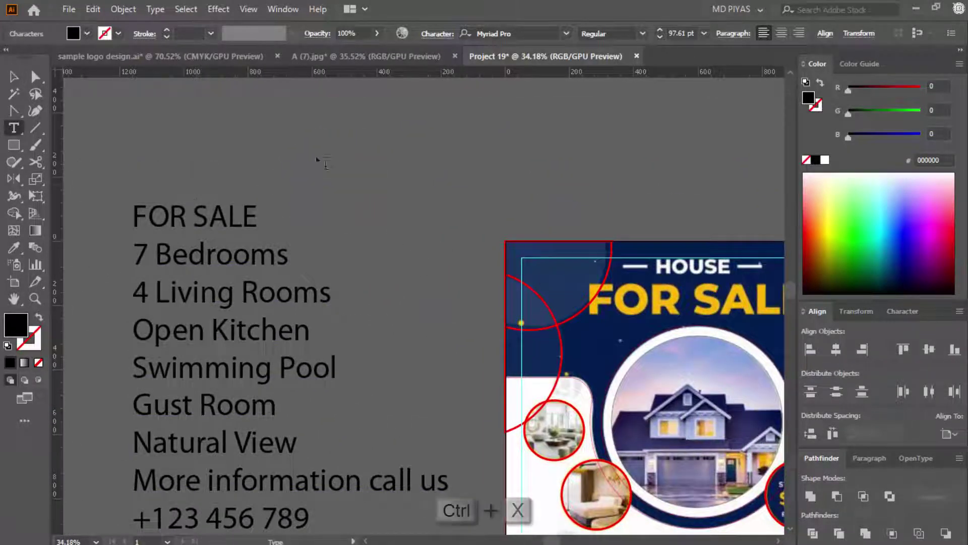
Paste House as its own text object above the flyer.
{"action": "key", "text": "Escape"}
{"action": "left_click_drag", "start_coordinate": [651, 232], "coordinate": [497, 197]}
{"action": "left_click_drag", "start_coordinate": [606, 225], "coordinate": [654, 225]}
{"action": "key", "text": "t"}
{"action": "left_click", "coordinate": [491, 136]}
{"action": "key", "text": "ctrl+v"}
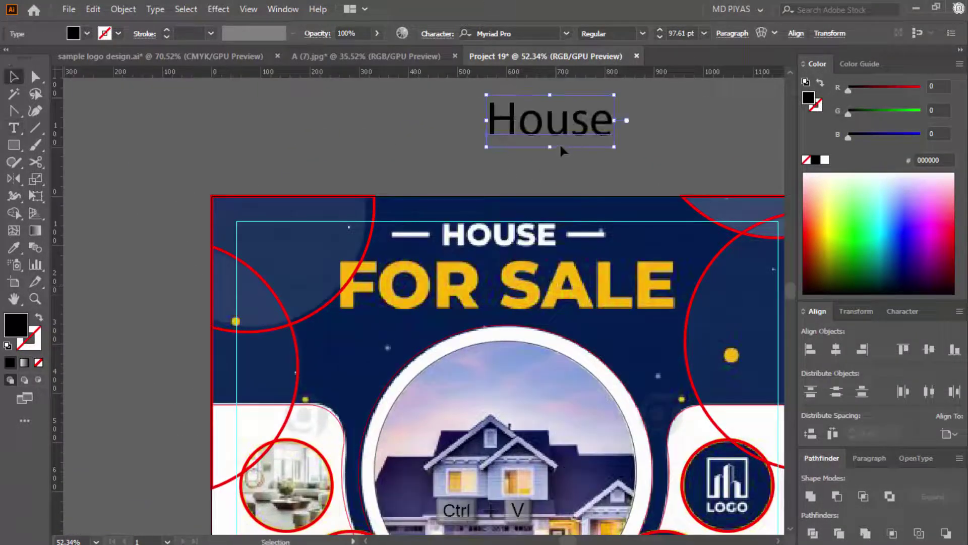
Set the font of the House text and the remaining text list to Roboto Regular.
{"action": "left_click_drag", "start_coordinate": [553, 136], "coordinate": [512, 140]}
{"action": "left_click", "coordinate": [528, 33]}
{"action": "type", "text": "rob"}
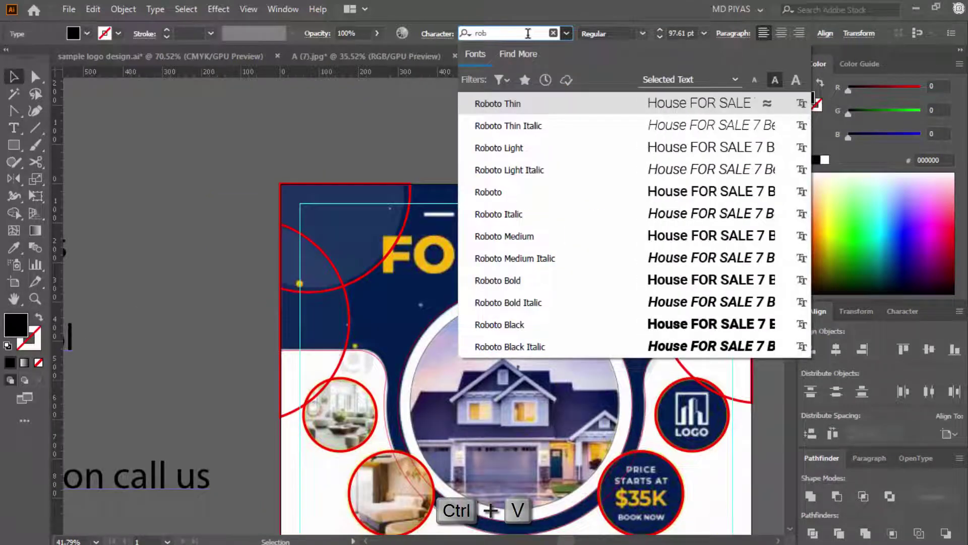
{"action": "key", "text": "Return"}
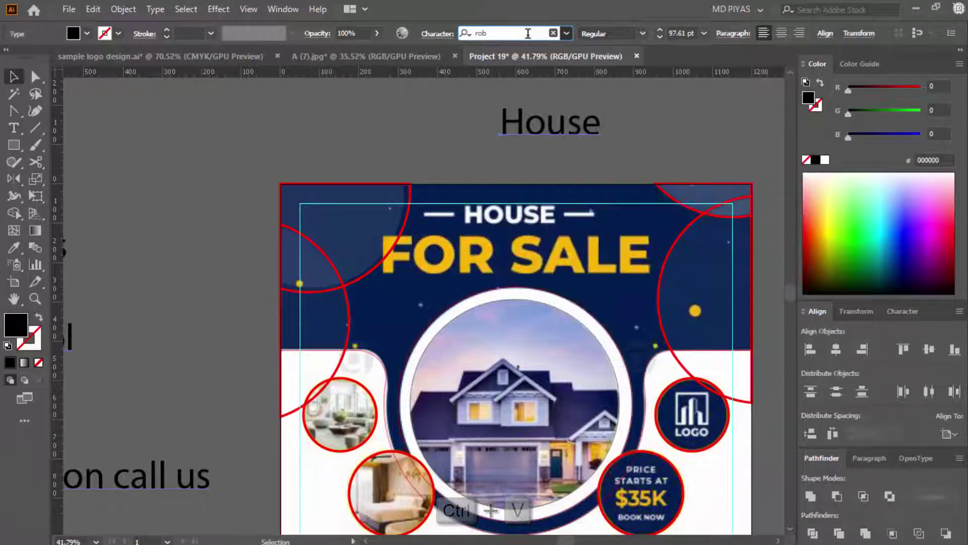
{"action": "left_click", "coordinate": [643, 33]}
{"action": "left_click", "coordinate": [630, 109]}
{"action": "left_click", "coordinate": [566, 123]}
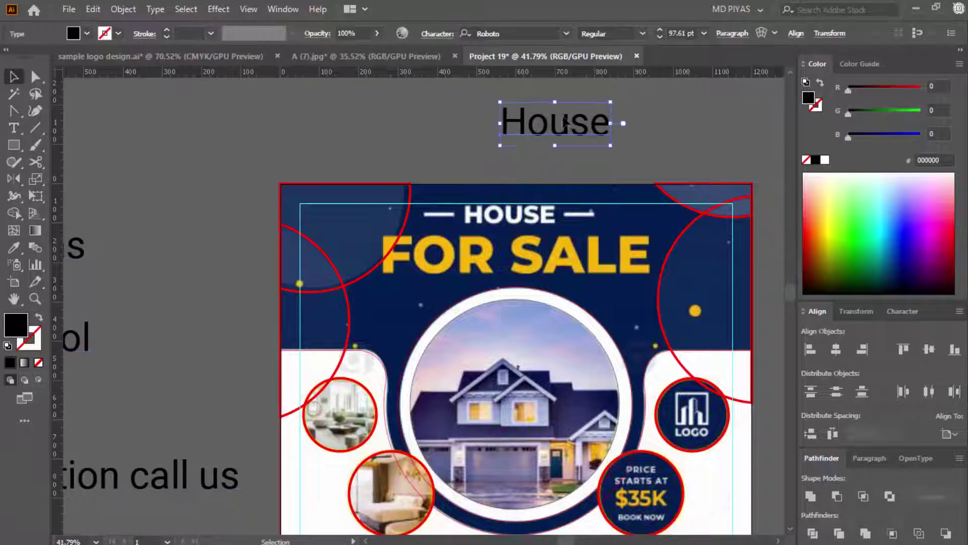
Cut the FOR SALE line from the text list and paste it as separate text just below House.
{"action": "left_click_drag", "start_coordinate": [474, 149], "coordinate": [320, 175]}
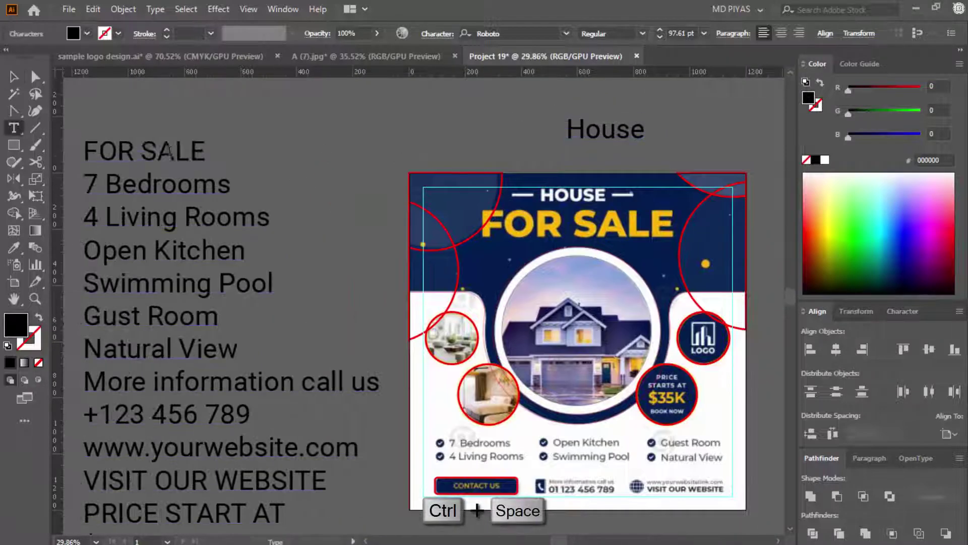
{"action": "triple_click", "coordinate": [174, 156]}
{"action": "key", "text": "ctrl+c"}
{"action": "key", "text": "ctrl+shift+a"}
{"action": "key", "text": "Escape"}
{"action": "left_click_drag", "start_coordinate": [145, 147], "coordinate": [205, 157]}
{"action": "key", "text": "Delete"}
{"action": "key", "text": "t"}
{"action": "key", "text": "ctrl+x"}
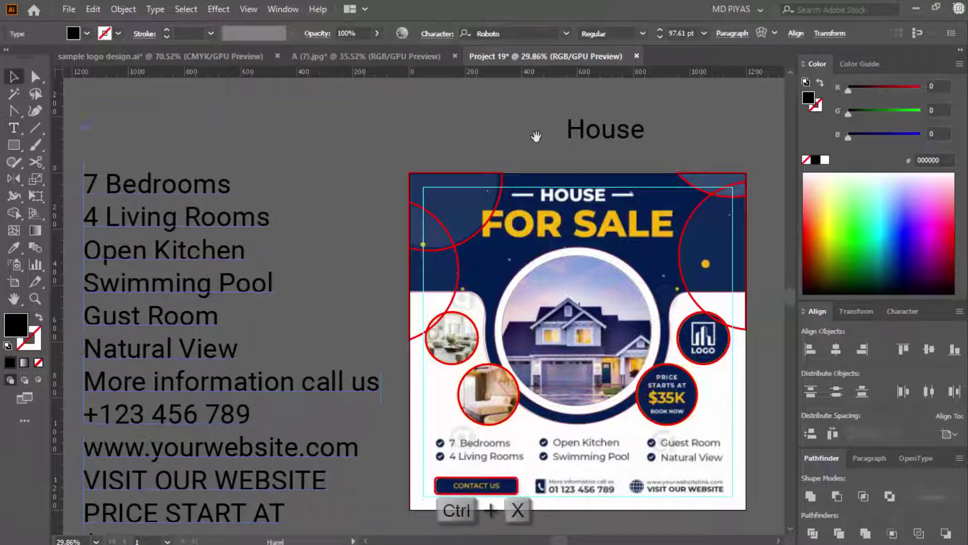
{"action": "key", "text": "ctrl+v"}
Convert the House and FOR SALE texts to uppercase and set their font style to Bold.
{"action": "left_click", "coordinate": [549, 127], "text": "shift"}
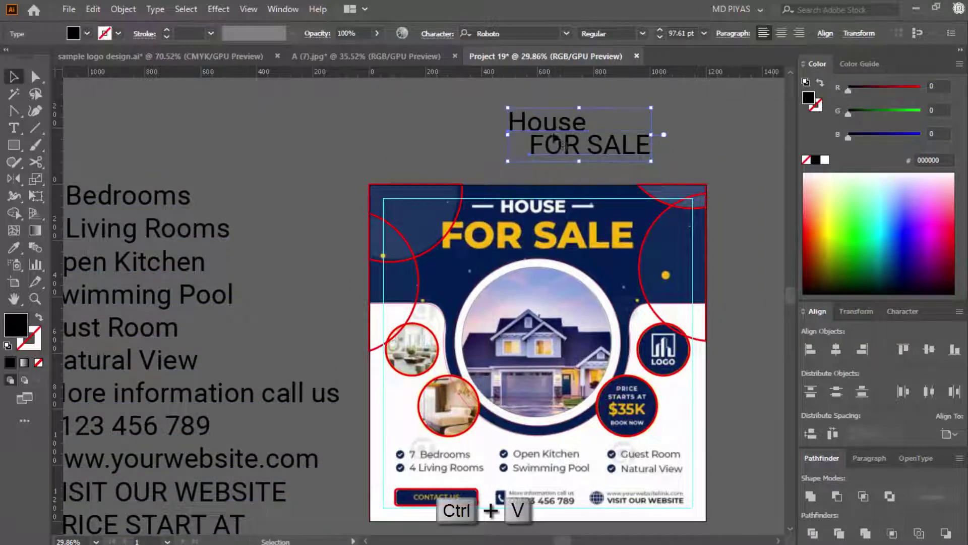
{"action": "left_click", "coordinate": [156, 10]}
{"action": "mouse_move", "coordinate": [201, 232]}
{"action": "left_click", "coordinate": [407, 232]}
{"action": "left_click_drag", "start_coordinate": [601, 152], "coordinate": [578, 151]}
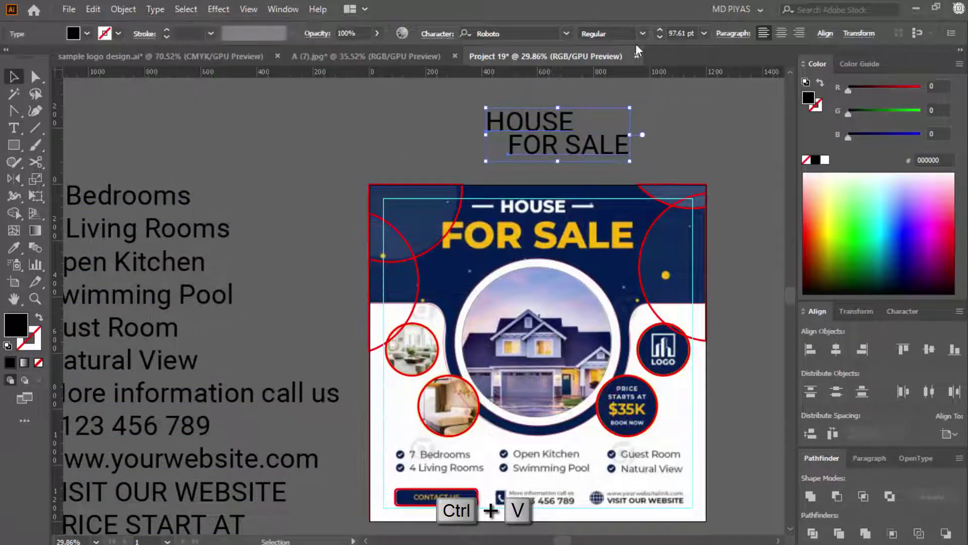
{"action": "left_click", "coordinate": [642, 34]}
{"action": "left_click", "coordinate": [614, 171]}
{"action": "left_click", "coordinate": [605, 168]}
{"action": "key", "text": "ctrl+space"}
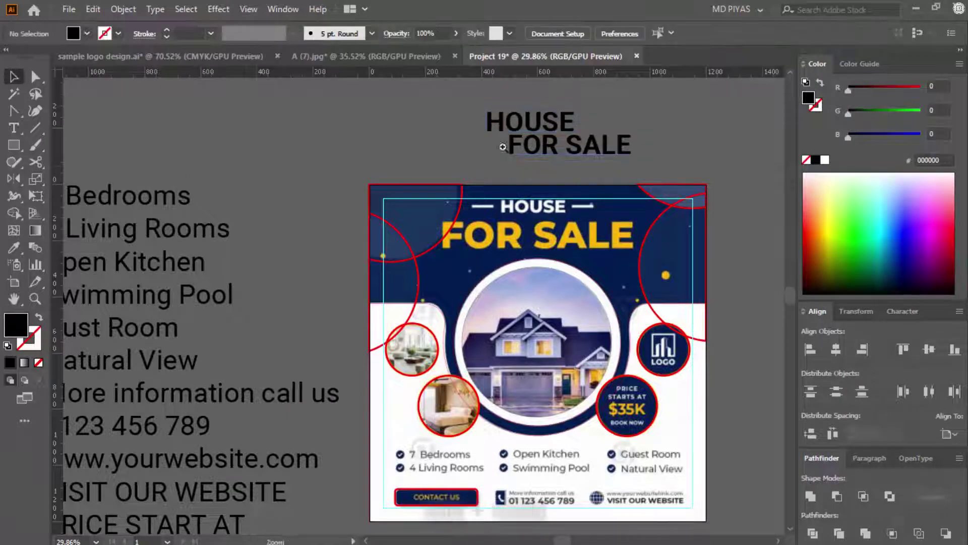
Place the HOUSE text over the reference's HOUSE title, fill it white and scale it down to about 60 pt.
{"action": "left_click", "coordinate": [504, 145], "text": "ctrl"}
{"action": "left_click_drag", "start_coordinate": [485, 141], "coordinate": [512, 312]}
{"action": "key", "text": "ctrl+space"}
{"action": "left_click", "coordinate": [520, 310], "text": "ctrl"}
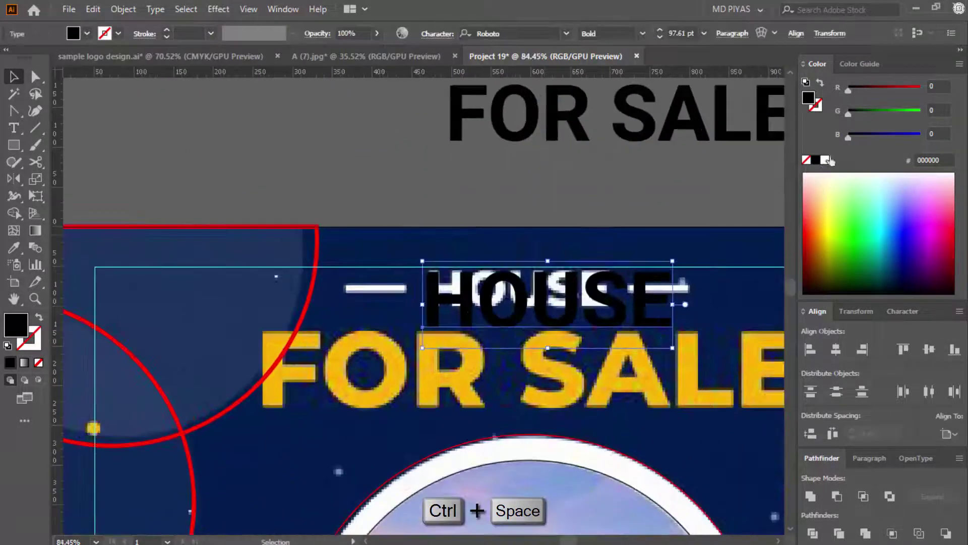
{"action": "left_click", "coordinate": [825, 160]}
{"action": "left_click_drag", "start_coordinate": [672, 348], "coordinate": [614, 308]}
{"action": "key", "text": "ctrl+space"}
{"action": "left_click", "coordinate": [613, 339], "text": "ctrl"}
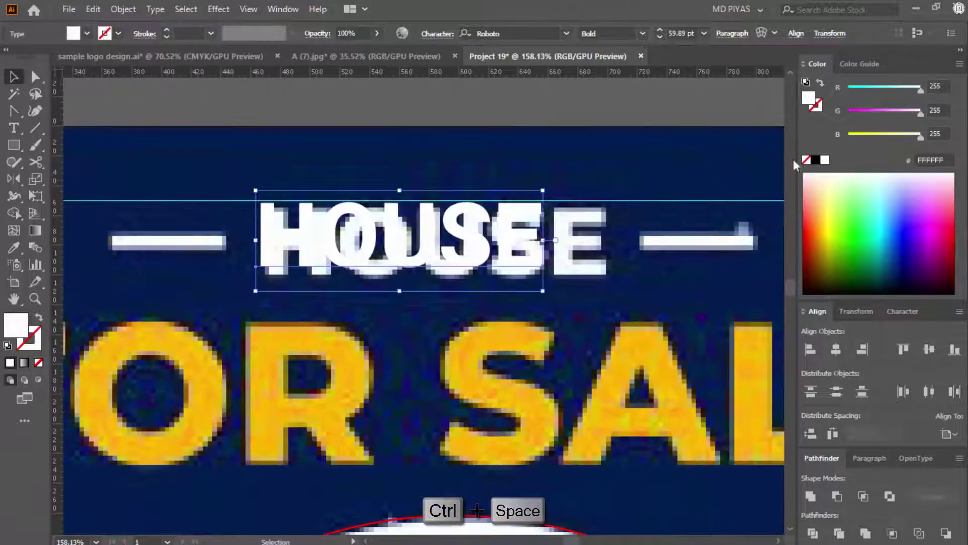
Fill HOUSE with black and enlarge it to about 72 pt to match the reference title.
{"action": "left_click", "coordinate": [816, 160]}
{"action": "left_click_drag", "start_coordinate": [545, 240], "coordinate": [566, 251]}
{"action": "key", "text": "ctrl+space"}
{"action": "left_click", "coordinate": [540, 242], "text": "ctrl+alt"}
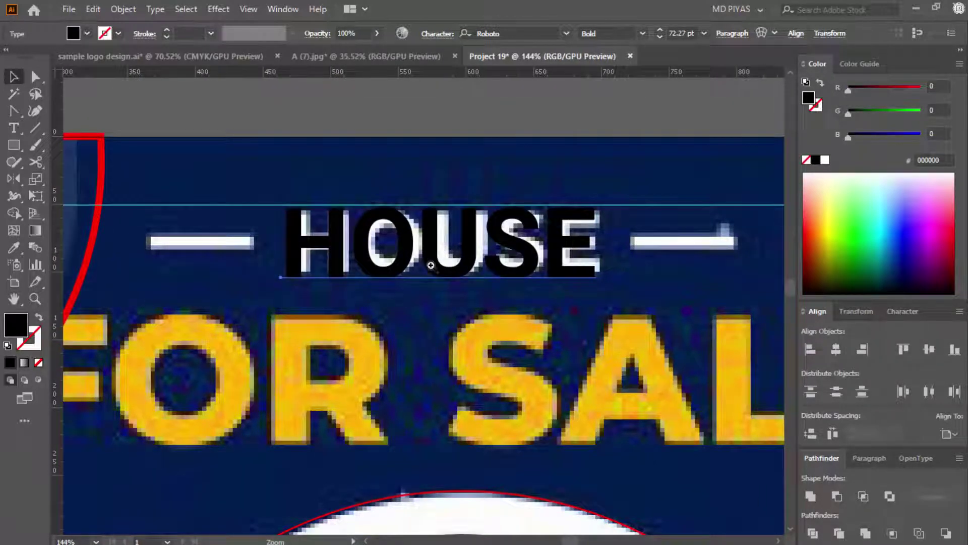
{"action": "left_click_drag", "start_coordinate": [305, 245], "coordinate": [437, 272]}
{"action": "left_click_drag", "start_coordinate": [474, 229], "coordinate": [409, 232]}
{"action": "left_click_drag", "start_coordinate": [410, 232], "coordinate": [278, 224]}
Place FOR SALE over the yellow reference title at about 150 pt, with a white fill and the Roboto Black style.
{"action": "left_click_drag", "start_coordinate": [610, 238], "coordinate": [306, 289]}
{"action": "left_click_drag", "start_coordinate": [538, 146], "coordinate": [435, 289]}
{"action": "left_click_drag", "start_coordinate": [555, 314], "coordinate": [669, 340]}
{"action": "left_click", "coordinate": [826, 159]}
{"action": "left_click", "coordinate": [643, 33]}
{"action": "left_click", "coordinate": [605, 206]}
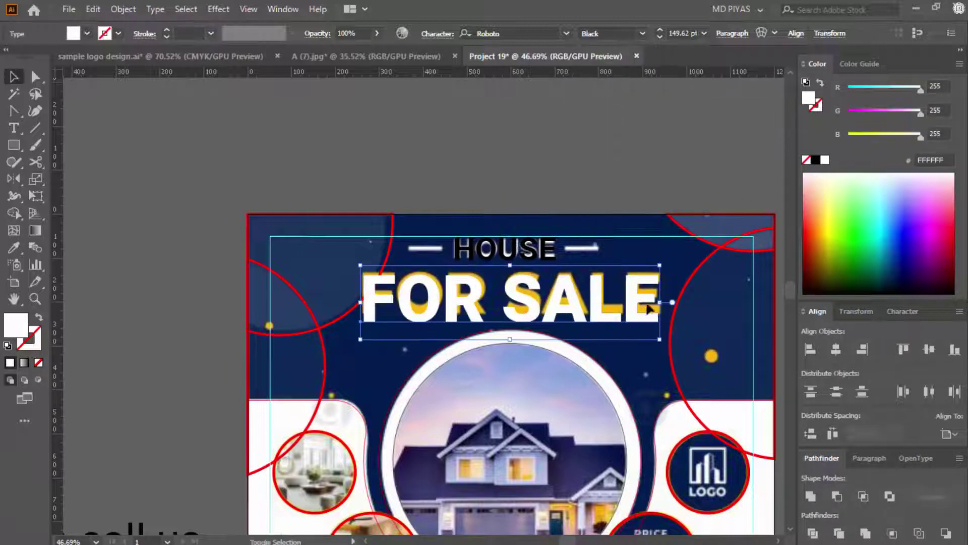
Enlarge FOR SALE slightly and adjust its position to cover the yellow reference title.
{"action": "left_click_drag", "start_coordinate": [413, 287], "coordinate": [644, 306]}
{"action": "left_click_drag", "start_coordinate": [554, 327], "coordinate": [553, 316]}
{"action": "left_click_drag", "start_coordinate": [390, 333], "coordinate": [348, 337]}
{"action": "left_click_drag", "start_coordinate": [630, 322], "coordinate": [682, 313]}
{"action": "left_click_drag", "start_coordinate": [441, 326], "coordinate": [449, 326]}
{"action": "left_click_drag", "start_coordinate": [573, 332], "coordinate": [403, 331]}
{"action": "left_click_drag", "start_coordinate": [367, 329], "coordinate": [469, 313]}
{"action": "left_click_drag", "start_coordinate": [475, 312], "coordinate": [616, 304]}
Draw a white rectangle over the dash to the right of HOUSE and copy it about 356 px left onto the other dash.
{"action": "left_click", "coordinate": [610, 242]}
{"action": "left_click_drag", "start_coordinate": [595, 224], "coordinate": [699, 237]}
{"action": "left_click_drag", "start_coordinate": [646, 256], "coordinate": [522, 288]}
{"action": "key", "text": "m"}
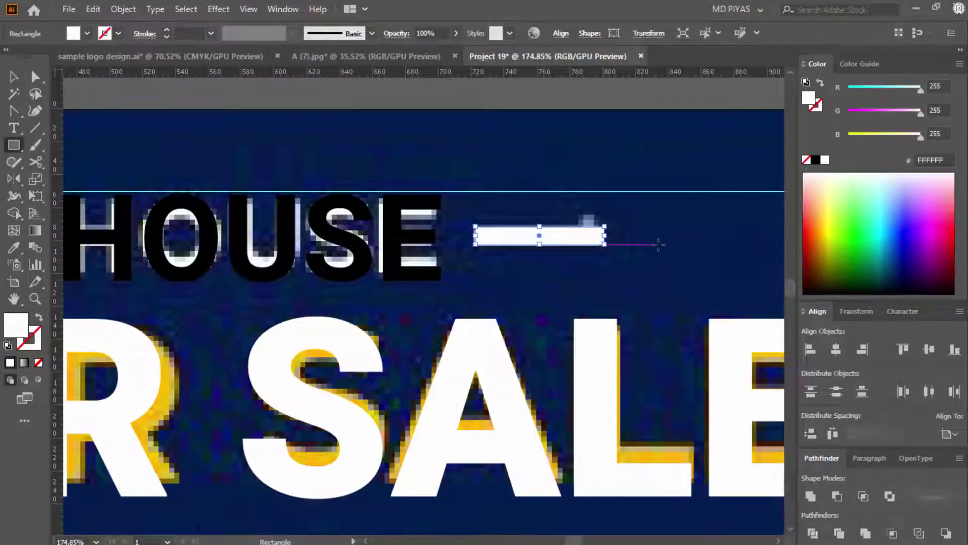
{"action": "key", "text": "v"}
{"action": "left_click_drag", "start_coordinate": [780, 241], "coordinate": [675, 286]}
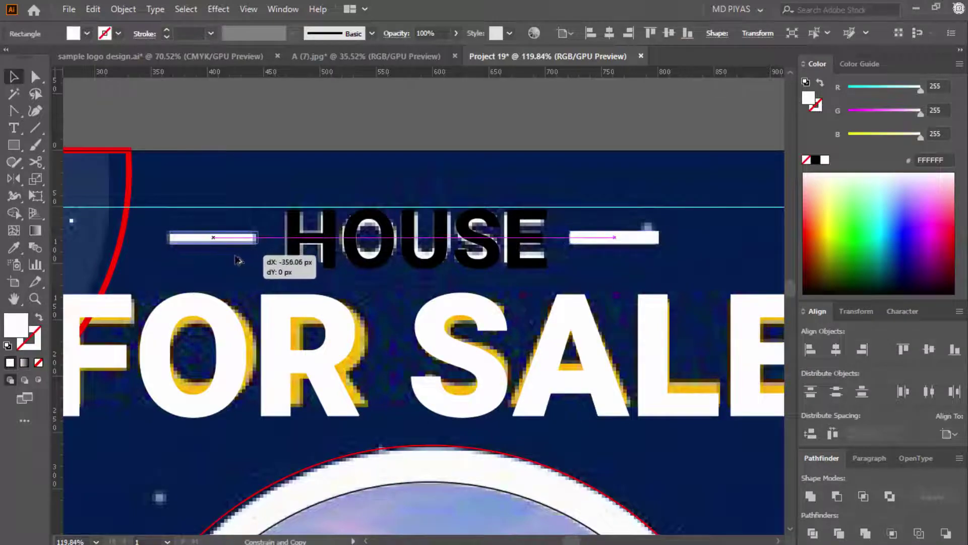
{"action": "left_click", "coordinate": [600, 200]}
Cut the 7 Bedrooms and 4 Living Rooms lines from the text list and paste them as separate text below the flyer.
{"action": "left_click_drag", "start_coordinate": [611, 197], "coordinate": [586, 353]}
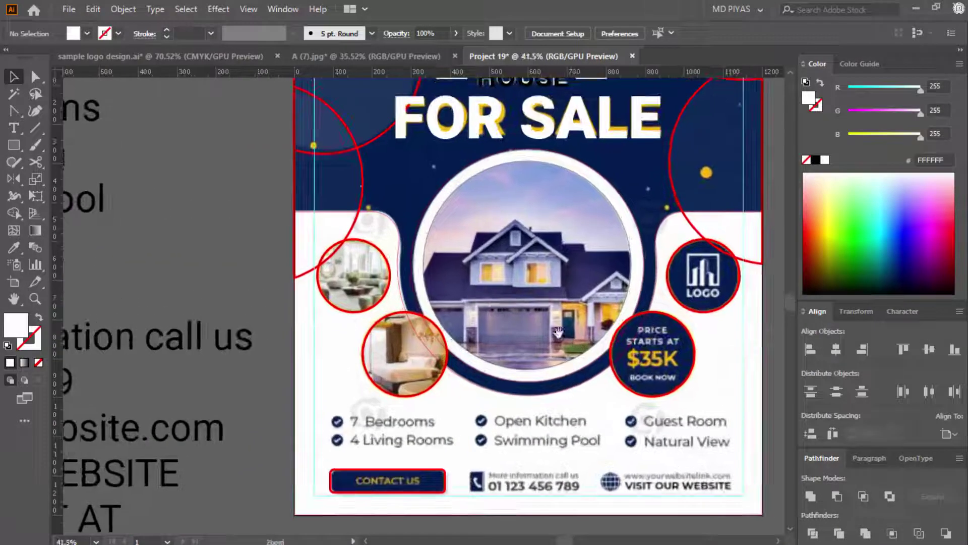
{"action": "left_click_drag", "start_coordinate": [632, 408], "coordinate": [607, 392]}
{"action": "left_click_drag", "start_coordinate": [607, 392], "coordinate": [486, 425]}
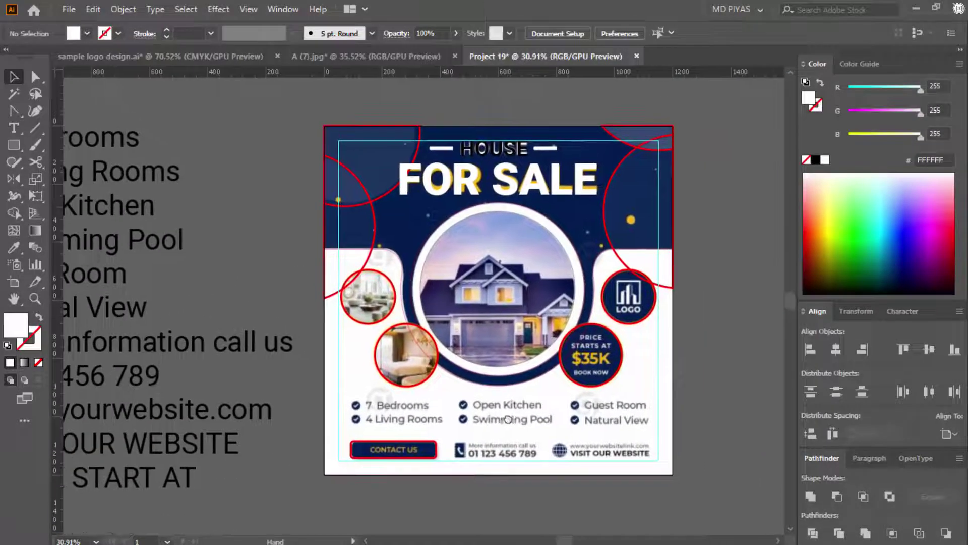
{"action": "left_click_drag", "start_coordinate": [554, 408], "coordinate": [668, 366]}
{"action": "left_click_drag", "start_coordinate": [630, 394], "coordinate": [555, 395]}
{"action": "left_click_drag", "start_coordinate": [237, 178], "coordinate": [369, 202]}
{"action": "key", "text": "t"}
{"action": "key", "text": "ctrl+x"}
{"action": "key", "text": "Escape"}
{"action": "left_click_drag", "start_coordinate": [546, 477], "coordinate": [379, 376]}
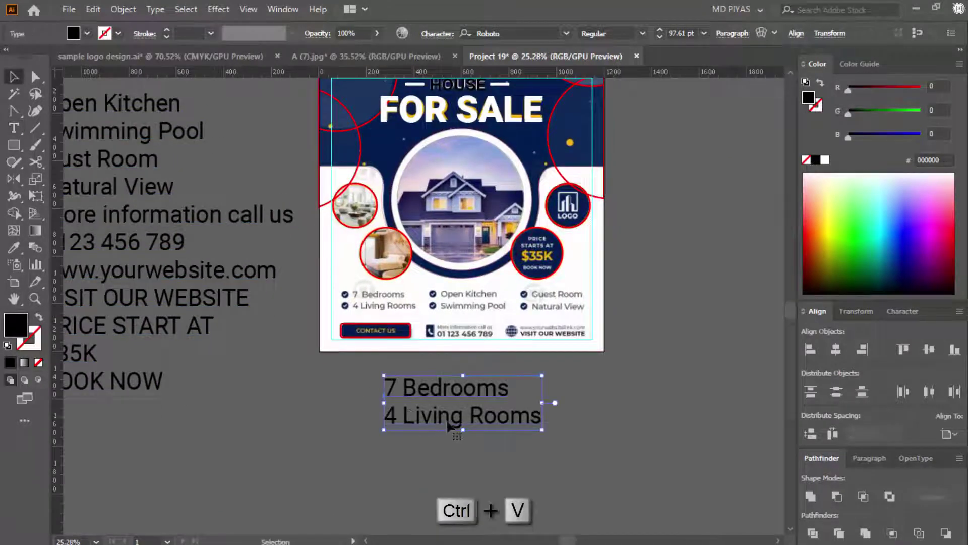
Scale the bedrooms and living rooms text to about 34 pt over its reference lines and fill it with red FF0000.
{"action": "left_click_drag", "start_coordinate": [542, 429], "coordinate": [489, 465]}
{"action": "left_click", "coordinate": [440, 422]}
{"action": "left_click_drag", "start_coordinate": [455, 429], "coordinate": [385, 239]}
{"action": "left_click_drag", "start_coordinate": [359, 229], "coordinate": [538, 196]}
{"action": "left_click_drag", "start_coordinate": [848, 90], "coordinate": [927, 92]}
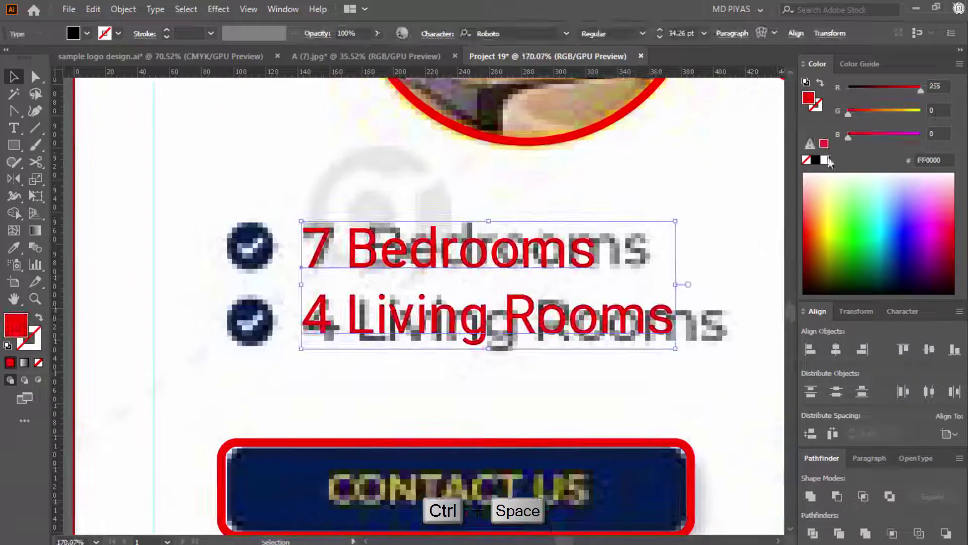
Enlarge the 7 Bedrooms and 4 Living Rooms text to 39.2 pt to fit the reference lines.
{"action": "left_click_drag", "start_coordinate": [352, 260], "coordinate": [417, 260]}
{"action": "left_click_drag", "start_coordinate": [518, 279], "coordinate": [431, 283]}
{"action": "left_click_drag", "start_coordinate": [431, 282], "coordinate": [223, 281]}
{"action": "left_click_drag", "start_coordinate": [498, 343], "coordinate": [544, 359]}
{"action": "left_click_drag", "start_coordinate": [529, 334], "coordinate": [528, 330]}
Cut the Open Kitchen and Swimming Pool lines from the text list and paste them as separate text below the flyer.
{"action": "left_click_drag", "start_coordinate": [243, 353], "coordinate": [477, 395]}
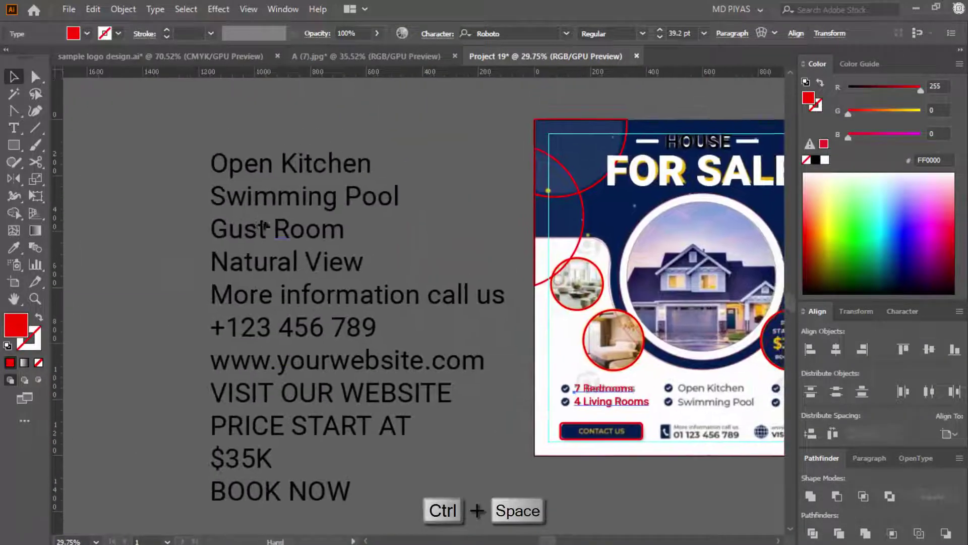
{"action": "left_click_drag", "start_coordinate": [213, 163], "coordinate": [399, 199]}
{"action": "key", "text": "ctrl+x"}
{"action": "key", "text": "Escape"}
{"action": "left_click_drag", "start_coordinate": [624, 486], "coordinate": [470, 411]}
{"action": "key", "text": "t"}
{"action": "left_click", "coordinate": [407, 418]}
{"action": "key", "text": "ctrl+v"}
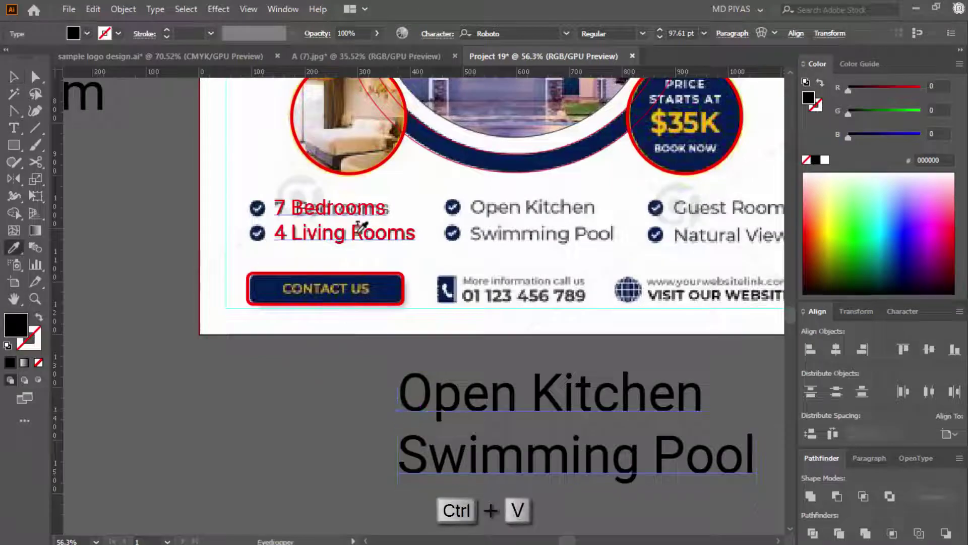
Copy the red bedrooms text's formatting onto the Open Kitchen and Swimming Pool text and place it over its reference lines.
{"action": "left_click", "coordinate": [357, 232]}
{"action": "key", "text": "v"}
{"action": "left_click_drag", "start_coordinate": [478, 407], "coordinate": [552, 209]}
{"action": "left_click_drag", "start_coordinate": [560, 226], "coordinate": [617, 251]}
Align the top edges of the bedrooms text and the Open Kitchen text.
{"action": "left_click", "coordinate": [297, 284], "text": "shift"}
{"action": "left_click", "coordinate": [297, 284]}
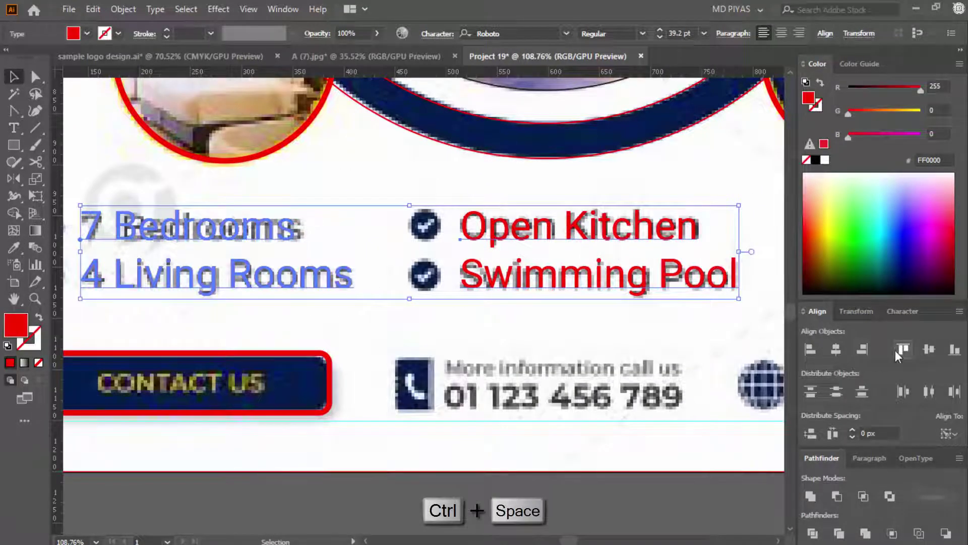
{"action": "left_click", "coordinate": [481, 333]}
Cut the Gust Room and Natural View lines from the text list and paste them as separate text below the flyer.
{"action": "left_click_drag", "start_coordinate": [481, 333], "coordinate": [331, 339]}
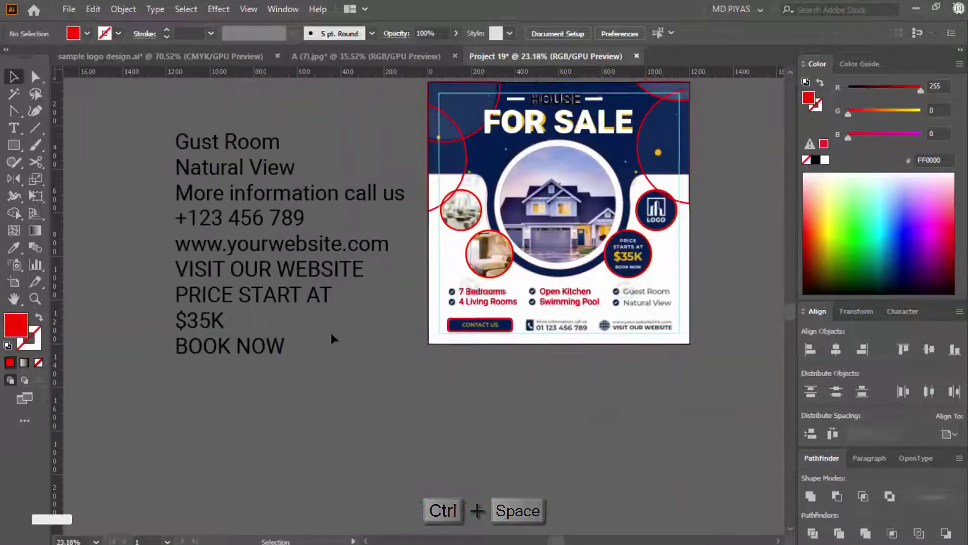
{"action": "left_click_drag", "start_coordinate": [179, 146], "coordinate": [299, 169]}
{"action": "key", "text": "ctrl+x"}
{"action": "left_click", "coordinate": [525, 388], "text": "ctrl"}
{"action": "left_click_drag", "start_coordinate": [525, 388], "coordinate": [410, 405]}
{"action": "left_click", "coordinate": [408, 391]}
{"action": "key", "text": "ctrl+v"}
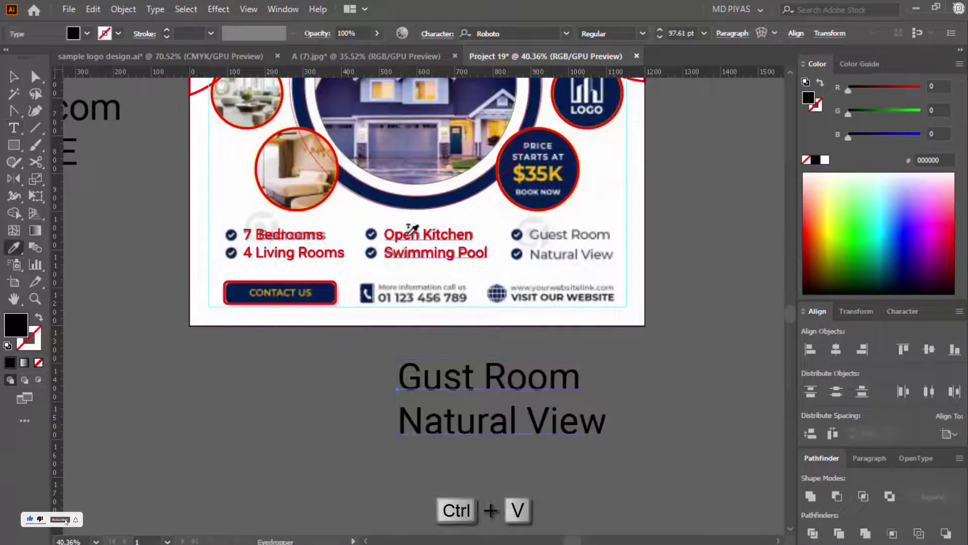
Copy the red Open Kitchen text's formatting onto the Gust Room and Natural View text and move it onto the flyer's reference lines.
{"action": "left_click", "coordinate": [410, 234]}
{"action": "left_click", "coordinate": [511, 368]}
{"action": "left_click_drag", "start_coordinate": [467, 385], "coordinate": [535, 319]}
{"action": "key", "text": "ctrl+z"}
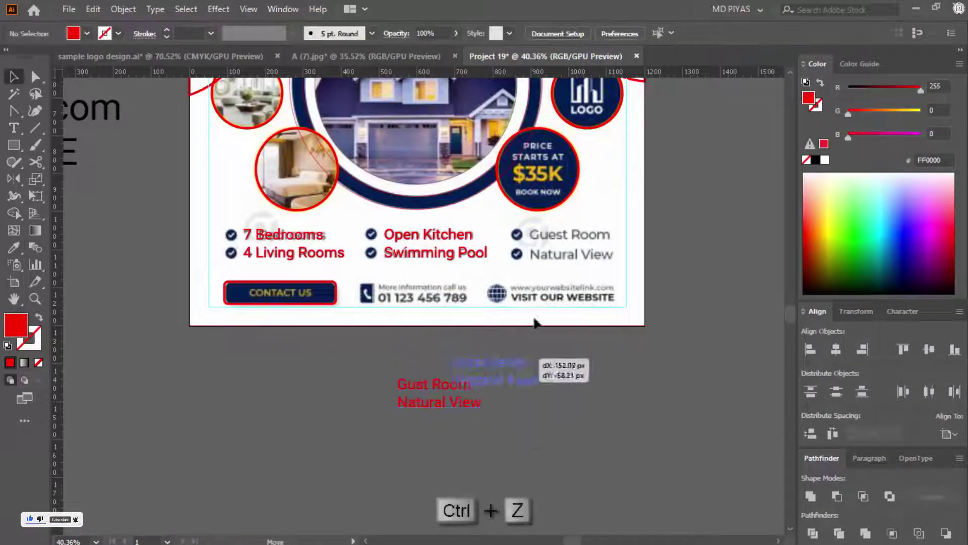
{"action": "left_click_drag", "start_coordinate": [584, 229], "coordinate": [585, 230]}
{"action": "key", "text": "ctrl+space"}
{"action": "left_click_drag", "start_coordinate": [538, 240], "coordinate": [444, 295]}
{"action": "left_click_drag", "start_coordinate": [355, 278], "coordinate": [396, 398]}
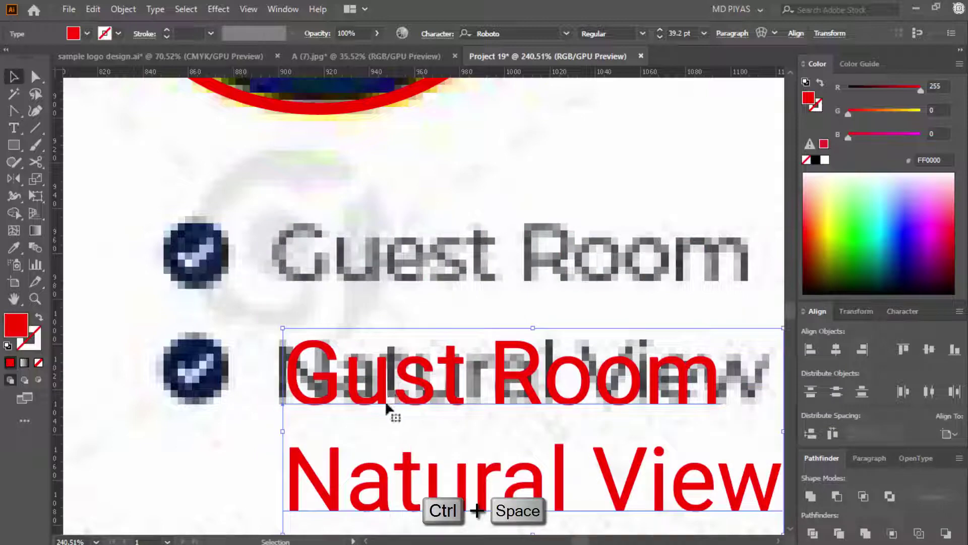
Correct "Gust" to "Guest" and place the Guest Room and Natural View text exactly over its reference lines.
{"action": "double_click", "coordinate": [395, 377]}
{"action": "type", "text": "r"}
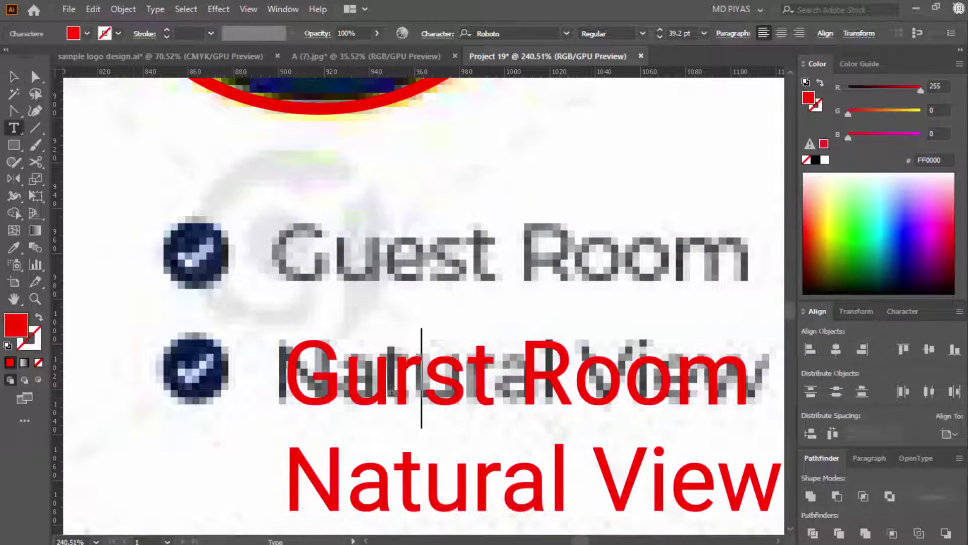
{"action": "key", "text": "BackSpace"}
{"action": "type", "text": "e"}
{"action": "key", "text": "Escape"}
{"action": "left_click_drag", "start_coordinate": [429, 382], "coordinate": [416, 262]}
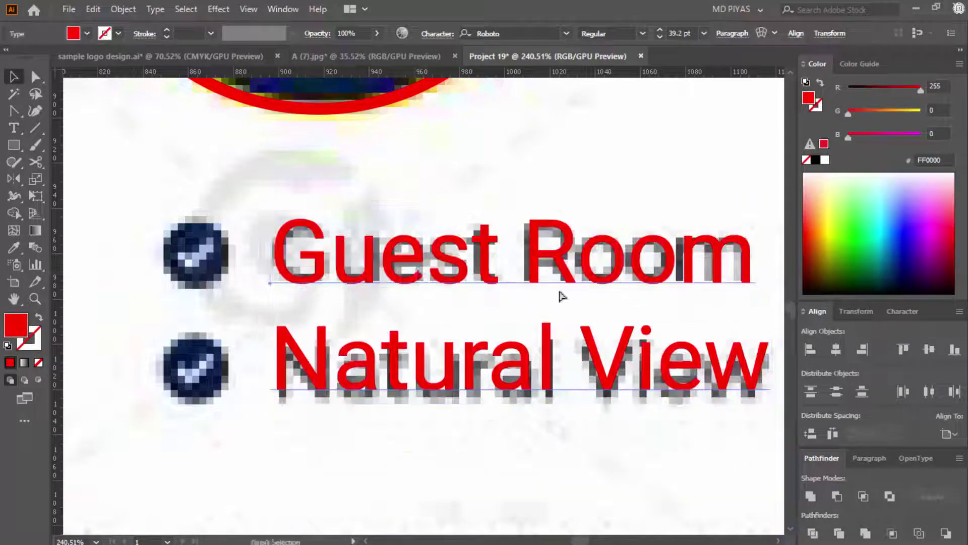
Align the three red feature texts with each other on their vertical centers.
{"action": "key", "text": "ctrl+space"}
{"action": "left_click_drag", "start_coordinate": [567, 303], "coordinate": [487, 327]}
{"action": "left_click", "coordinate": [437, 338], "text": "shift"}
{"action": "left_click_drag", "start_coordinate": [301, 301], "coordinate": [326, 322]}
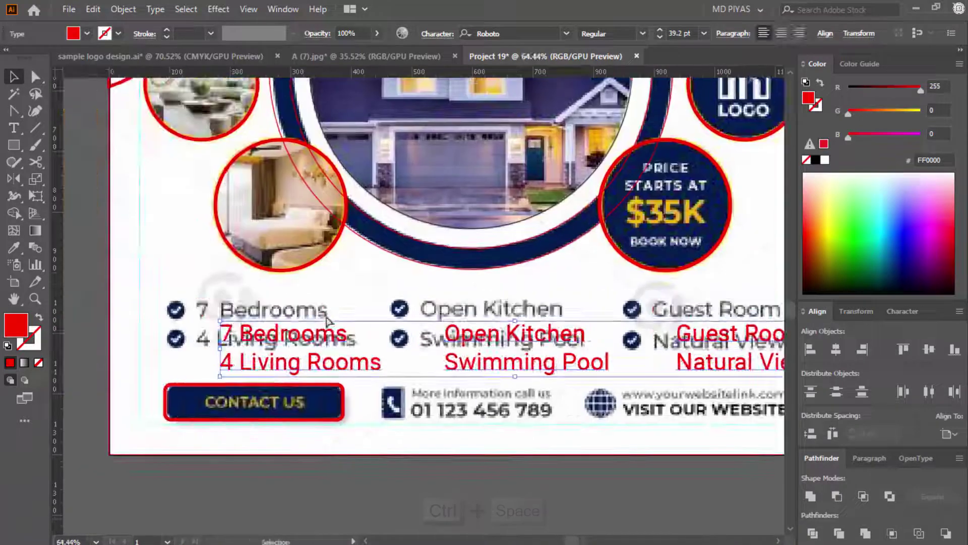
{"action": "key", "text": "ctrl+z"}
{"action": "left_click", "coordinate": [929, 349]}
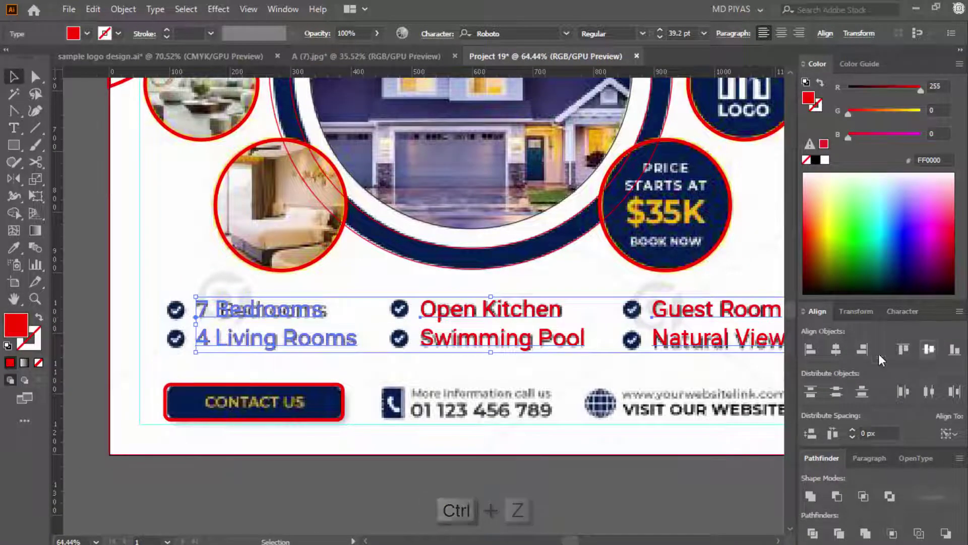
{"action": "left_click", "coordinate": [706, 367]}
Add a new text line reading "Contact us" in the empty area below the flyer.
{"action": "key", "text": "ctrl+space"}
{"action": "left_click_drag", "start_coordinate": [605, 382], "coordinate": [566, 400]}
{"action": "left_click_drag", "start_coordinate": [491, 392], "coordinate": [404, 386]}
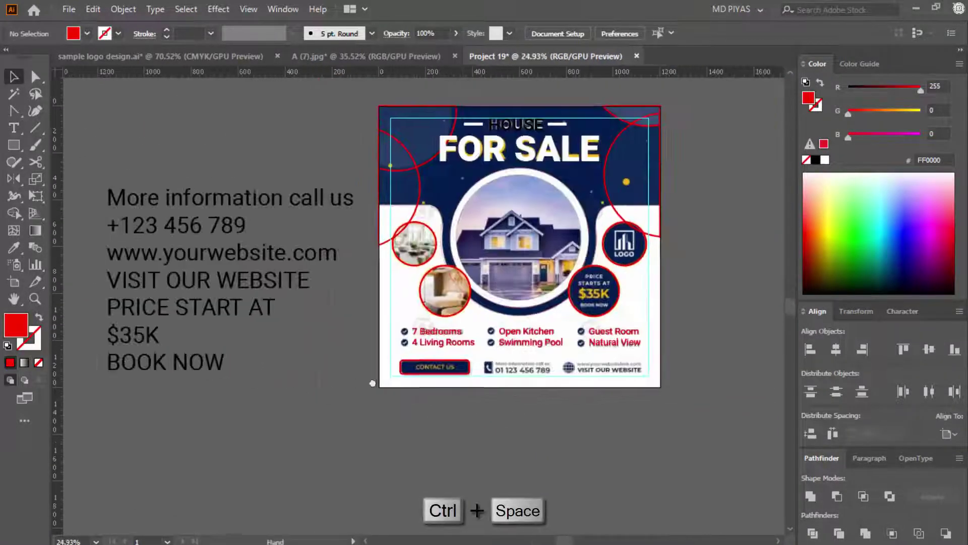
{"action": "key", "text": "space"}
{"action": "left_click_drag", "start_coordinate": [275, 356], "coordinate": [344, 362]}
{"action": "key", "text": "ctrl+space"}
{"action": "left_click_drag", "start_coordinate": [462, 404], "coordinate": [613, 409]}
{"action": "key", "text": "space"}
{"action": "left_click_drag", "start_coordinate": [613, 409], "coordinate": [534, 404]}
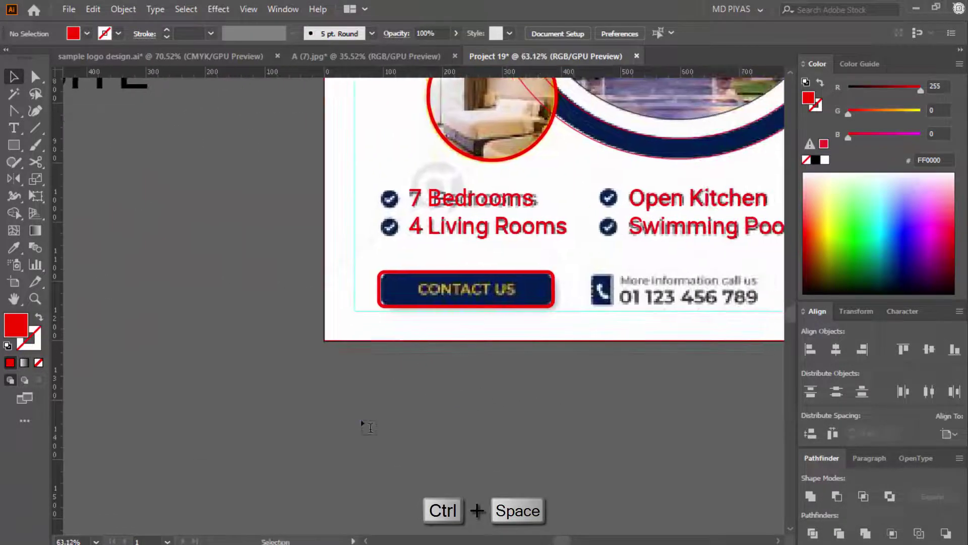
{"action": "key", "text": "t"}
{"action": "left_click", "coordinate": [355, 411]}
{"action": "type", "text": "Contact us"}
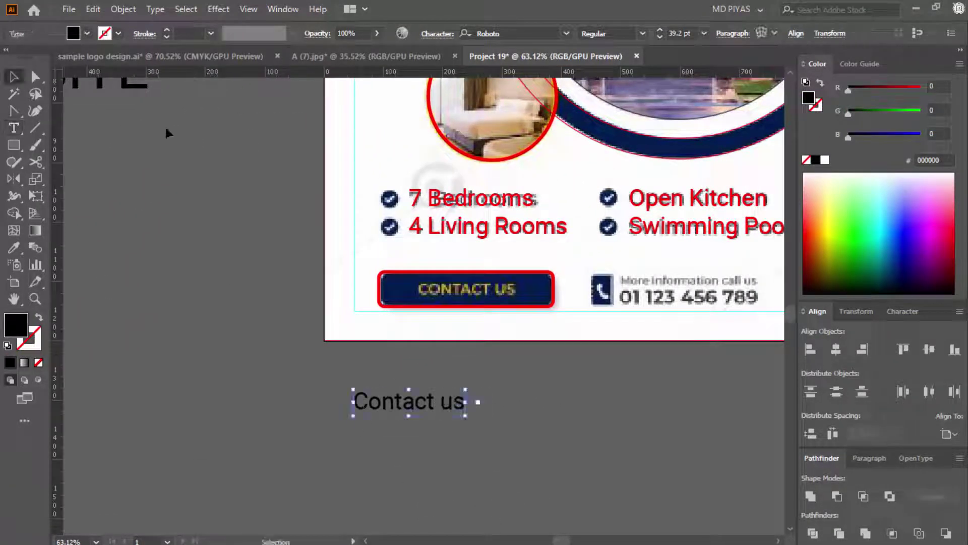
Convert the Contact us text to uppercase and scale it to 32.61 pt.
{"action": "left_click", "coordinate": [155, 9]}
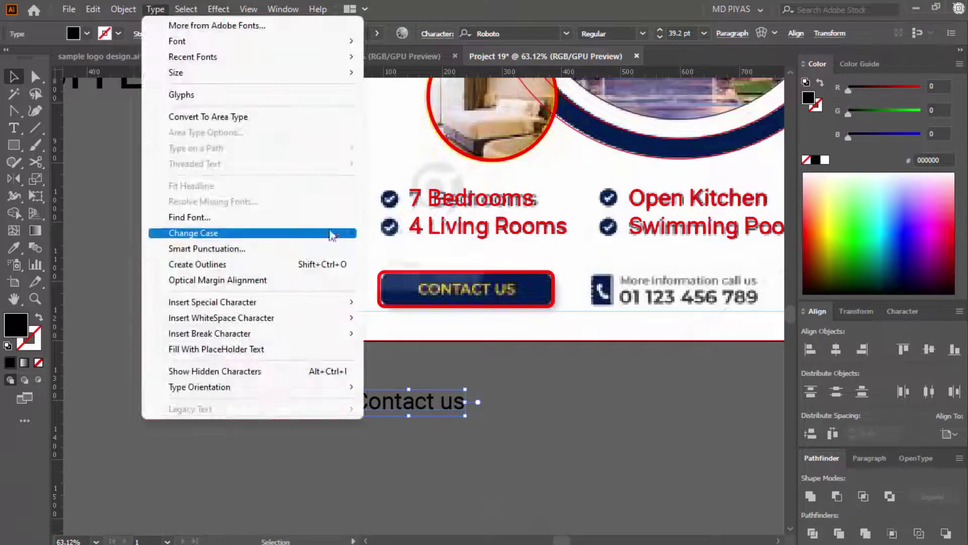
{"action": "mouse_move", "coordinate": [323, 232]}
{"action": "left_click", "coordinate": [410, 232]}
{"action": "left_click", "coordinate": [542, 361]}
{"action": "key", "text": "ctrl+space"}
{"action": "left_click_drag", "start_coordinate": [427, 394], "coordinate": [497, 405]}
{"action": "left_click", "coordinate": [486, 410]}
{"action": "left_click", "coordinate": [906, 310]}
{"action": "left_click", "coordinate": [812, 323]}
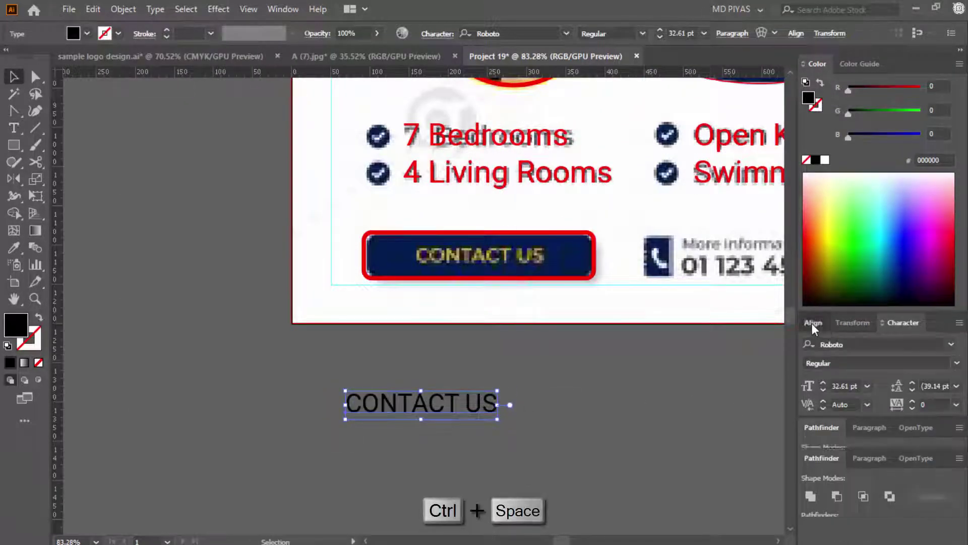
Fit the CONTACT US text over the lettering on the contact button and fill it with white.
{"action": "left_click_drag", "start_coordinate": [433, 402], "coordinate": [675, 275]}
{"action": "key", "text": "ctrl+space"}
{"action": "left_click_drag", "start_coordinate": [749, 248], "coordinate": [695, 248]}
{"action": "left_click_drag", "start_coordinate": [694, 249], "coordinate": [684, 248]}
{"action": "left_click", "coordinate": [825, 161]}
{"action": "left_click", "coordinate": [621, 380]}
Cut the More information call us line from the text list and paste it as separate text below the flyer.
{"action": "key", "text": "ctrl+space"}
{"action": "left_click_drag", "start_coordinate": [625, 379], "coordinate": [192, 376]}
{"action": "left_click_drag", "start_coordinate": [549, 396], "coordinate": [382, 383]}
{"action": "left_click_drag", "start_coordinate": [332, 251], "coordinate": [297, 289]}
{"action": "key", "text": "t"}
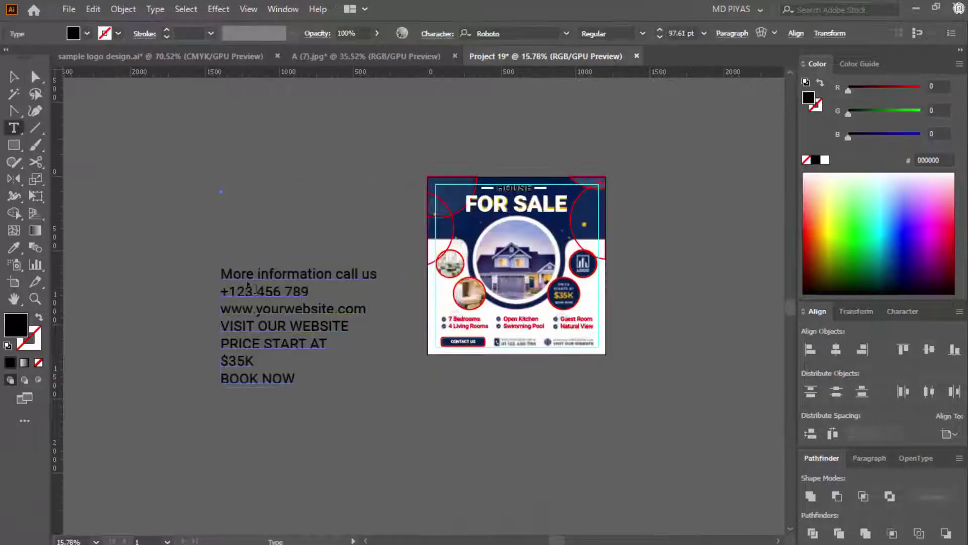
{"action": "left_click_drag", "start_coordinate": [371, 266], "coordinate": [386, 275]}
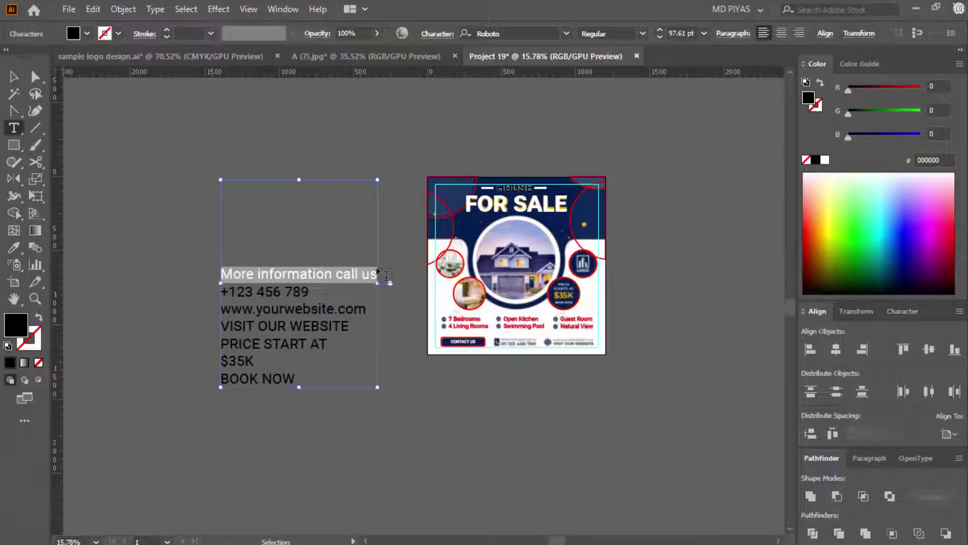
{"action": "key", "text": "ctrl+x"}
{"action": "key", "text": "Escape"}
{"action": "left_click", "coordinate": [449, 424]}
{"action": "key", "text": "ctrl+space"}
{"action": "left_click_drag", "start_coordinate": [511, 347], "coordinate": [570, 315]}
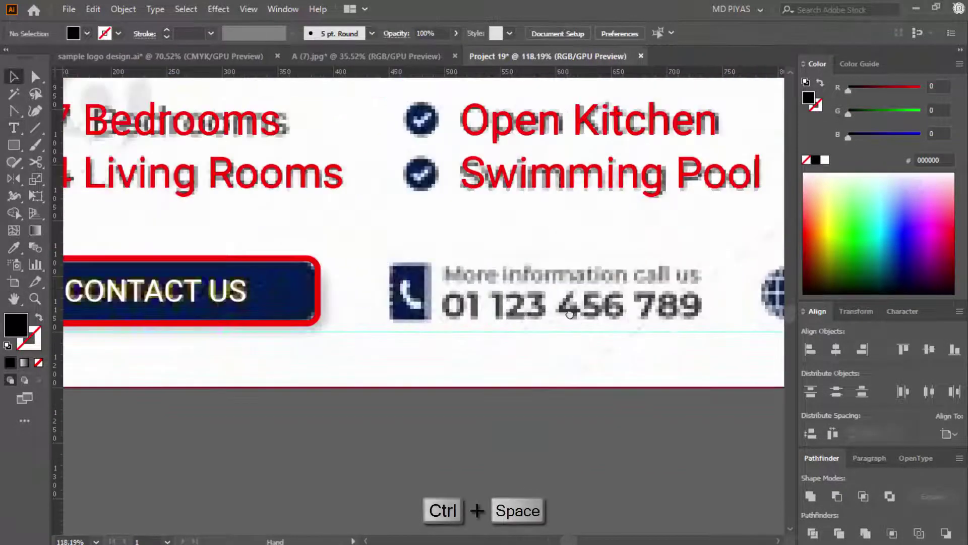
{"action": "left_click", "coordinate": [431, 471]}
{"action": "key", "text": "ctrl+v"}
{"action": "key", "text": "Escape"}
Scale the More information call us text to 26.61 pt and move it onto its reference line beside the phone icon.
{"action": "key", "text": "ctrl+space"}
{"action": "left_click_drag", "start_coordinate": [594, 440], "coordinate": [476, 438]}
{"action": "left_click_drag", "start_coordinate": [670, 438], "coordinate": [484, 434]}
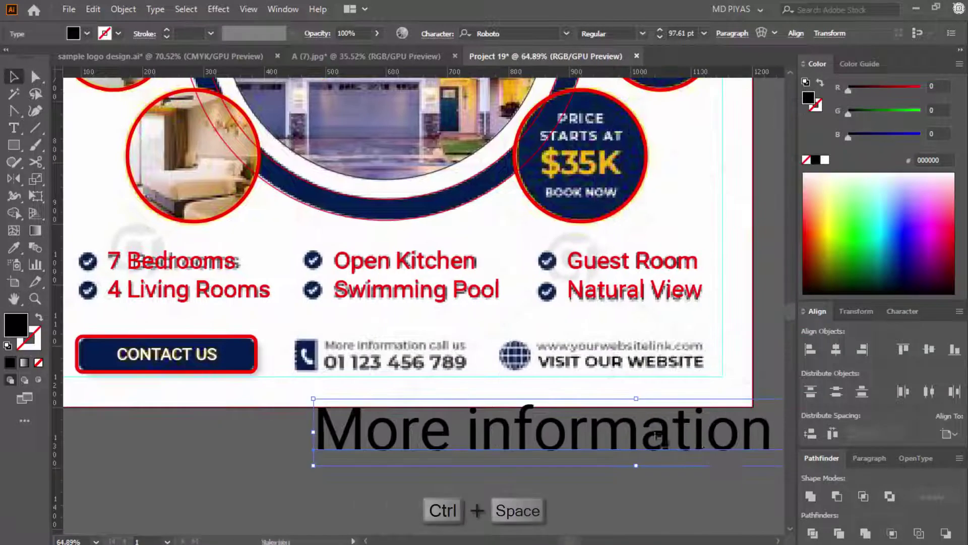
{"action": "left_click_drag", "start_coordinate": [769, 438], "coordinate": [543, 425]}
{"action": "key", "text": "ctrl+space"}
{"action": "left_click_drag", "start_coordinate": [654, 445], "coordinate": [485, 427]}
{"action": "key", "text": "ctrl+space"}
{"action": "left_click_drag", "start_coordinate": [365, 423], "coordinate": [525, 421]}
{"action": "left_click_drag", "start_coordinate": [527, 418], "coordinate": [547, 245]}
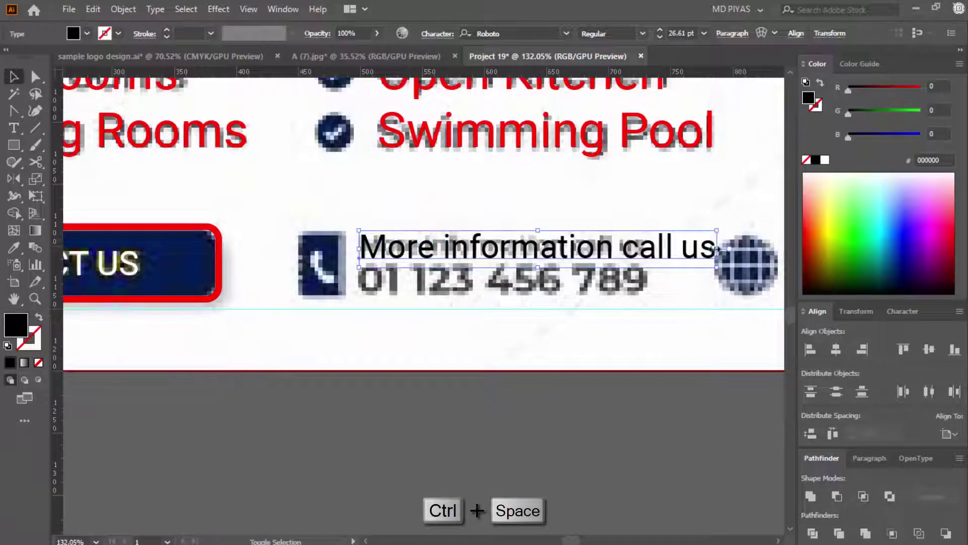
Reduce the More information call us text to 21.49 pt so it matches the width of the reference line.
{"action": "left_click_drag", "start_coordinate": [717, 249], "coordinate": [627, 248]}
{"action": "key", "text": "ctrl+space"}
{"action": "left_click_drag", "start_coordinate": [618, 242], "coordinate": [779, 249]}
{"action": "left_click_drag", "start_coordinate": [587, 306], "coordinate": [627, 307]}
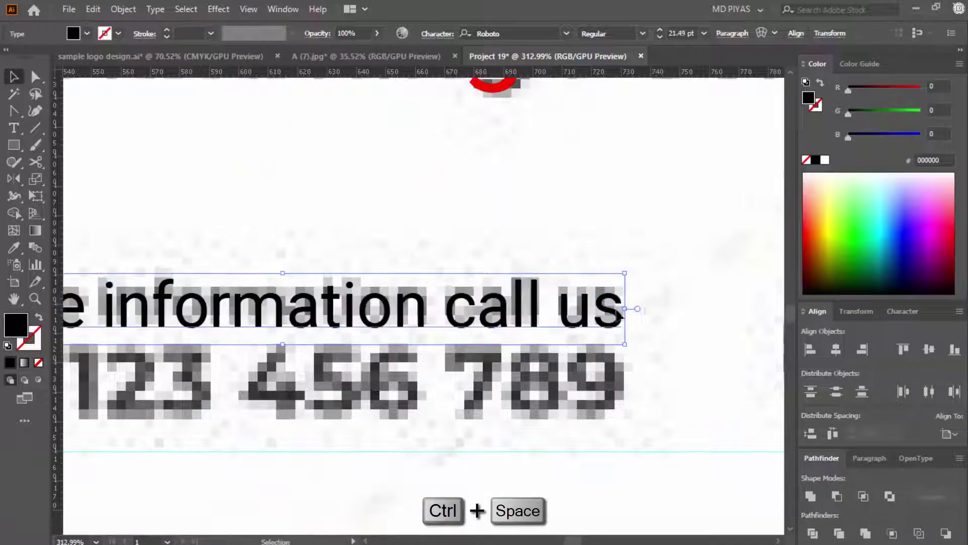
{"action": "left_click", "coordinate": [682, 324]}
Cut the phone number line from the text list and paste it as separate text below the reference phone number.
{"action": "key", "text": "ctrl+space"}
{"action": "left_click_drag", "start_coordinate": [681, 323], "coordinate": [265, 331]}
{"action": "left_click_drag", "start_coordinate": [265, 331], "coordinate": [170, 333]}
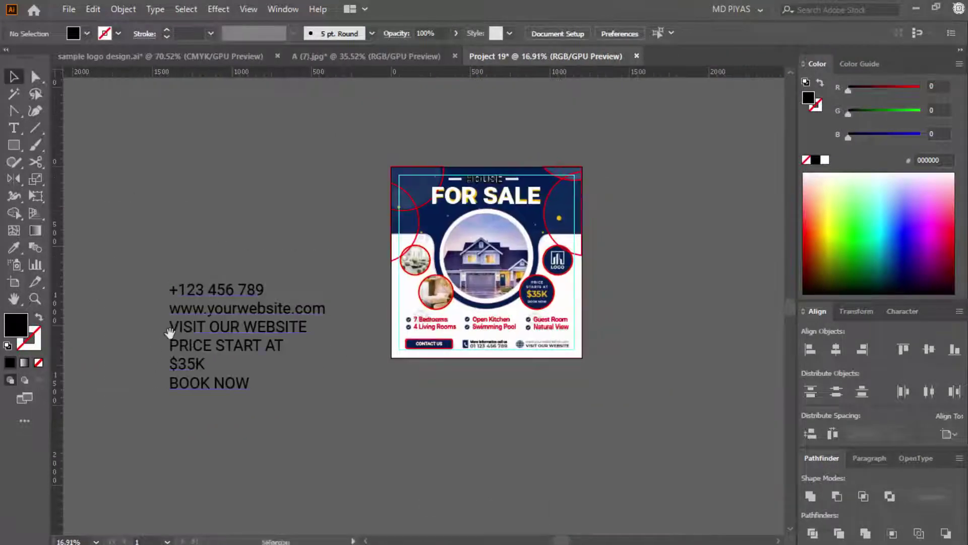
{"action": "triple_click", "coordinate": [203, 288]}
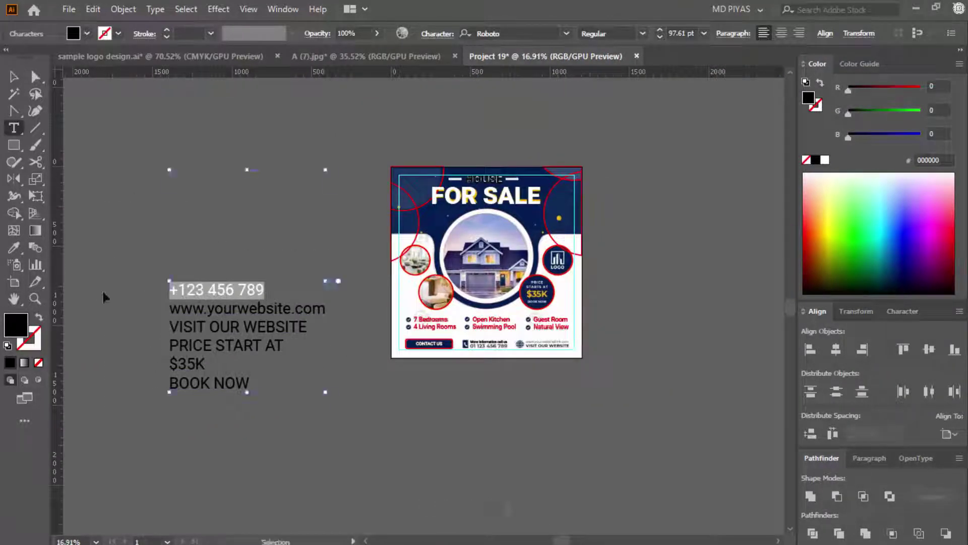
{"action": "key", "text": "ctrl+x"}
{"action": "key", "text": "Escape"}
{"action": "left_click", "coordinate": [385, 419]}
{"action": "key", "text": "ctrl+space"}
{"action": "left_click_drag", "start_coordinate": [465, 350], "coordinate": [652, 419]}
{"action": "key", "text": "t"}
{"action": "left_click", "coordinate": [342, 328]}
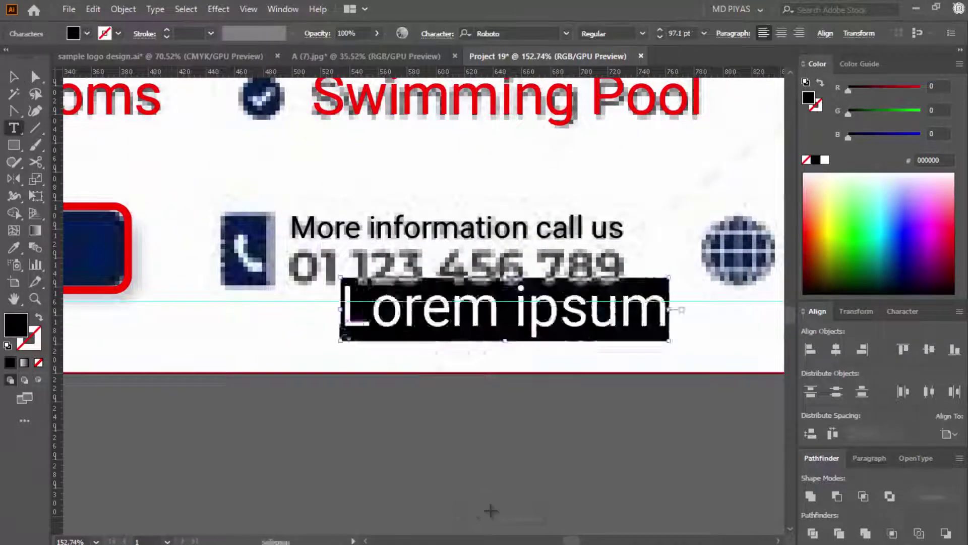
{"action": "key", "text": "ctrl+v"}
{"action": "key", "text": "Escape"}
Move the pasted phone number text below the contact details and set it to Roboto Bold.
{"action": "key", "text": "ctrl+space"}
{"action": "left_click_drag", "start_coordinate": [496, 331], "coordinate": [439, 331]}
{"action": "left_click_drag", "start_coordinate": [555, 306], "coordinate": [434, 368]}
{"action": "left_click", "coordinate": [642, 34]}
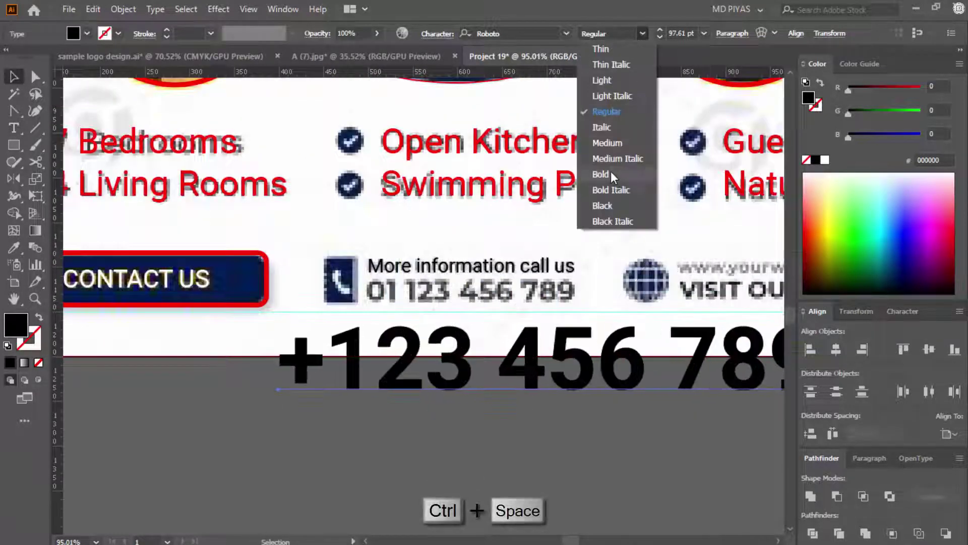
{"action": "left_click", "coordinate": [601, 174]}
Scale the phone number text down and move it over the reference phone number.
{"action": "left_click_drag", "start_coordinate": [279, 367], "coordinate": [406, 367]}
{"action": "left_click_drag", "start_coordinate": [577, 369], "coordinate": [525, 337]}
{"action": "key", "text": "ctrl+space"}
{"action": "left_click_drag", "start_coordinate": [484, 337], "coordinate": [634, 339]}
{"action": "left_click_drag", "start_coordinate": [546, 345], "coordinate": [503, 280]}
Fine-tune the phone number text's size and position to match the reference number under More information call us.
{"action": "key", "text": "ctrl+space"}
{"action": "left_click_drag", "start_coordinate": [579, 263], "coordinate": [764, 267]}
{"action": "left_click_drag", "start_coordinate": [604, 292], "coordinate": [581, 314]}
{"action": "left_click", "coordinate": [656, 296]}
{"action": "key", "text": "ctrl+space"}
{"action": "key", "text": "space"}
{"action": "left_click", "coordinate": [324, 327]}
{"action": "left_click_drag", "start_coordinate": [203, 311], "coordinate": [290, 311]}
{"action": "left_click", "coordinate": [600, 205]}
{"action": "key", "text": "ctrl+space"}
{"action": "left_click_drag", "start_coordinate": [608, 255], "coordinate": [394, 343]}
{"action": "left_click_drag", "start_coordinate": [276, 277], "coordinate": [418, 283]}
{"action": "key", "text": "t"}
{"action": "triple_click", "coordinate": [315, 243]}
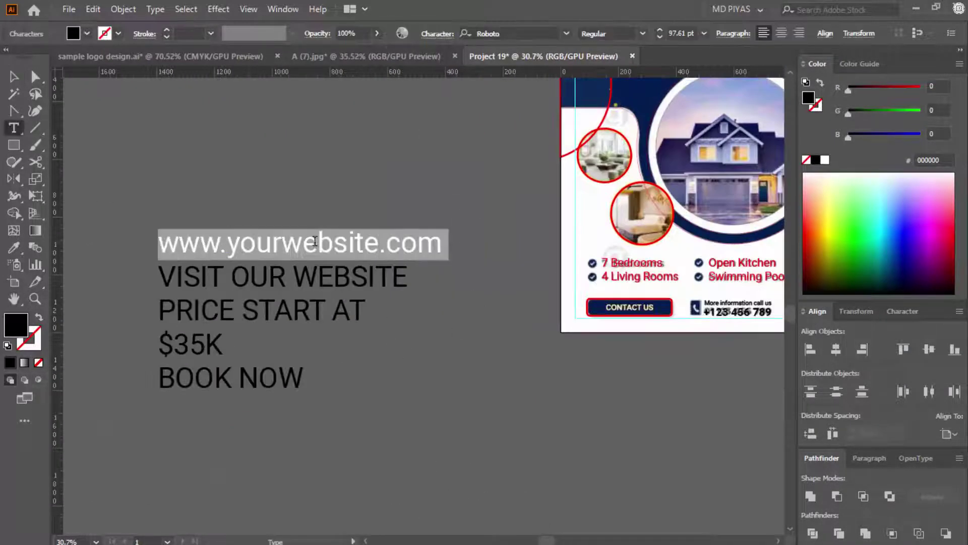
{"action": "left_click", "coordinate": [315, 242]}
{"action": "left_click_drag", "start_coordinate": [160, 244], "coordinate": [92, 253]}
{"action": "key", "text": "ctrl+x"}
{"action": "key", "text": "Escape"}
{"action": "left_click_drag", "start_coordinate": [542, 302], "coordinate": [656, 303]}
{"action": "left_click_drag", "start_coordinate": [430, 396], "coordinate": [456, 374]}
{"action": "key", "text": "t"}
{"action": "left_click", "coordinate": [337, 420]}
{"action": "key", "text": "ctrl+v"}
{"action": "key", "text": "Escape"}
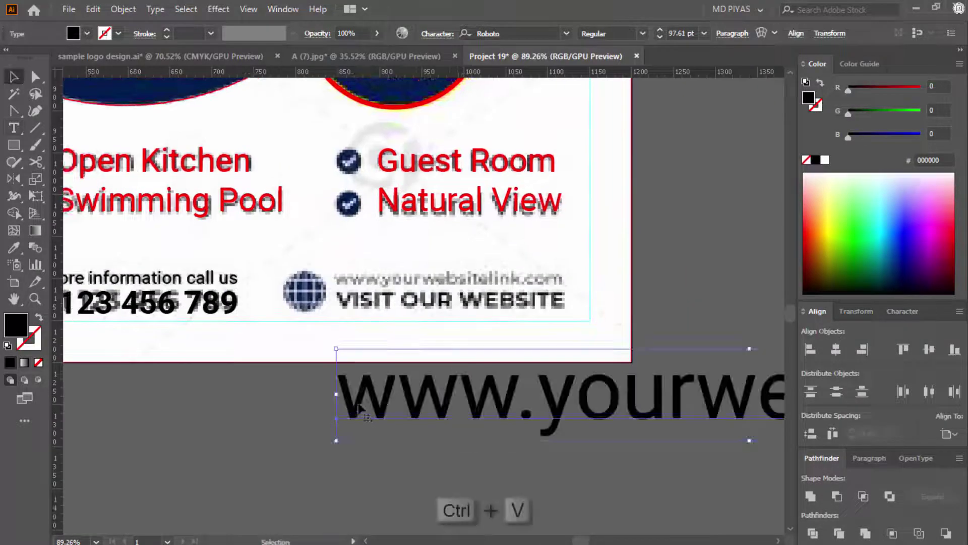
{"action": "left_click_drag", "start_coordinate": [337, 440], "coordinate": [622, 403]}
{"action": "left_click_drag", "start_coordinate": [698, 393], "coordinate": [534, 396]}
{"action": "left_click_drag", "start_coordinate": [442, 273], "coordinate": [442, 273]}
{"action": "key", "text": "ctrl+space"}
{"action": "left_click_drag", "start_coordinate": [411, 279], "coordinate": [454, 279]}
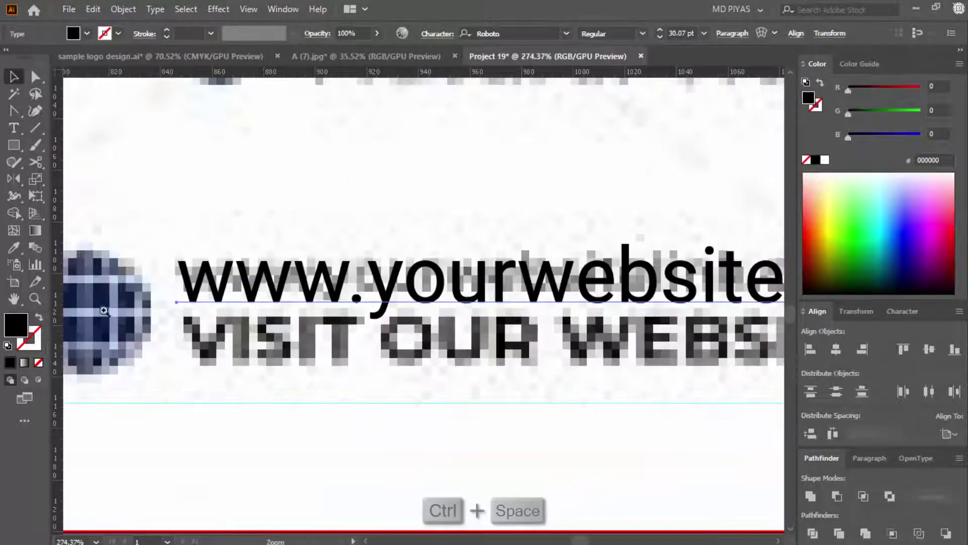
{"action": "left_click_drag", "start_coordinate": [199, 272], "coordinate": [238, 277]}
{"action": "left_click_drag", "start_coordinate": [238, 277], "coordinate": [211, 278]}
{"action": "key", "text": "ctrl+space"}
{"action": "left_click_drag", "start_coordinate": [474, 284], "coordinate": [374, 285]}
{"action": "left_click_drag", "start_coordinate": [504, 276], "coordinate": [661, 290]}
{"action": "left_click_drag", "start_coordinate": [588, 333], "coordinate": [464, 303]}
Cut the VISIT OUR WEBSITE line from the text list and paste it as separate text below the web address.
{"action": "key", "text": "ctrl+space"}
{"action": "key", "text": "ctrl+space"}
{"action": "key", "text": "ctrl+space"}
{"action": "left_click_drag", "start_coordinate": [286, 291], "coordinate": [580, 330]}
{"action": "key", "text": "space"}
{"action": "left_click_drag", "start_coordinate": [194, 301], "coordinate": [470, 318]}
{"action": "key", "text": "t"}
{"action": "triple_click", "coordinate": [326, 247]}
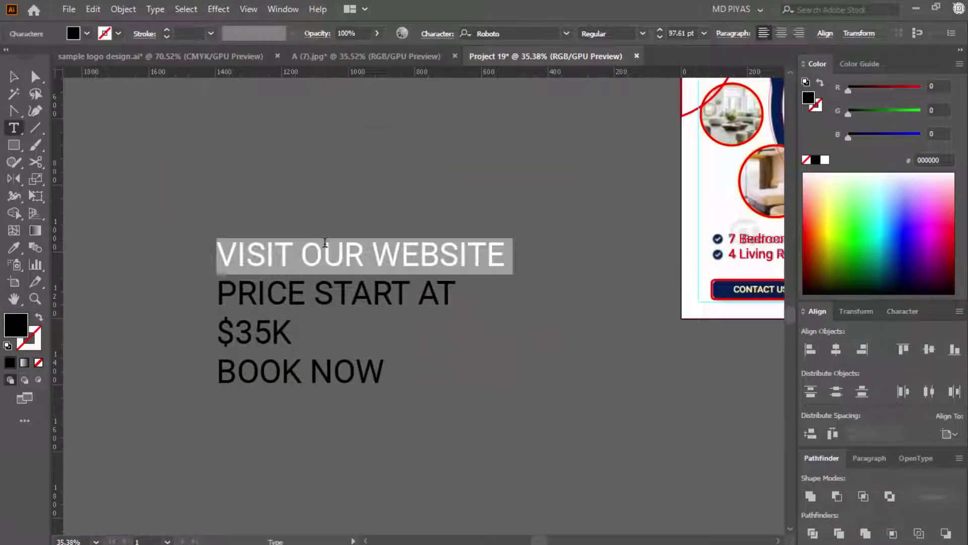
{"action": "left_click", "coordinate": [226, 251]}
{"action": "key", "text": "ctrl+x"}
{"action": "key", "text": "Escape"}
{"action": "left_click", "coordinate": [493, 265]}
{"action": "key", "text": "ctrl+space"}
{"action": "left_click_drag", "start_coordinate": [671, 323], "coordinate": [388, 300]}
{"action": "left_click_drag", "start_coordinate": [389, 300], "coordinate": [235, 345]}
{"action": "key", "text": "ctrl+v"}
Set the VISIT OUR WEBSITE text to Roboto Bold and scale it down to roughly the reference width.
{"action": "left_click", "coordinate": [642, 34]}
{"action": "left_click", "coordinate": [610, 174]}
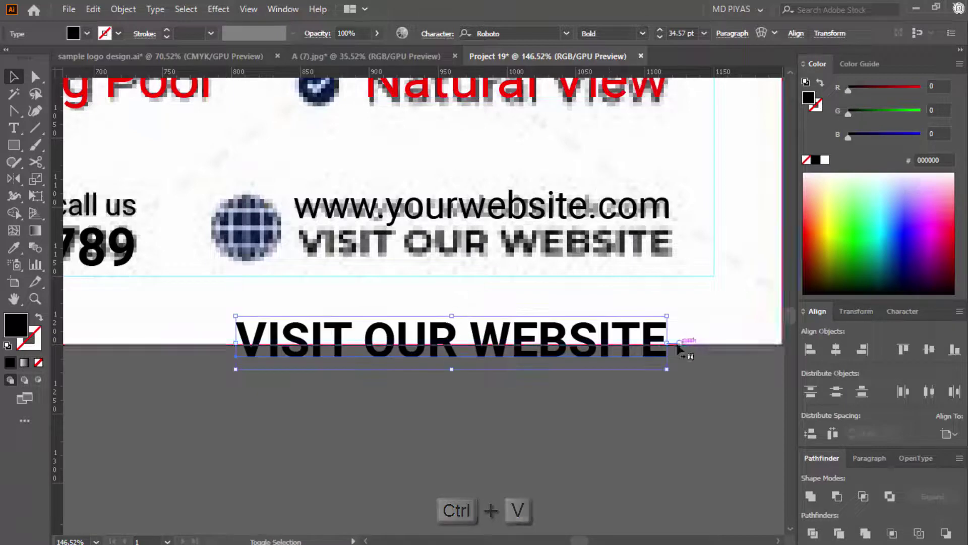
{"action": "left_click", "coordinate": [677, 347]}
{"action": "left_click", "coordinate": [657, 346]}
{"action": "left_click_drag", "start_coordinate": [667, 343], "coordinate": [555, 343]}
Fit the VISIT OUR WEBSITE text over its reference line at 27.52 pt with wider letter spacing.
{"action": "left_click_drag", "start_coordinate": [407, 335], "coordinate": [469, 240]}
{"action": "left_click_drag", "start_coordinate": [619, 250], "coordinate": [640, 250]}
{"action": "key", "text": "alt+Right"}
{"action": "key", "text": "alt+Right"}
{"action": "key", "text": "alt+Right"}
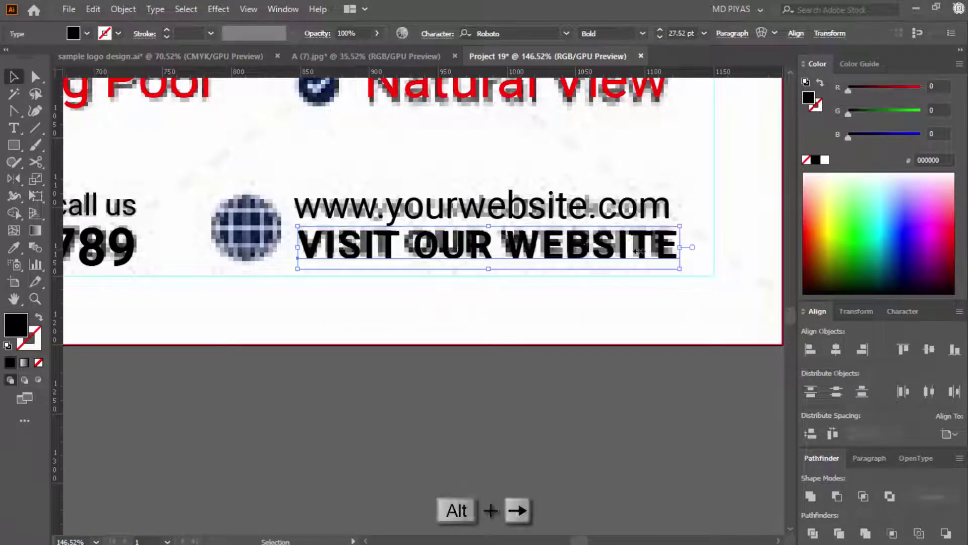
Adjust the VISIT OUR WEBSITE text's width so it lines up under the web address.
{"action": "left_click_drag", "start_coordinate": [549, 253], "coordinate": [570, 253]}
{"action": "mouse_move", "coordinate": [703, 246]}
{"action": "left_mouse_down"}
{"action": "mouse_move", "coordinate": [649, 247]}
{"action": "mouse_move", "coordinate": [694, 246]}
{"action": "left_mouse_up"}
{"action": "left_click_drag", "start_coordinate": [284, 221], "coordinate": [424, 252]}
{"action": "left_click", "coordinate": [554, 363]}
Cut the PRICE START AT line from the text list outside the artboard.
{"action": "left_click_drag", "start_coordinate": [581, 307], "coordinate": [323, 313]}
{"action": "left_click_drag", "start_coordinate": [666, 301], "coordinate": [429, 315]}
{"action": "double_click", "coordinate": [326, 286]}
{"action": "triple_click", "coordinate": [323, 282]}
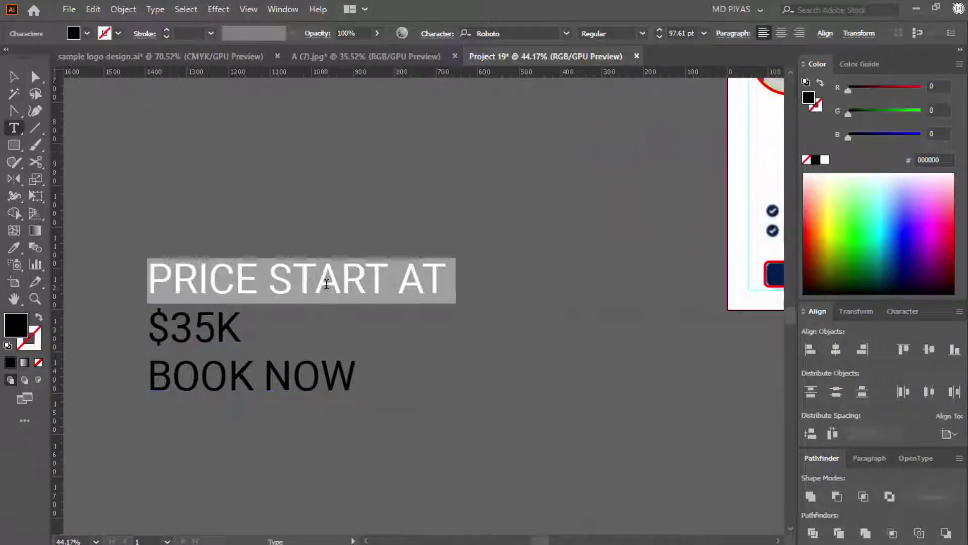
{"action": "key", "text": "Left"}
{"action": "key", "text": "shift+Right"}
{"action": "key", "text": "shift+Right"}
{"action": "left_click_drag", "start_coordinate": [313, 278], "coordinate": [454, 277]}
{"action": "key", "text": "ctrl+x"}
{"action": "key", "text": "Escape"}
Paste PRICE START AT as a separate text object beside the price circle.
{"action": "left_click", "coordinate": [464, 294]}
{"action": "left_click_drag", "start_coordinate": [513, 323], "coordinate": [454, 321]}
{"action": "left_click_drag", "start_coordinate": [716, 247], "coordinate": [464, 266]}
{"action": "left_click_drag", "start_coordinate": [287, 340], "coordinate": [343, 342]}
{"action": "left_click_drag", "start_coordinate": [343, 342], "coordinate": [431, 313]}
{"action": "key", "text": "t"}
{"action": "left_click", "coordinate": [531, 299]}
{"action": "key", "text": "ctrl+v"}
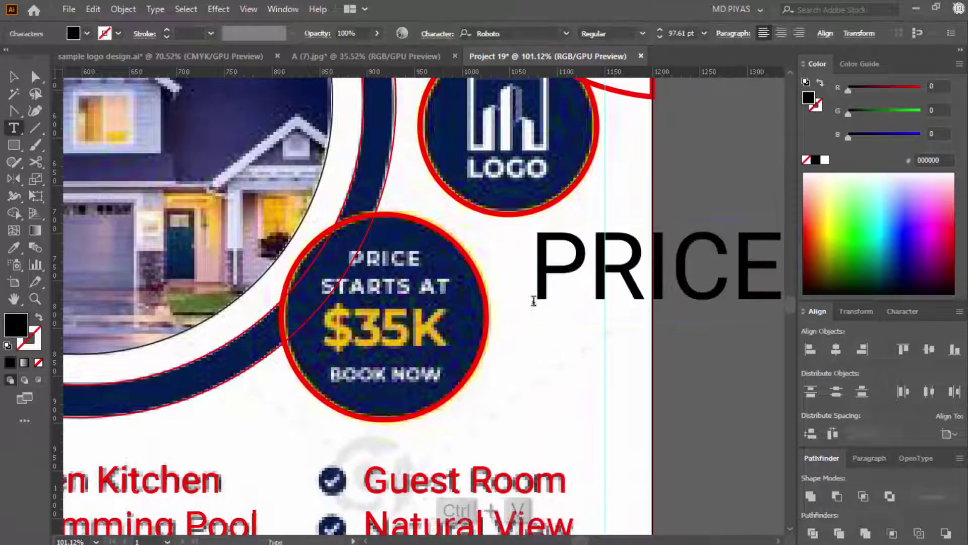
{"action": "key", "text": "Escape"}
Scale the PRICE START AT text down to 18.55 pt and break it into two lines after PRICE.
{"action": "left_click_drag", "start_coordinate": [532, 275], "coordinate": [712, 276]}
{"action": "left_click_drag", "start_coordinate": [778, 272], "coordinate": [564, 284]}
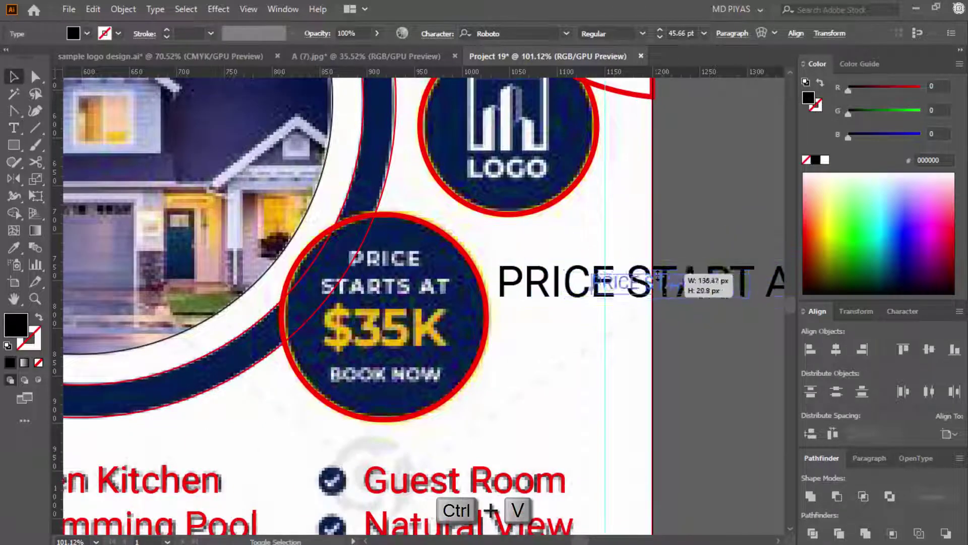
{"action": "left_click_drag", "start_coordinate": [658, 275], "coordinate": [658, 277]}
{"action": "left_click_drag", "start_coordinate": [623, 283], "coordinate": [536, 265]}
{"action": "left_click_drag", "start_coordinate": [589, 268], "coordinate": [651, 284]}
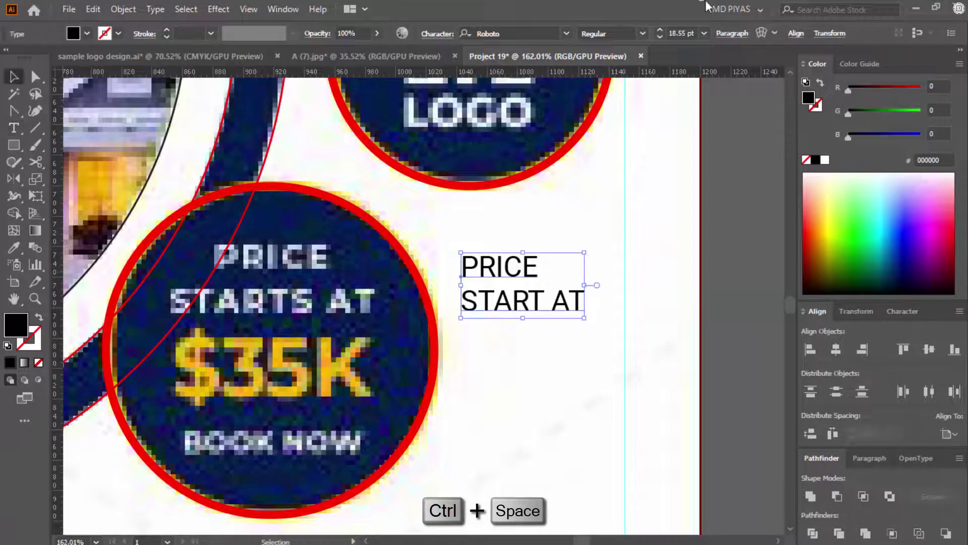
Centre-align the PRICE START AT lines and enlarge the text to 30.35 pt over its reference in the price circle.
{"action": "left_click", "coordinate": [733, 34]}
{"action": "left_click", "coordinate": [620, 59]}
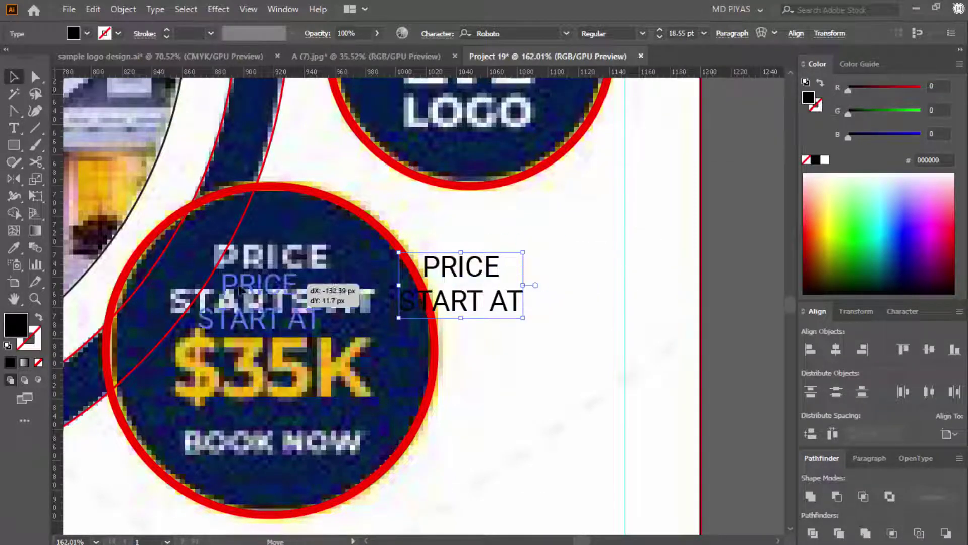
{"action": "left_click_drag", "start_coordinate": [240, 289], "coordinate": [234, 258]}
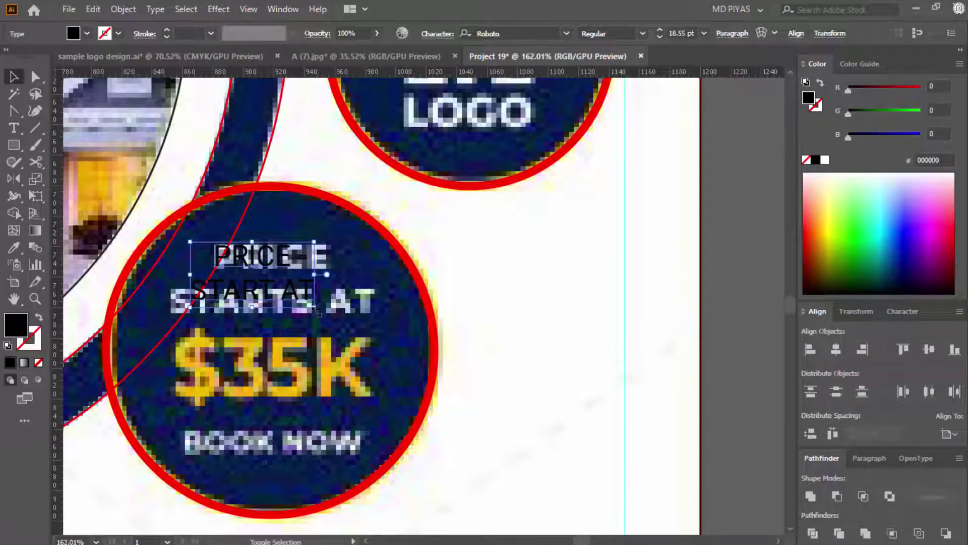
{"action": "left_click_drag", "start_coordinate": [316, 310], "coordinate": [406, 332]}
{"action": "left_click_drag", "start_coordinate": [330, 307], "coordinate": [374, 286]}
Fill PRICE START AT with white and centre it horizontally on the price circle.
{"action": "left_click", "coordinate": [825, 160]}
{"action": "left_click", "coordinate": [517, 273]}
{"action": "key", "text": "ctrl+space"}
{"action": "left_click_drag", "start_coordinate": [295, 305], "coordinate": [344, 301]}
{"action": "left_click", "coordinate": [381, 311]}
{"action": "key", "text": "Up"}
{"action": "key", "text": "ctrl+space"}
{"action": "left_click", "coordinate": [500, 265], "text": "shift"}
{"action": "left_click", "coordinate": [837, 349]}
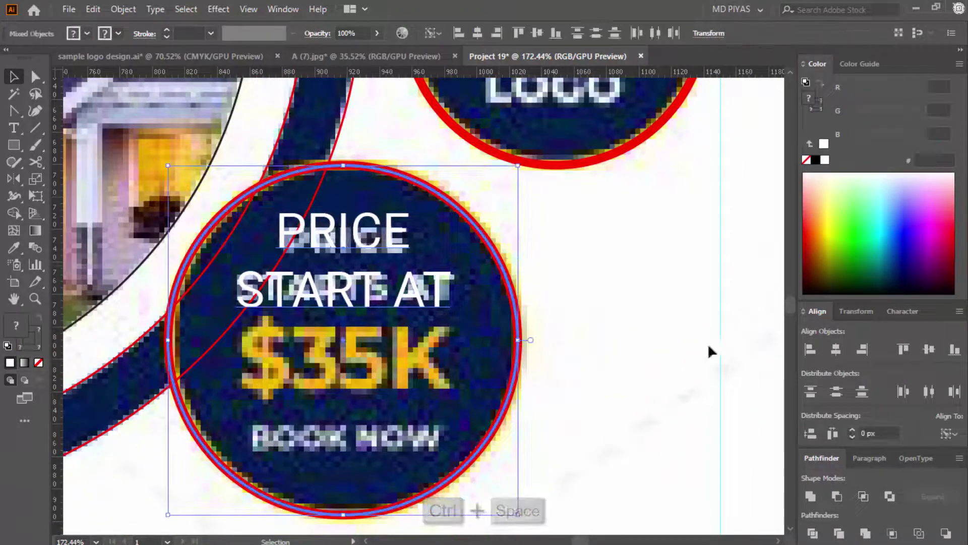
{"action": "left_click", "coordinate": [707, 344]}
Cut the $35K line from the remaining text list.
{"action": "key", "text": "ctrl+space"}
{"action": "left_click_drag", "start_coordinate": [630, 343], "coordinate": [370, 398]}
{"action": "key", "text": "space"}
{"action": "left_click_drag", "start_coordinate": [458, 366], "coordinate": [451, 339]}
{"action": "key", "text": "ctrl+space"}
{"action": "left_click_drag", "start_coordinate": [260, 383], "coordinate": [199, 386]}
{"action": "key", "text": "t"}
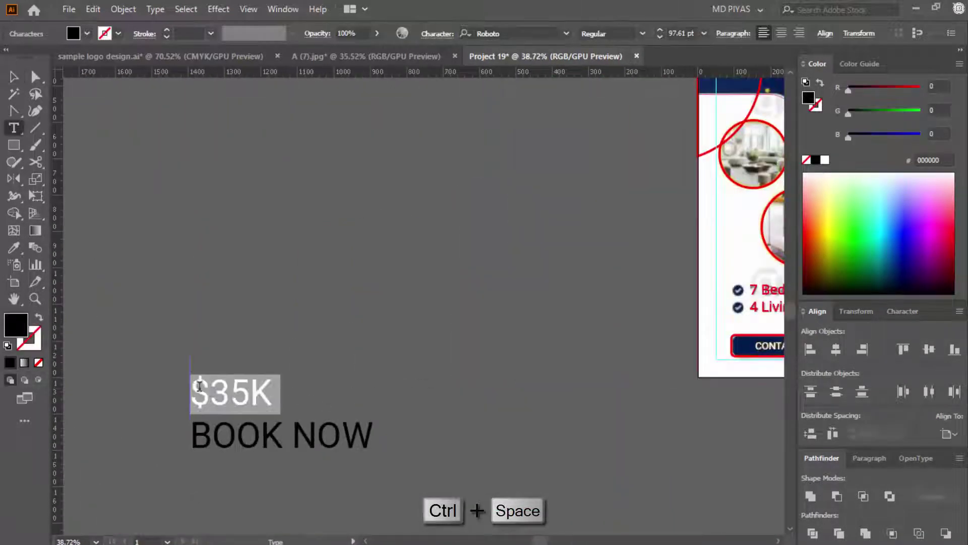
{"action": "left_click", "coordinate": [250, 387]}
{"action": "key", "text": "Escape"}
Paste $35K as a separate text object over the price circle.
{"action": "left_click", "coordinate": [489, 338]}
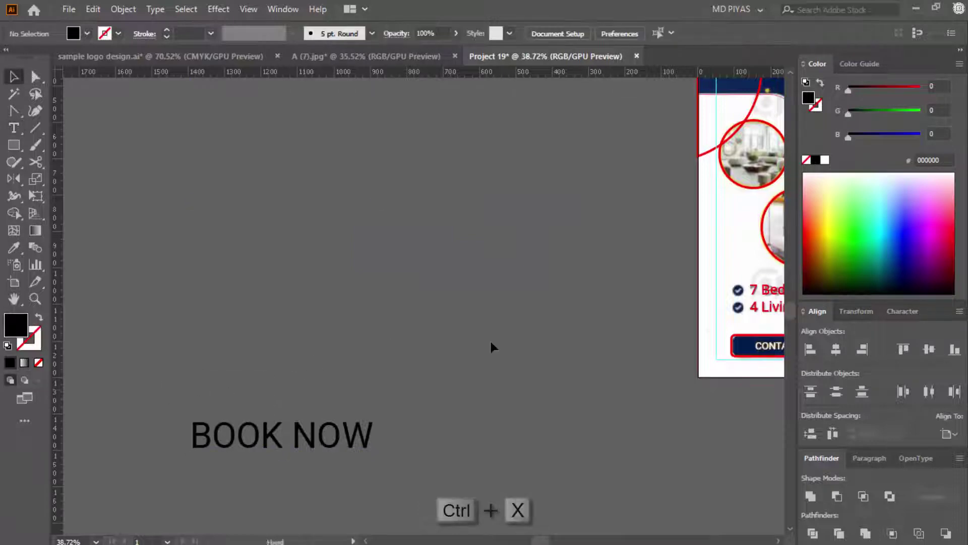
{"action": "key", "text": "ctrl+space"}
{"action": "left_click_drag", "start_coordinate": [490, 339], "coordinate": [328, 343]}
{"action": "left_click_drag", "start_coordinate": [593, 309], "coordinate": [809, 312]}
{"action": "key", "text": "t"}
{"action": "left_click", "coordinate": [384, 287]}
{"action": "key", "text": "ctrl+v"}
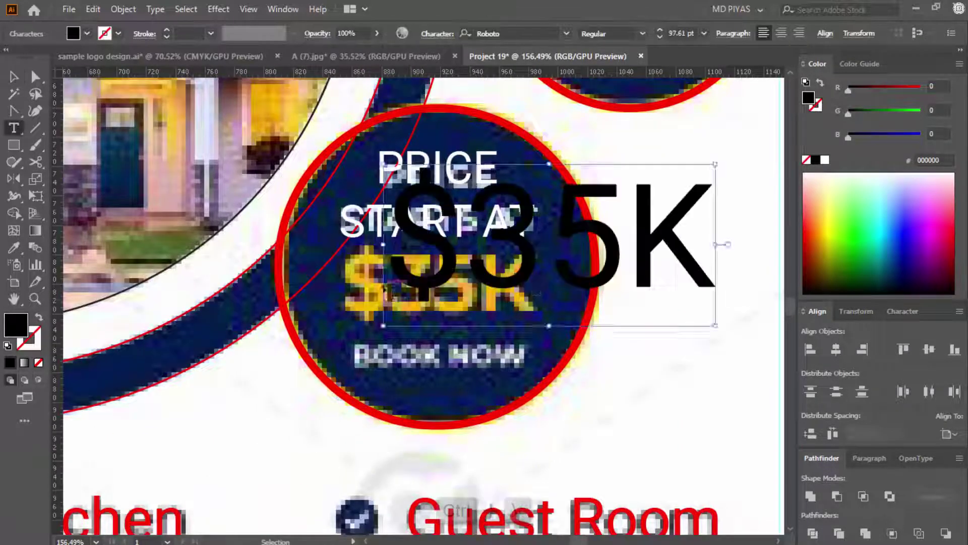
{"action": "key", "text": "Escape"}
Fill $35K with white, set it to Roboto Black, and scale it to fit over its reference inside the circle.
{"action": "left_click", "coordinate": [825, 160]}
{"action": "left_click_drag", "start_coordinate": [543, 264], "coordinate": [492, 314]}
{"action": "left_click_drag", "start_coordinate": [663, 295], "coordinate": [542, 290]}
{"action": "left_click", "coordinate": [643, 33]}
{"action": "left_click", "coordinate": [612, 207]}
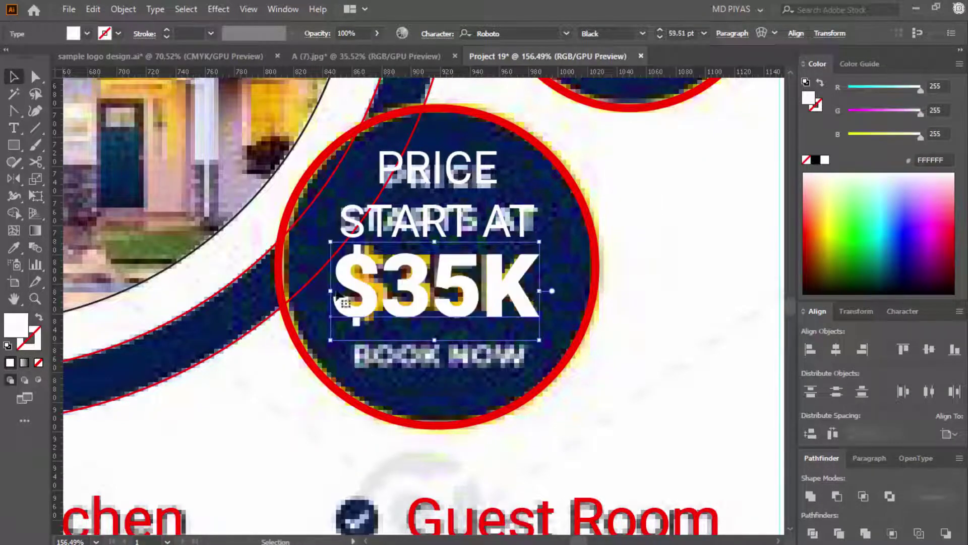
{"action": "mouse_move", "coordinate": [332, 291]}
{"action": "left_mouse_down"}
{"action": "mouse_move", "coordinate": [358, 291]}
{"action": "mouse_move", "coordinate": [321, 291]}
{"action": "left_mouse_up"}
{"action": "left_click_drag", "start_coordinate": [469, 281], "coordinate": [470, 285]}
Set the leading of the PRICE START AT text to 28 pt.
{"action": "left_click", "coordinate": [620, 276]}
{"action": "key", "text": "ctrl+space"}
{"action": "left_click_drag", "start_coordinate": [619, 275], "coordinate": [650, 275]}
{"action": "left_click", "coordinate": [472, 229]}
{"action": "left_click", "coordinate": [890, 317]}
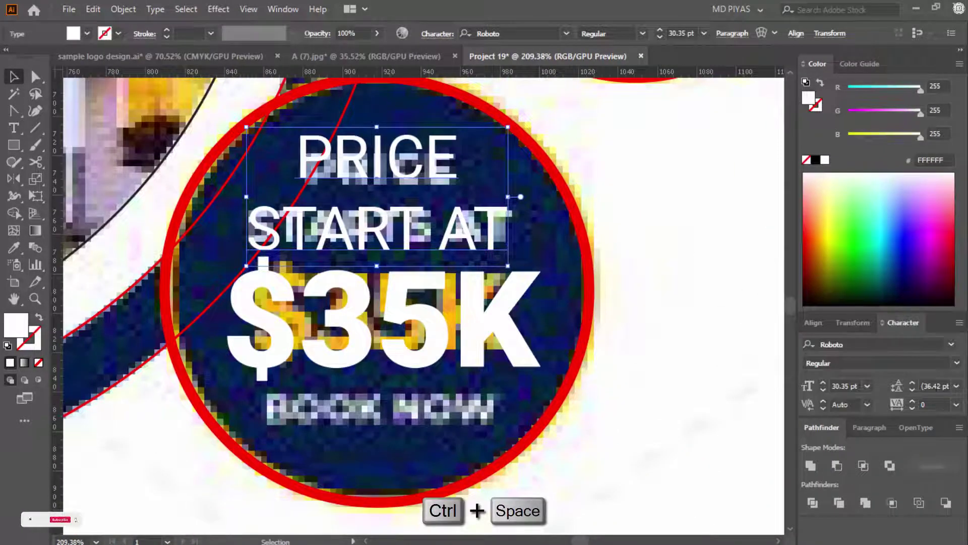
{"action": "left_click", "coordinate": [936, 385]}
{"action": "scroll", "coordinate": [937, 386], "scroll_direction": "down", "scroll_amount": 1}
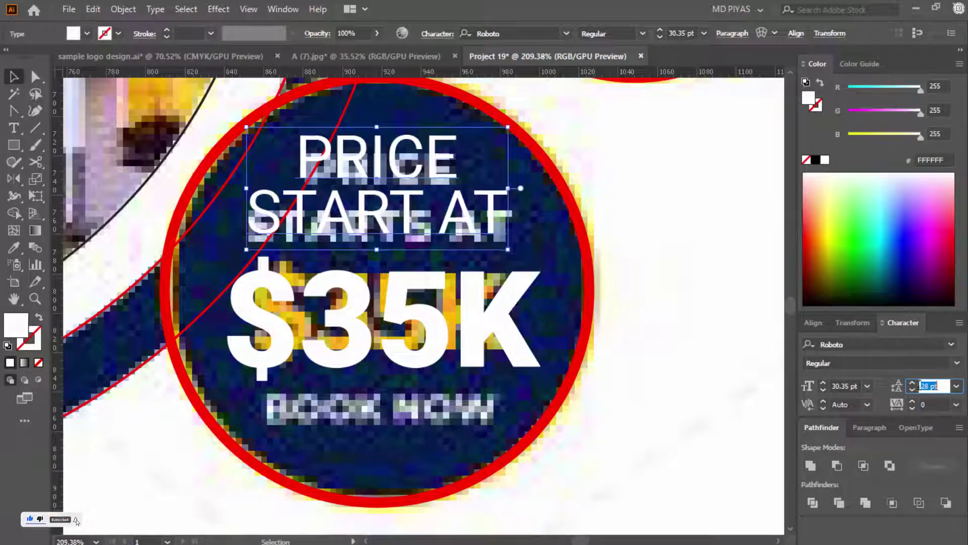
{"action": "left_click", "coordinate": [734, 334]}
{"action": "left_click", "coordinate": [385, 217]}
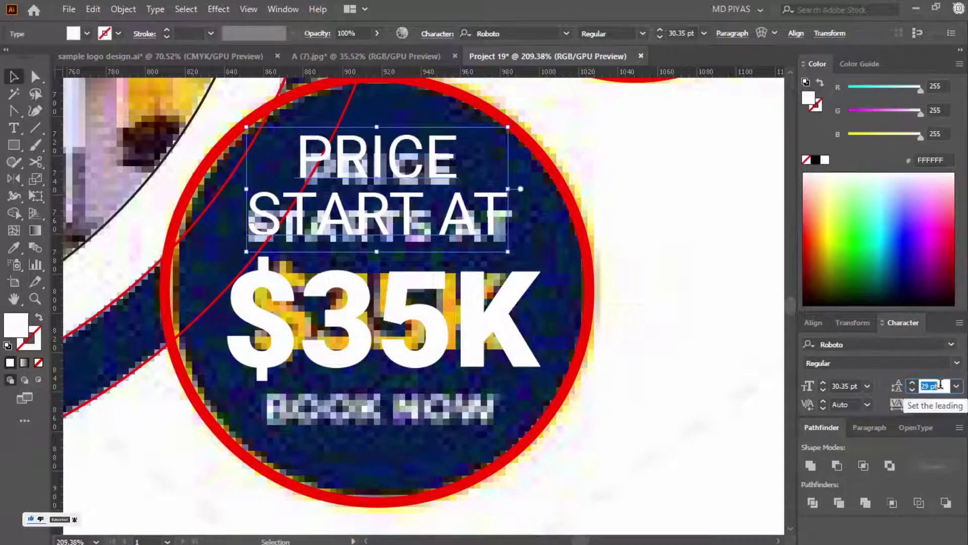
{"action": "scroll", "coordinate": [941, 385], "scroll_direction": "down", "scroll_amount": 1}
{"action": "left_click", "coordinate": [706, 313]}
Move PRICE START AT down over its reference lines and centre it horizontally with $35K.
{"action": "left_click_drag", "start_coordinate": [333, 211], "coordinate": [393, 222]}
{"action": "left_click", "coordinate": [509, 213]}
{"action": "left_click_drag", "start_coordinate": [497, 219], "coordinate": [436, 242]}
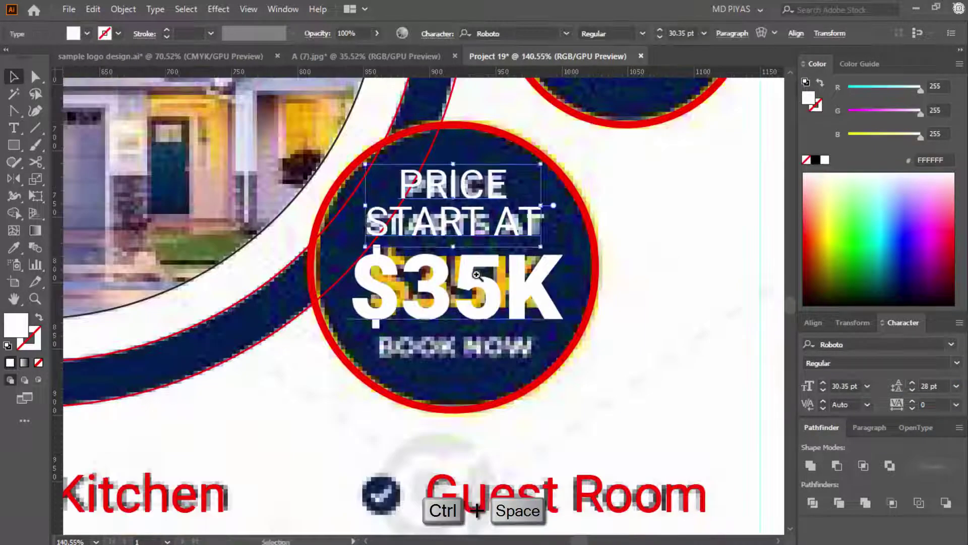
{"action": "left_click", "coordinate": [478, 278]}
{"action": "left_click", "coordinate": [823, 326]}
{"action": "left_click", "coordinate": [835, 350]}
{"action": "left_click", "coordinate": [643, 349]}
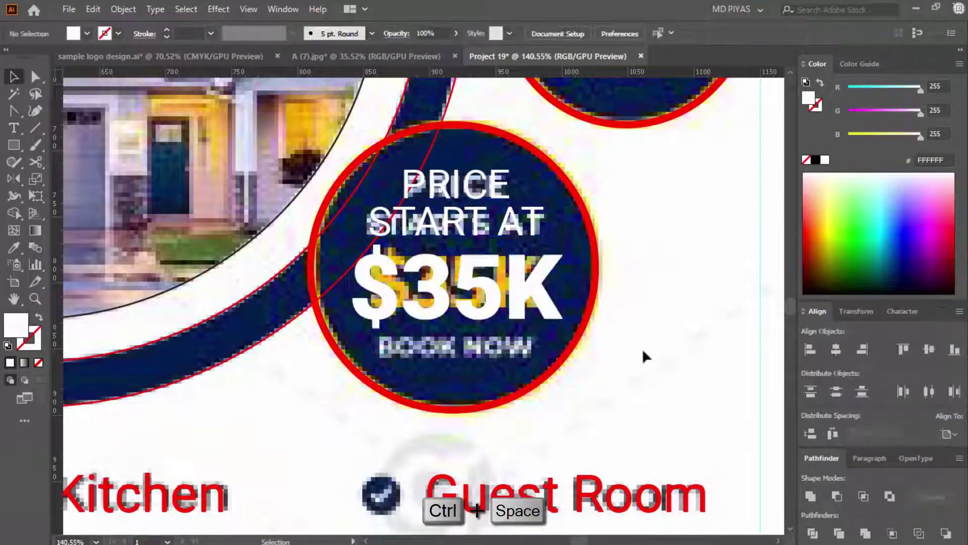
{"action": "left_click_drag", "start_coordinate": [447, 285], "coordinate": [527, 287]}
{"action": "left_click", "coordinate": [659, 355]}
Cut the last line, BOOK NOW, from the text list outside the artboard.
{"action": "left_click_drag", "start_coordinate": [658, 355], "coordinate": [281, 383]}
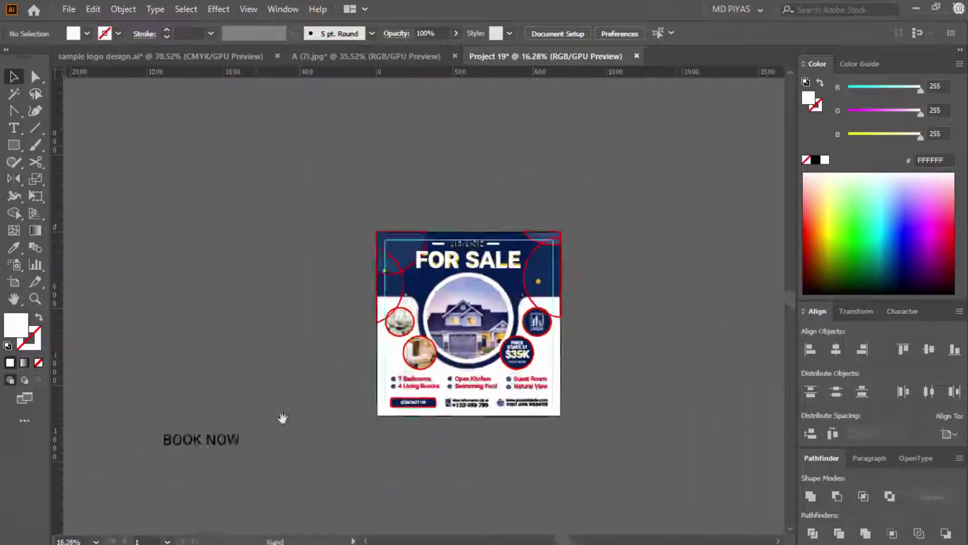
{"action": "left_click_drag", "start_coordinate": [281, 417], "coordinate": [356, 352]}
{"action": "left_click_drag", "start_coordinate": [282, 359], "coordinate": [366, 390]}
{"action": "triple_click", "coordinate": [333, 387]}
{"action": "key", "text": "ctrl+x"}
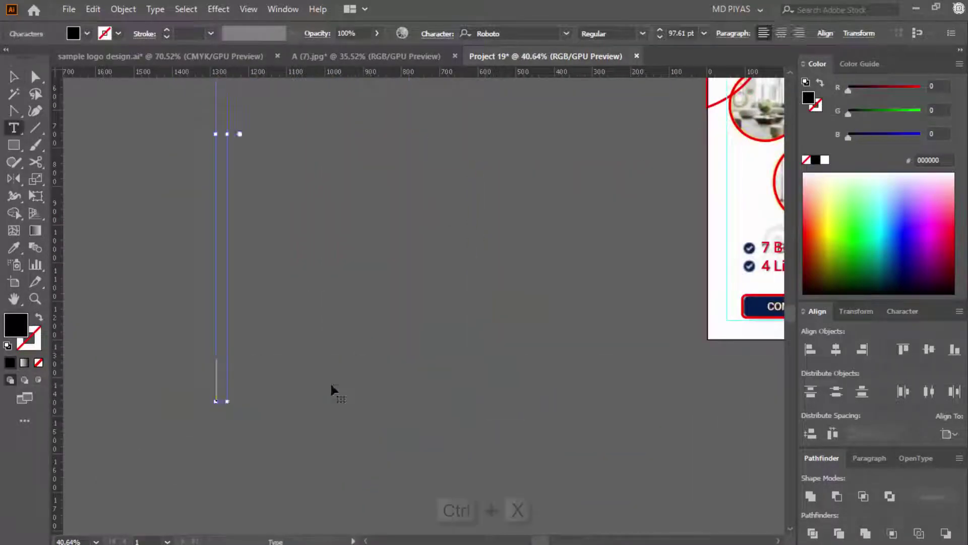
{"action": "left_click", "coordinate": [332, 383], "text": "ctrl"}
Paste BOOK NOW as separate text in the price circle and scale it down to 26.7 pt below $35K.
{"action": "scroll", "coordinate": [525, 337], "scroll_direction": "down", "scroll_amount": 4}
{"action": "left_click_drag", "start_coordinate": [525, 337], "coordinate": [257, 340]}
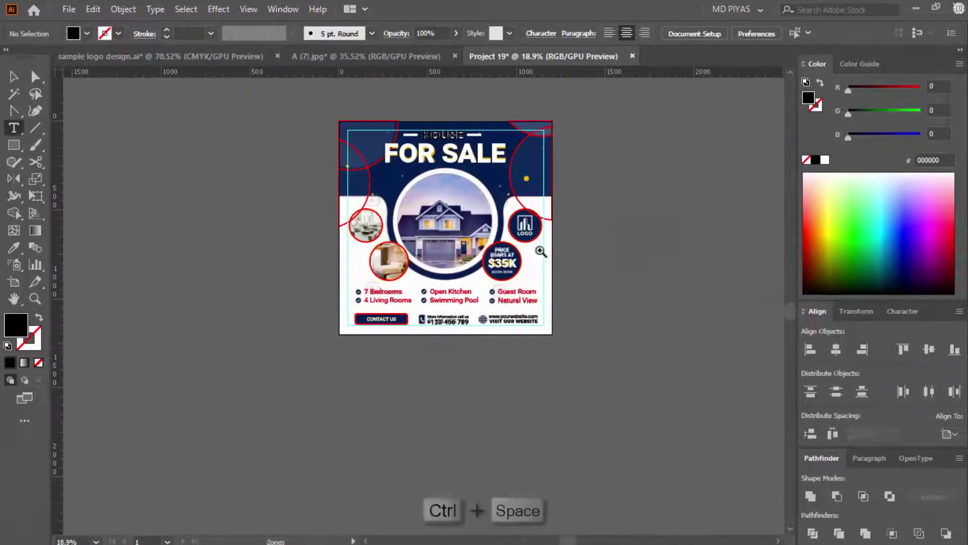
{"action": "left_click_drag", "start_coordinate": [515, 259], "coordinate": [610, 329]}
{"action": "key", "text": "ctrl+v"}
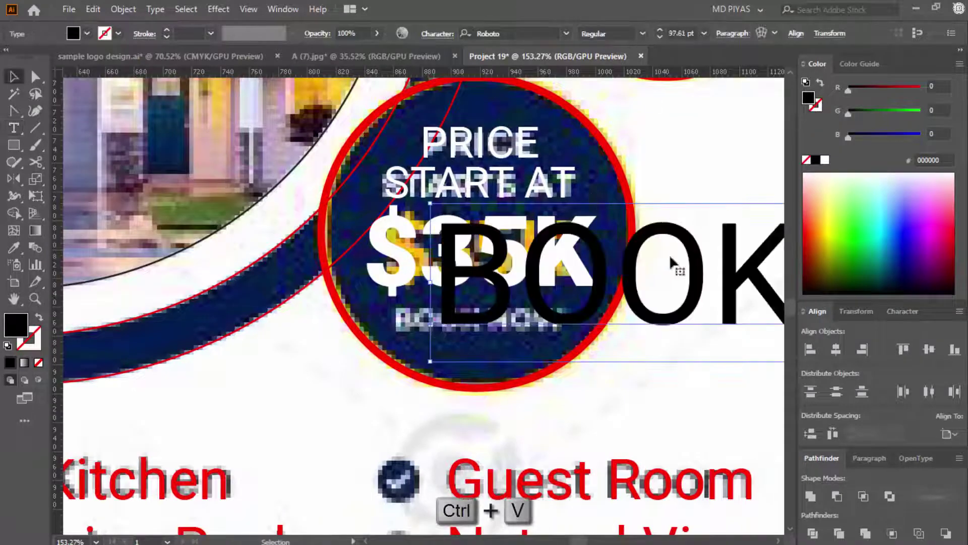
{"action": "left_click_drag", "start_coordinate": [430, 285], "coordinate": [694, 282]}
{"action": "left_click_drag", "start_coordinate": [442, 325], "coordinate": [442, 326]}
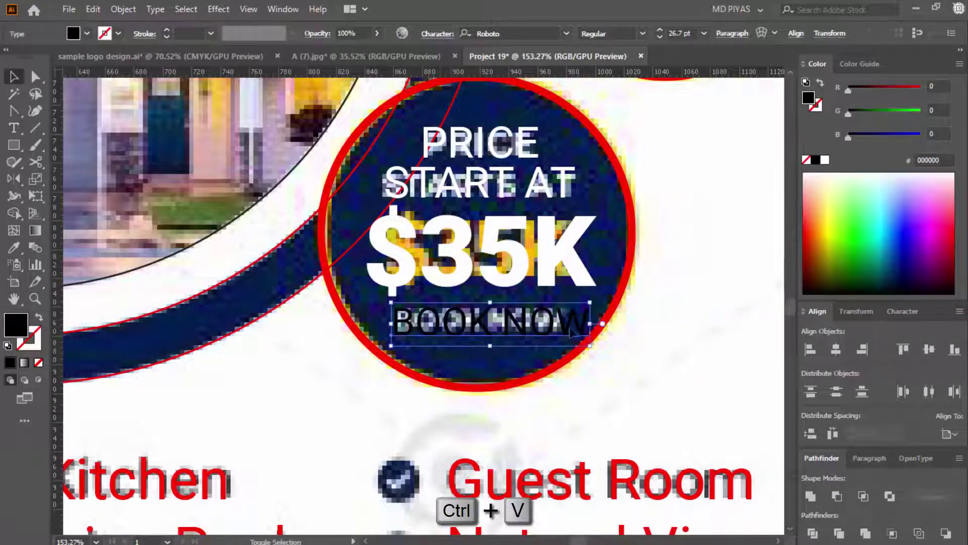
Fill BOOK NOW with white, fit it to the reference width, and centre it horizontally with $35K.
{"action": "left_click", "coordinate": [825, 161]}
{"action": "key", "text": "ctrl+space"}
{"action": "left_click_drag", "start_coordinate": [516, 338], "coordinate": [670, 313]}
{"action": "left_click_drag", "start_coordinate": [618, 306], "coordinate": [565, 310]}
{"action": "left_click", "coordinate": [538, 203], "text": "shift"}
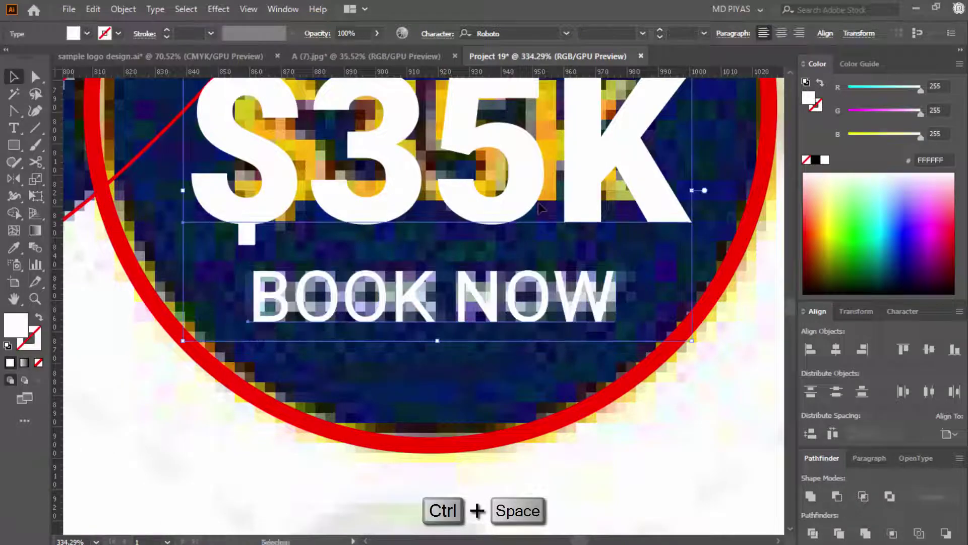
{"action": "left_click", "coordinate": [514, 306], "text": "shift"}
{"action": "left_click", "coordinate": [578, 202]}
{"action": "left_click", "coordinate": [837, 349]}
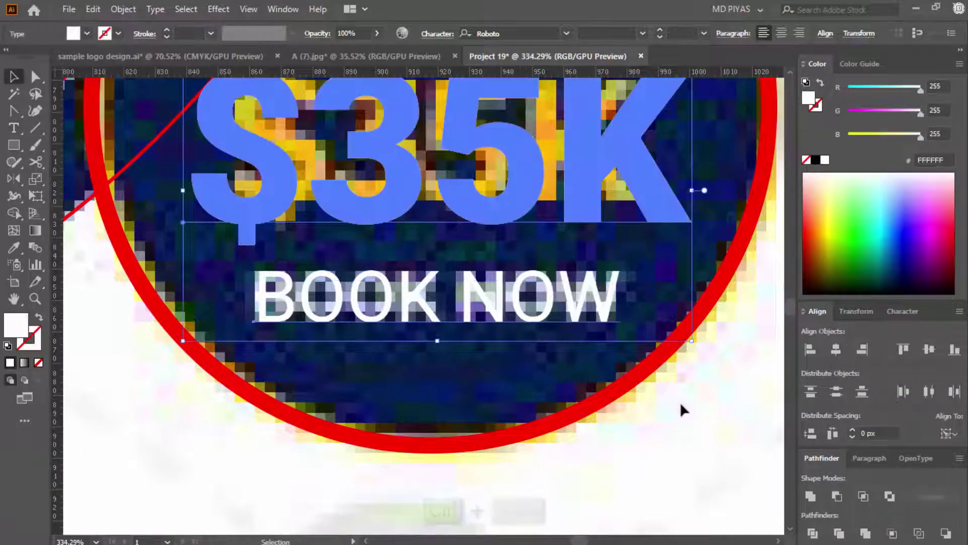
{"action": "left_click", "coordinate": [680, 401]}
Switch to the Chrome browser and search Google for "tik mark vector".
{"action": "key", "text": "ctrl+space"}
{"action": "left_click_drag", "start_coordinate": [647, 325], "coordinate": [403, 343]}
{"action": "left_click_drag", "start_coordinate": [661, 302], "coordinate": [701, 314]}
{"action": "key", "text": "ctrl+space"}
{"action": "left_click_drag", "start_coordinate": [585, 360], "coordinate": [590, 361]}
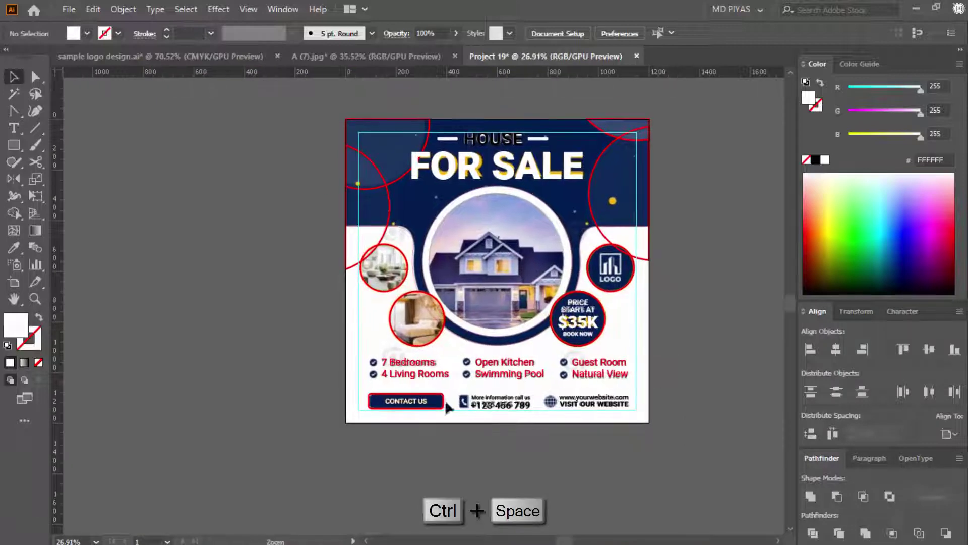
{"action": "mouse_move", "coordinate": [495, 533]}
{"action": "left_click", "coordinate": [569, 532]}
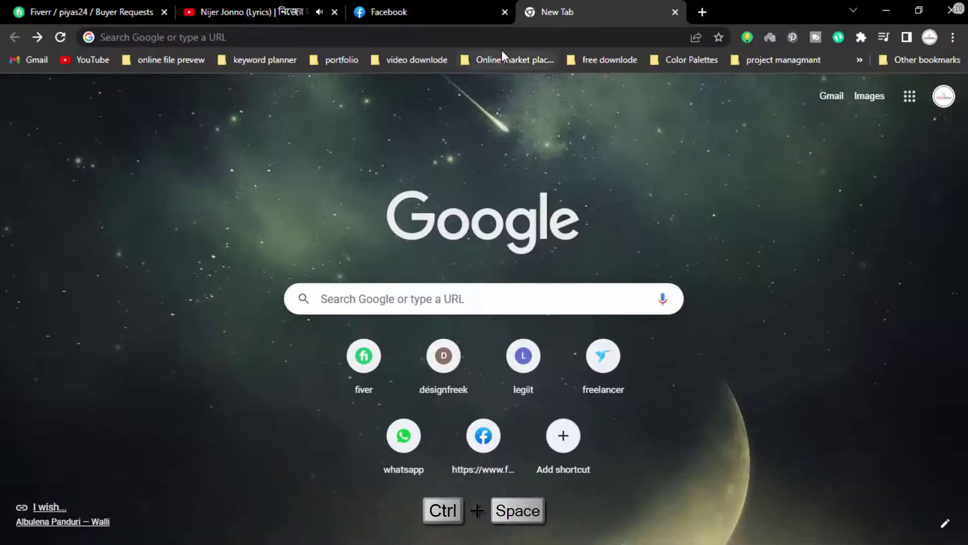
{"action": "left_click", "coordinate": [462, 37]}
{"action": "type", "text": "tik mark"}
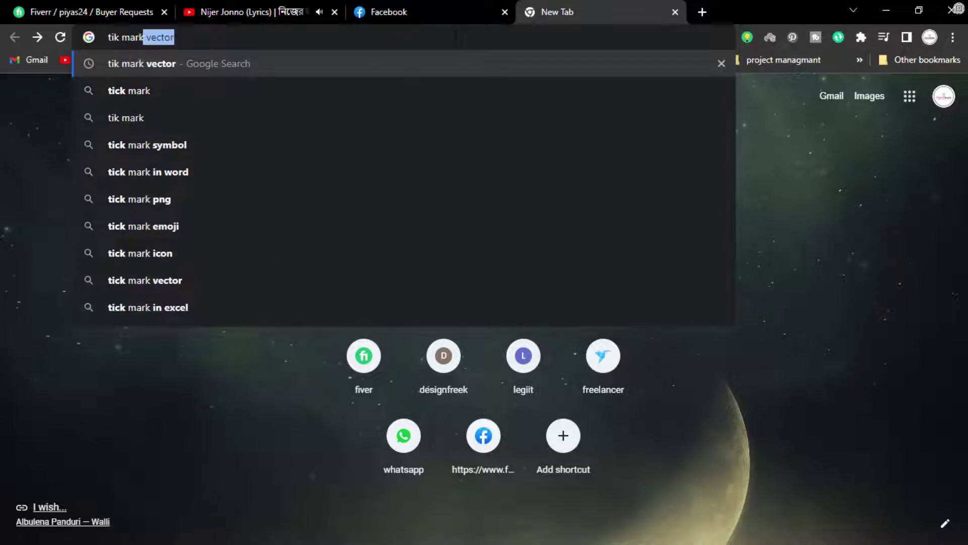
{"action": "key", "text": "Return"}
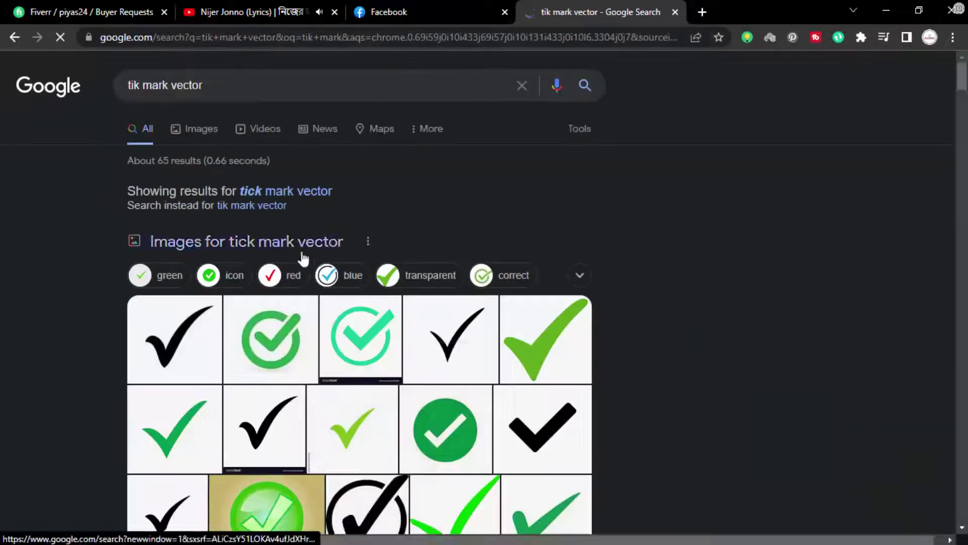
Open the 123RF green circle tick, choose the stock.adobe.com flat round check mark from its related images, and copy that image.
{"action": "scroll", "coordinate": [302, 255], "scroll_direction": "down", "scroll_amount": 6}
{"action": "scroll", "coordinate": [384, 255], "scroll_direction": "up", "scroll_amount": 2}
{"action": "left_click", "coordinate": [448, 222]}
{"action": "right_click", "coordinate": [760, 195]}
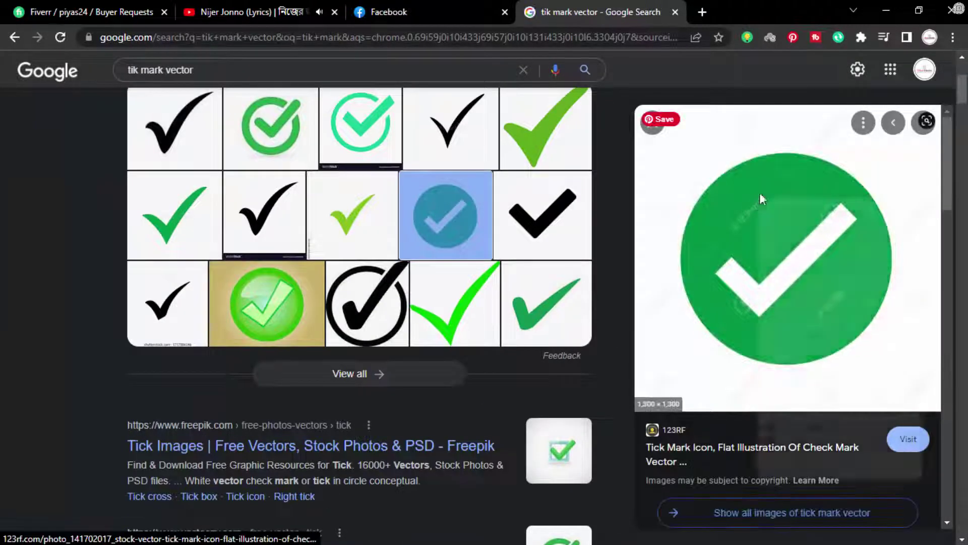
{"action": "left_click", "coordinate": [810, 373]}
{"action": "scroll", "coordinate": [812, 258], "scroll_direction": "down", "scroll_amount": 5}
{"action": "scroll", "coordinate": [812, 260], "scroll_direction": "down", "scroll_amount": 6}
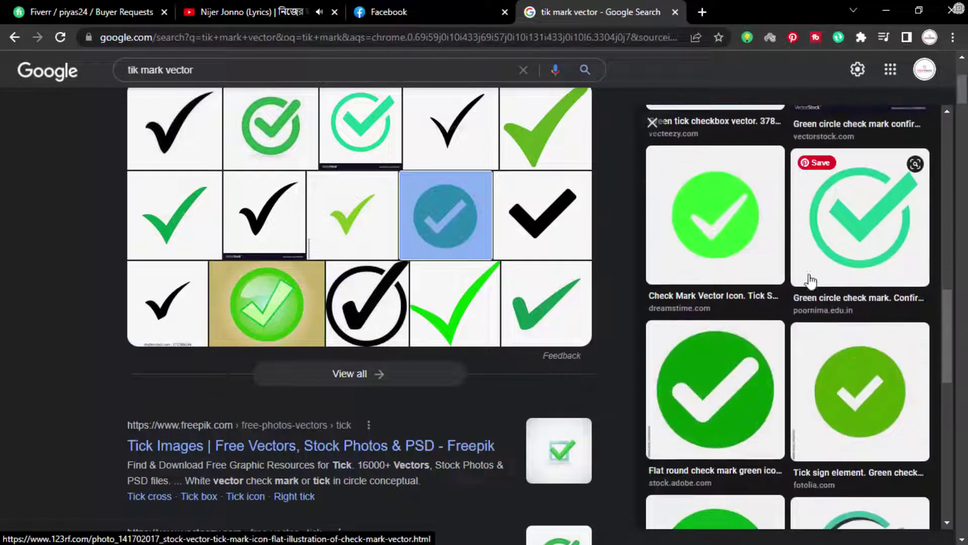
{"action": "left_click", "coordinate": [751, 359]}
{"action": "right_click", "coordinate": [770, 192]}
{"action": "left_click", "coordinate": [836, 362]}
Switch back to Illustrator, paste the tick image beside the artboard, and trace and expand it with the default preset.
{"action": "left_click", "coordinate": [887, 10]}
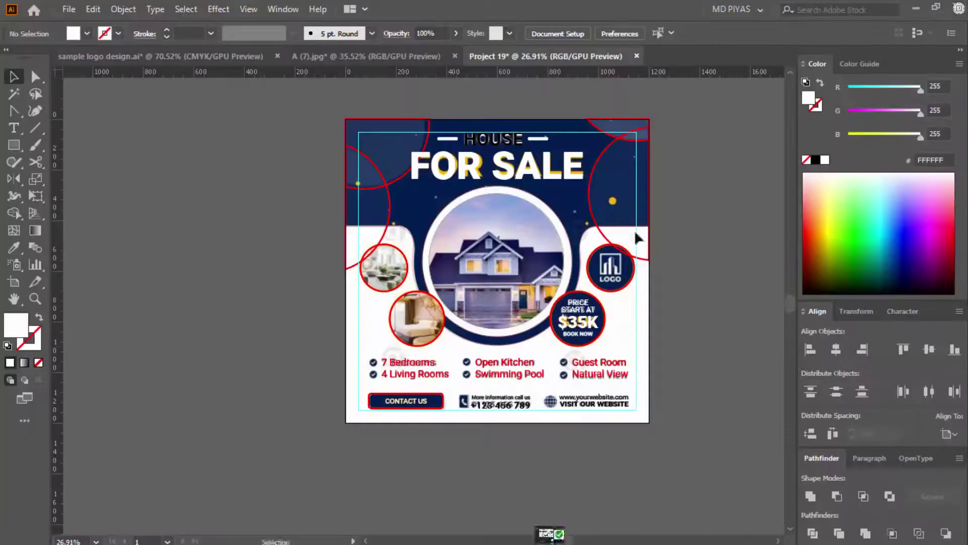
{"action": "mouse_move", "coordinate": [258, 350]}
{"action": "left_mouse_down"}
{"action": "mouse_move", "coordinate": [342, 312]}
{"action": "mouse_move", "coordinate": [212, 319]}
{"action": "left_mouse_up"}
{"action": "key", "text": "ctrl+v"}
{"action": "left_click", "coordinate": [297, 34]}
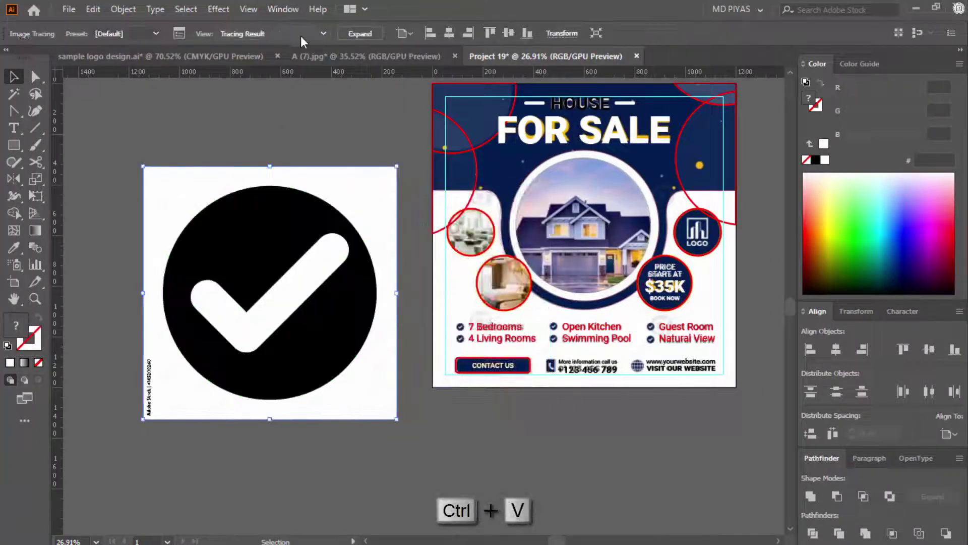
{"action": "left_click", "coordinate": [364, 35]}
Ungroup the traced tick artwork and delete its white background and stock caption.
{"action": "left_click_drag", "start_coordinate": [291, 136], "coordinate": [370, 119]}
{"action": "right_click", "coordinate": [370, 118]}
{"action": "left_click", "coordinate": [414, 242]}
{"action": "left_click", "coordinate": [169, 322]}
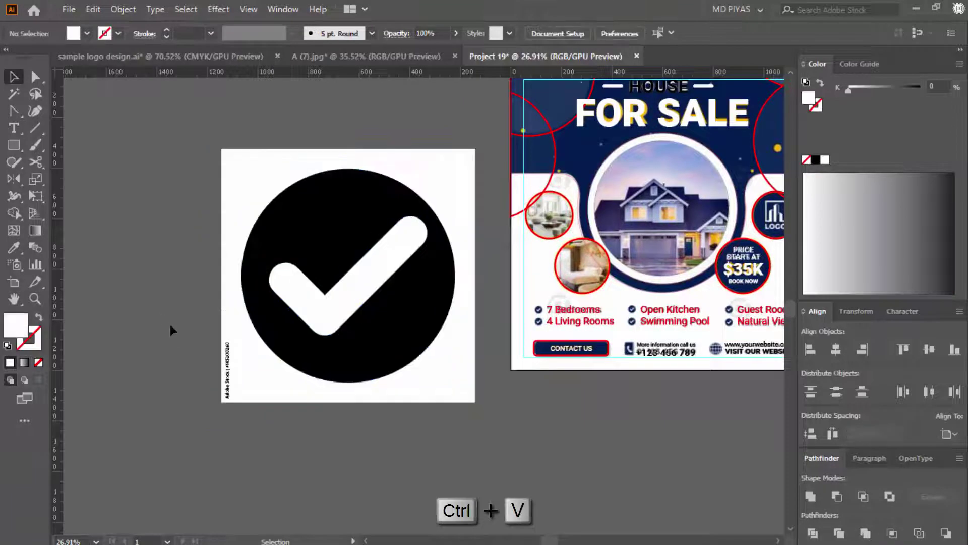
{"action": "left_click_drag", "start_coordinate": [168, 322], "coordinate": [232, 414]}
{"action": "key", "text": "Delete"}
Group the traced tick's circle and check mark and scale the group down to bullet size.
{"action": "left_click_drag", "start_coordinate": [211, 219], "coordinate": [439, 429]}
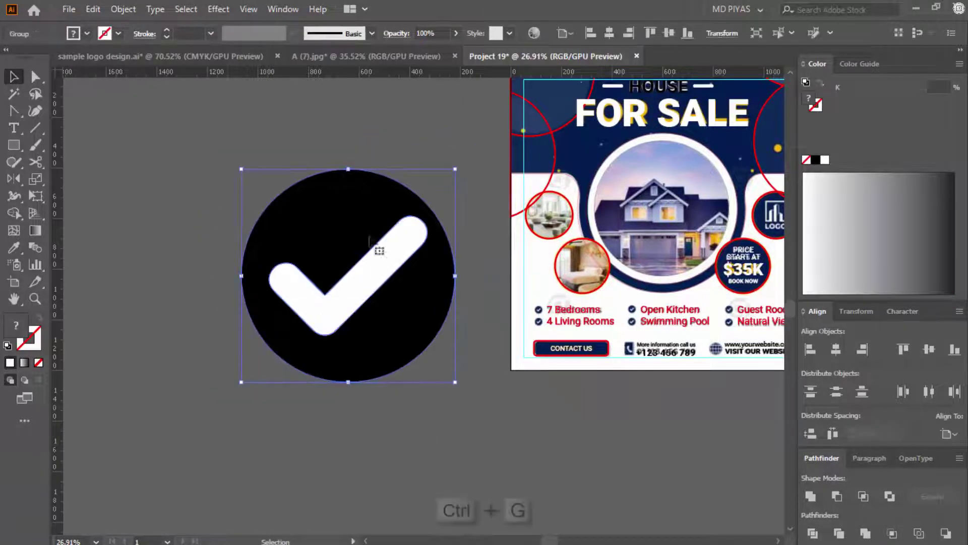
{"action": "left_click_drag", "start_coordinate": [349, 171], "coordinate": [348, 379]}
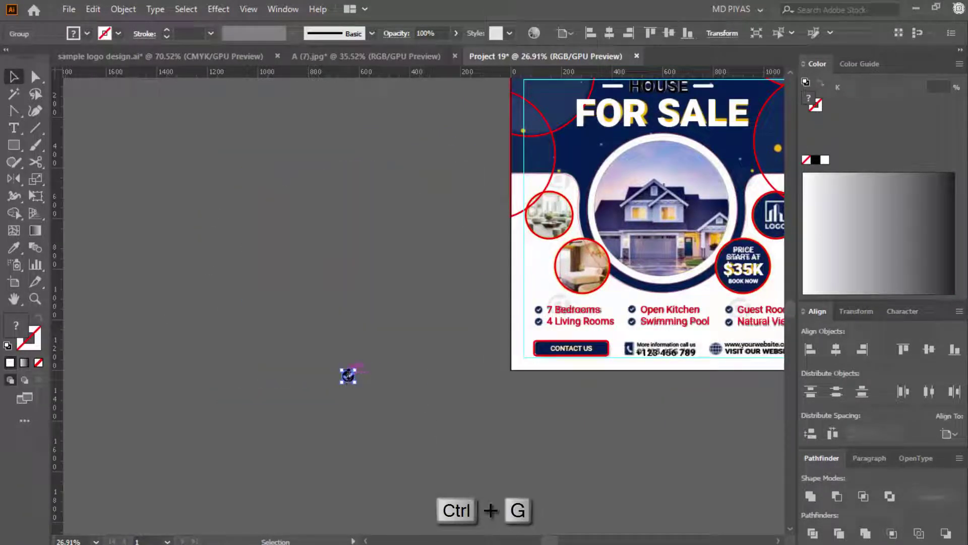
{"action": "left_click_drag", "start_coordinate": [520, 337], "coordinate": [522, 337]}
{"action": "key", "text": "ctrl+space"}
{"action": "left_click_drag", "start_coordinate": [521, 330], "coordinate": [225, 374]}
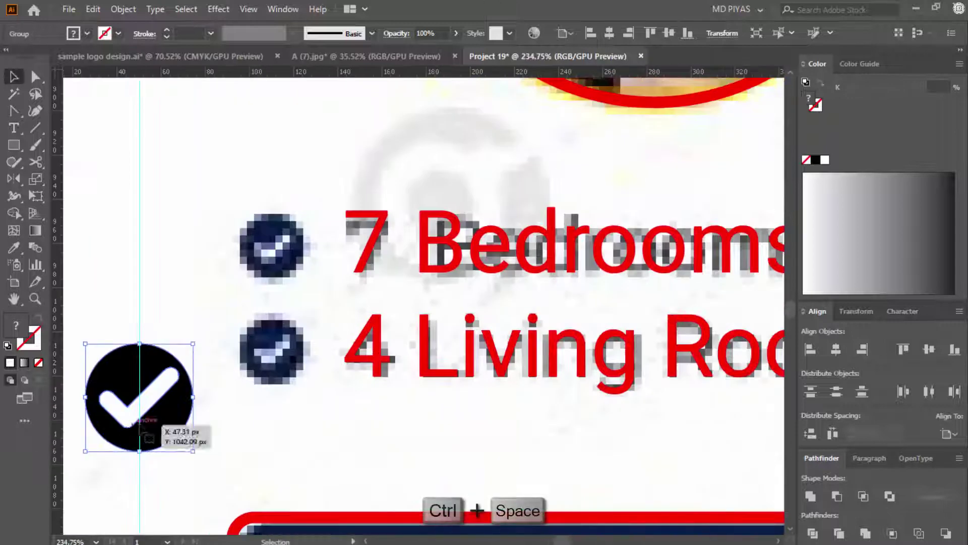
Fit the tick icon over the bullet beside 7 Bedrooms and duplicate it beside 4 Living Rooms.
{"action": "left_click_drag", "start_coordinate": [159, 422], "coordinate": [295, 294]}
{"action": "left_click_drag", "start_coordinate": [275, 321], "coordinate": [275, 271]}
{"action": "key", "text": "ctrl+space"}
{"action": "left_click_drag", "start_coordinate": [268, 281], "coordinate": [474, 280]}
{"action": "left_click_drag", "start_coordinate": [301, 249], "coordinate": [301, 272]}
{"action": "key", "text": "ctrl+space"}
{"action": "left_click_drag", "start_coordinate": [470, 345], "coordinate": [312, 346]}
{"action": "left_click_drag", "start_coordinate": [429, 307], "coordinate": [420, 366]}
{"action": "left_click_drag", "start_coordinate": [420, 427], "coordinate": [419, 428]}
{"action": "left_click_drag", "start_coordinate": [482, 372], "coordinate": [173, 364]}
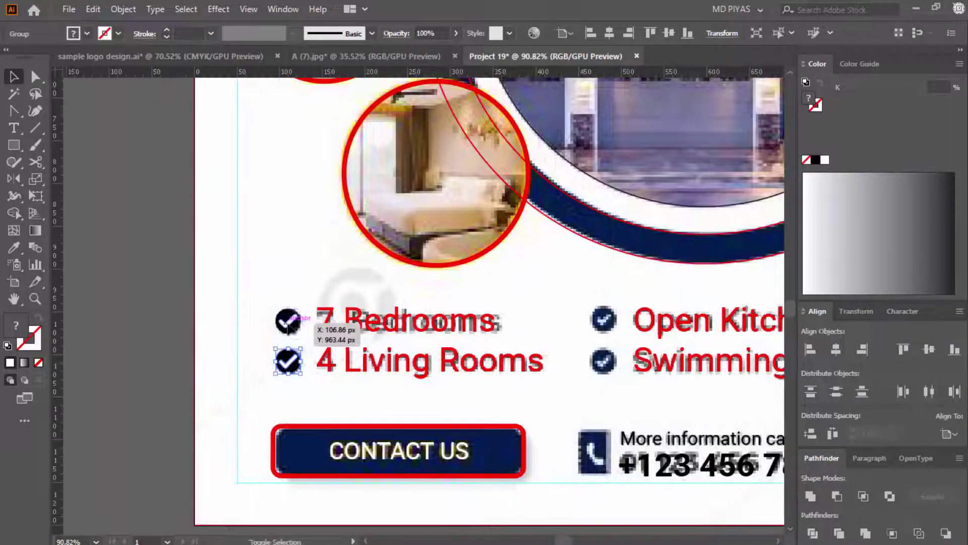
Copy the pair of tick icons beside the Open Kitchen and Swimming Pool lines and beside Guest Room and Natural View.
{"action": "left_click_drag", "start_coordinate": [605, 326], "coordinate": [606, 327]}
{"action": "left_click_drag", "start_coordinate": [603, 323], "coordinate": [438, 328]}
{"action": "left_click_drag", "start_coordinate": [574, 366], "coordinate": [405, 368]}
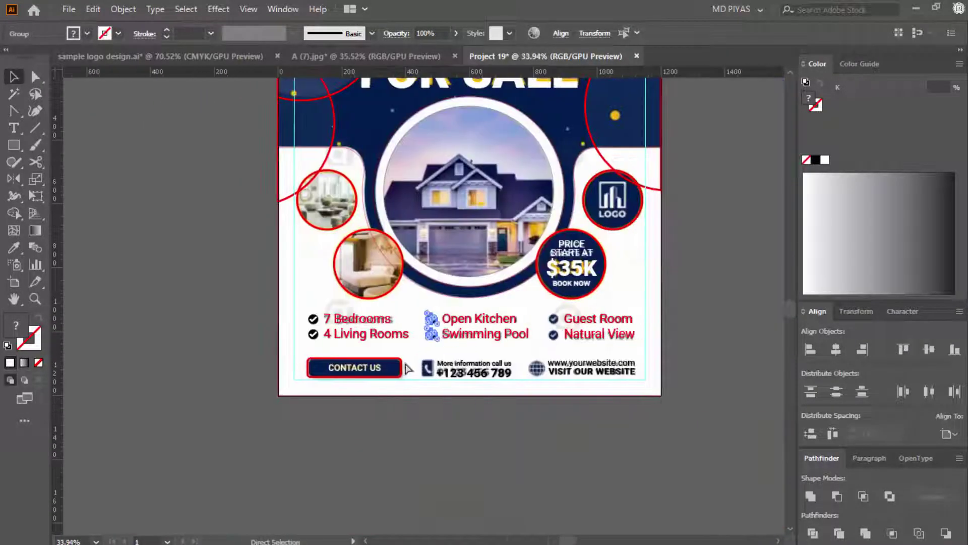
{"action": "left_click_drag", "start_coordinate": [552, 342], "coordinate": [827, 337]}
{"action": "left_click_drag", "start_coordinate": [543, 371], "coordinate": [476, 404]}
{"action": "left_click_drag", "start_coordinate": [484, 247], "coordinate": [502, 245]}
{"action": "left_click", "coordinate": [613, 286]}
Unlock all objects and move the reference flyer image off the artboard, beside the traced design.
{"action": "left_click_drag", "start_coordinate": [623, 261], "coordinate": [285, 261]}
{"action": "left_click_drag", "start_coordinate": [577, 317], "coordinate": [478, 400]}
{"action": "left_click_drag", "start_coordinate": [532, 292], "coordinate": [547, 314]}
{"action": "key", "text": "ctrl+alt+2"}
{"action": "left_click_drag", "start_coordinate": [715, 306], "coordinate": [733, 356]}
{"action": "left_click_drag", "start_coordinate": [719, 356], "coordinate": [361, 357]}
{"action": "left_click_drag", "start_coordinate": [463, 411], "coordinate": [386, 408]}
Draw a rectangle about 1547 px high extending past the artboard, fill it black and send it to the back.
{"action": "key", "text": "m"}
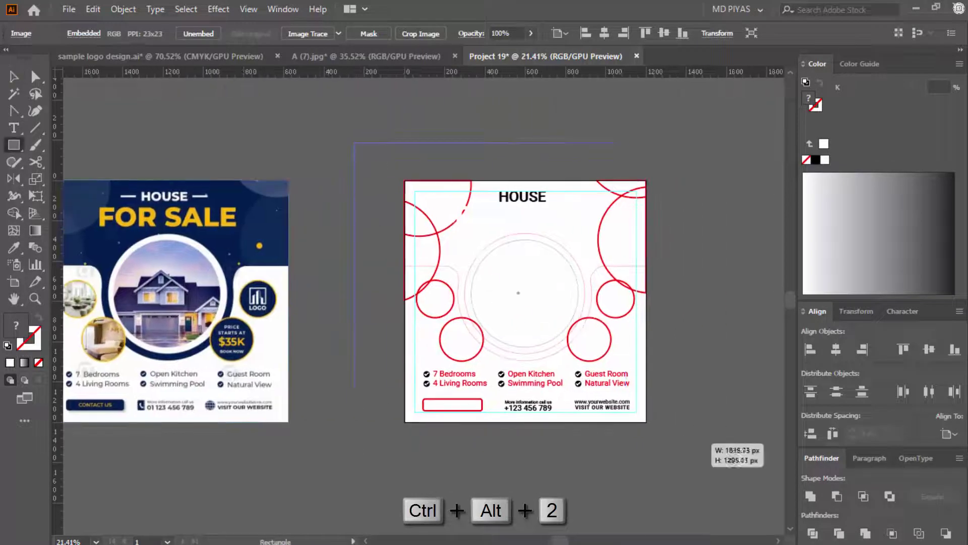
{"action": "left_click_drag", "start_coordinate": [354, 143], "coordinate": [699, 454]}
{"action": "left_click", "coordinate": [816, 160]}
{"action": "key", "text": "ctrl+shift+["}
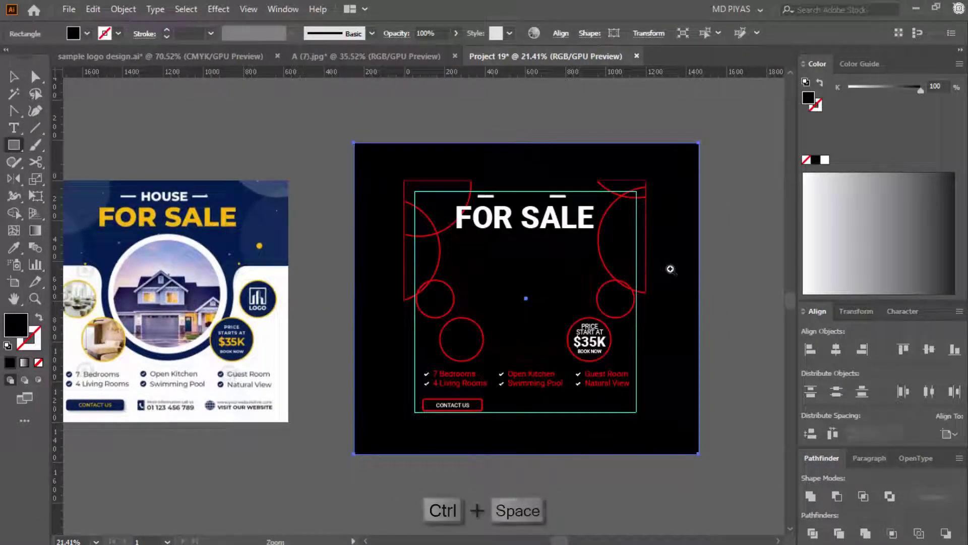
Resize the black background rectangle to 1200 by 1200 px and centre it on the artboard both ways.
{"action": "left_click_drag", "start_coordinate": [670, 269], "coordinate": [690, 278]}
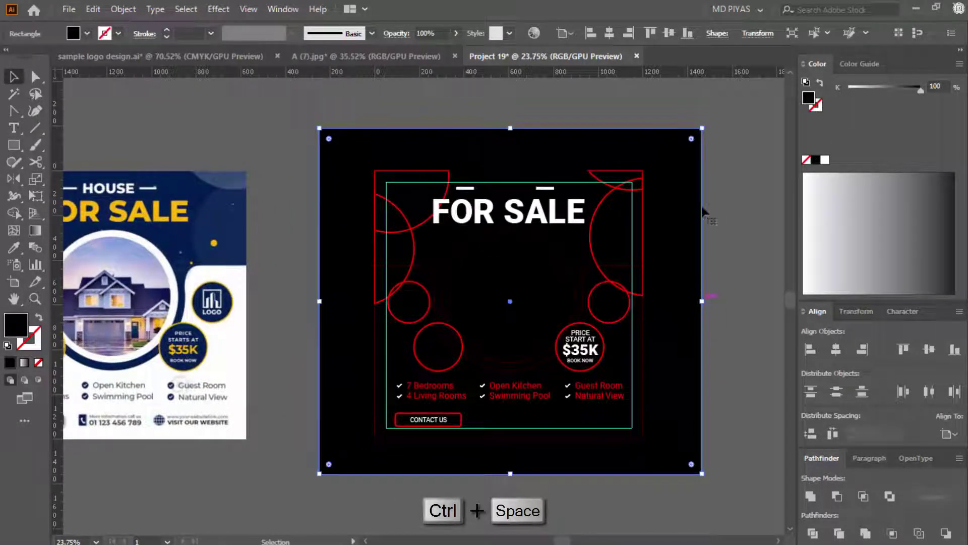
{"action": "left_click", "coordinate": [758, 33]}
{"action": "left_click", "coordinate": [726, 57]}
{"action": "type", "text": "1200"}
{"action": "key", "text": "Tab"}
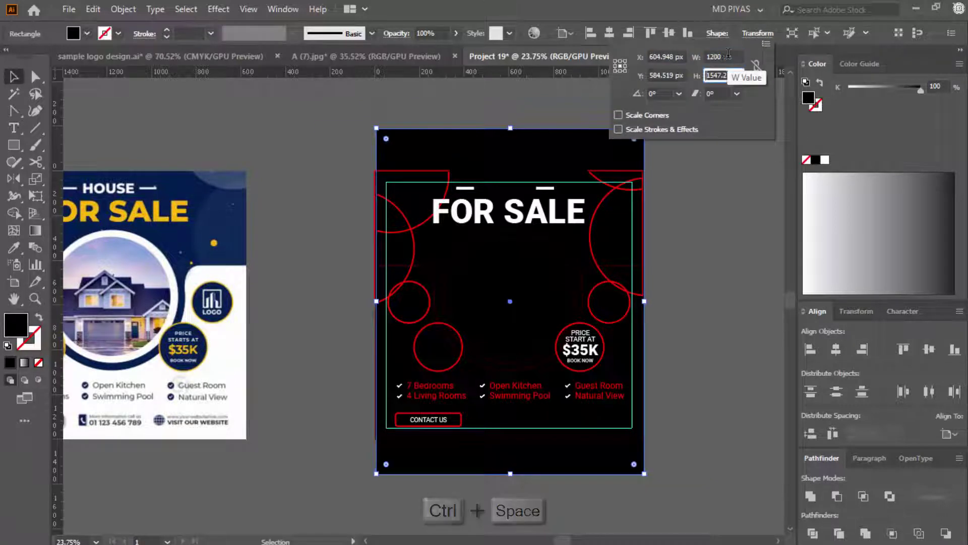
{"action": "type", "text": "1200"}
{"action": "key", "text": "Return"}
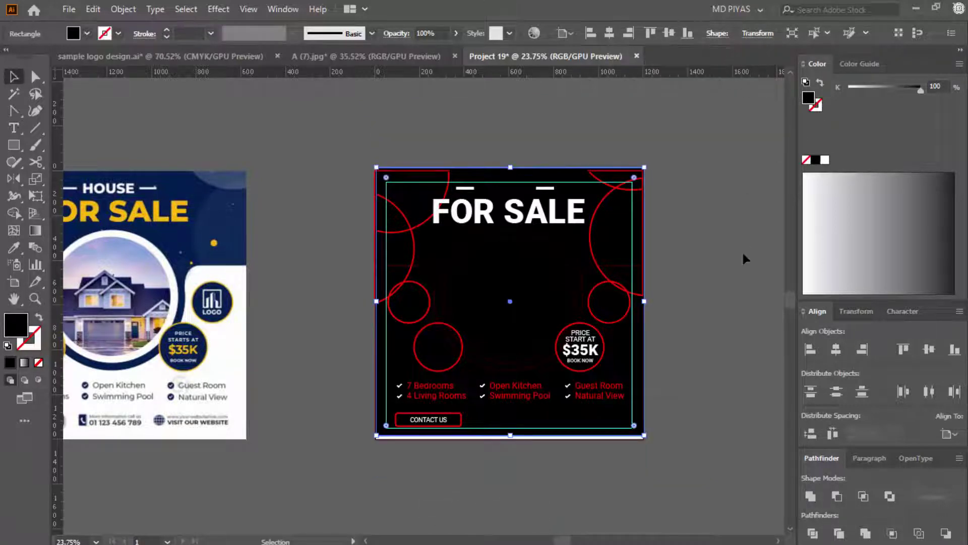
{"action": "left_click", "coordinate": [714, 246]}
{"action": "left_click", "coordinate": [925, 352]}
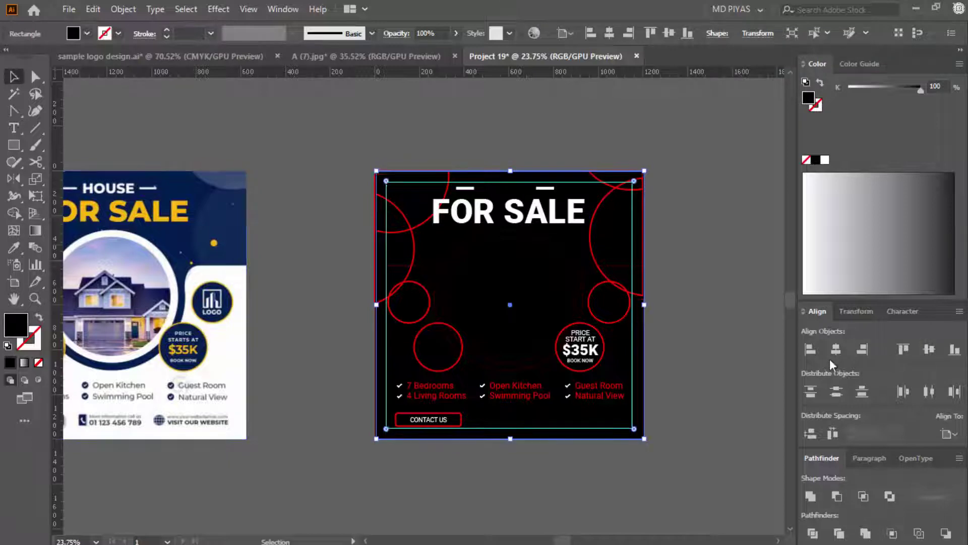
{"action": "left_click", "coordinate": [834, 352]}
Recolour the background square with the dark navy sampled from the reference flyer.
{"action": "left_click_drag", "start_coordinate": [695, 338], "coordinate": [799, 311]}
{"action": "key", "text": "i"}
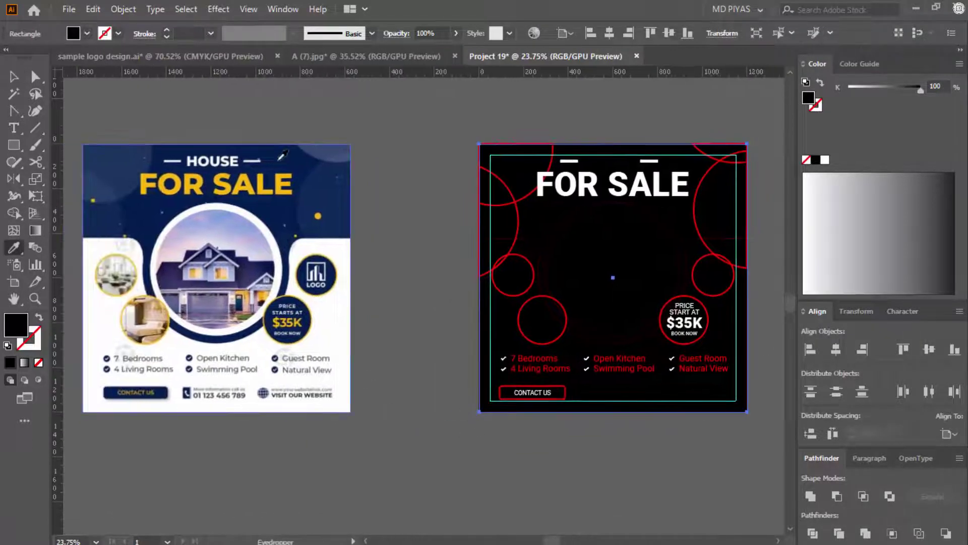
{"action": "left_click", "coordinate": [279, 160]}
{"action": "key", "text": "v"}
{"action": "left_click", "coordinate": [425, 312]}
Swap the curved lower panel's stroke for a fill and make it white.
{"action": "key", "text": "ctrl+space"}
{"action": "mouse_move", "coordinate": [538, 261]}
{"action": "left_mouse_down"}
{"action": "mouse_move", "coordinate": [476, 262]}
{"action": "mouse_move", "coordinate": [277, 319]}
{"action": "left_mouse_up"}
{"action": "left_click", "coordinate": [475, 245]}
{"action": "key", "text": "ctrl+space"}
{"action": "left_click", "coordinate": [38, 317]}
{"action": "left_click", "coordinate": [825, 160]}
{"action": "left_click", "coordinate": [681, 333]}
Fill the left edge arc with white at 10% opacity and copy that appearance to the top-left corner arc.
{"action": "key", "text": "ctrl+space"}
{"action": "left_click_drag", "start_coordinate": [609, 261], "coordinate": [608, 232]}
{"action": "left_click_drag", "start_coordinate": [517, 291], "coordinate": [658, 320]}
{"action": "left_click", "coordinate": [593, 251]}
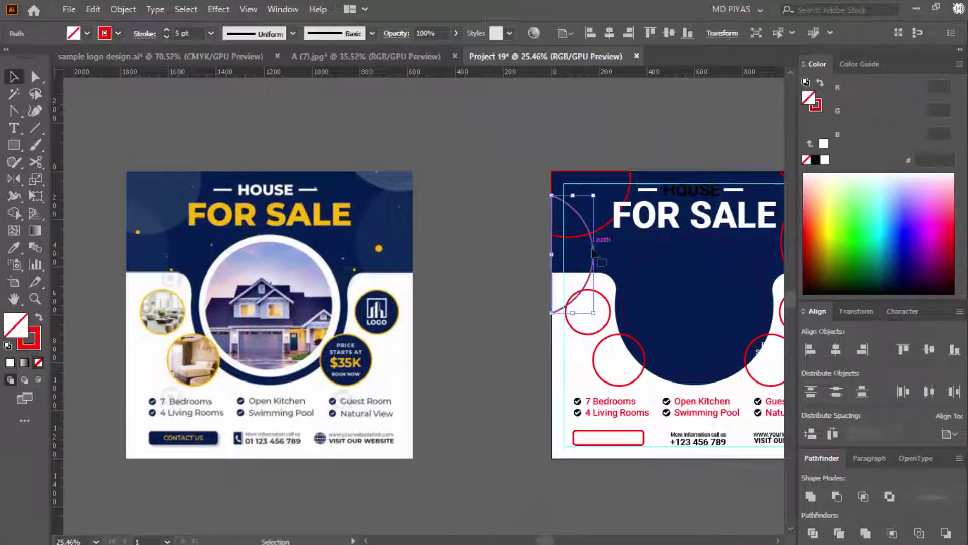
{"action": "key", "text": "ctrl+space"}
{"action": "left_click_drag", "start_coordinate": [642, 276], "coordinate": [682, 273]}
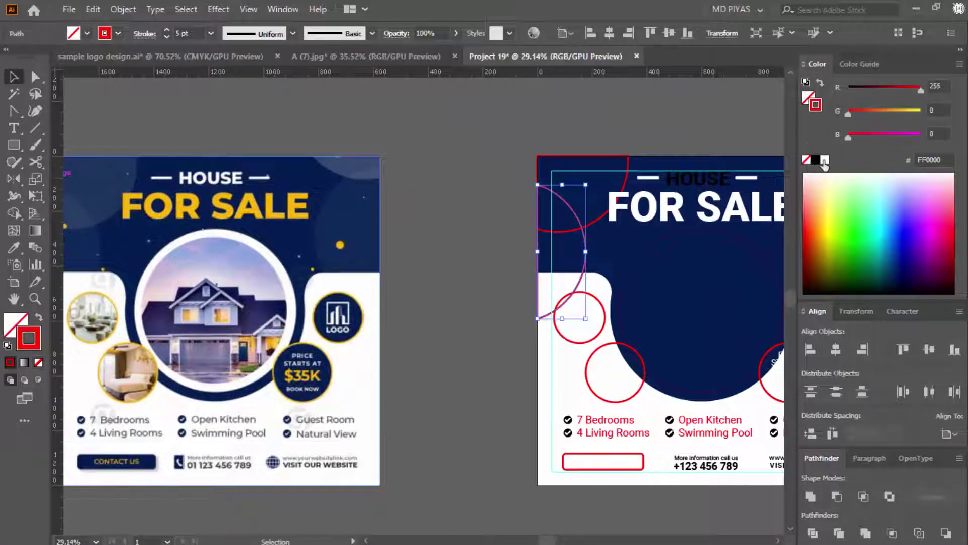
{"action": "key", "text": "shift+x"}
{"action": "left_click", "coordinate": [826, 161]}
{"action": "left_click_drag", "start_coordinate": [597, 241], "coordinate": [556, 251]}
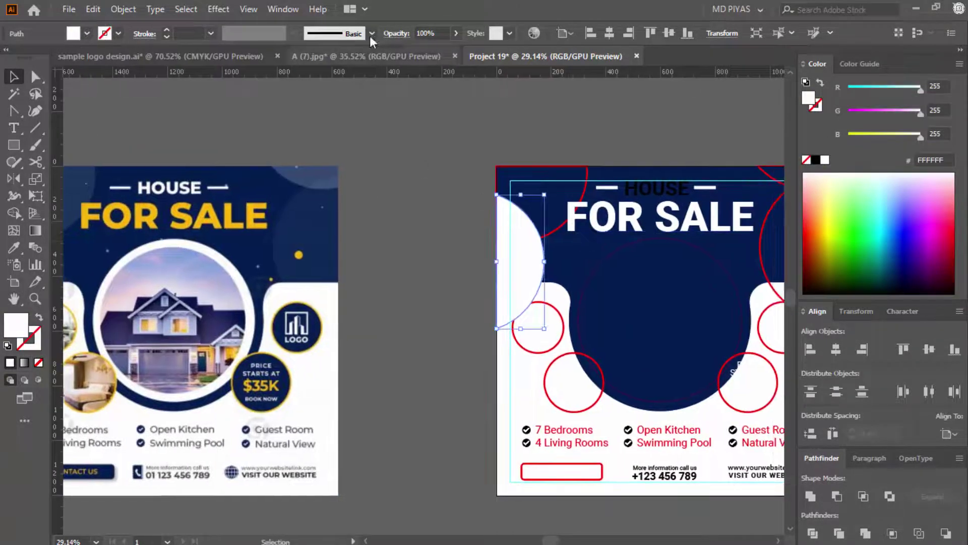
{"action": "left_click", "coordinate": [535, 174]}
{"action": "left_click", "coordinate": [526, 251]}
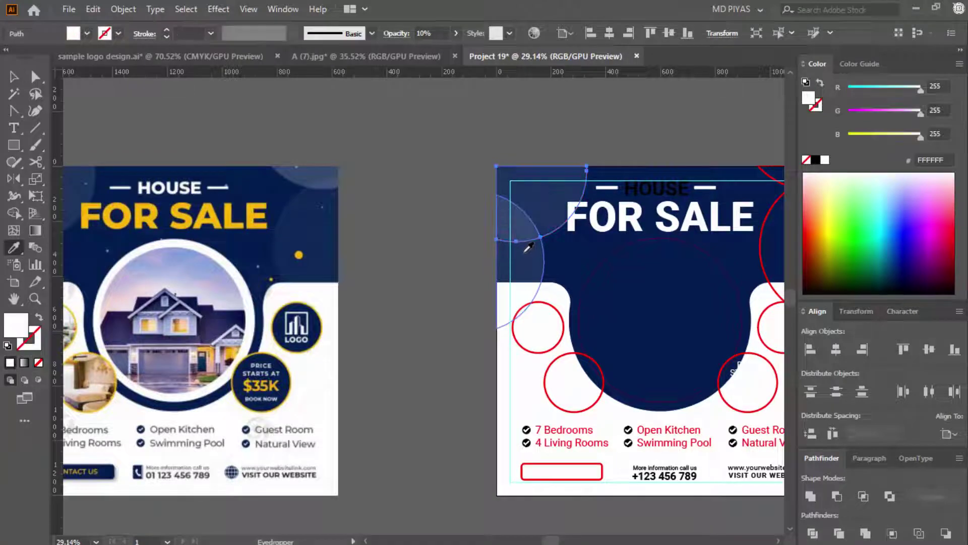
Apply the white 10% opacity appearance of the left arcs to both arcs at the artboard's right edge.
{"action": "left_click_drag", "start_coordinate": [595, 232], "coordinate": [394, 212]}
{"action": "left_click_drag", "start_coordinate": [484, 216], "coordinate": [634, 216]}
{"action": "left_click", "coordinate": [598, 191]}
{"action": "left_click", "coordinate": [604, 152], "text": "shift"}
{"action": "left_click", "coordinate": [678, 132]}
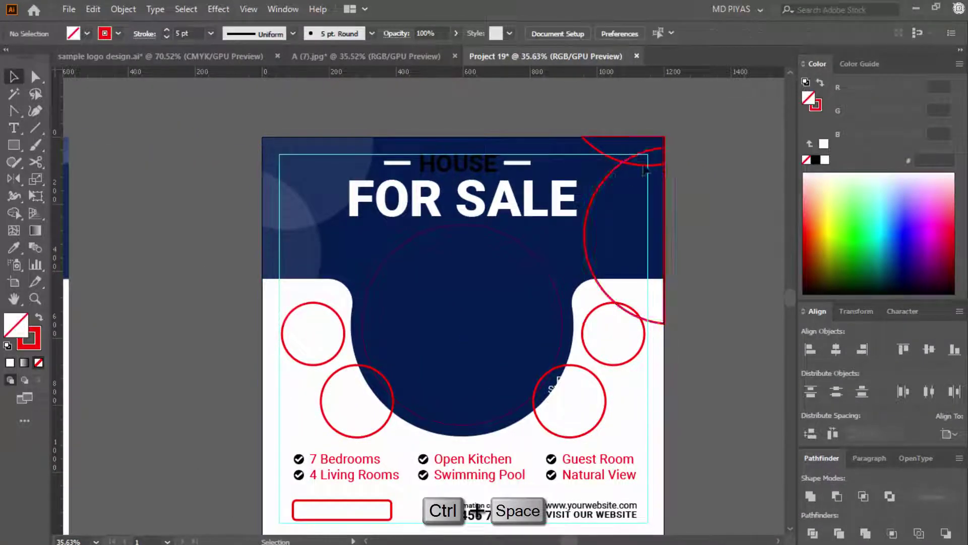
{"action": "left_click", "coordinate": [643, 153]}
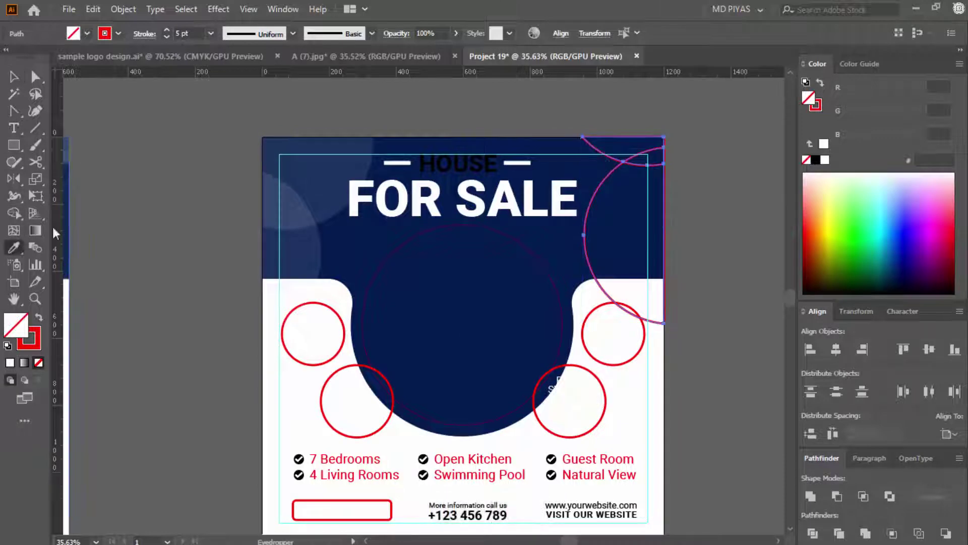
{"action": "left_click", "coordinate": [305, 179]}
{"action": "key", "text": "v"}
{"action": "left_click_drag", "start_coordinate": [767, 169], "coordinate": [651, 177]}
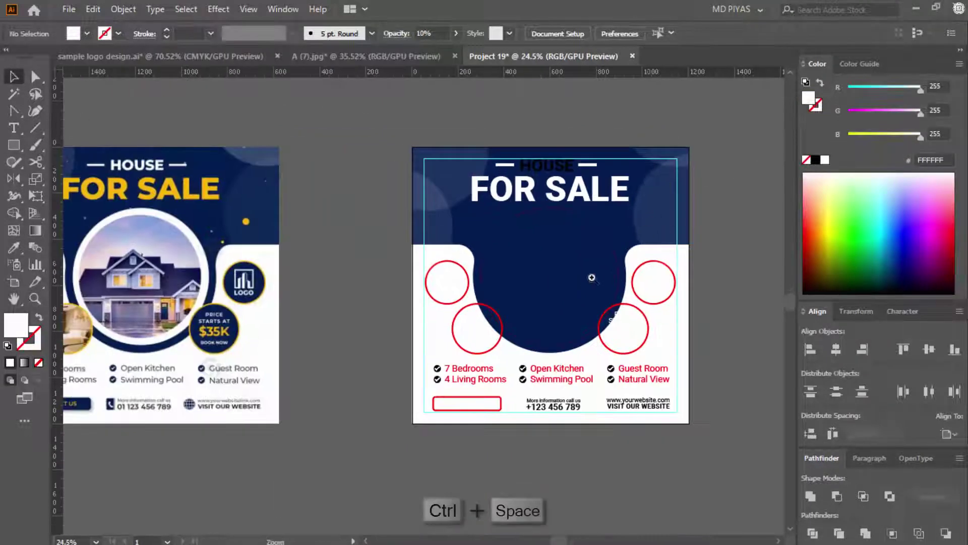
Expand the outlines of the four small circles beside the central circle into filled rings.
{"action": "left_click_drag", "start_coordinate": [594, 278], "coordinate": [676, 283]}
{"action": "left_click_drag", "start_coordinate": [517, 323], "coordinate": [470, 312]}
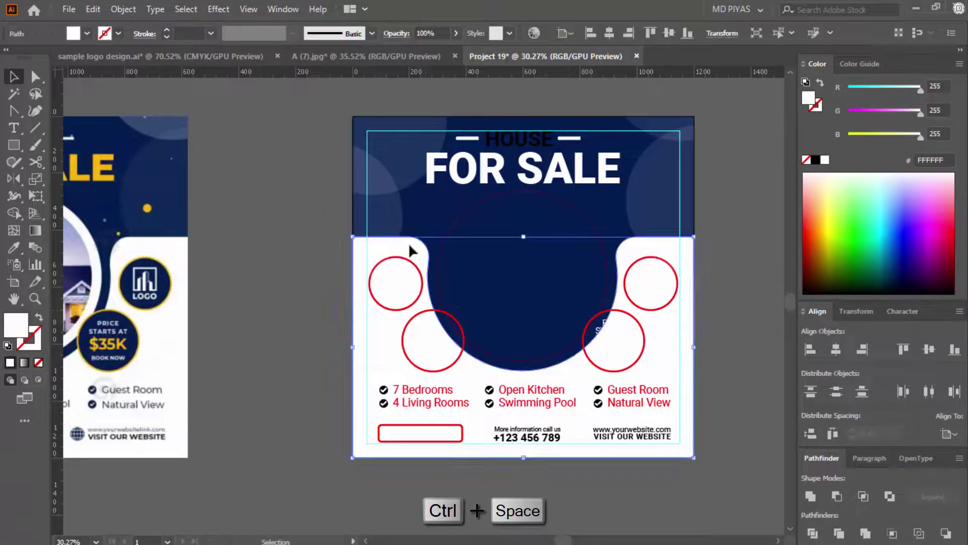
{"action": "left_click_drag", "start_coordinate": [618, 323], "coordinate": [273, 370]}
{"action": "left_click", "coordinate": [620, 280]}
{"action": "left_click_drag", "start_coordinate": [560, 295], "coordinate": [578, 292]}
{"action": "left_click", "coordinate": [515, 259]}
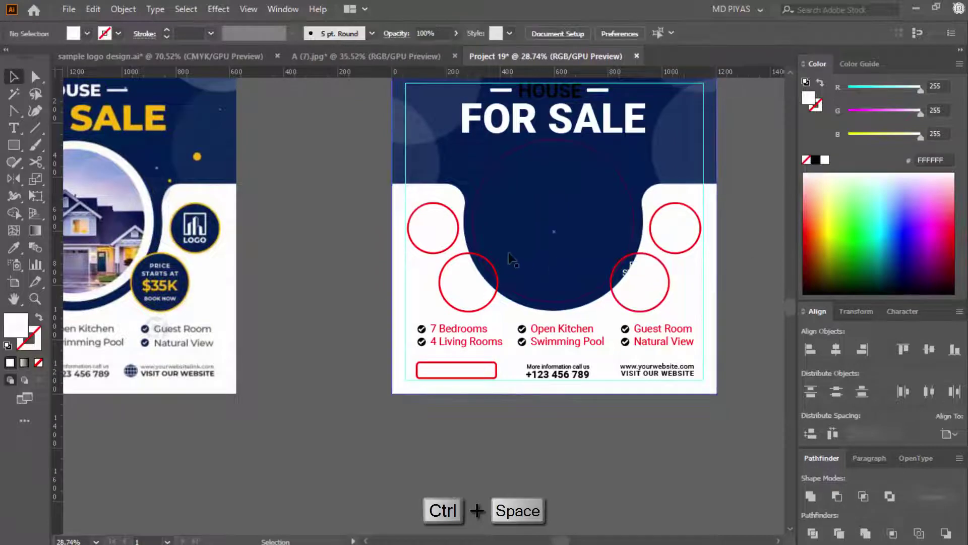
{"action": "left_click", "coordinate": [491, 263]}
{"action": "left_click", "coordinate": [458, 230], "text": "shift"}
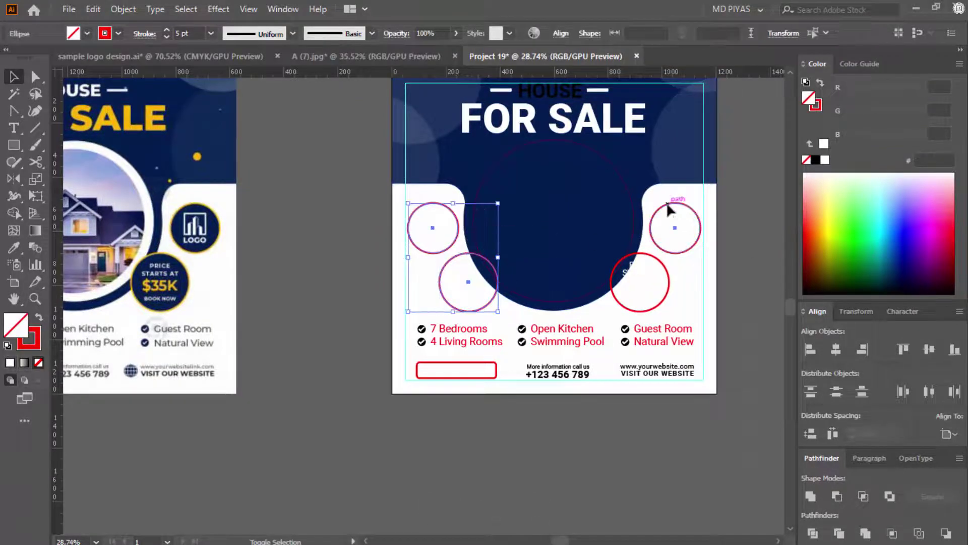
{"action": "left_click_drag", "start_coordinate": [611, 261], "coordinate": [406, 273]}
{"action": "left_click_drag", "start_coordinate": [405, 272], "coordinate": [374, 282]}
{"action": "left_click_drag", "start_coordinate": [583, 290], "coordinate": [393, 292]}
{"action": "left_click_drag", "start_coordinate": [345, 272], "coordinate": [676, 263]}
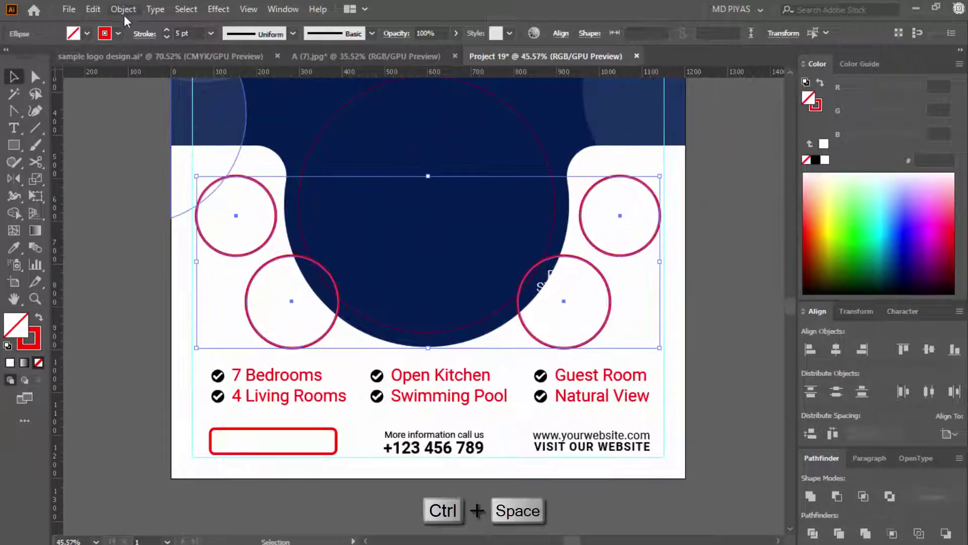
{"action": "left_click", "coordinate": [123, 9]}
{"action": "left_click", "coordinate": [199, 185]}
{"action": "left_click", "coordinate": [452, 352]}
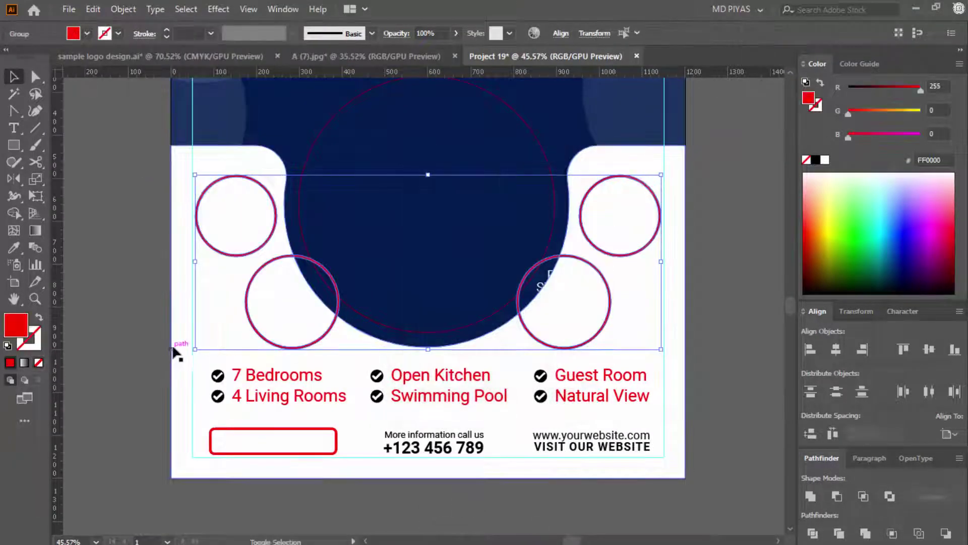
Fill the inside areas of the four small circles with red as separate shapes using the Shape Builder.
{"action": "left_click", "coordinate": [241, 221]}
{"action": "left_click", "coordinate": [300, 320]}
{"action": "left_click", "coordinate": [553, 309]}
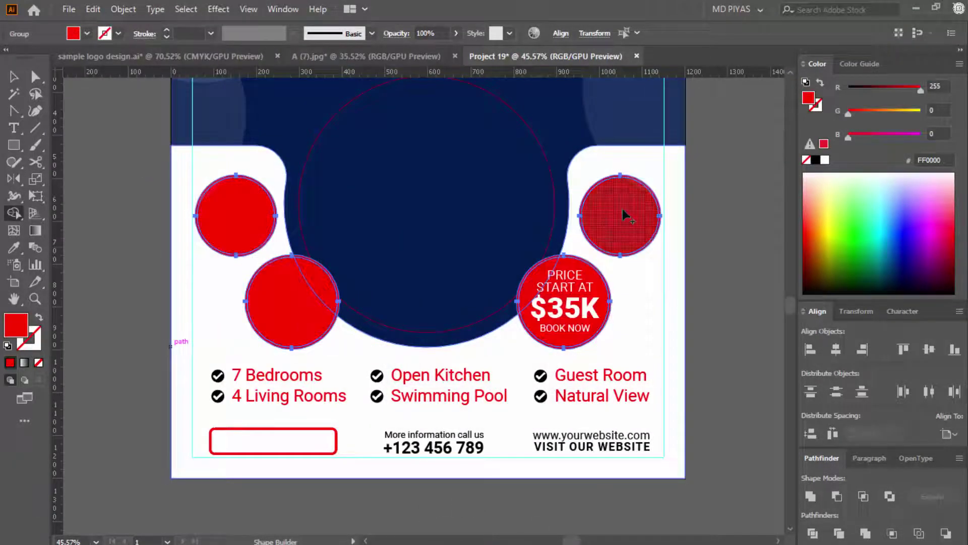
{"action": "key", "text": "v"}
{"action": "left_click", "coordinate": [760, 225]}
Swap the large central circle's stroke for a fill and make it white.
{"action": "left_click", "coordinate": [554, 187]}
{"action": "key", "text": "shift+x"}
{"action": "left_click", "coordinate": [815, 161]}
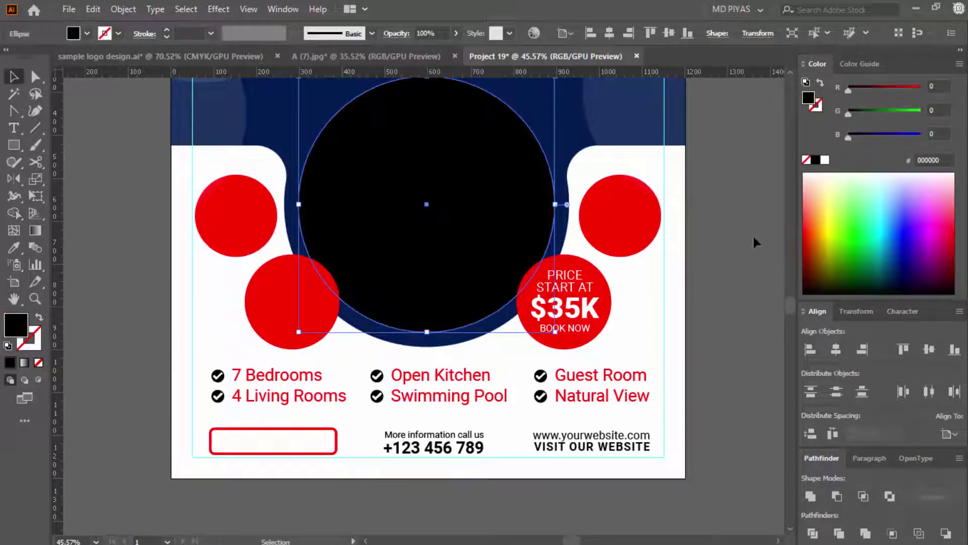
{"action": "left_click", "coordinate": [826, 160]}
{"action": "left_click", "coordinate": [720, 225]}
Ungroup the set of four small red circles into individual circles.
{"action": "key", "text": "ctrl+space"}
{"action": "left_click_drag", "start_coordinate": [601, 280], "coordinate": [575, 268]}
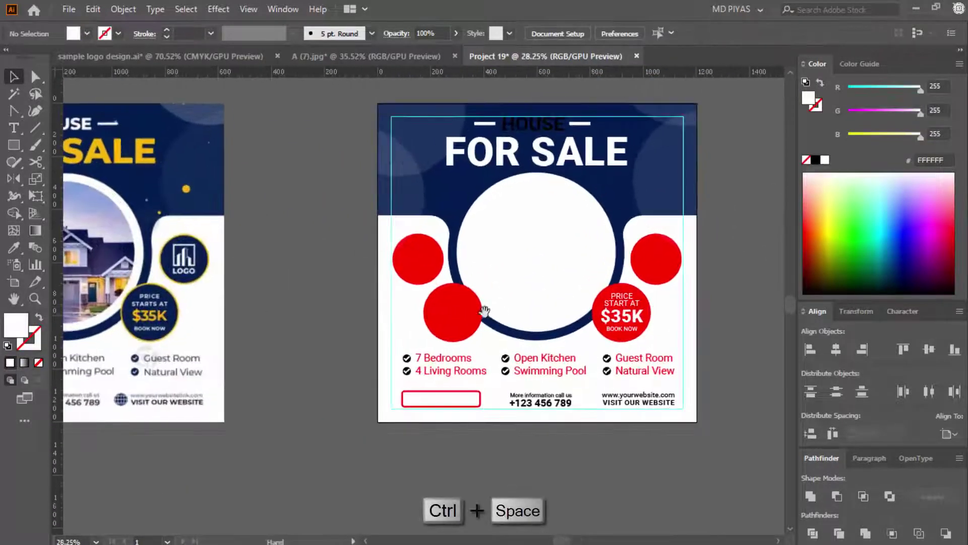
{"action": "left_click_drag", "start_coordinate": [484, 311], "coordinate": [462, 304]}
{"action": "left_click_drag", "start_coordinate": [462, 305], "coordinate": [431, 305]}
{"action": "left_click", "coordinate": [410, 273]}
{"action": "right_click", "coordinate": [403, 266]}
{"action": "left_click", "coordinate": [446, 389]}
{"action": "left_click", "coordinate": [691, 252]}
Ungroup each of the four small circles into its outer ring and inner disc.
{"action": "left_click", "coordinate": [595, 270]}
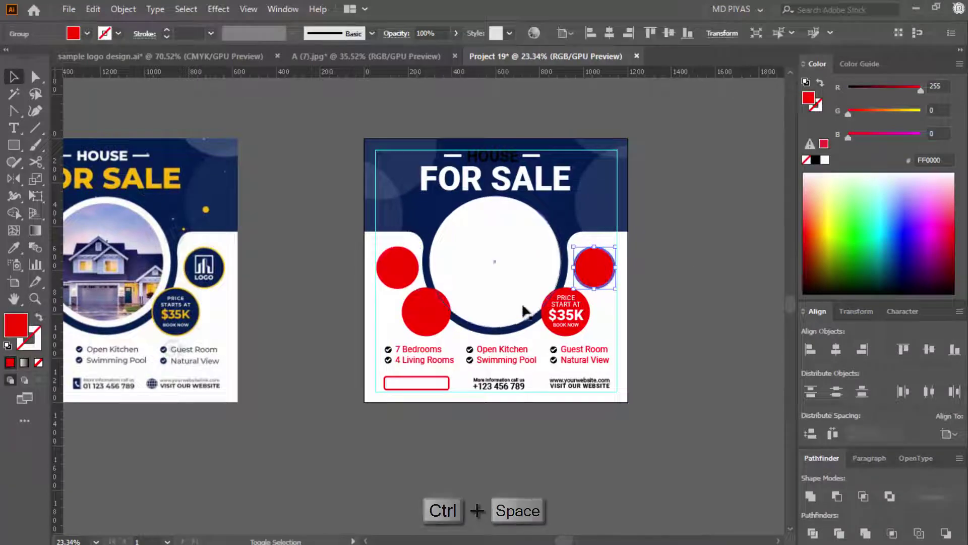
{"action": "left_click_drag", "start_coordinate": [406, 267], "coordinate": [630, 323]}
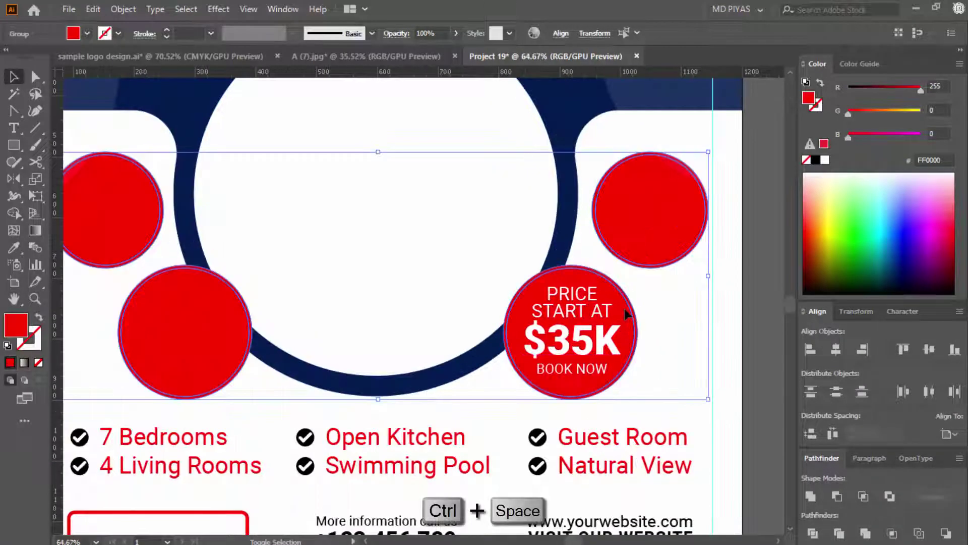
{"action": "right_click", "coordinate": [626, 308]}
{"action": "left_click", "coordinate": [674, 197]}
{"action": "left_click", "coordinate": [759, 272]}
Fill the $35K price badge's inner disc with the dark navy sampled from the flyer background.
{"action": "key", "text": "ctrl+space"}
{"action": "left_click_drag", "start_coordinate": [710, 272], "coordinate": [651, 275]}
{"action": "left_click_drag", "start_coordinate": [589, 297], "coordinate": [547, 353]}
{"action": "left_click", "coordinate": [609, 313]}
{"action": "key", "text": "i"}
{"action": "left_click", "coordinate": [544, 130]}
{"action": "left_click", "coordinate": [511, 143]}
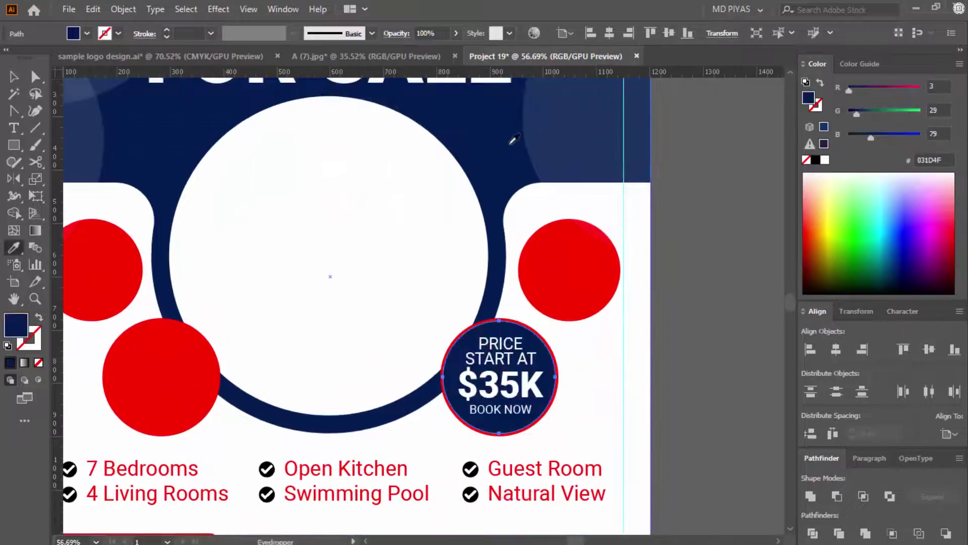
Colour the price badge's outer ring with the yellow sampled from the reference's FOR SALE text.
{"action": "left_click_drag", "start_coordinate": [360, 163], "coordinate": [447, 331]}
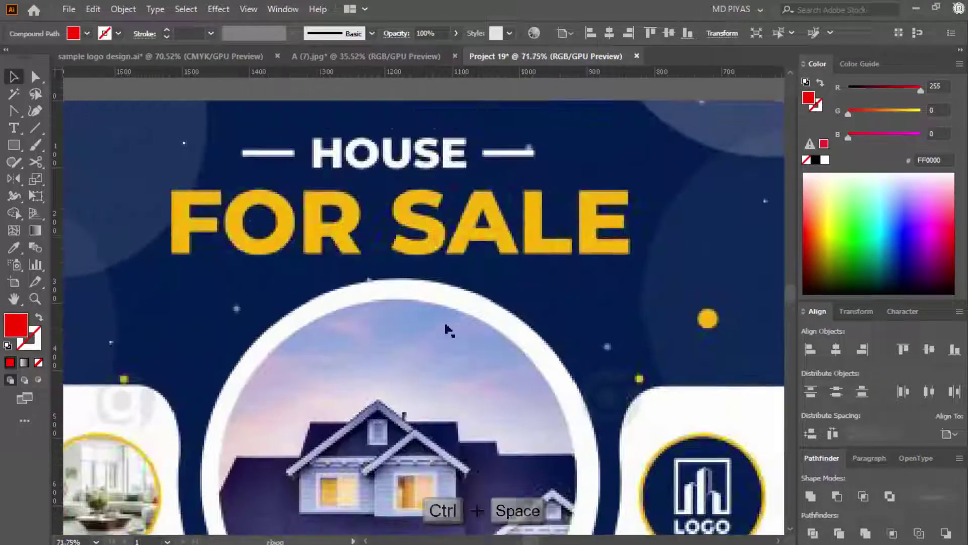
{"action": "key", "text": "i"}
{"action": "left_click", "coordinate": [529, 206]}
{"action": "key", "text": "ctrl+space"}
{"action": "left_click_drag", "start_coordinate": [523, 217], "coordinate": [334, 266]}
{"action": "key", "text": "v"}
{"action": "left_click_drag", "start_coordinate": [707, 303], "coordinate": [242, 273]}
{"action": "left_click", "coordinate": [664, 329]}
Colour the ring of the small circle above the price badge with the badge ring's yellow.
{"action": "key", "text": "ctrl+space"}
{"action": "left_click_drag", "start_coordinate": [575, 348], "coordinate": [618, 328]}
{"action": "left_click_drag", "start_coordinate": [686, 266], "coordinate": [655, 272]}
{"action": "left_click", "coordinate": [662, 272]}
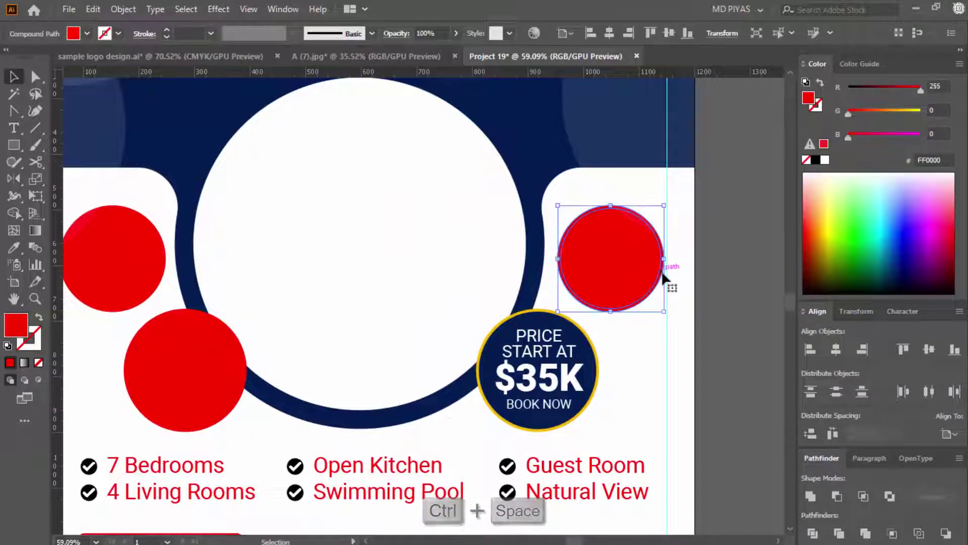
{"action": "key", "text": "ctrl+space"}
{"action": "left_click_drag", "start_coordinate": [582, 354], "coordinate": [758, 347]}
{"action": "left_click", "coordinate": [649, 338]}
{"action": "key", "text": "v"}
Colour the rings of both small circles on the flyer's left side with the price badge ring's yellow.
{"action": "key", "text": "ctrl+space"}
{"action": "left_click_drag", "start_coordinate": [647, 326], "coordinate": [536, 331]}
{"action": "left_click", "coordinate": [172, 405]}
{"action": "key", "text": "ctrl+space"}
{"action": "left_click_drag", "start_coordinate": [294, 335], "coordinate": [545, 352]}
{"action": "left_click", "coordinate": [253, 292]}
{"action": "key", "text": "ctrl+space"}
{"action": "left_click_drag", "start_coordinate": [252, 292], "coordinate": [166, 310]}
{"action": "left_click_drag", "start_coordinate": [181, 313], "coordinate": [247, 373]}
{"action": "left_click_drag", "start_coordinate": [237, 333], "coordinate": [418, 325]}
{"action": "left_click", "coordinate": [447, 256], "text": "shift"}
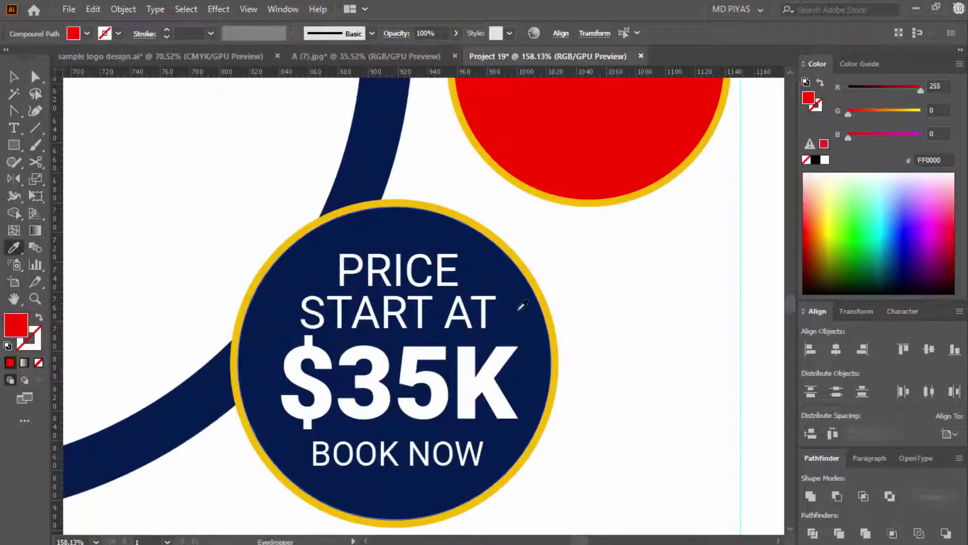
{"action": "key", "text": "i"}
{"action": "left_click", "coordinate": [545, 281]}
{"action": "left_click_drag", "start_coordinate": [518, 298], "coordinate": [197, 310]}
{"action": "left_click", "coordinate": [651, 355]}
{"action": "key", "text": "ctrl+space"}
{"action": "left_click_drag", "start_coordinate": [588, 344], "coordinate": [469, 378]}
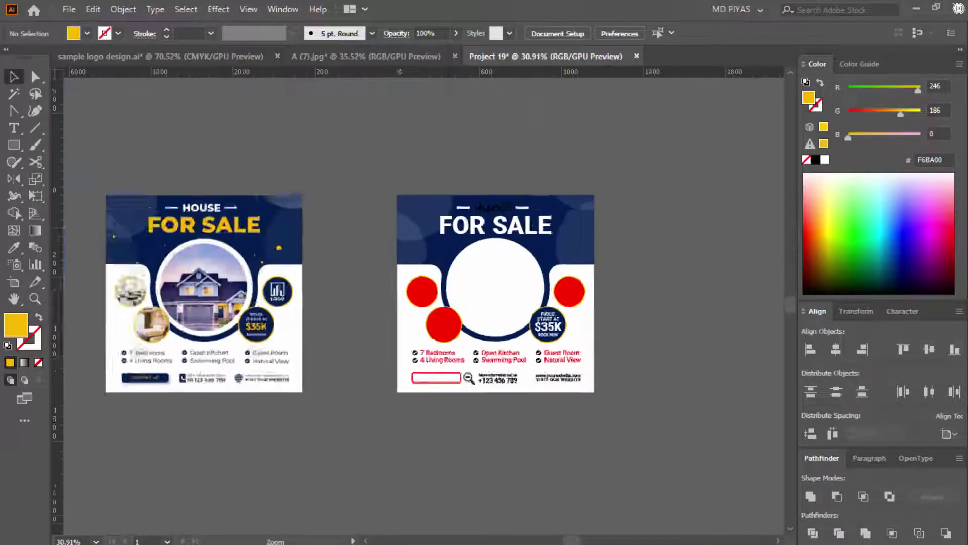
{"action": "left_click_drag", "start_coordinate": [452, 284], "coordinate": [513, 302]}
{"action": "left_click_drag", "start_coordinate": [419, 302], "coordinate": [487, 316]}
{"action": "key", "text": "ctrl+space"}
{"action": "left_click_drag", "start_coordinate": [466, 306], "coordinate": [708, 357]}
{"action": "left_click_drag", "start_coordinate": [521, 305], "coordinate": [301, 331]}
{"action": "left_click", "coordinate": [585, 336]}
{"action": "key", "text": "ctrl+space"}
{"action": "left_click_drag", "start_coordinate": [642, 452], "coordinate": [331, 348]}
{"action": "key", "text": "ctrl+space"}
{"action": "left_click_drag", "start_coordinate": [656, 347], "coordinate": [543, 329]}
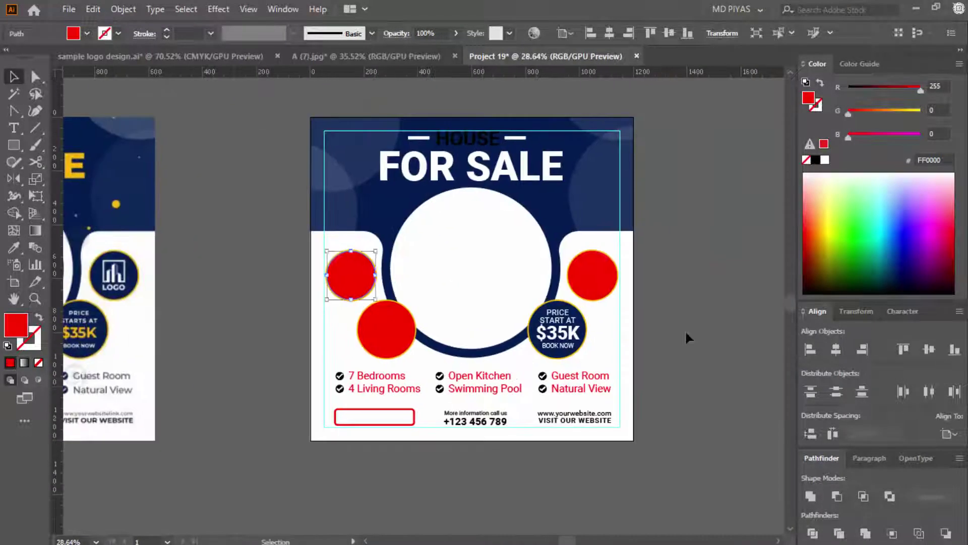
{"action": "left_click", "coordinate": [682, 328]}
{"action": "key", "text": "ctrl+0"}
Fill the small circle above the price badge with the flyer background's dark navy (031D4F).
{"action": "key", "text": "ctrl+space"}
{"action": "left_click_drag", "start_coordinate": [680, 326], "coordinate": [464, 350]}
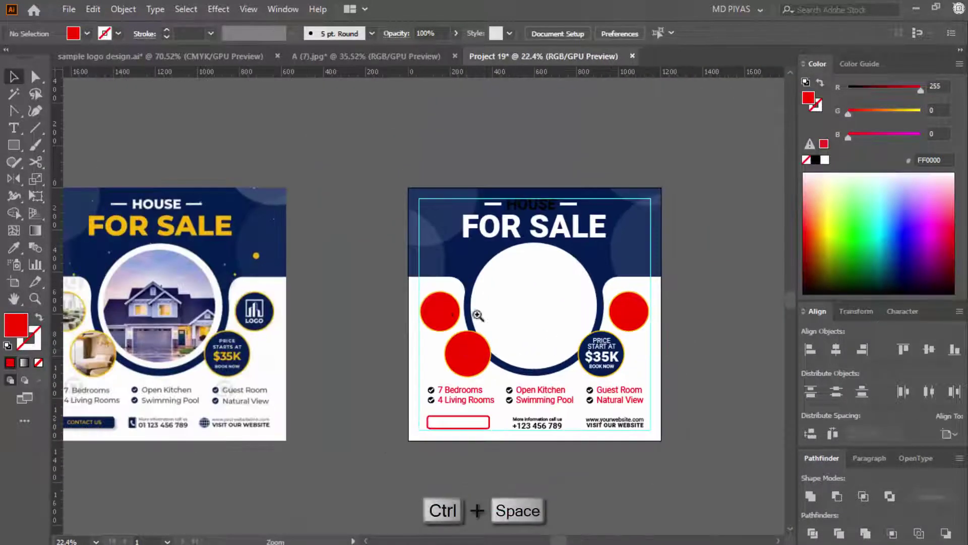
{"action": "left_click_drag", "start_coordinate": [447, 314], "coordinate": [457, 331]}
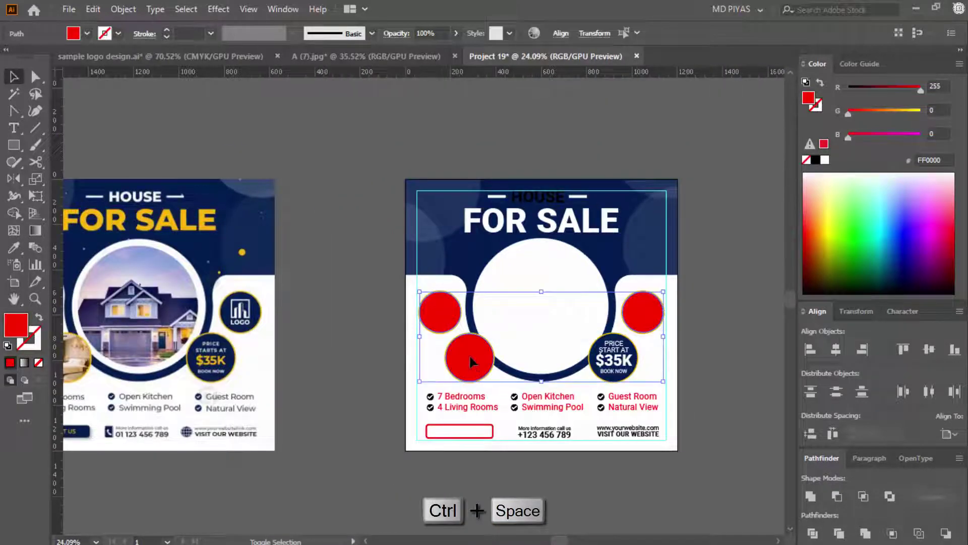
{"action": "left_click_drag", "start_coordinate": [440, 365], "coordinate": [379, 362]}
{"action": "left_click", "coordinate": [636, 325]}
{"action": "left_click", "coordinate": [545, 253]}
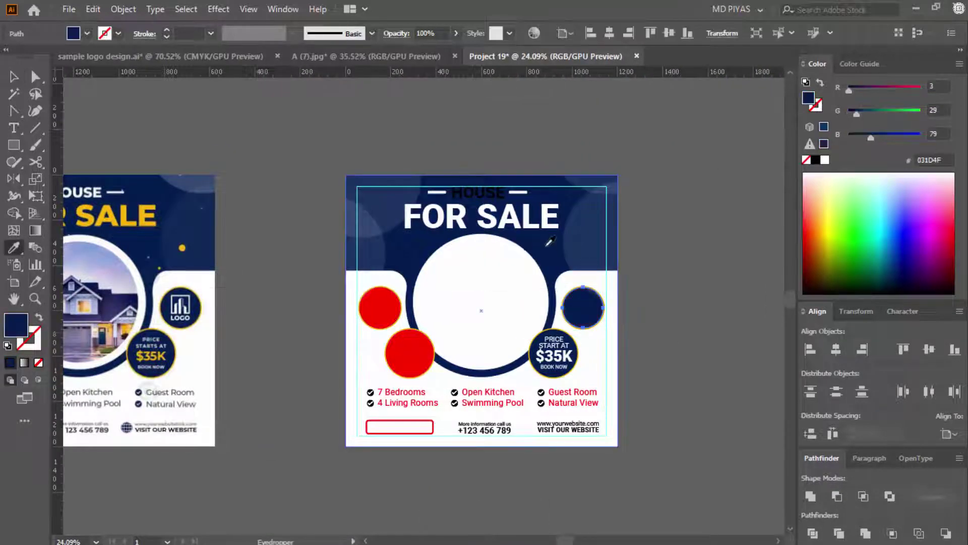
{"action": "key", "text": "v"}
{"action": "left_click", "coordinate": [759, 341]}
Copy the house-and-sofa logo from sample logo design.ai into Project 19 and place it on the empty canvas beside the flyer.
{"action": "key", "text": "ctrl+space"}
{"action": "left_click_drag", "start_coordinate": [591, 306], "coordinate": [710, 346]}
{"action": "left_click", "coordinate": [206, 57]}
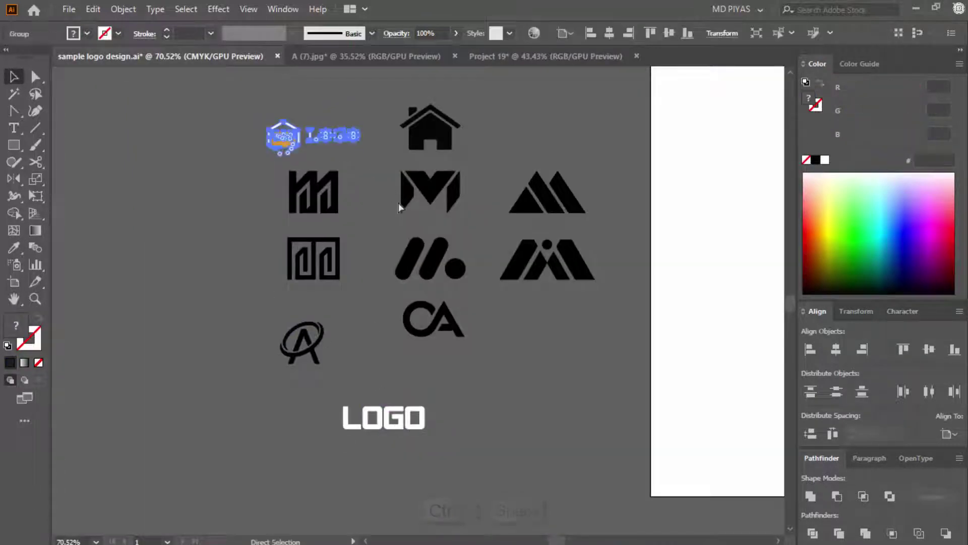
{"action": "left_click", "coordinate": [496, 57]}
{"action": "key", "text": "ctrl+space"}
{"action": "left_click_drag", "start_coordinate": [489, 262], "coordinate": [378, 267]}
{"action": "left_click_drag", "start_coordinate": [523, 285], "coordinate": [595, 316]}
{"action": "key", "text": "ctrl+v"}
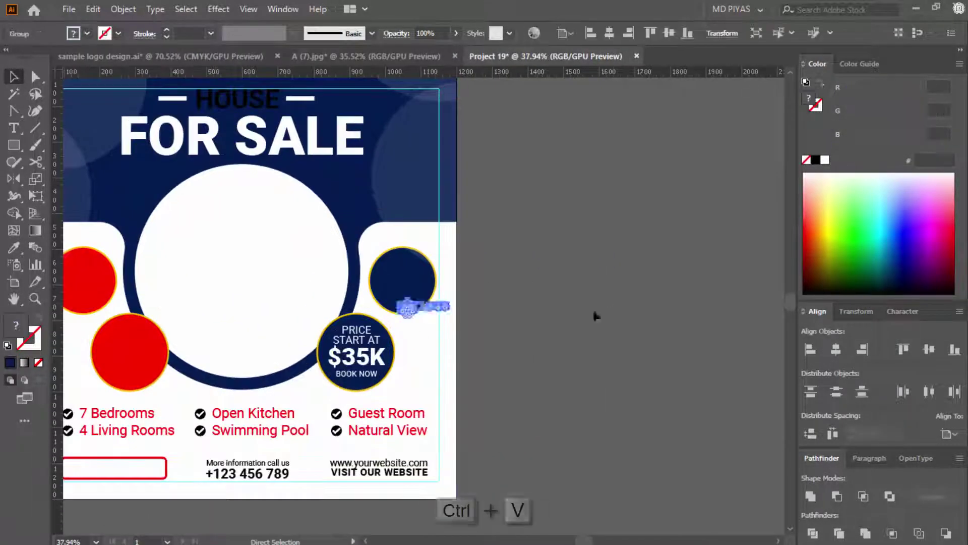
{"action": "left_click_drag", "start_coordinate": [549, 286], "coordinate": [553, 263]}
{"action": "left_click", "coordinate": [580, 313]}
Ungroup the pasted logo and move its LOGO text to below the house icon.
{"action": "key", "text": "ctrl+space"}
{"action": "left_click_drag", "start_coordinate": [545, 255], "coordinate": [697, 313]}
{"action": "right_click", "coordinate": [447, 299]}
{"action": "left_click", "coordinate": [491, 166]}
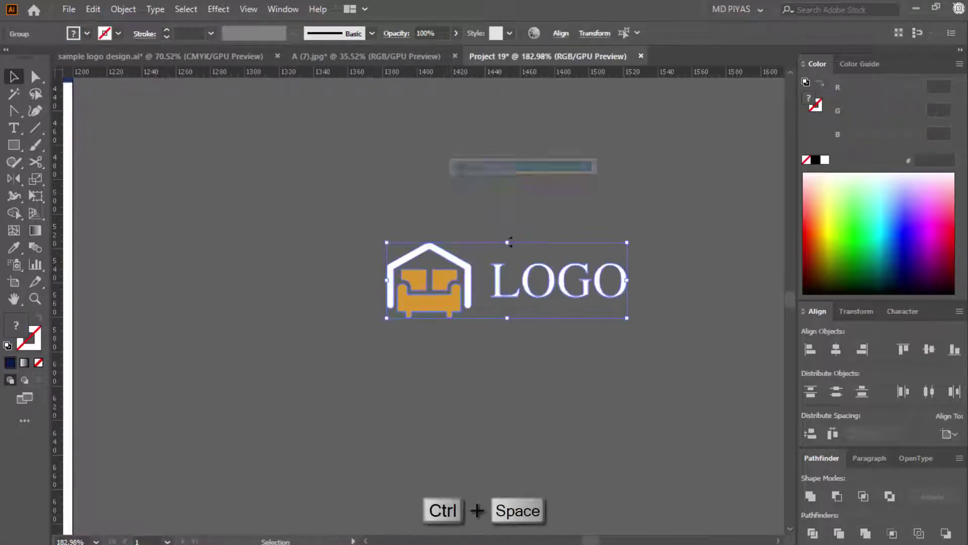
{"action": "left_click", "coordinate": [570, 207]}
{"action": "left_click", "coordinate": [599, 293]}
{"action": "left_click_drag", "start_coordinate": [599, 291], "coordinate": [427, 344]}
{"action": "left_click", "coordinate": [520, 328]}
{"action": "key", "text": "ctrl+space"}
{"action": "left_click", "coordinate": [432, 349]}
Scale down the house-and-sofa icon above the LOGO text, and group the icon with the text.
{"action": "left_click", "coordinate": [411, 243]}
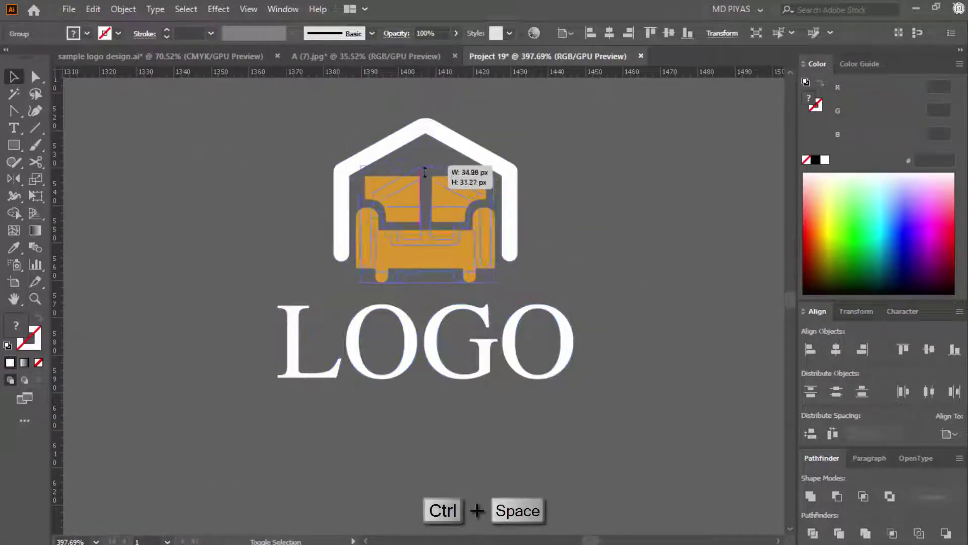
{"action": "left_click", "coordinate": [497, 238]}
{"action": "mouse_move", "coordinate": [425, 172]}
{"action": "left_mouse_down"}
{"action": "mouse_move", "coordinate": [427, 194]}
{"action": "mouse_move", "coordinate": [430, 156]}
{"action": "left_mouse_up"}
{"action": "left_click", "coordinate": [428, 270]}
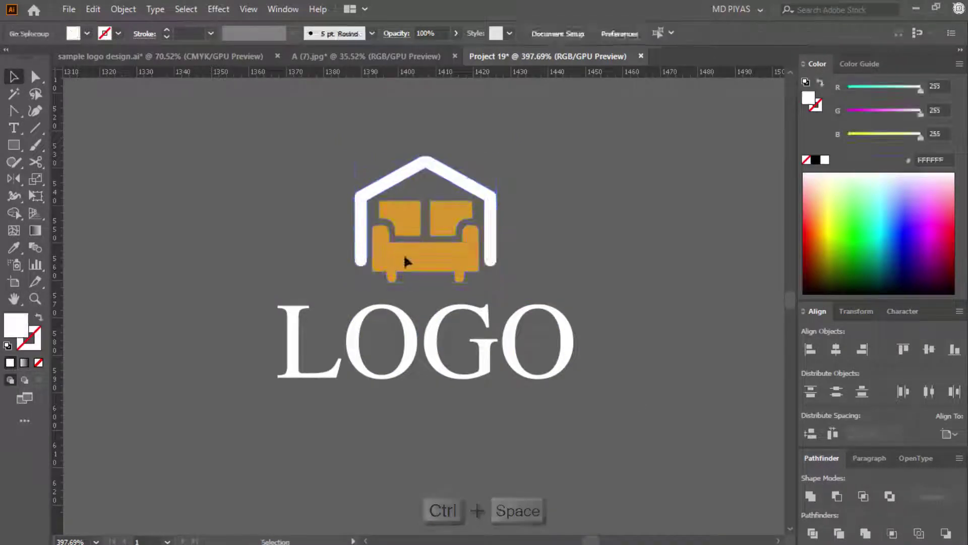
{"action": "left_click", "coordinate": [404, 262]}
{"action": "left_click", "coordinate": [485, 353], "text": "shift"}
{"action": "key", "text": "ctrl+g"}
{"action": "left_click", "coordinate": [635, 404]}
Place the stacked logo inside the navy circle above the price badge, enlarge it and centre it horizontally on the circle.
{"action": "left_click_drag", "start_coordinate": [530, 387], "coordinate": [462, 330]}
{"action": "left_click", "coordinate": [424, 330]}
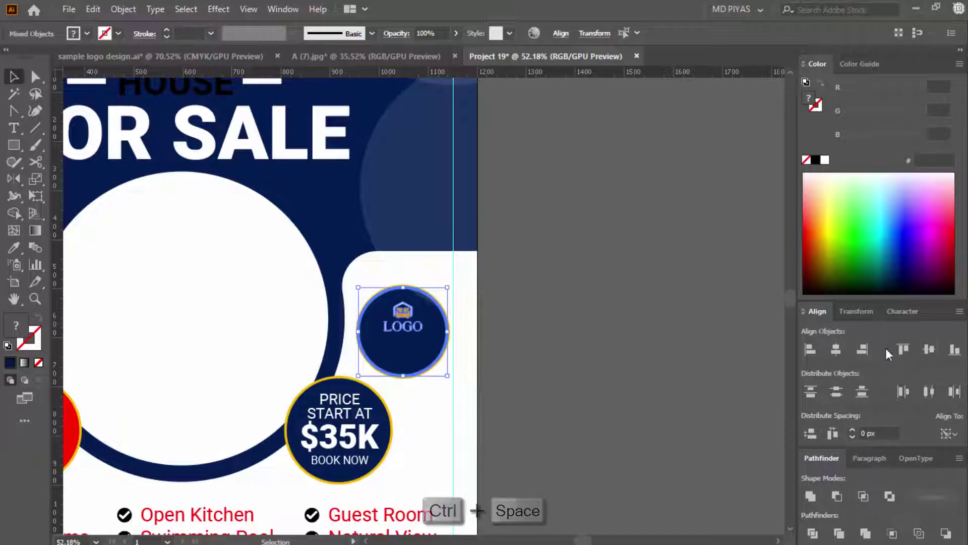
{"action": "left_click", "coordinate": [677, 364]}
{"action": "left_click_drag", "start_coordinate": [389, 329], "coordinate": [469, 331]}
{"action": "left_click", "coordinate": [428, 330]}
{"action": "left_click_drag", "start_coordinate": [425, 301], "coordinate": [425, 282]}
{"action": "left_click", "coordinate": [431, 262], "text": "shift"}
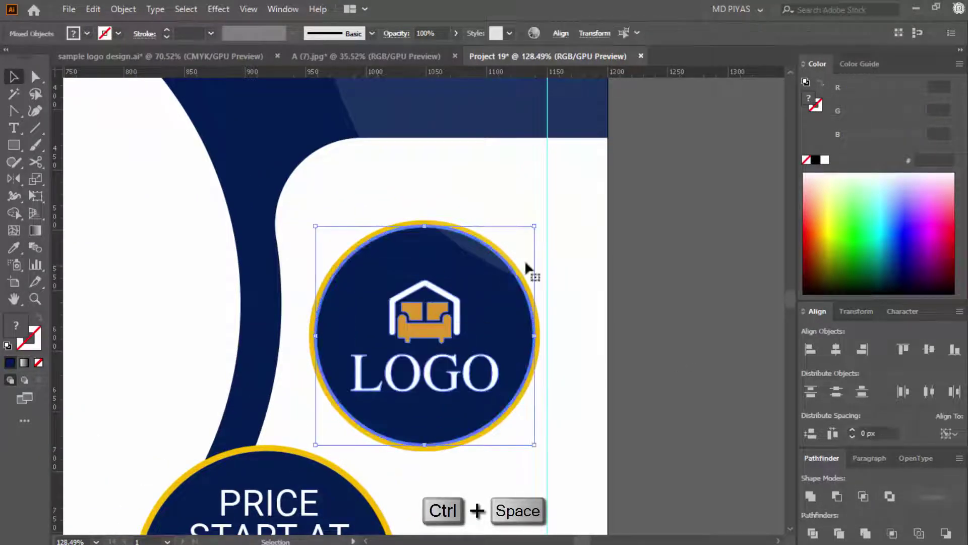
{"action": "left_click", "coordinate": [838, 349]}
Shrink the logo slightly and centre it vertically within its navy circle.
{"action": "scroll", "coordinate": [780, 352], "scroll_direction": "down", "scroll_amount": 5}
{"action": "left_click_drag", "start_coordinate": [693, 340], "coordinate": [656, 335]}
{"action": "left_click", "coordinate": [656, 335]}
{"action": "left_click_drag", "start_coordinate": [566, 252], "coordinate": [634, 257]}
{"action": "left_click_drag", "start_coordinate": [634, 257], "coordinate": [549, 300]}
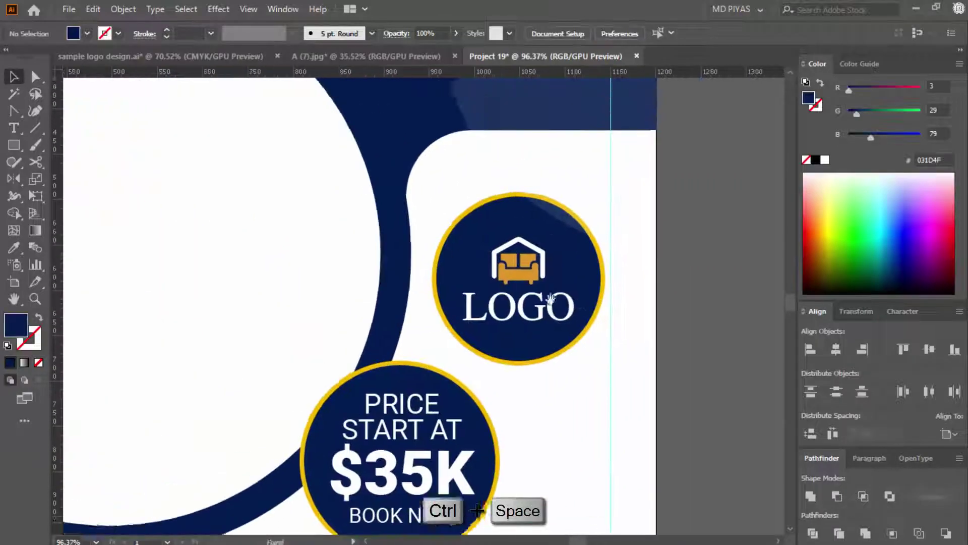
{"action": "left_click_drag", "start_coordinate": [485, 294], "coordinate": [515, 277]}
{"action": "left_click_drag", "start_coordinate": [419, 280], "coordinate": [426, 280]}
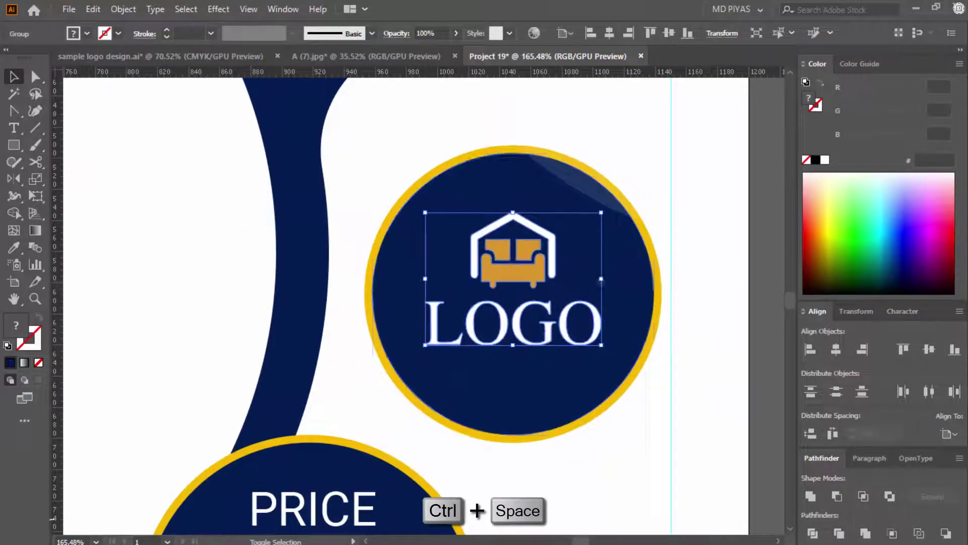
{"action": "left_click", "coordinate": [929, 349]}
{"action": "left_click", "coordinate": [711, 328]}
Colour the $35K text with the orange (DC962D) sampled from the logo's sofa.
{"action": "left_click_drag", "start_coordinate": [662, 323], "coordinate": [262, 419]}
{"action": "left_click_drag", "start_coordinate": [627, 462], "coordinate": [630, 422]}
{"action": "left_click_drag", "start_coordinate": [562, 383], "coordinate": [625, 359]}
{"action": "left_click", "coordinate": [621, 333]}
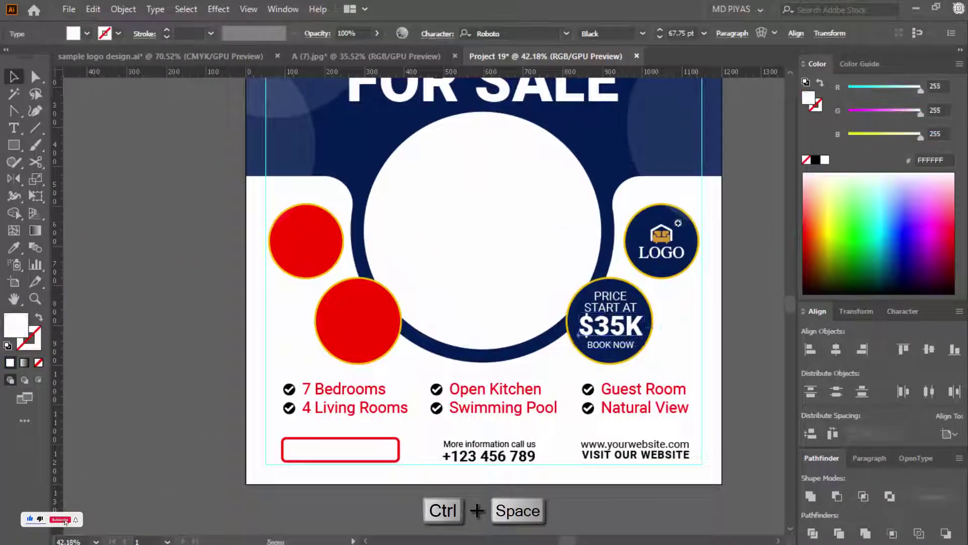
{"action": "left_click_drag", "start_coordinate": [678, 223], "coordinate": [787, 262]}
{"action": "key", "text": "v"}
{"action": "left_click_drag", "start_coordinate": [609, 278], "coordinate": [338, 373]}
{"action": "left_click", "coordinate": [700, 406]}
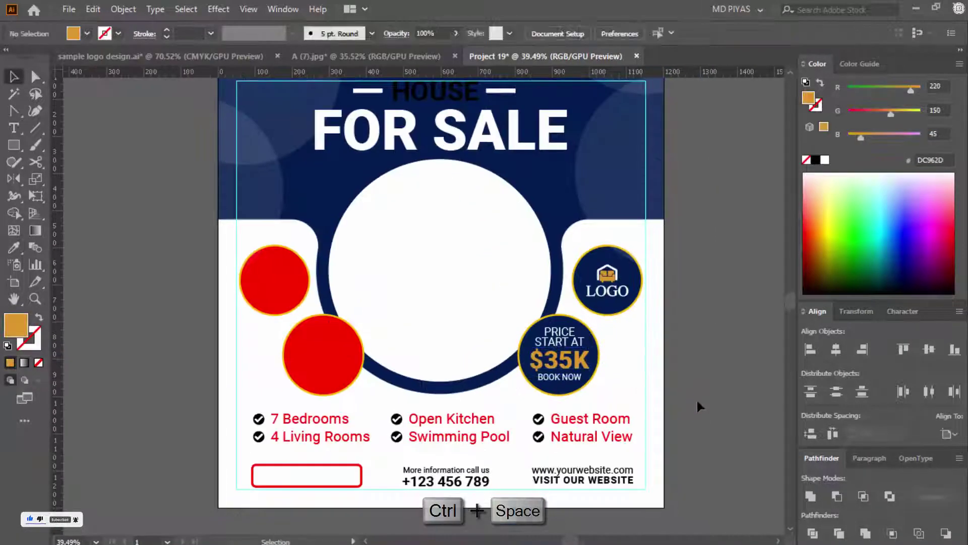
Recolour the three feature text blocks, from 7 Bedrooms to Natural View, with the background's dark navy (031D4F).
{"action": "left_click_drag", "start_coordinate": [701, 407], "coordinate": [690, 430]}
{"action": "left_click", "coordinate": [626, 436]}
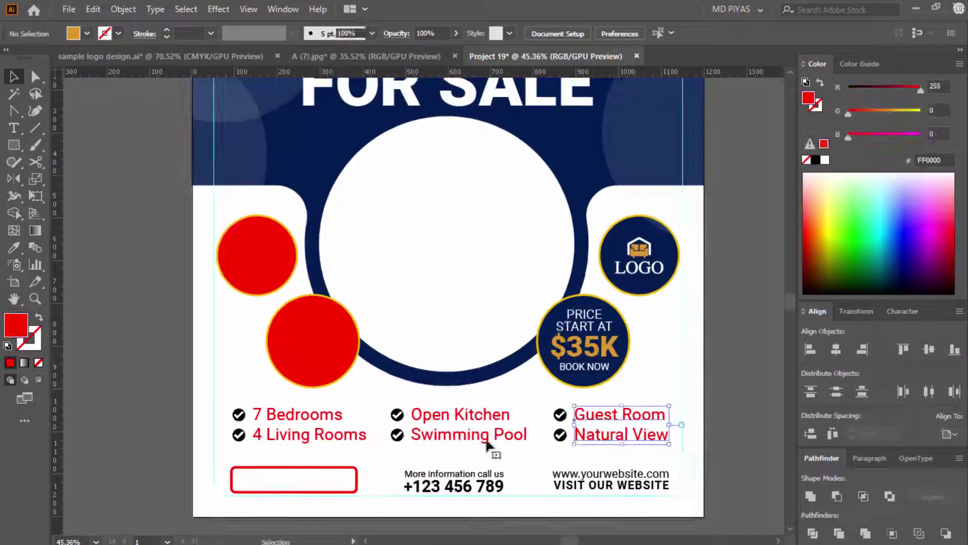
{"action": "left_click", "coordinate": [479, 439], "text": "shift"}
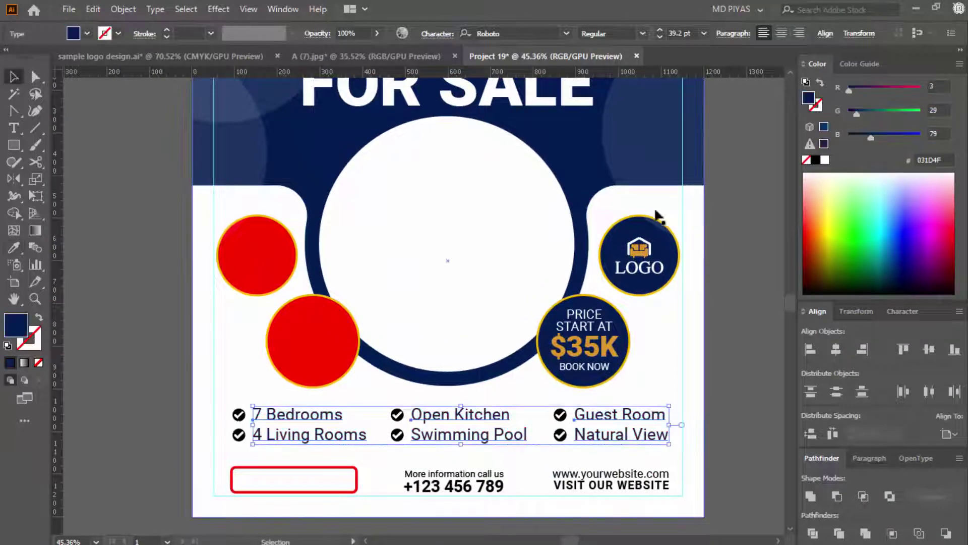
{"action": "left_click", "coordinate": [726, 273]}
Recolour all six check mark icons beside the feature texts with the dark navy (031D4F) of the flyer's shapes.
{"action": "left_click_drag", "start_coordinate": [723, 342], "coordinate": [818, 395]}
{"action": "left_click_drag", "start_coordinate": [483, 487], "coordinate": [535, 358]}
{"action": "left_click_drag", "start_coordinate": [534, 358], "coordinate": [719, 408]}
{"action": "key", "text": "a"}
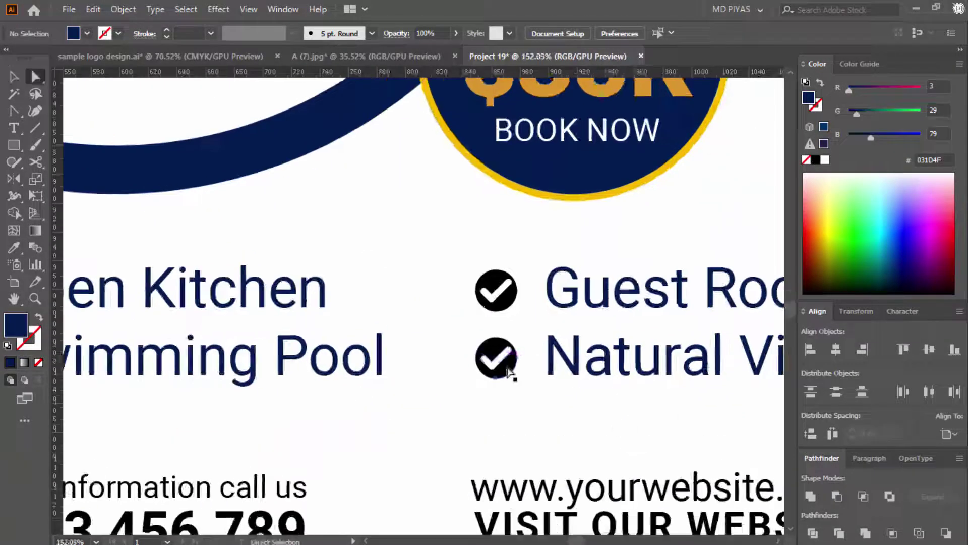
{"action": "left_click", "coordinate": [508, 373]}
{"action": "scroll", "coordinate": [418, 353], "scroll_direction": "left", "scroll_amount": 10}
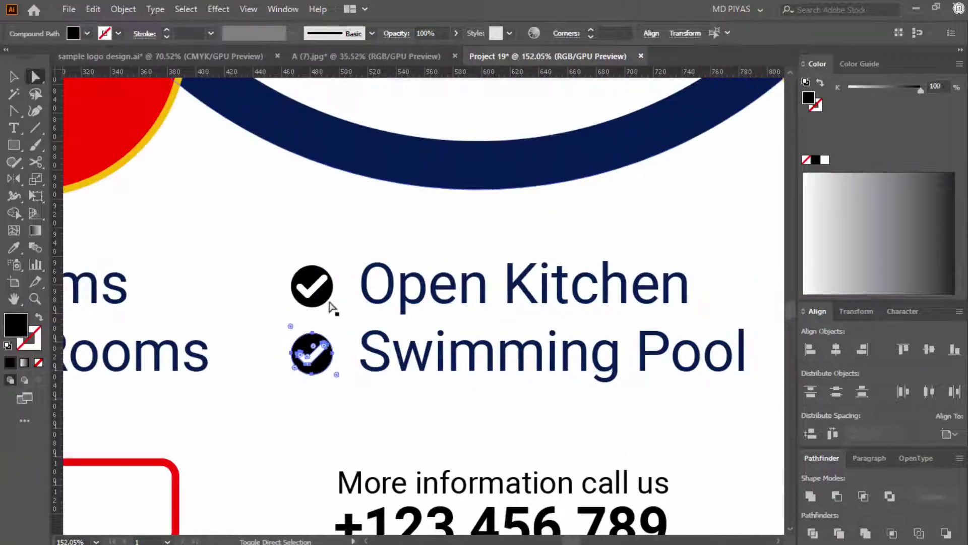
{"action": "left_click_drag", "start_coordinate": [253, 341], "coordinate": [723, 289]}
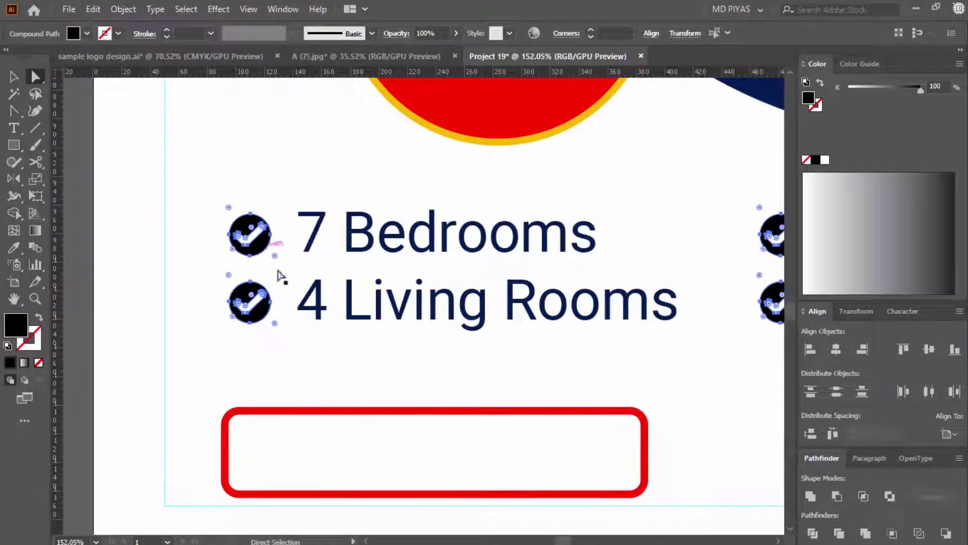
{"action": "scroll", "coordinate": [506, 270], "scroll_direction": "up", "scroll_amount": 12}
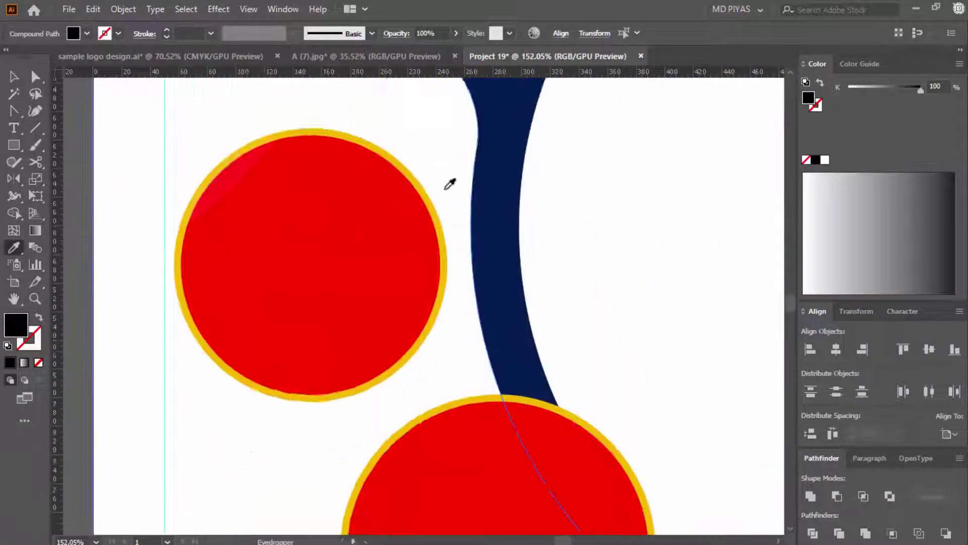
{"action": "left_click_drag", "start_coordinate": [363, 202], "coordinate": [288, 332]}
{"action": "left_click", "coordinate": [298, 232]}
{"action": "left_click", "coordinate": [14, 77]}
{"action": "left_click_drag", "start_coordinate": [333, 132], "coordinate": [91, 152]}
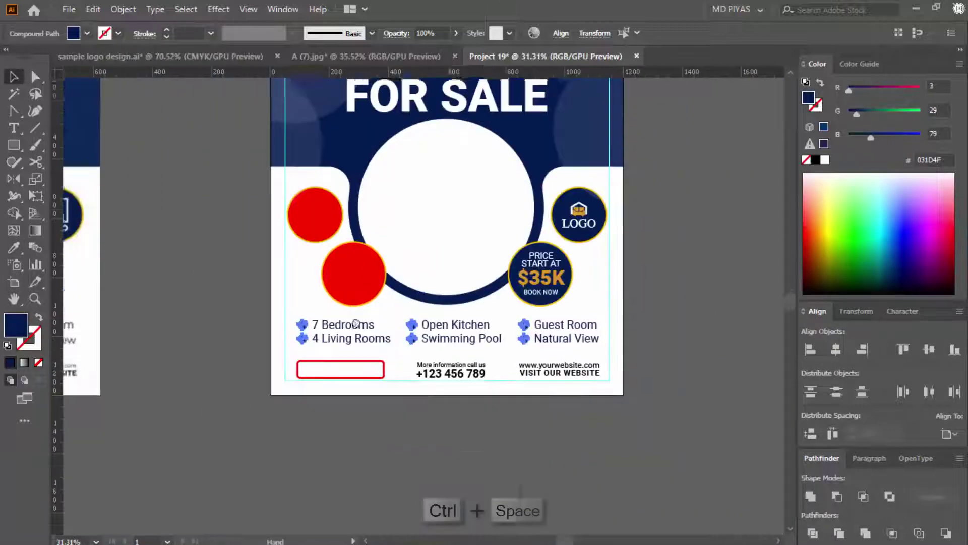
{"action": "left_click_drag", "start_coordinate": [356, 323], "coordinate": [346, 302]}
{"action": "left_click", "coordinate": [398, 445]}
Fill the rounded CONTACT US button with the dark navy (031D4F) sampled from the flyer background.
{"action": "left_click_drag", "start_coordinate": [479, 305], "coordinate": [611, 399]}
{"action": "left_click_drag", "start_coordinate": [288, 334], "coordinate": [154, 380]}
{"action": "left_click_drag", "start_coordinate": [603, 386], "coordinate": [315, 393]}
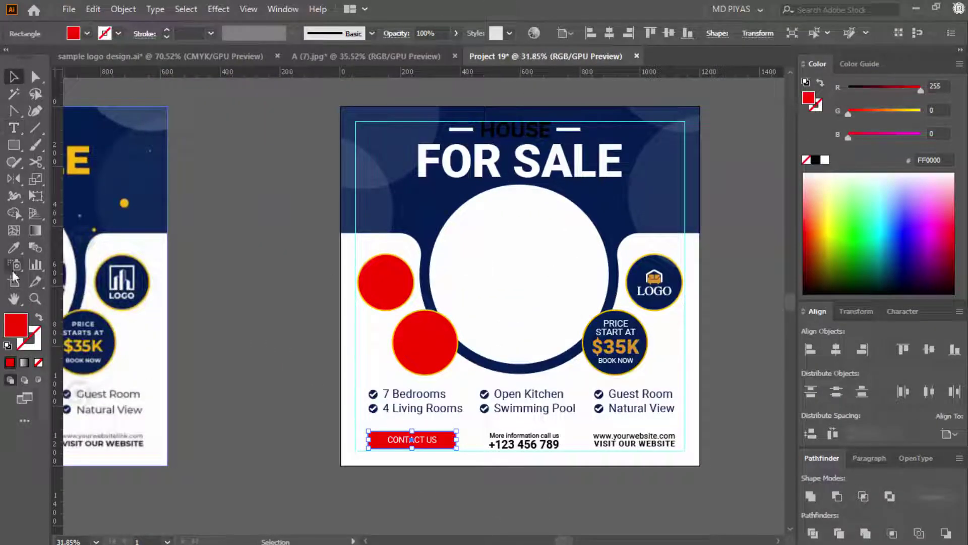
{"action": "left_click", "coordinate": [14, 248]}
{"action": "left_click", "coordinate": [430, 194]}
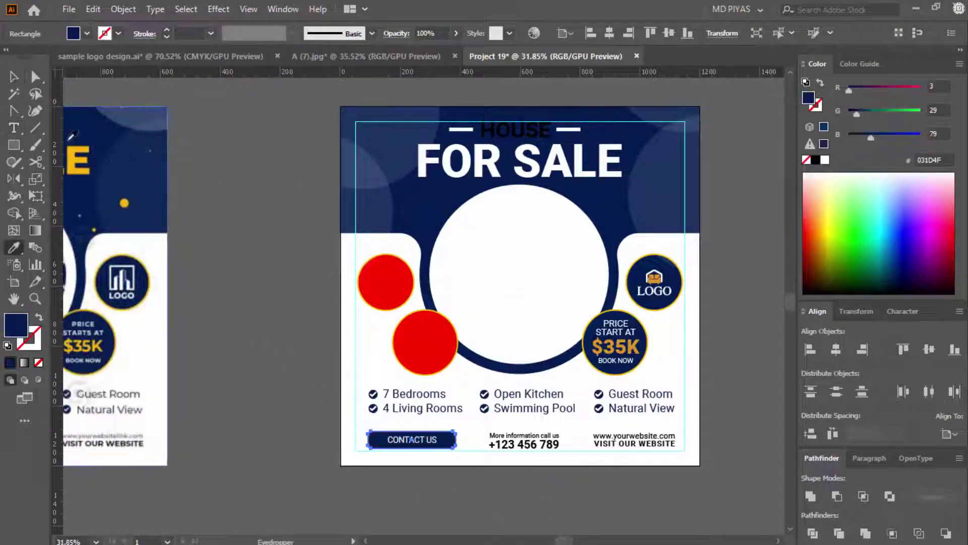
{"action": "left_click", "coordinate": [14, 77]}
{"action": "left_click", "coordinate": [195, 214]}
Recolour the phone and website contact texts along the flyer's lower edge with the same dark navy (031D4F).
{"action": "left_click_drag", "start_coordinate": [192, 302], "coordinate": [461, 208]}
{"action": "left_click_drag", "start_coordinate": [301, 351], "coordinate": [272, 352]}
{"action": "left_click_drag", "start_coordinate": [764, 367], "coordinate": [524, 328]}
{"action": "left_click_drag", "start_coordinate": [523, 328], "coordinate": [650, 331]}
{"action": "left_click_drag", "start_coordinate": [650, 331], "coordinate": [592, 397]}
{"action": "left_click_drag", "start_coordinate": [513, 354], "coordinate": [489, 351]}
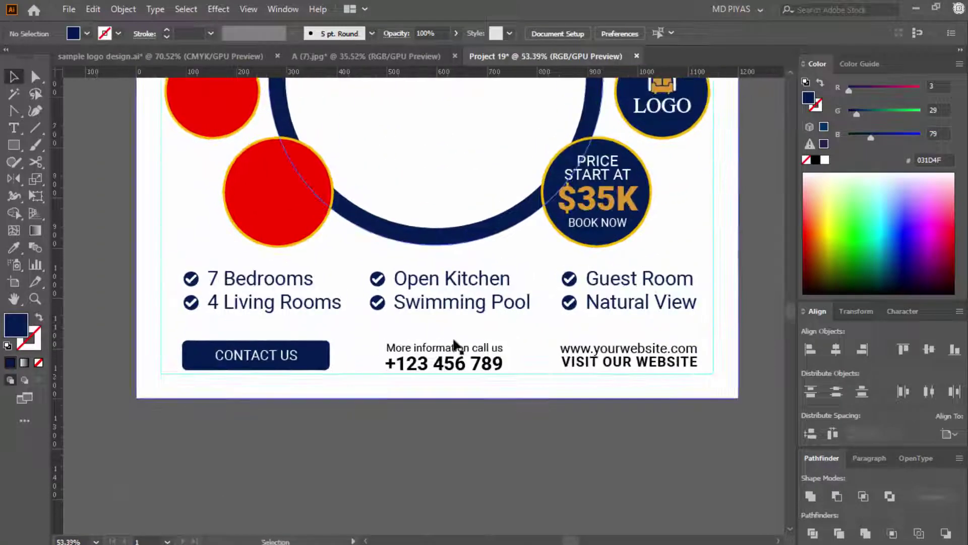
{"action": "left_click", "coordinate": [453, 337]}
{"action": "left_click", "coordinate": [484, 425]}
{"action": "left_click", "coordinate": [465, 360]}
{"action": "left_click", "coordinate": [608, 360], "text": "shift"}
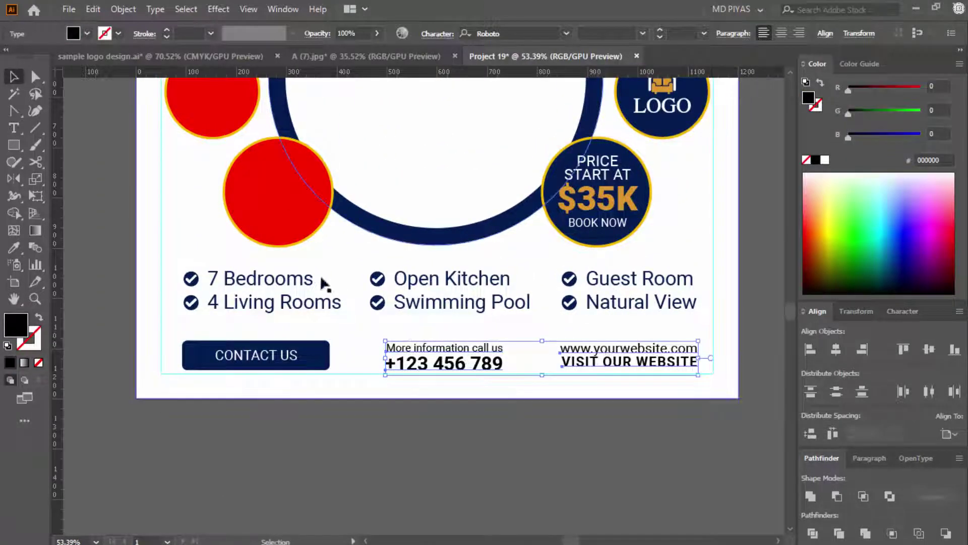
{"action": "left_click_drag", "start_coordinate": [321, 279], "coordinate": [325, 298]}
{"action": "left_click", "coordinate": [328, 367]}
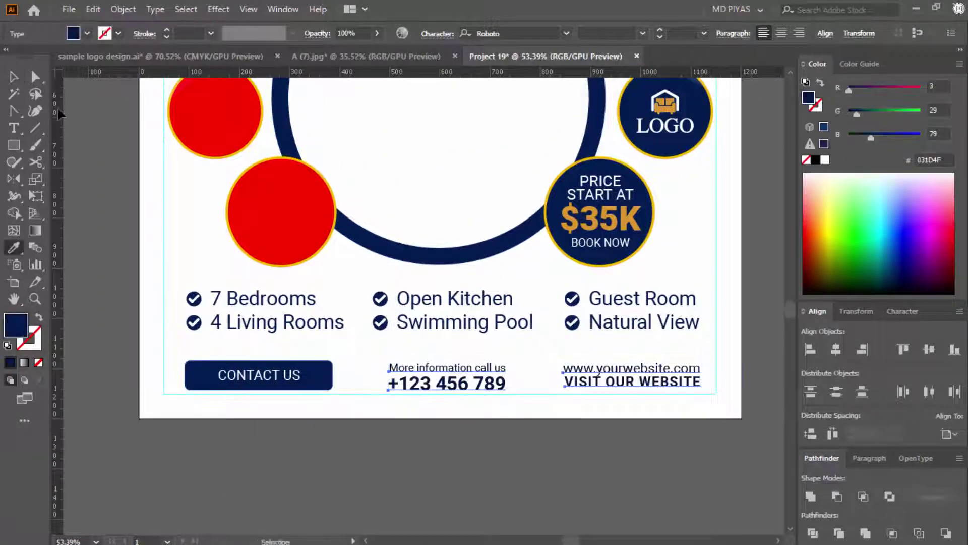
{"action": "left_click", "coordinate": [14, 77]}
{"action": "left_click", "coordinate": [525, 438]}
Switch to Chrome and search Google for "contact icon".
{"action": "left_click_drag", "start_coordinate": [553, 408], "coordinate": [380, 322]}
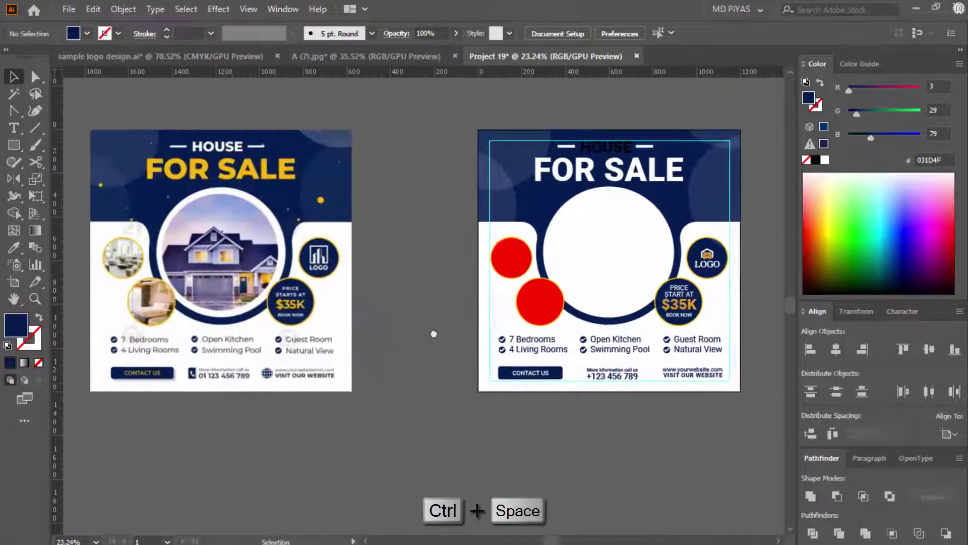
{"action": "mouse_move", "coordinate": [503, 544]}
{"action": "left_click", "coordinate": [563, 530]}
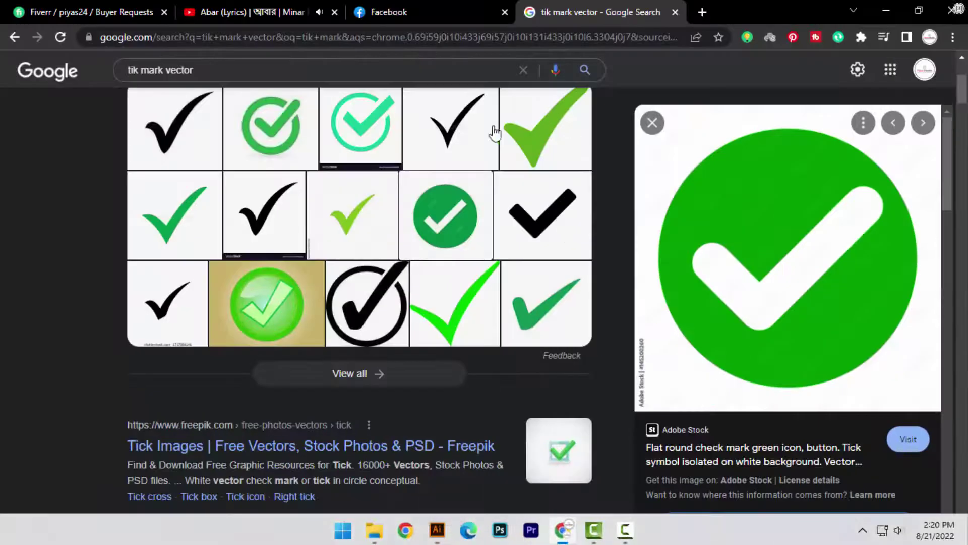
{"action": "double_click", "coordinate": [453, 69]}
{"action": "type", "text": "contat"}
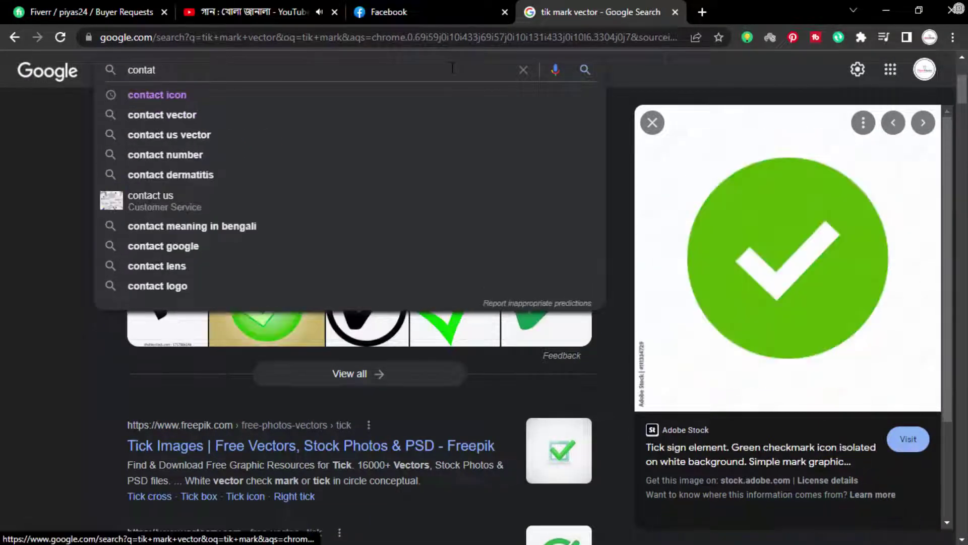
{"action": "key", "text": "Down"}
{"action": "key", "text": "Return"}
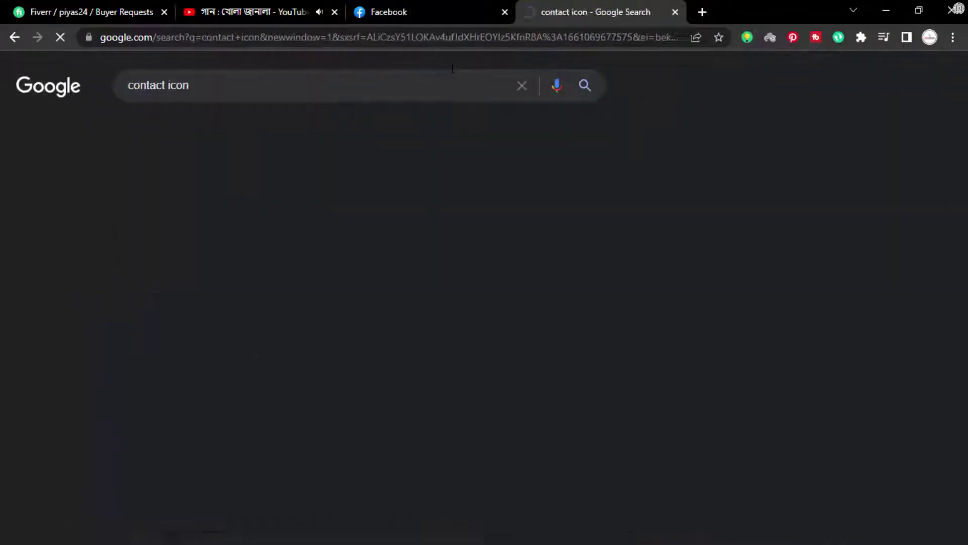
Look through the image results for contact icons and copy SeekPNG's solid contact and communication icon set.
{"action": "scroll", "coordinate": [176, 420], "scroll_direction": "down", "scroll_amount": 2}
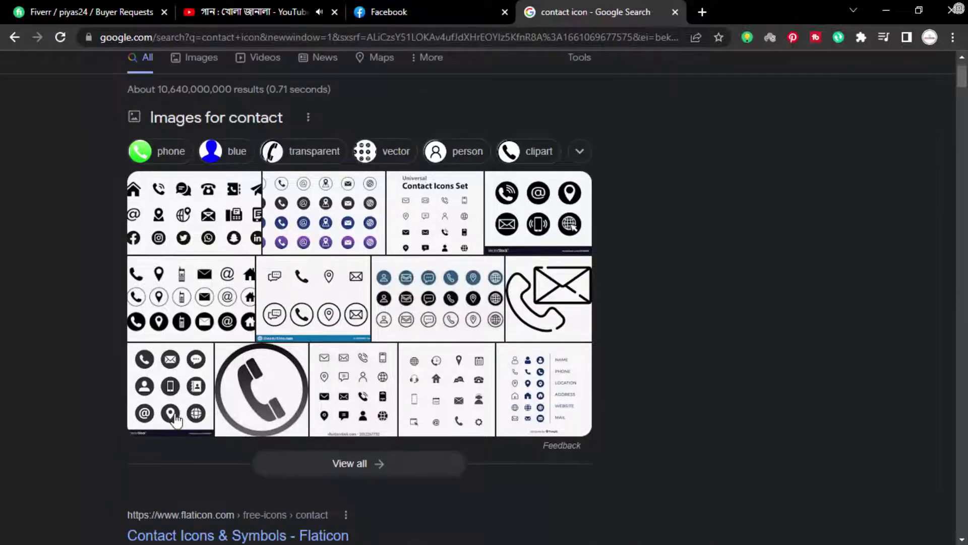
{"action": "left_click", "coordinate": [212, 58]}
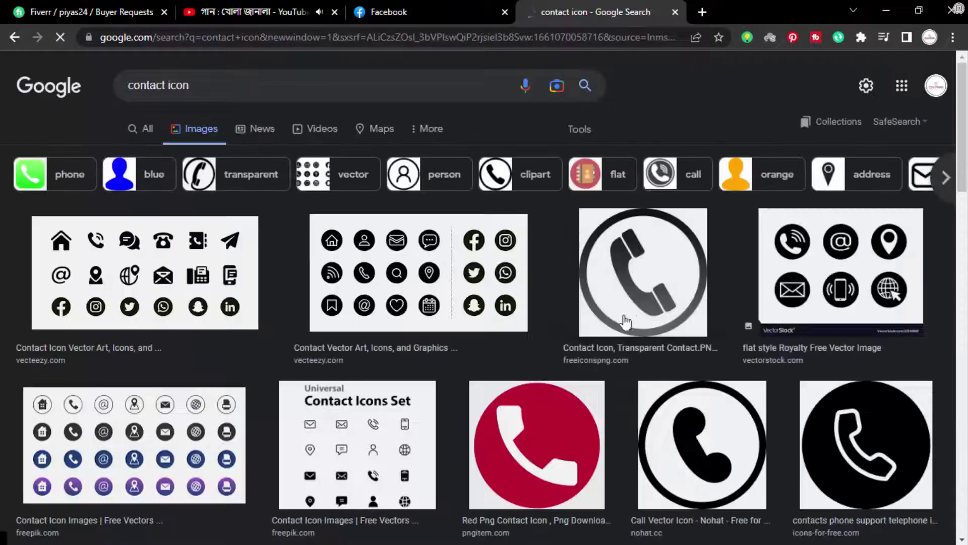
{"action": "scroll", "coordinate": [628, 320], "scroll_direction": "down", "scroll_amount": 5}
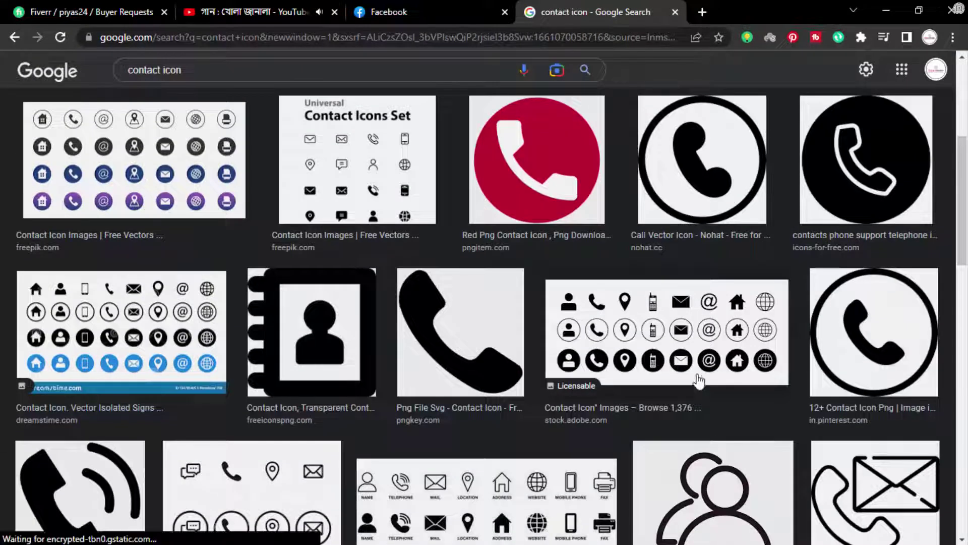
{"action": "scroll", "coordinate": [699, 381], "scroll_direction": "down", "scroll_amount": 10}
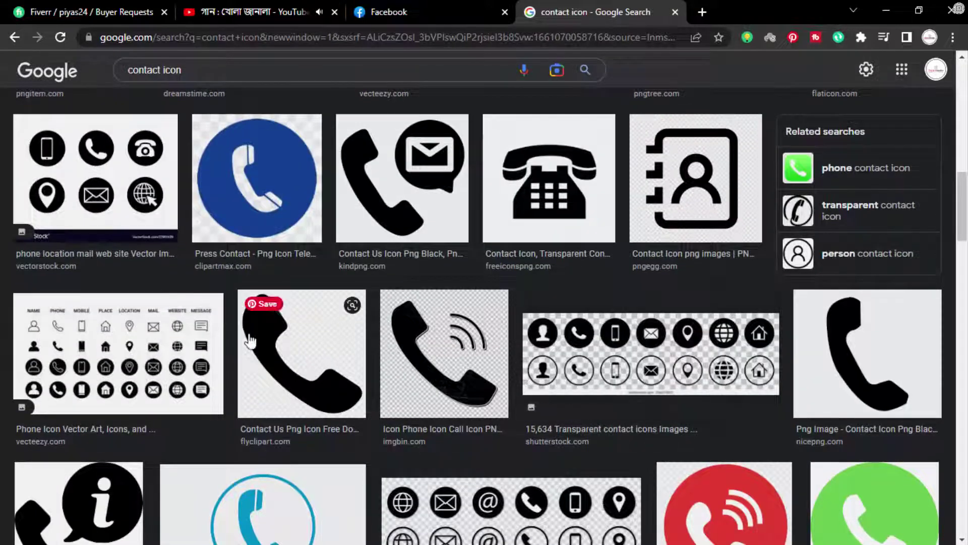
{"action": "scroll", "coordinate": [231, 370], "scroll_direction": "down", "scroll_amount": 4}
{"action": "scroll", "coordinate": [327, 391], "scroll_direction": "down", "scroll_amount": 14}
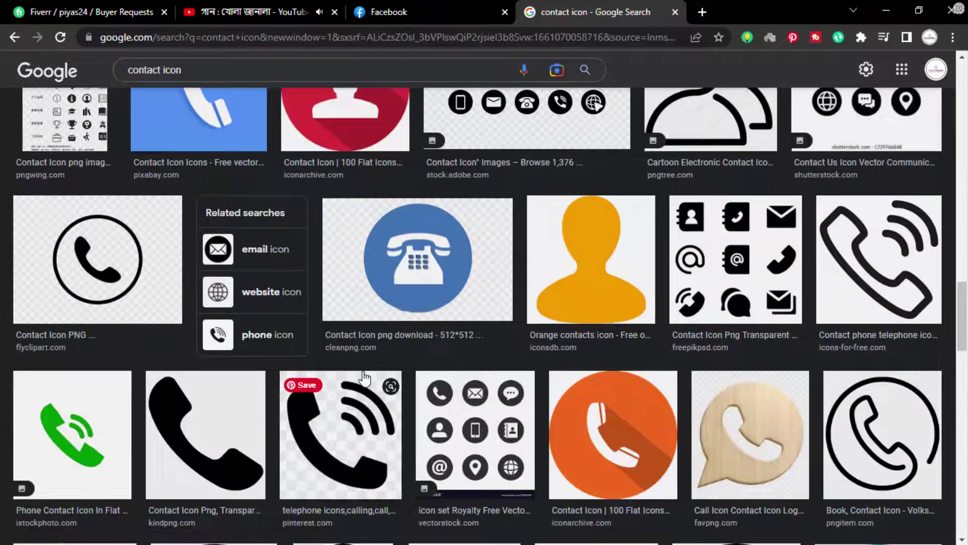
{"action": "left_click", "coordinate": [736, 260]}
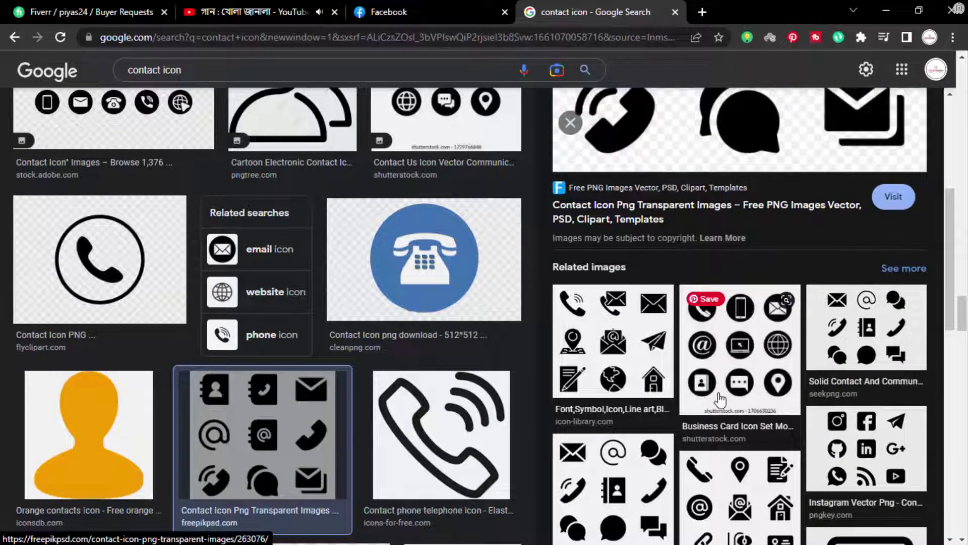
{"action": "left_click", "coordinate": [869, 325]}
{"action": "right_click", "coordinate": [735, 202]}
{"action": "left_click", "coordinate": [783, 370]}
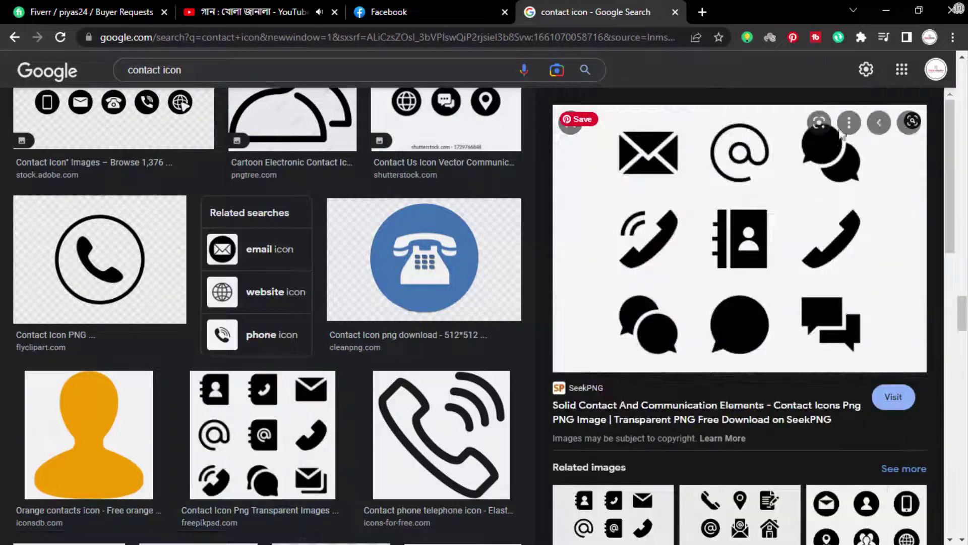
Switch to Illustrator, paste the contact icon sheet below the flyer, and convert it to vectors with Image Trace and Expand.
{"action": "left_click", "coordinate": [887, 11]}
{"action": "left_click_drag", "start_coordinate": [410, 433], "coordinate": [467, 333]}
{"action": "key", "text": "ctrl+v"}
{"action": "left_click_drag", "start_coordinate": [443, 303], "coordinate": [416, 385]}
{"action": "key", "text": "ctrl+space"}
{"action": "left_click_drag", "start_coordinate": [403, 383], "coordinate": [580, 438]}
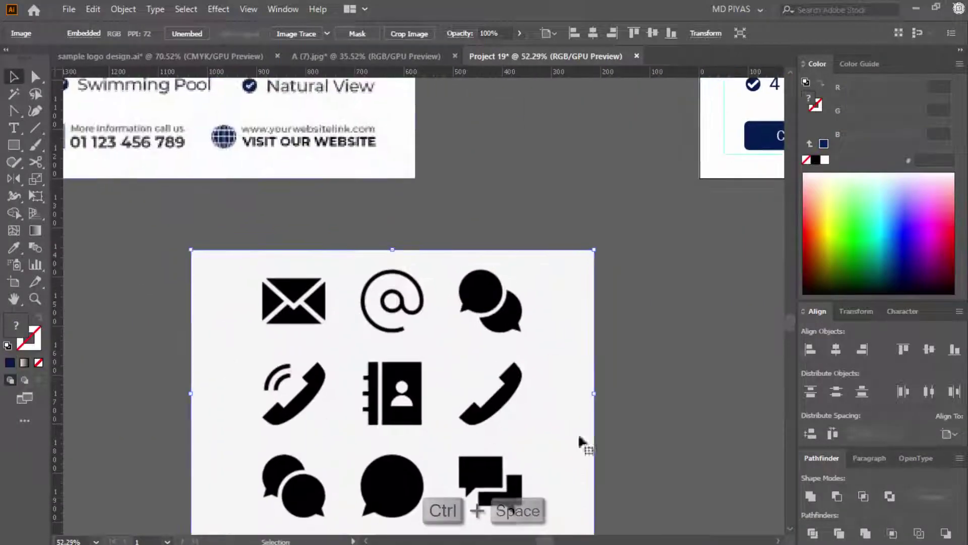
{"action": "left_click", "coordinate": [309, 34]}
{"action": "left_click", "coordinate": [379, 32]}
Ungroup the traced icon sheet and delete its white background.
{"action": "left_click", "coordinate": [536, 239]}
{"action": "right_click", "coordinate": [534, 256]}
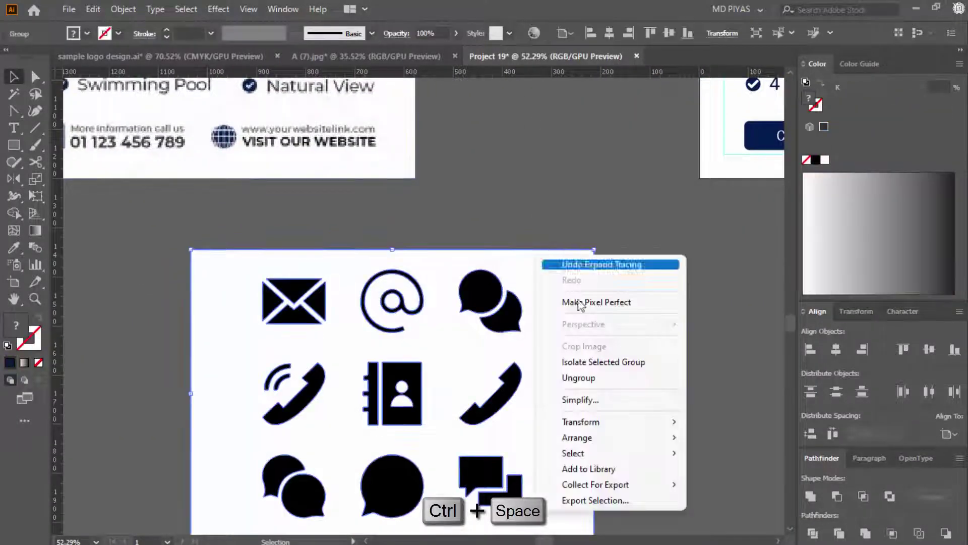
{"action": "left_click", "coordinate": [580, 378]}
{"action": "left_click", "coordinate": [630, 359]}
{"action": "left_click_drag", "start_coordinate": [615, 356], "coordinate": [600, 252]}
{"action": "left_click_drag", "start_coordinate": [407, 272], "coordinate": [473, 273]}
{"action": "key", "text": "ctrl+z"}
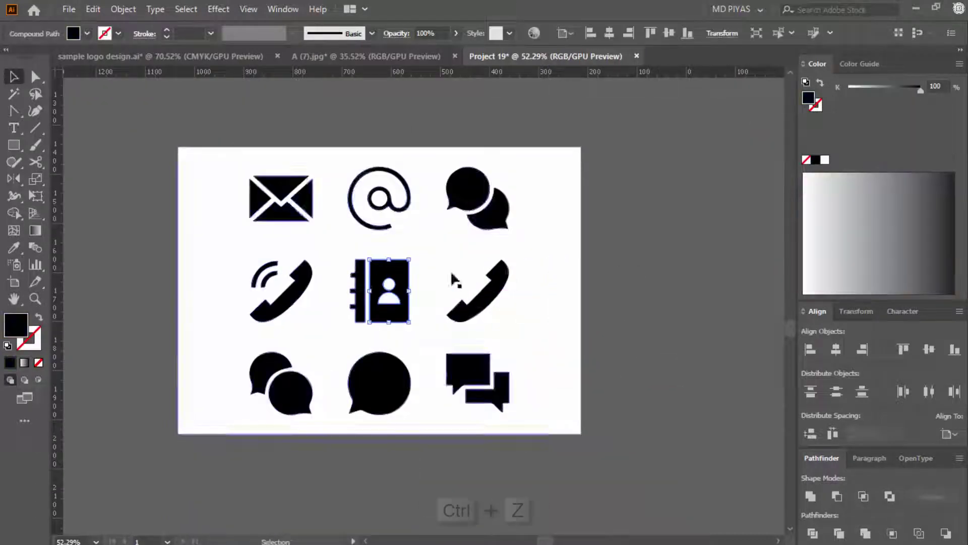
{"action": "left_click", "coordinate": [360, 276], "text": "shift"}
{"action": "left_click", "coordinate": [569, 249]}
{"action": "key", "text": "Delete"}
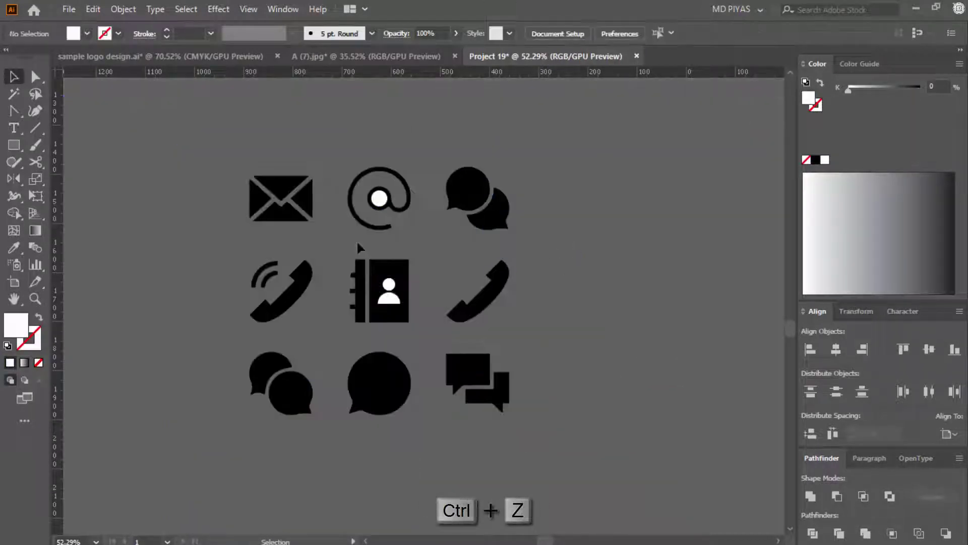
Keep only the address-book icon from the traced set and place it, scaled down, beside the flyer's phone text.
{"action": "left_click_drag", "start_coordinate": [393, 309], "coordinate": [609, 309]}
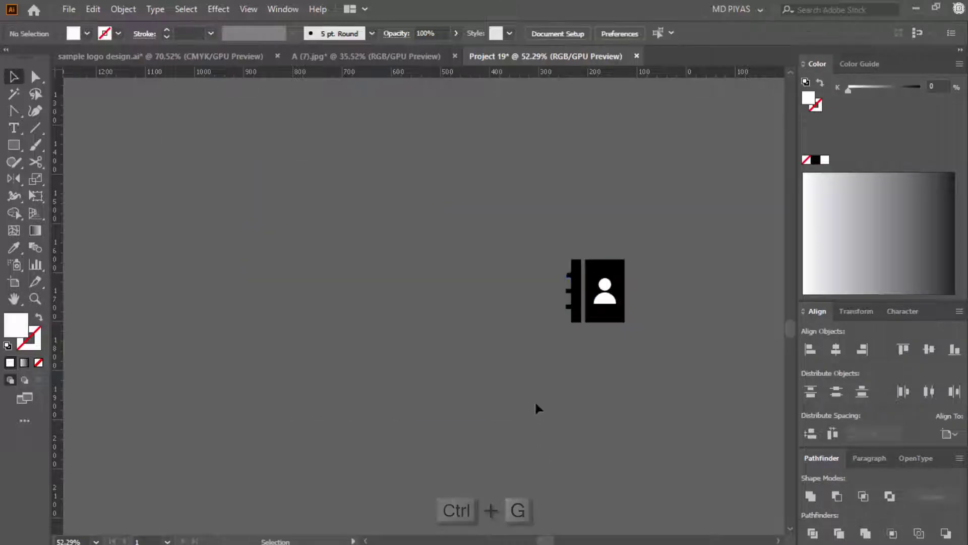
{"action": "left_click_drag", "start_coordinate": [536, 407], "coordinate": [378, 411]}
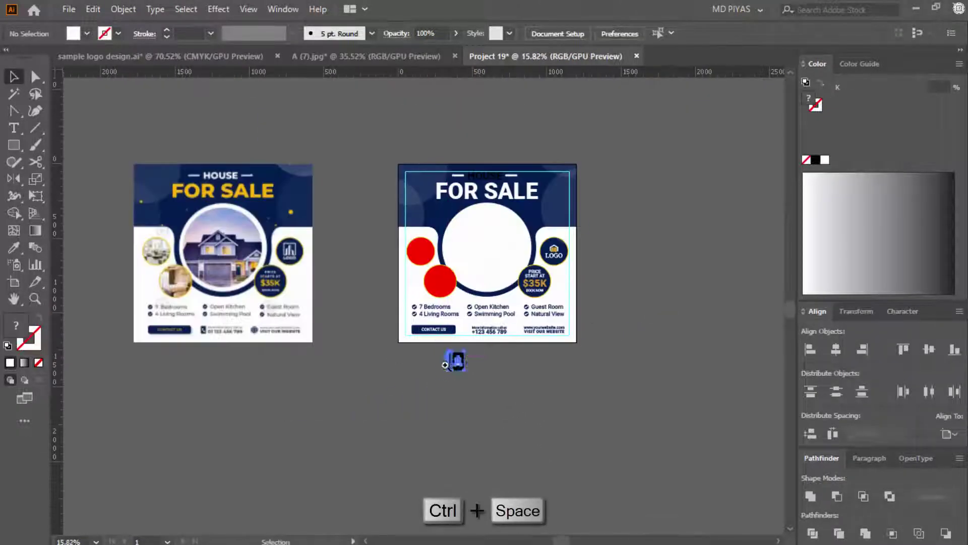
{"action": "left_click_drag", "start_coordinate": [445, 364], "coordinate": [510, 365]}
{"action": "left_click_drag", "start_coordinate": [367, 495], "coordinate": [409, 378]}
{"action": "left_click_drag", "start_coordinate": [398, 378], "coordinate": [691, 387]}
{"action": "left_click_drag", "start_coordinate": [352, 495], "coordinate": [600, 378]}
Recolour the address-book icon's black parts with the flyer's dark navy (031D4F).
{"action": "key", "text": "a"}
{"action": "left_click", "coordinate": [365, 362]}
{"action": "left_click", "coordinate": [171, 335]}
{"action": "key", "text": "v"}
{"action": "left_click", "coordinate": [350, 449]}
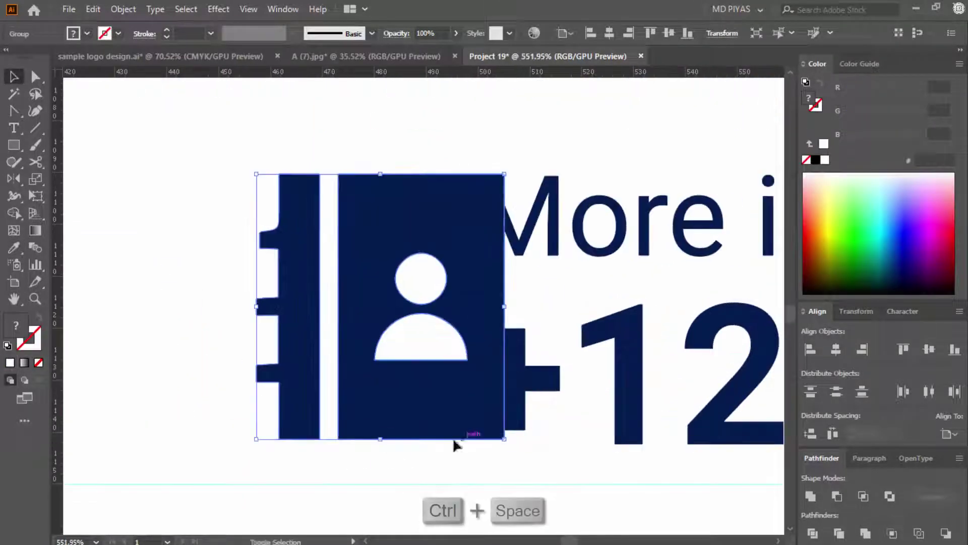
Move the address-book icon clear of the phone text, group the two text lines, and centre the icon vertically on them.
{"action": "left_click_drag", "start_coordinate": [455, 404], "coordinate": [342, 405]}
{"action": "left_click_drag", "start_coordinate": [415, 371], "coordinate": [270, 371], "text": "ctrl"}
{"action": "left_click", "coordinate": [470, 383]}
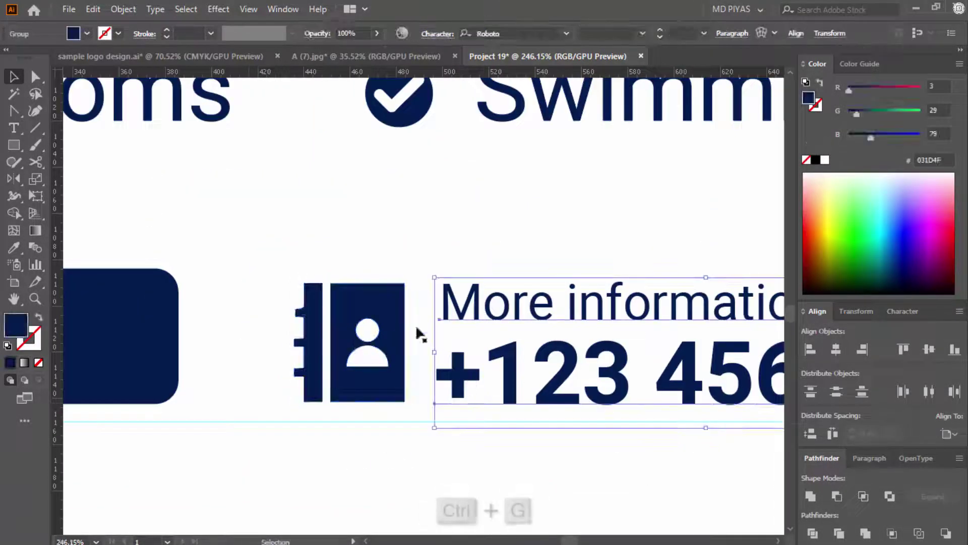
{"action": "left_click", "coordinate": [390, 335]}
{"action": "left_click", "coordinate": [473, 314], "text": "shift"}
{"action": "left_click", "coordinate": [473, 314]}
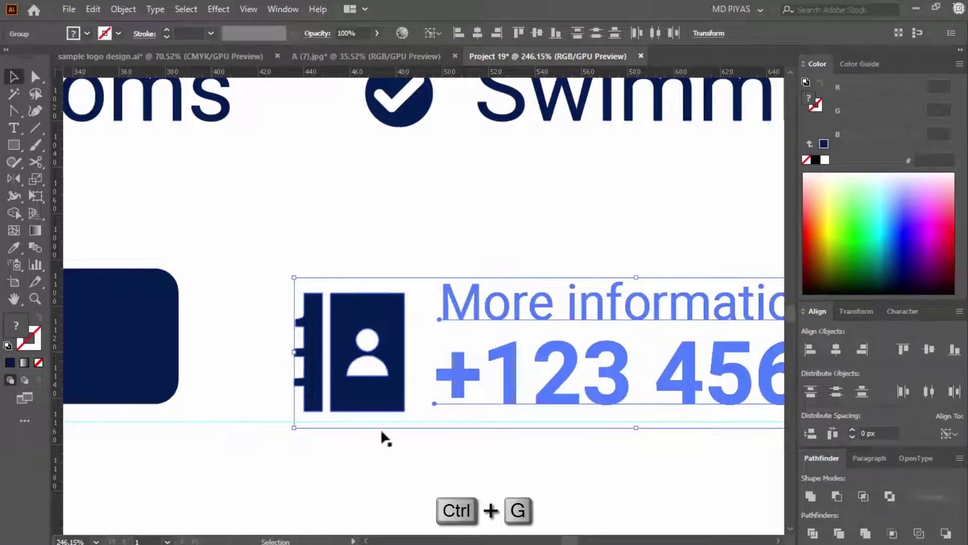
Enlarge the address-book icon slightly, keeping its proportions.
{"action": "left_click", "coordinate": [367, 370]}
{"action": "left_click_drag", "start_coordinate": [295, 294], "coordinate": [283, 281], "text": "shift"}
{"action": "left_click", "coordinate": [471, 439]}
{"action": "left_click_drag", "start_coordinate": [471, 439], "coordinate": [325, 447], "text": "ctrl"}
Switch to Chrome and search Google Images for "internet icon".
{"action": "left_click_drag", "start_coordinate": [549, 479], "coordinate": [569, 438]}
{"action": "left_click", "coordinate": [568, 532]}
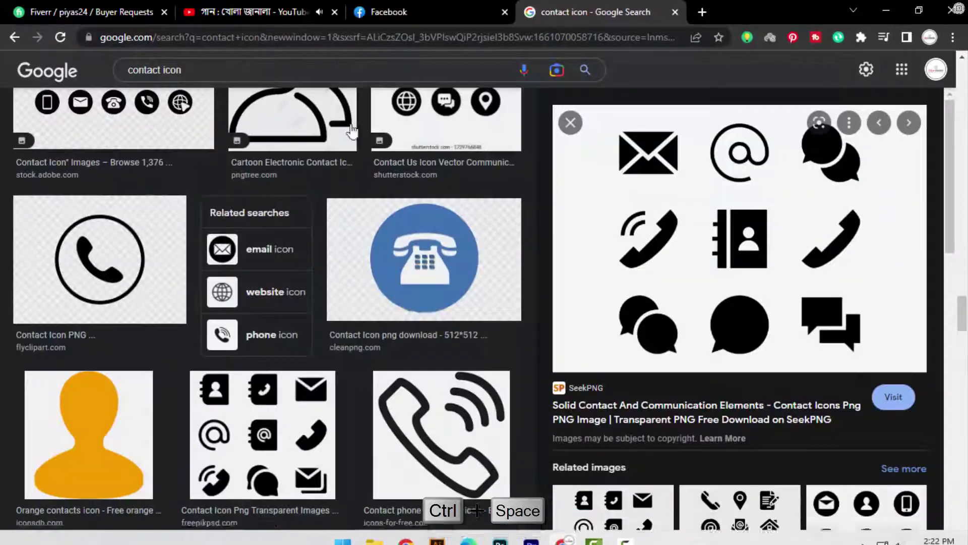
{"action": "scroll", "coordinate": [519, 273], "scroll_direction": "up", "scroll_amount": 8}
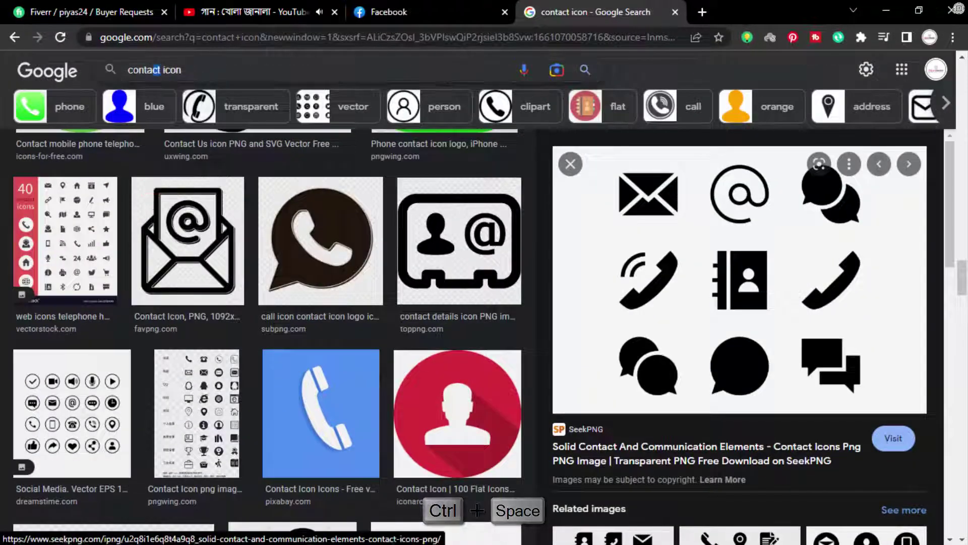
{"action": "double_click", "coordinate": [133, 70]}
{"action": "type", "text": "internet"}
{"action": "key", "text": "Return"}
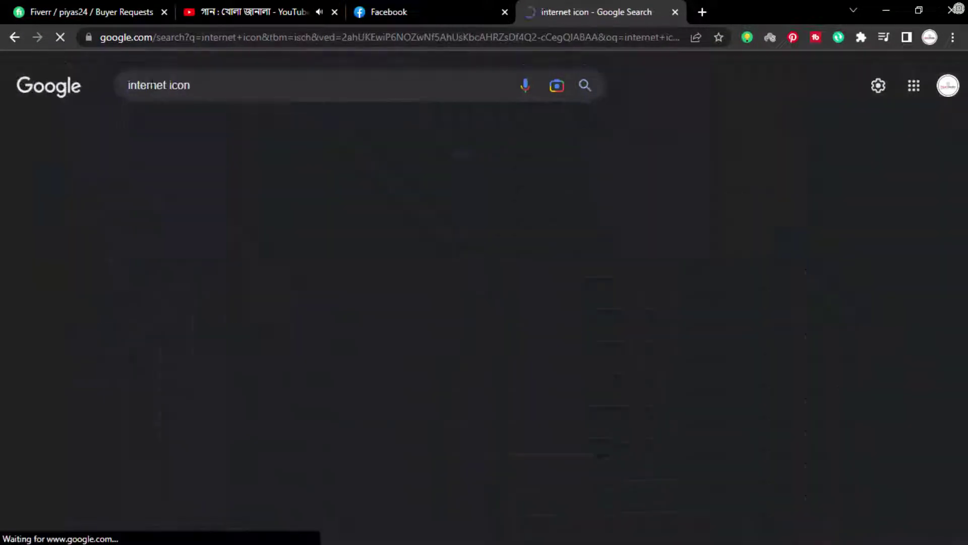
Preview several globe images in the results and refine the image search to "internet icon jpg".
{"action": "left_click", "coordinate": [229, 274]}
{"action": "scroll", "coordinate": [680, 290], "scroll_direction": "down", "scroll_amount": 7}
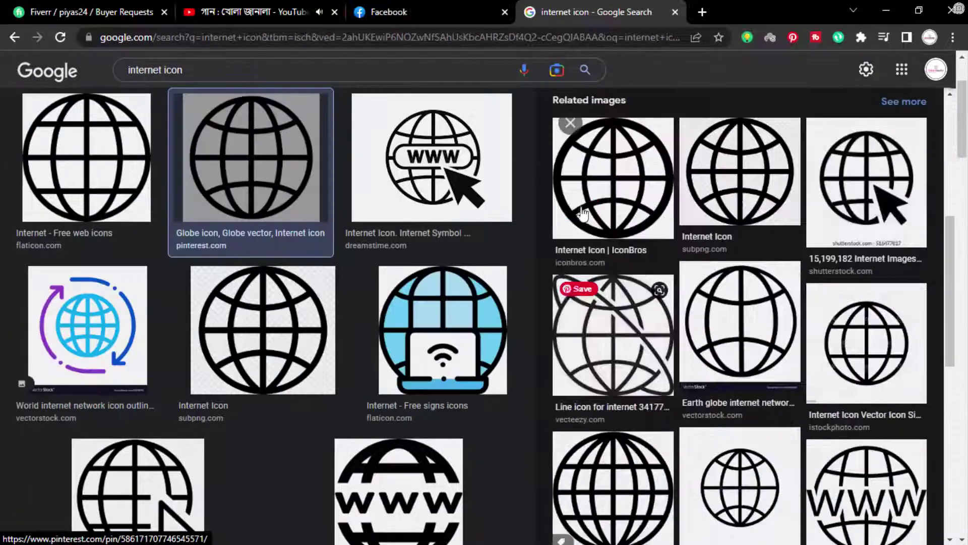
{"action": "left_click", "coordinate": [618, 179]}
{"action": "scroll", "coordinate": [726, 175], "scroll_direction": "down", "scroll_amount": 5}
{"action": "left_click", "coordinate": [618, 281]}
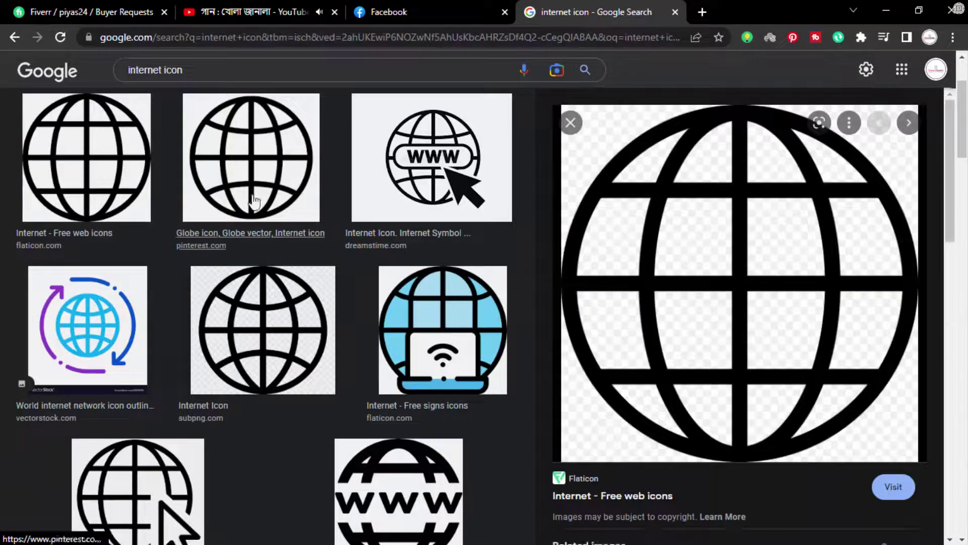
{"action": "type", "text": "jpg"}
{"action": "key", "text": "Return"}
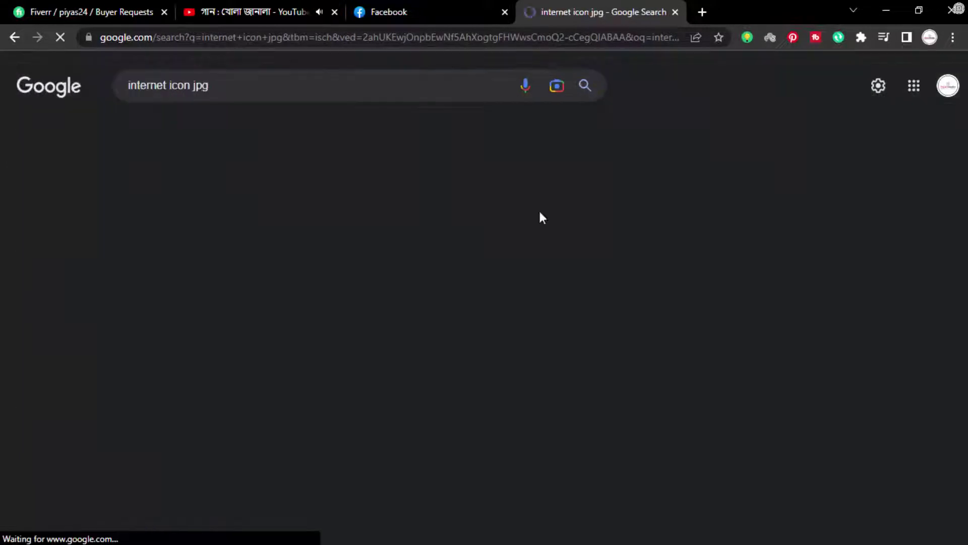
Open the VectorStock globe symbol among the related images and copy the image.
{"action": "left_click", "coordinate": [120, 283]}
{"action": "scroll", "coordinate": [655, 323], "scroll_direction": "down", "scroll_amount": 6}
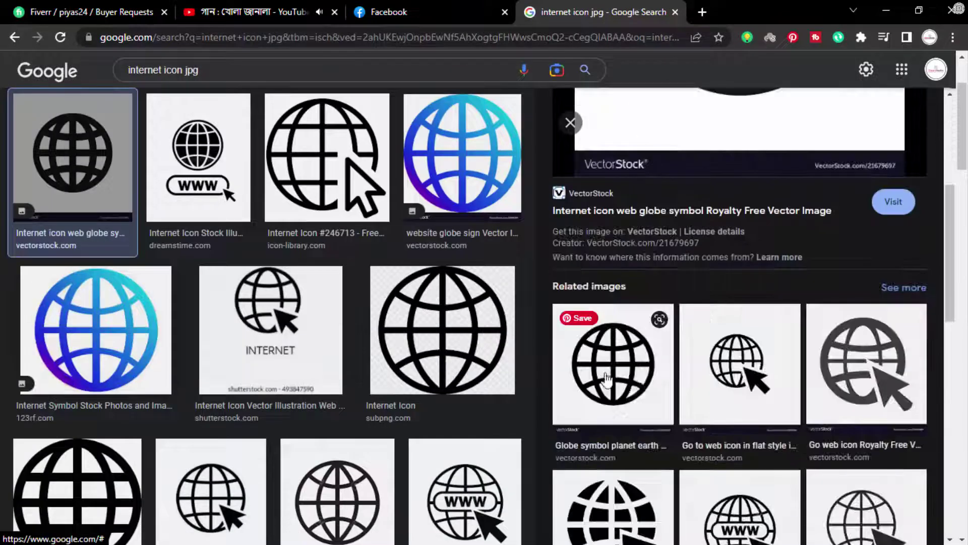
{"action": "left_click", "coordinate": [623, 361]}
{"action": "right_click", "coordinate": [738, 223]}
{"action": "left_click", "coordinate": [798, 392]}
Switch to Illustrator, paste the globe image below the flyer, and convert it to vectors with Image Trace and Expand.
{"action": "left_click", "coordinate": [886, 10]}
{"action": "left_click_drag", "start_coordinate": [588, 266], "coordinate": [545, 270]}
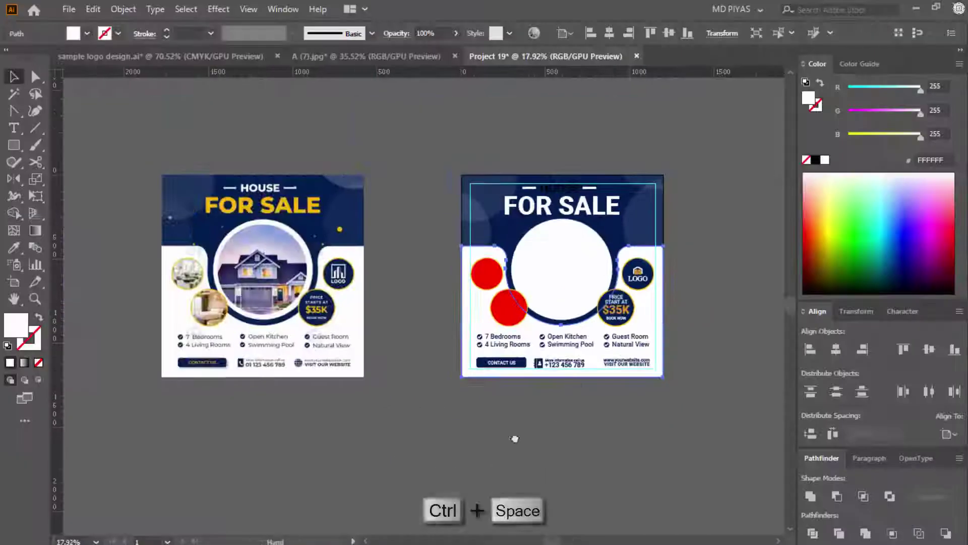
{"action": "left_click_drag", "start_coordinate": [515, 436], "coordinate": [492, 332]}
{"action": "key", "text": "ctrl+v"}
{"action": "left_click_drag", "start_coordinate": [398, 289], "coordinate": [437, 291]}
{"action": "mouse_move", "coordinate": [472, 346]}
{"action": "left_mouse_down"}
{"action": "mouse_move", "coordinate": [354, 463]}
{"action": "mouse_move", "coordinate": [352, 454]}
{"action": "left_mouse_up"}
{"action": "left_click_drag", "start_coordinate": [349, 460], "coordinate": [297, 469]}
{"action": "mouse_move", "coordinate": [297, 470]}
{"action": "left_mouse_down"}
{"action": "mouse_move", "coordinate": [376, 353]}
{"action": "mouse_move", "coordinate": [453, 347]}
{"action": "mouse_move", "coordinate": [469, 366]}
{"action": "left_mouse_up"}
{"action": "left_click", "coordinate": [311, 34]}
{"action": "left_click", "coordinate": [363, 34]}
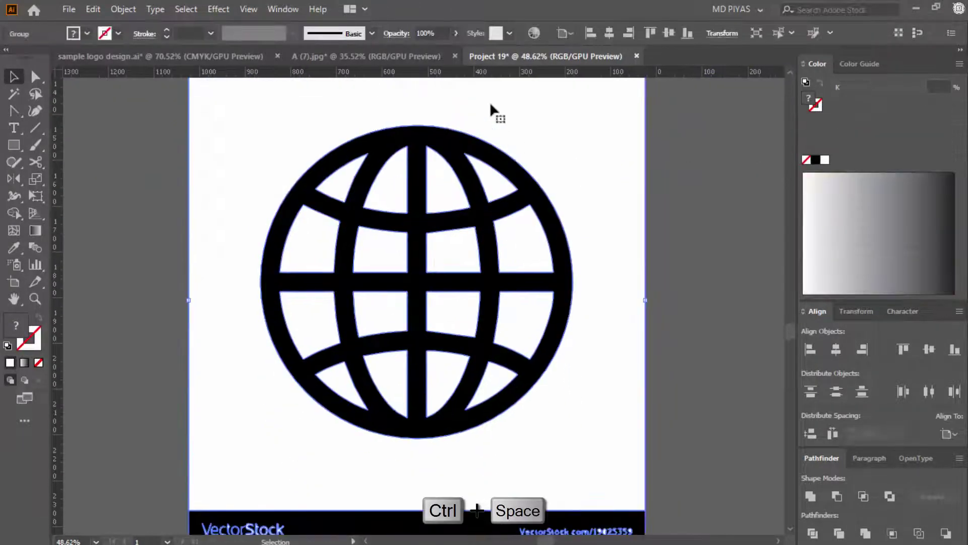
Ungroup the traced globe artwork and delete its white background.
{"action": "right_click", "coordinate": [594, 147]}
{"action": "left_click", "coordinate": [662, 270]}
{"action": "left_click", "coordinate": [686, 272]}
{"action": "left_click", "coordinate": [602, 216]}
{"action": "key", "text": "Delete"}
Move the black globe aside and delete the leftover white pieces and the VectorStock strip.
{"action": "left_click_drag", "start_coordinate": [560, 240], "coordinate": [214, 234]}
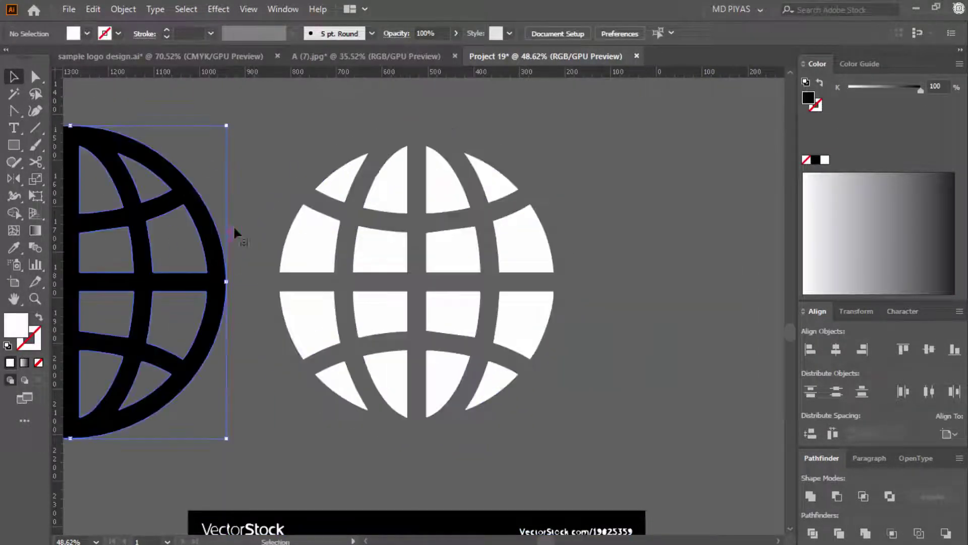
{"action": "left_click_drag", "start_coordinate": [585, 237], "coordinate": [456, 240]}
{"action": "left_click_drag", "start_coordinate": [386, 172], "coordinate": [615, 334]}
{"action": "key", "text": "Delete"}
{"action": "left_click_drag", "start_coordinate": [639, 399], "coordinate": [328, 430]}
{"action": "key", "text": "Delete"}
{"action": "left_click_drag", "start_coordinate": [313, 282], "coordinate": [720, 255]}
{"action": "left_click", "coordinate": [148, 158]}
Scale the black globe down proportionally and move it beside the website text along the flyer's lower edge.
{"action": "left_click_drag", "start_coordinate": [550, 354], "coordinate": [447, 348], "text": "ctrl+space"}
{"action": "left_click_drag", "start_coordinate": [634, 278], "coordinate": [458, 298], "text": "space"}
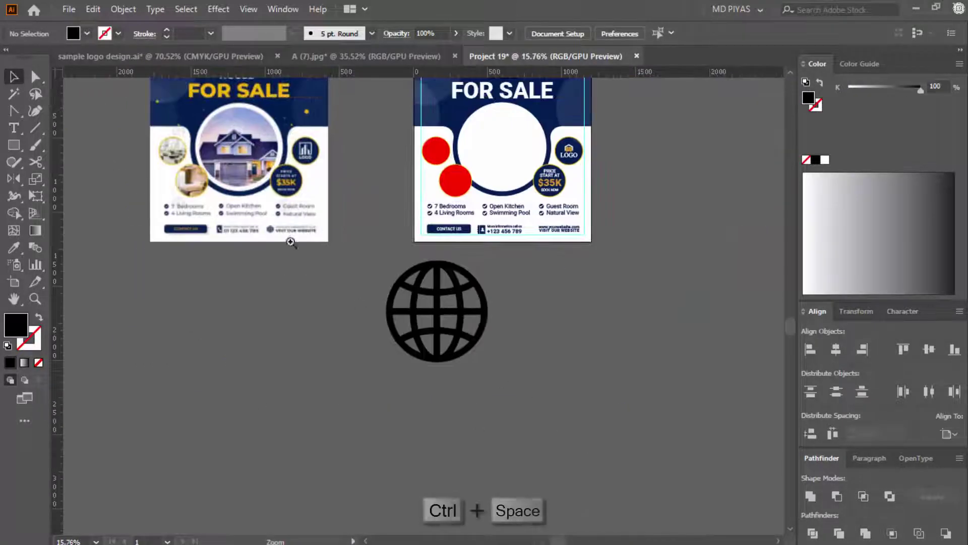
{"action": "left_click_drag", "start_coordinate": [257, 226], "coordinate": [383, 328], "text": "ctrl+space"}
{"action": "left_click_drag", "start_coordinate": [539, 368], "coordinate": [428, 363], "text": "ctrl+space"}
{"action": "left_click", "coordinate": [575, 361]}
{"action": "left_click_drag", "start_coordinate": [631, 323], "coordinate": [525, 325], "text": "alt+shift"}
{"action": "left_click_drag", "start_coordinate": [525, 325], "coordinate": [656, 334], "text": "ctrl+space"}
{"action": "left_click_drag", "start_coordinate": [577, 355], "coordinate": [640, 331]}
{"action": "left_click_drag", "start_coordinate": [683, 362], "coordinate": [604, 362], "text": "alt+shift"}
{"action": "left_click_drag", "start_coordinate": [582, 367], "coordinate": [642, 171]}
Group the web address line with the VISIT OUR WEBSITE line.
{"action": "left_click_drag", "start_coordinate": [683, 160], "coordinate": [747, 166], "text": "ctrl+space"}
{"action": "left_click_drag", "start_coordinate": [732, 167], "coordinate": [650, 291], "text": "space"}
{"action": "left_click", "coordinate": [557, 311]}
{"action": "left_click", "coordinate": [580, 236], "text": "shift"}
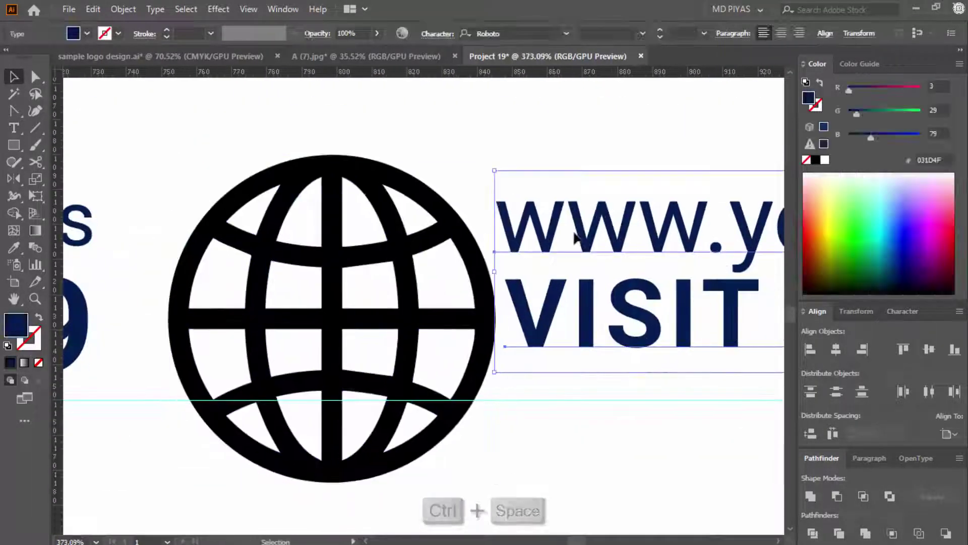
{"action": "key", "text": "ctrl+g"}
Shrink the globe to the website text's height, place it just before the text, and fill it with the dark navy (031D4F).
{"action": "left_click_drag", "start_coordinate": [394, 236], "coordinate": [639, 282]}
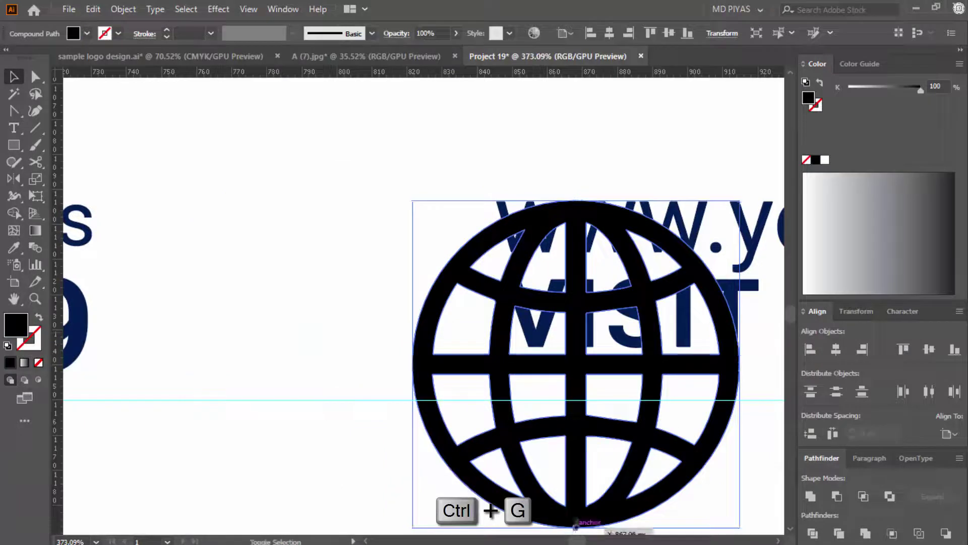
{"action": "left_click_drag", "start_coordinate": [577, 528], "coordinate": [579, 347], "text": "shift"}
{"action": "left_click", "coordinate": [595, 373]}
{"action": "left_click_drag", "start_coordinate": [578, 281], "coordinate": [637, 304], "text": "ctrl+space"}
{"action": "left_click_drag", "start_coordinate": [617, 326], "coordinate": [377, 326]}
{"action": "left_click", "coordinate": [507, 299]}
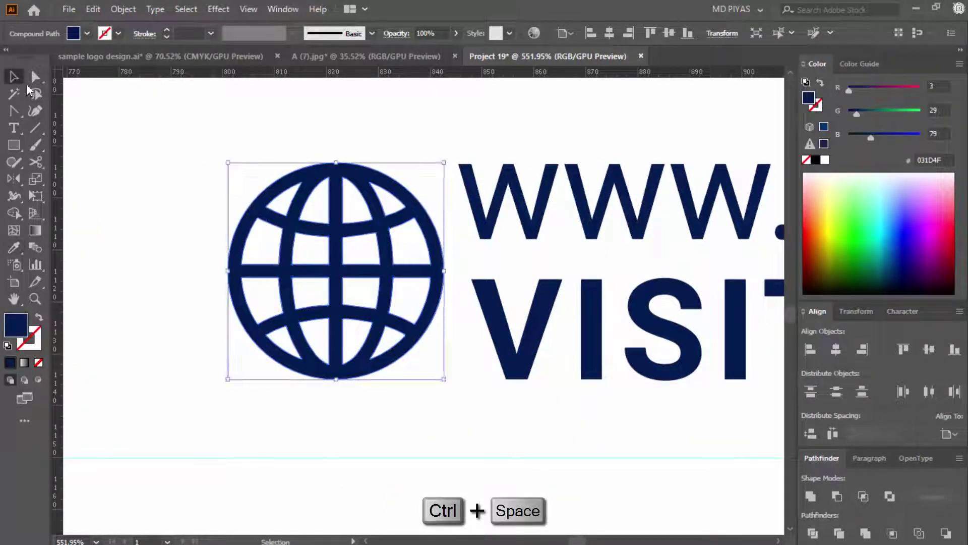
Move the globe icon slightly away from the website text to widen the gap between them.
{"action": "left_click", "coordinate": [433, 348]}
{"action": "left_click_drag", "start_coordinate": [429, 274], "coordinate": [409, 275]}
{"action": "left_click", "coordinate": [443, 329]}
{"action": "mouse_move", "coordinate": [515, 294]}
{"action": "left_mouse_down", "text": "ctrl+space"}
{"action": "mouse_move", "coordinate": [474, 296]}
{"action": "mouse_move", "coordinate": [529, 287]}
{"action": "left_mouse_up", "text": "ctrl+space"}
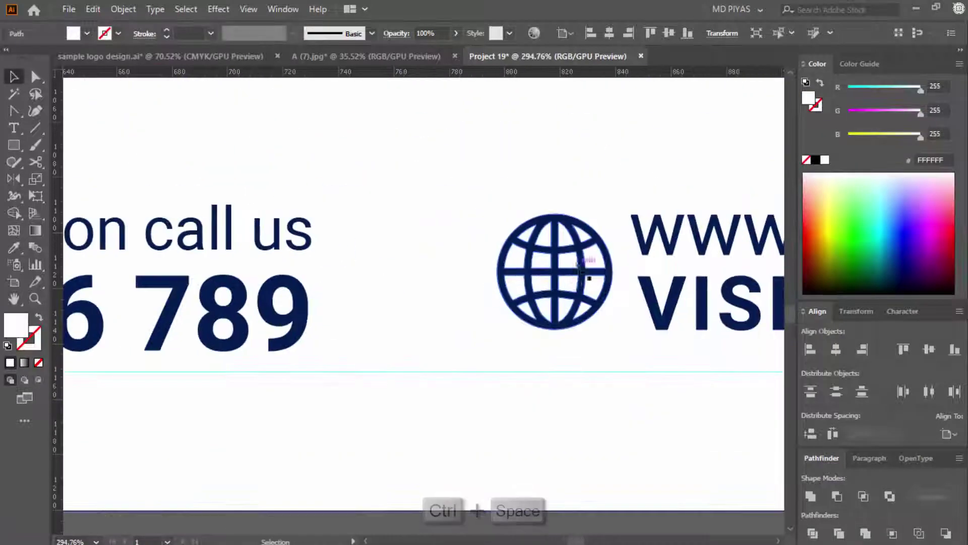
{"action": "left_click_drag", "start_coordinate": [579, 265], "coordinate": [575, 266]}
{"action": "left_click", "coordinate": [549, 385]}
{"action": "left_click_drag", "start_coordinate": [544, 362], "coordinate": [479, 354], "text": "ctrl+space"}
{"action": "key", "text": "ctrl+0"}
{"action": "left_click_drag", "start_coordinate": [619, 374], "coordinate": [651, 282], "text": "space"}
{"action": "left_click", "coordinate": [701, 318]}
Enlarge the globe icon slightly and align it with the website text group, using the globe as the key object.
{"action": "left_click_drag", "start_coordinate": [543, 406], "coordinate": [772, 398], "text": "ctrl+space"}
{"action": "left_click", "coordinate": [524, 393]}
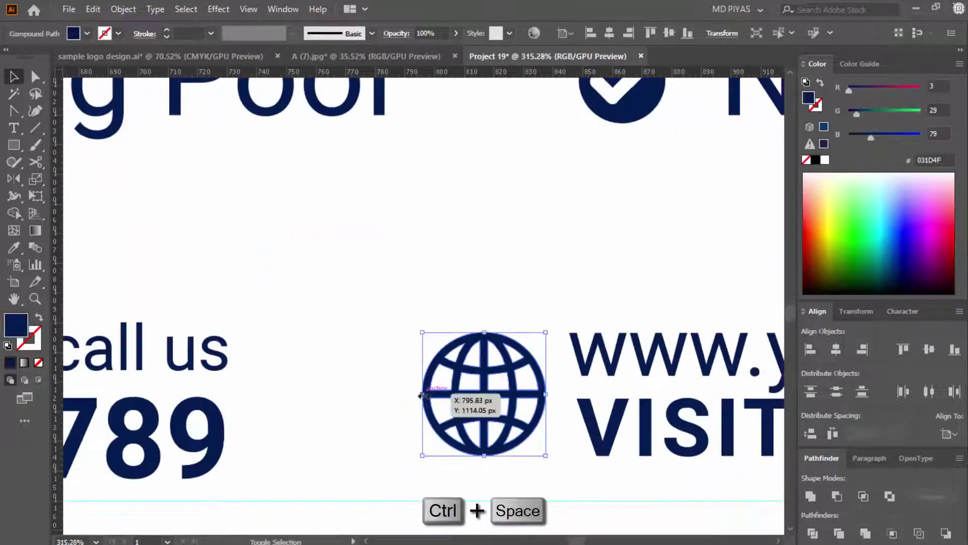
{"action": "left_click_drag", "start_coordinate": [420, 396], "coordinate": [418, 397], "text": "shift"}
{"action": "left_click", "coordinate": [548, 378]}
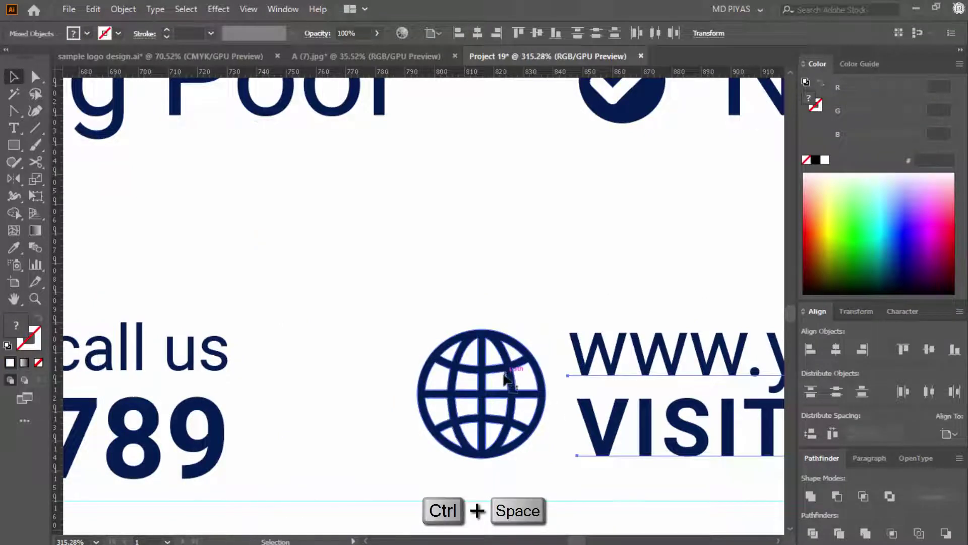
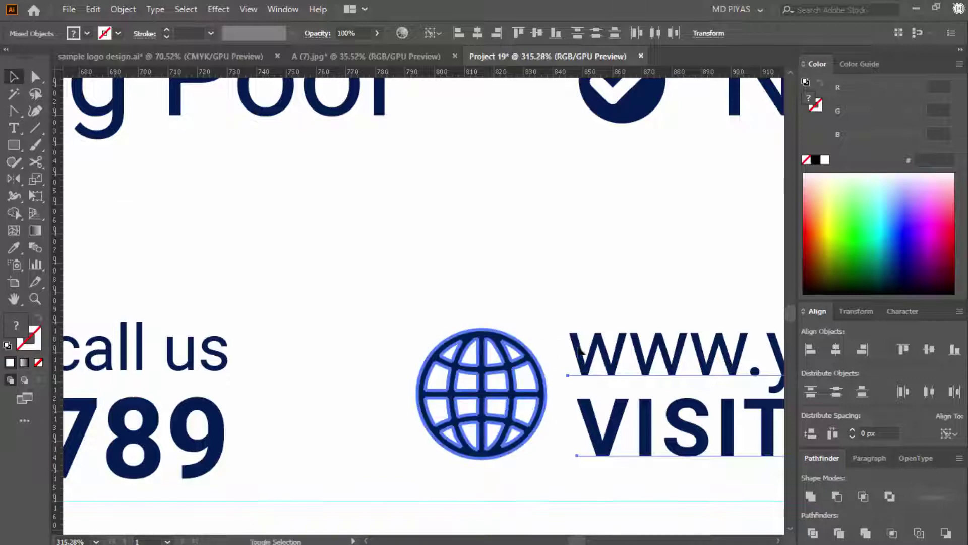
{"action": "double_click", "coordinate": [546, 289]}
{"action": "key", "text": "Escape"}
{"action": "left_click_drag", "start_coordinate": [524, 281], "coordinate": [335, 347], "text": "ctrl+space"}
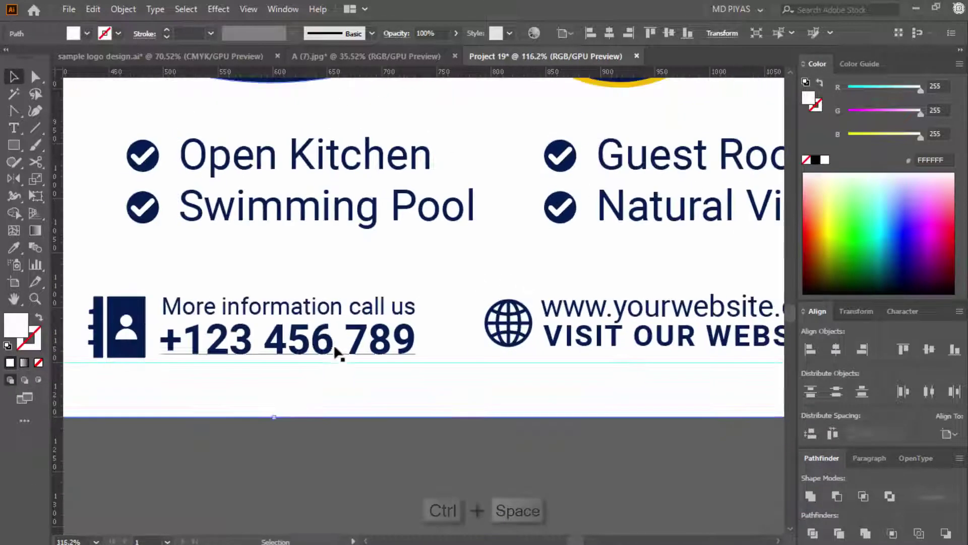
Vertically centre the globe icon and the website text group on each other.
{"action": "left_click", "coordinate": [547, 339]}
{"action": "left_click", "coordinate": [515, 319], "text": "shift"}
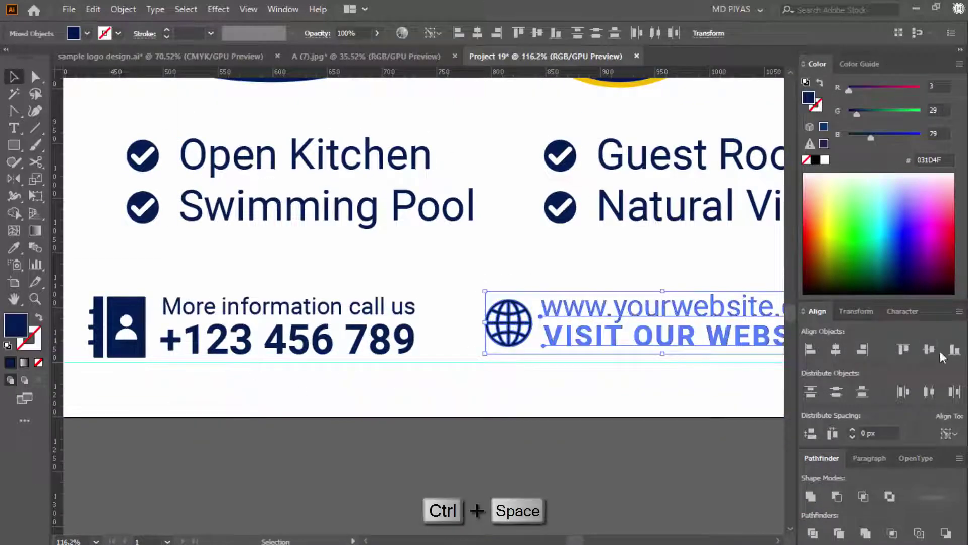
{"action": "left_click", "coordinate": [930, 349]}
{"action": "left_click", "coordinate": [640, 436]}
{"action": "left_click_drag", "start_coordinate": [639, 437], "coordinate": [404, 414], "text": "ctrl+space"}
{"action": "left_click_drag", "start_coordinate": [566, 370], "coordinate": [686, 384], "text": "ctrl+space"}
{"action": "left_click_drag", "start_coordinate": [782, 422], "coordinate": [463, 389], "text": "space"}
{"action": "left_click", "coordinate": [529, 395]}
{"action": "left_click", "coordinate": [612, 319]}
{"action": "mouse_move", "coordinate": [612, 320]}
{"action": "left_mouse_down", "text": "ctrl+space"}
{"action": "mouse_move", "coordinate": [514, 314]}
{"action": "mouse_move", "coordinate": [606, 305]}
{"action": "left_mouse_up", "text": "ctrl+space"}
{"action": "left_click_drag", "start_coordinate": [707, 317], "coordinate": [624, 293], "text": "space"}
{"action": "left_click_drag", "start_coordinate": [770, 291], "coordinate": [655, 303], "text": "space"}
{"action": "left_click", "coordinate": [620, 314]}
Fill the ellipse inside the flyer's central white ring with black.
{"action": "left_click_drag", "start_coordinate": [432, 285], "coordinate": [739, 302], "text": "ctrl+space"}
{"action": "left_click", "coordinate": [496, 276]}
{"action": "key", "text": "ctrl+y"}
{"action": "left_click_drag", "start_coordinate": [739, 302], "coordinate": [386, 281], "text": "space"}
{"action": "left_click", "coordinate": [406, 267]}
{"action": "key", "text": "ctrl+y"}
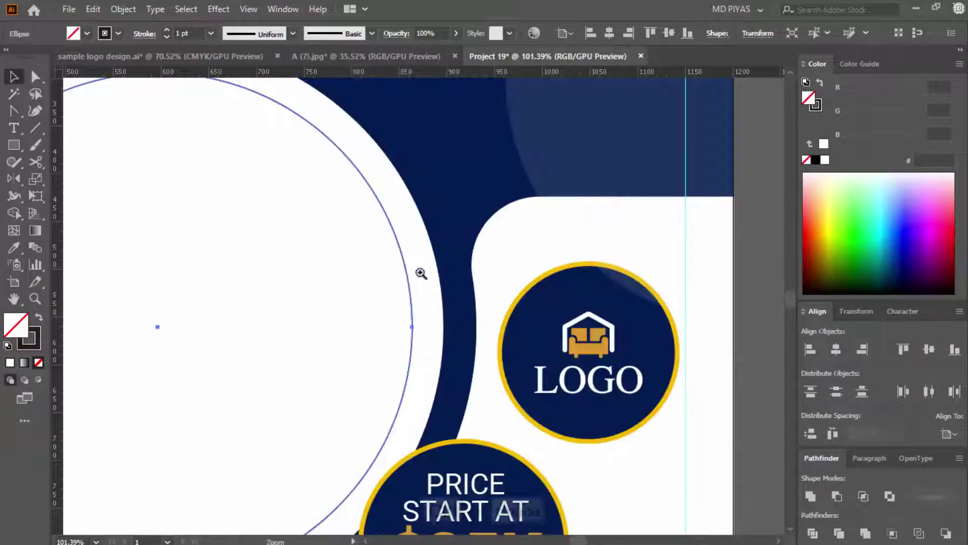
{"action": "left_click_drag", "start_coordinate": [451, 280], "coordinate": [379, 288]}
{"action": "left_click", "coordinate": [816, 160]}
{"action": "left_click", "coordinate": [702, 269]}
{"action": "left_click_drag", "start_coordinate": [702, 268], "coordinate": [616, 287]}
{"action": "left_click_drag", "start_coordinate": [477, 325], "coordinate": [492, 340]}
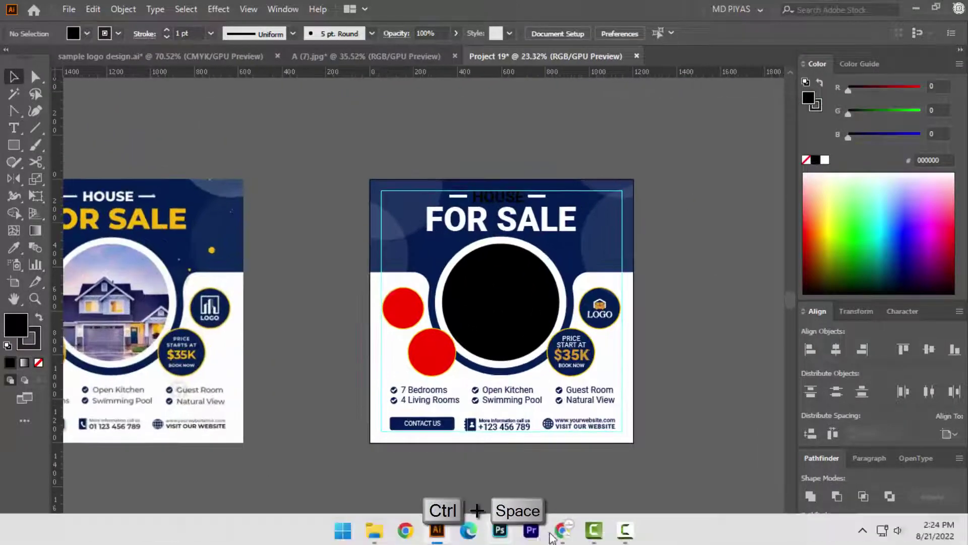
Switch to Chrome and search Google Images for "house".
{"action": "left_click", "coordinate": [559, 532]}
{"action": "triple_click", "coordinate": [427, 76]}
{"action": "type", "text": "hous"}
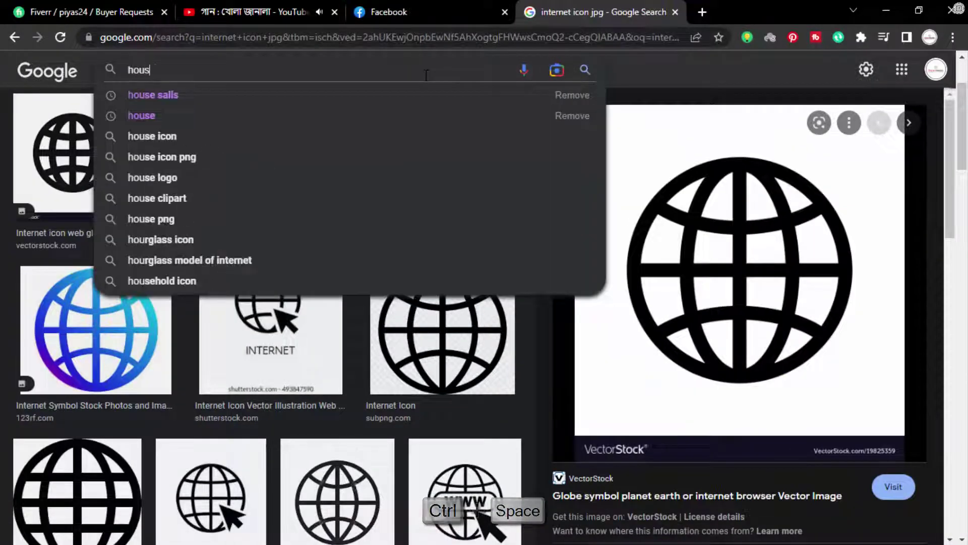
{"action": "type", "text": "e"}
{"action": "key", "text": "Return"}
Open the Booking.com villa image with the swimming pool from the results and copy it.
{"action": "right_click", "coordinate": [939, 307]}
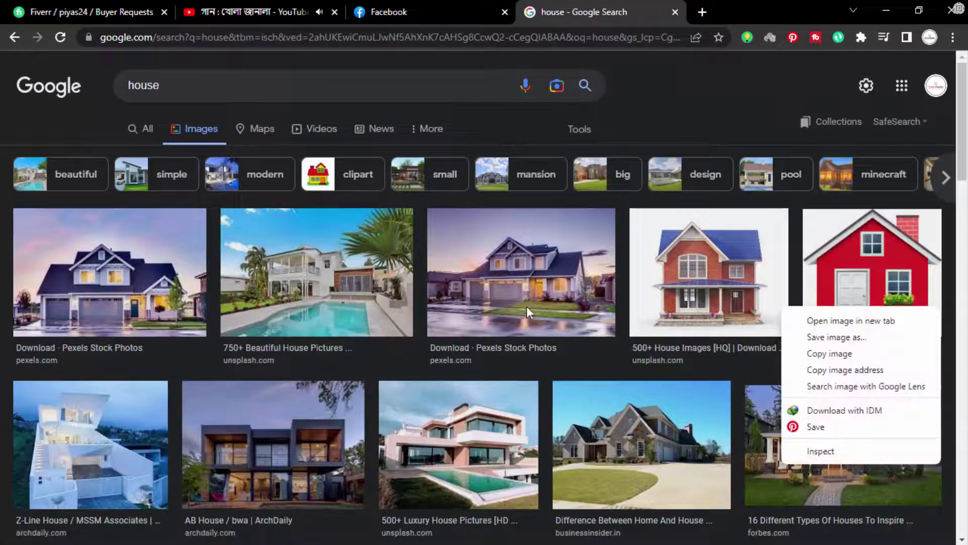
{"action": "scroll", "coordinate": [527, 307], "scroll_direction": "down", "scroll_amount": 5}
{"action": "left_click", "coordinate": [716, 313]}
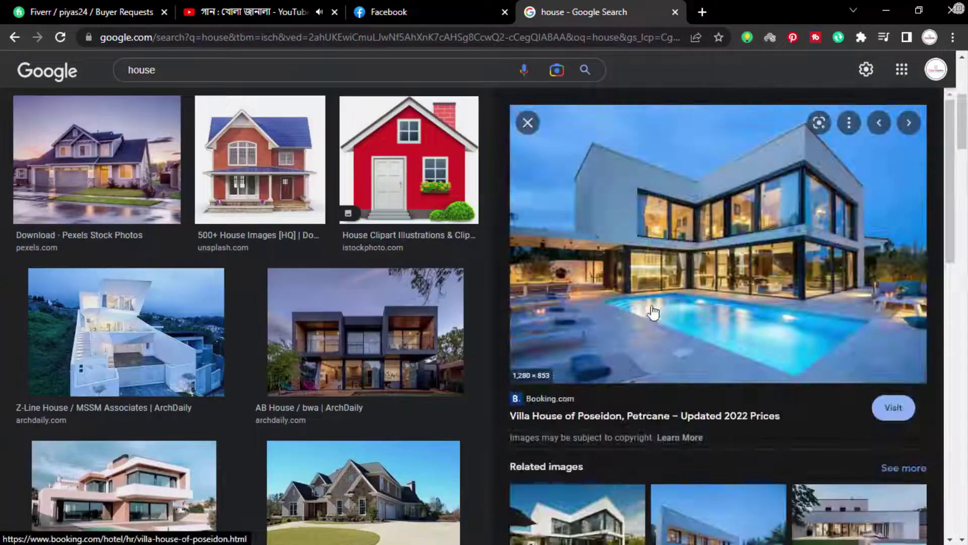
{"action": "right_click", "coordinate": [664, 204]}
{"action": "left_click", "coordinate": [725, 373]}
Return to Illustrator and place a copy of the black central circle on the empty canvas beside the artboard.
{"action": "left_click", "coordinate": [886, 10]}
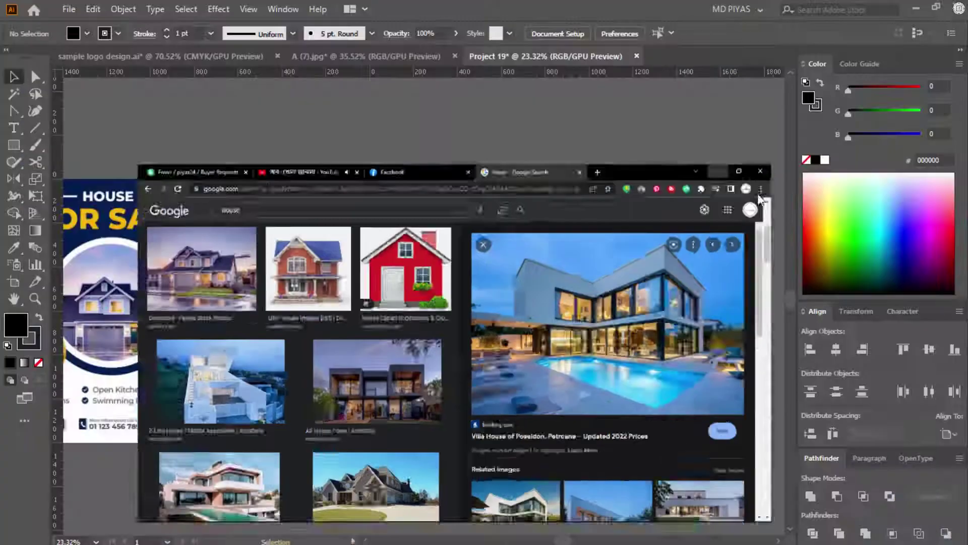
{"action": "key", "text": "ctrl+space"}
{"action": "left_click_drag", "start_coordinate": [702, 323], "coordinate": [391, 343]}
{"action": "left_click_drag", "start_coordinate": [249, 311], "coordinate": [624, 311]}
Paste the villa photo, move it over the copied black circle and send it to the back.
{"action": "key", "text": "ctrl+v"}
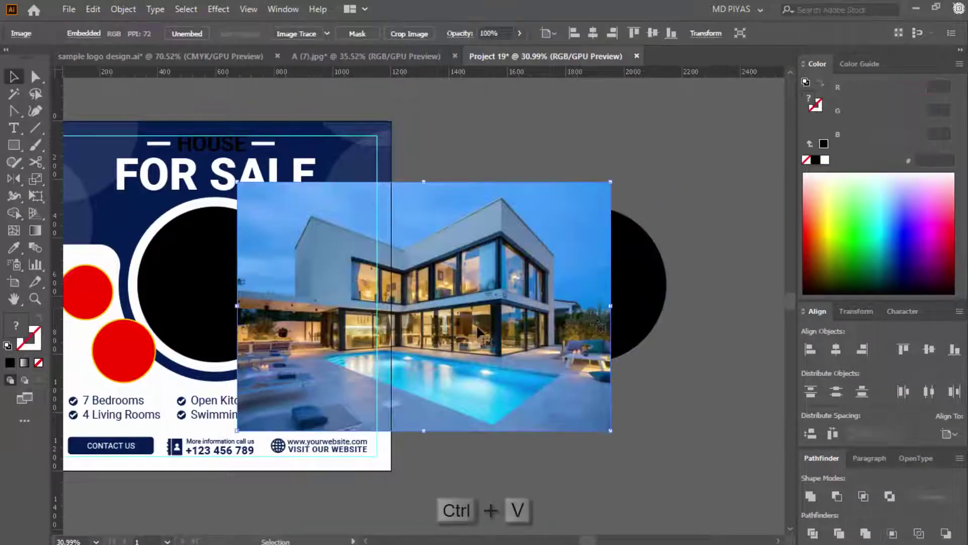
{"action": "left_click_drag", "start_coordinate": [477, 326], "coordinate": [621, 308]}
{"action": "key", "text": "ctrl+shift+bracketleft"}
Remove the copied circle's fill and leave it with only a thin dark outline.
{"action": "left_click", "coordinate": [621, 312]}
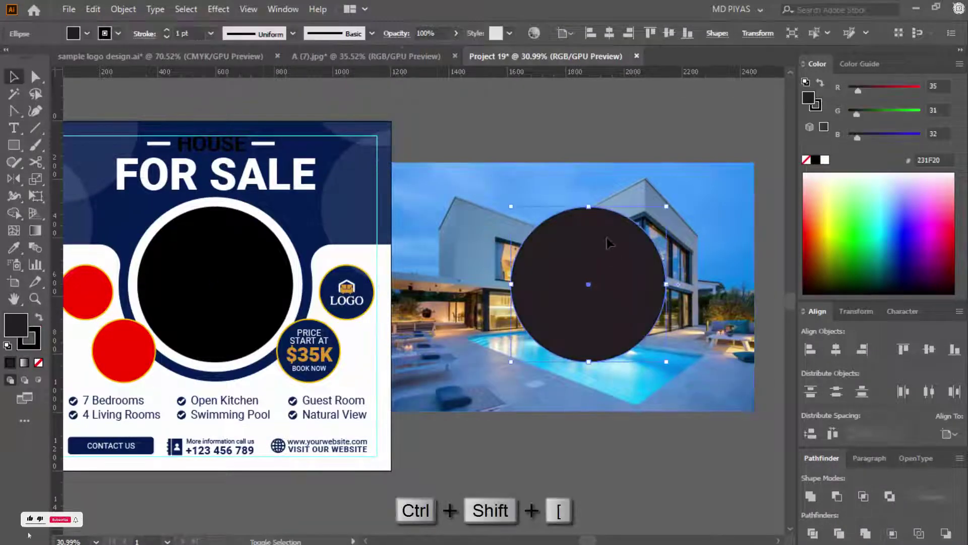
{"action": "left_click", "coordinate": [12, 327]}
{"action": "left_click", "coordinate": [38, 362]}
{"action": "left_click", "coordinate": [31, 344]}
{"action": "left_click", "coordinate": [9, 363]}
{"action": "left_click", "coordinate": [523, 152]}
Shrink the villa photo and position it around the circle outline.
{"action": "key", "text": "ctrl+space"}
{"action": "mouse_move", "coordinate": [625, 257]}
{"action": "left_mouse_down"}
{"action": "mouse_move", "coordinate": [438, 283]}
{"action": "mouse_move", "coordinate": [688, 264]}
{"action": "left_mouse_up"}
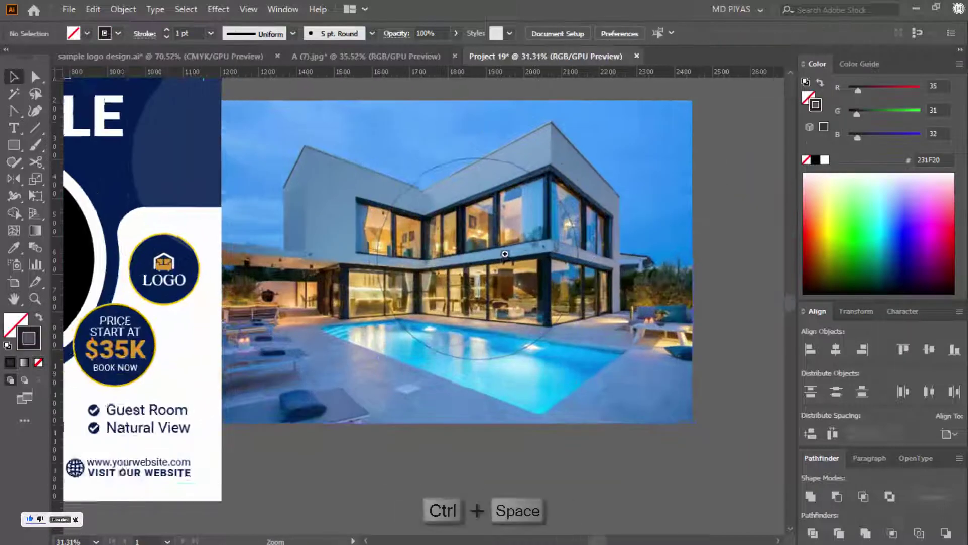
{"action": "left_click", "coordinate": [505, 255]}
{"action": "left_click_drag", "start_coordinate": [201, 263], "coordinate": [313, 266]}
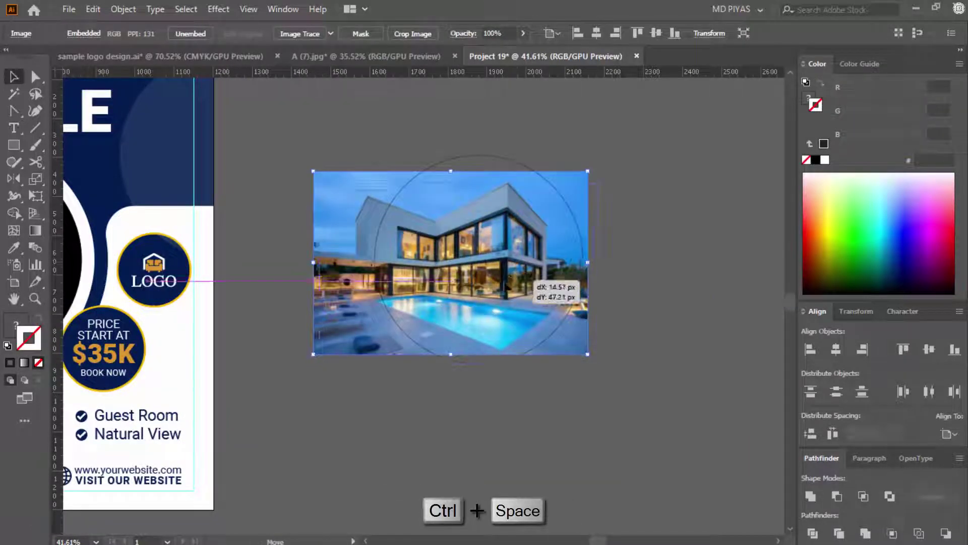
{"action": "left_click_drag", "start_coordinate": [505, 283], "coordinate": [506, 294]}
{"action": "left_click_drag", "start_coordinate": [469, 150], "coordinate": [469, 148]}
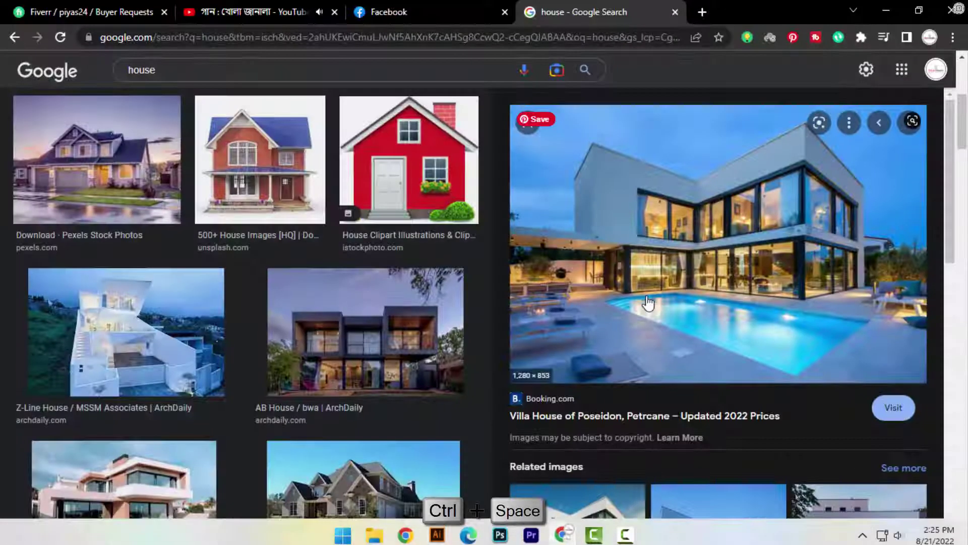
Switch to Chrome, open the Archello Modern House in Moscow image from the related images and copy it.
{"action": "scroll", "coordinate": [648, 302], "scroll_direction": "down", "scroll_amount": 8}
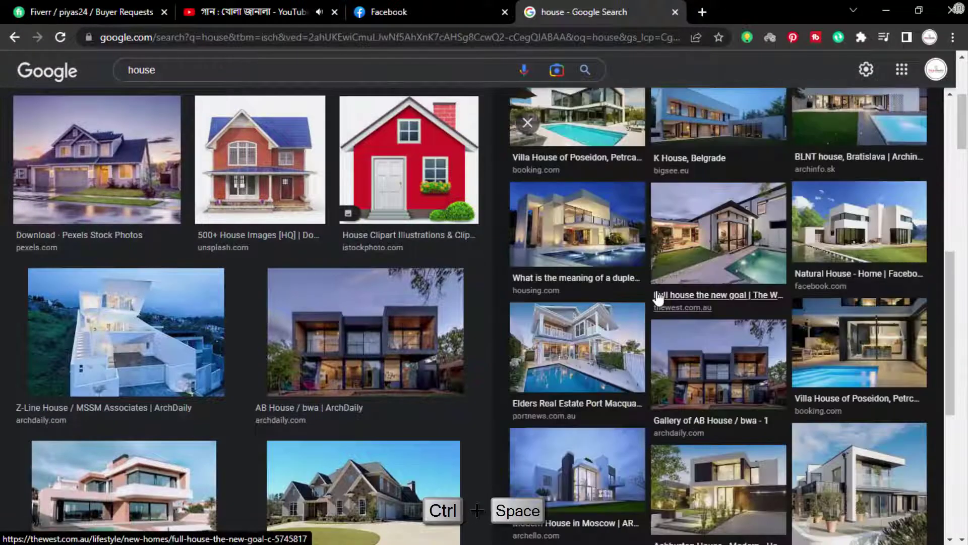
{"action": "scroll", "coordinate": [799, 252], "scroll_direction": "down", "scroll_amount": 3}
{"action": "left_click", "coordinate": [558, 325]}
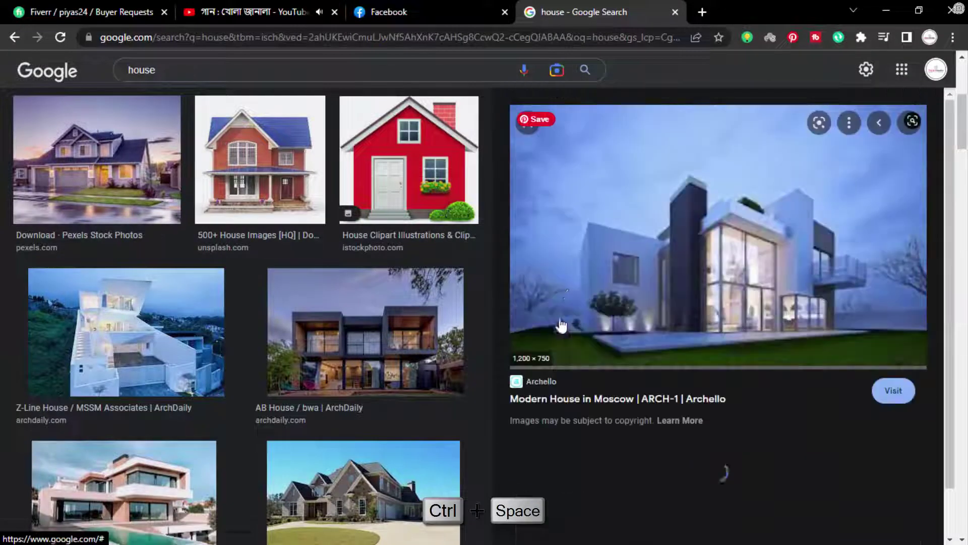
{"action": "right_click", "coordinate": [687, 190]}
{"action": "left_click", "coordinate": [738, 360]}
Return to Illustrator, paste the Moscow house photo by the circle outline and send it to the back.
{"action": "left_click", "coordinate": [886, 10]}
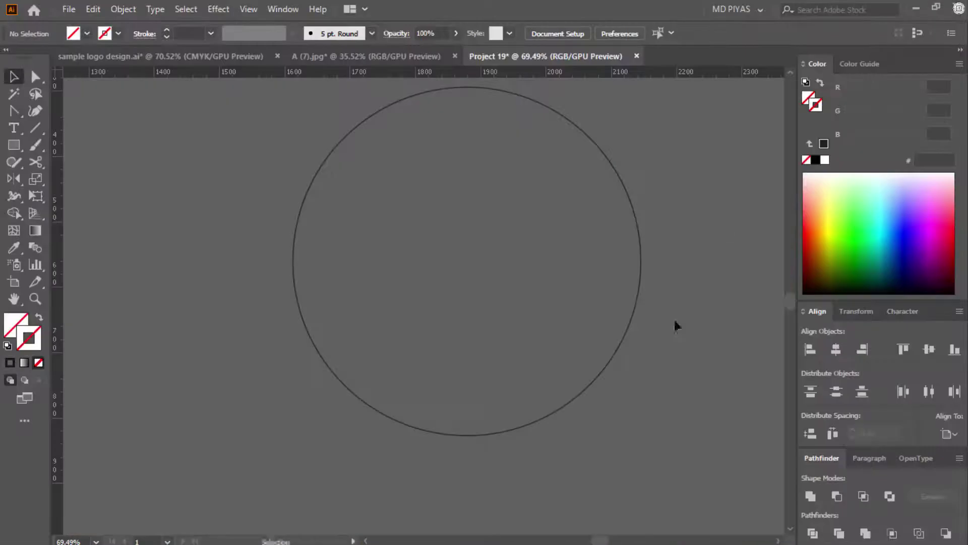
{"action": "key", "text": "super"}
{"action": "left_click", "coordinate": [744, 309]}
{"action": "key", "text": "ctrl+v"}
{"action": "left_click_drag", "start_coordinate": [619, 312], "coordinate": [505, 310]}
{"action": "left_click_drag", "start_coordinate": [555, 305], "coordinate": [731, 320], "text": "ctrl+space"}
{"action": "key", "text": "ctrl+shift+["}
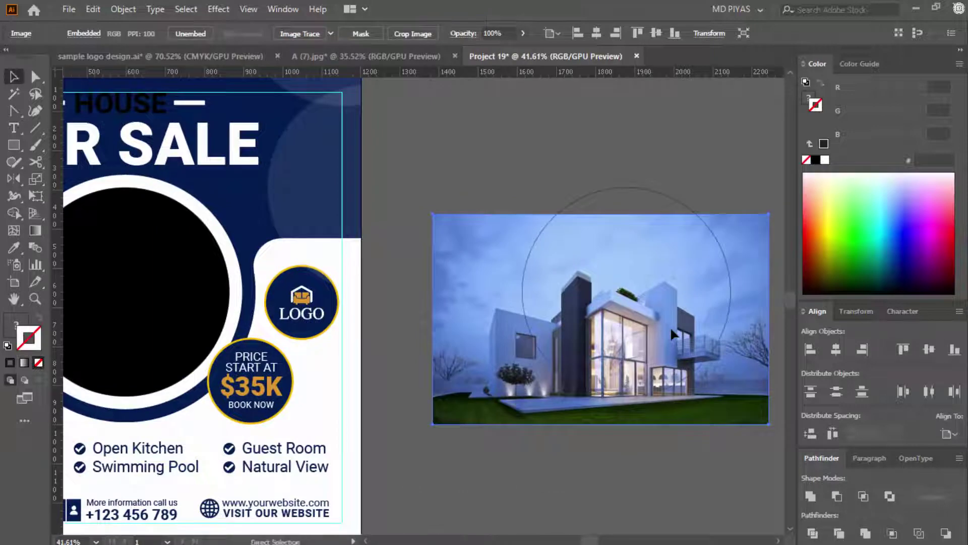
Move the house photo over the circle outline and scale it to about 880 by 550 px to cover the circle.
{"action": "left_click_drag", "start_coordinate": [632, 336], "coordinate": [528, 366], "text": "ctrl+space"}
{"action": "left_click_drag", "start_coordinate": [521, 345], "coordinate": [550, 311]}
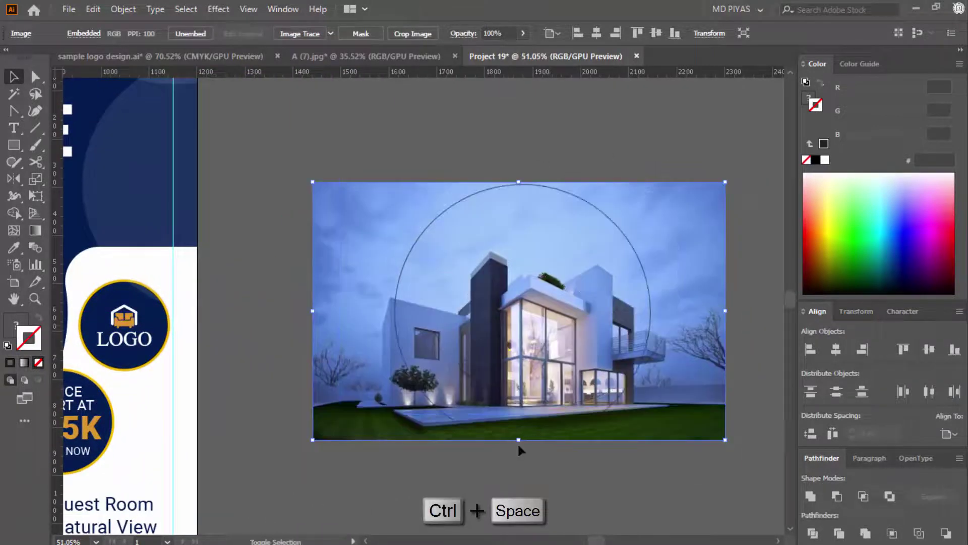
{"action": "left_click_drag", "start_coordinate": [521, 442], "coordinate": [520, 446], "text": "shift"}
{"action": "left_click_drag", "start_coordinate": [588, 393], "coordinate": [615, 396], "text": "ctrl+space"}
Centre the house photo on the circle as key object and make a clipping mask from the two.
{"action": "left_click_drag", "start_coordinate": [452, 526], "coordinate": [507, 449]}
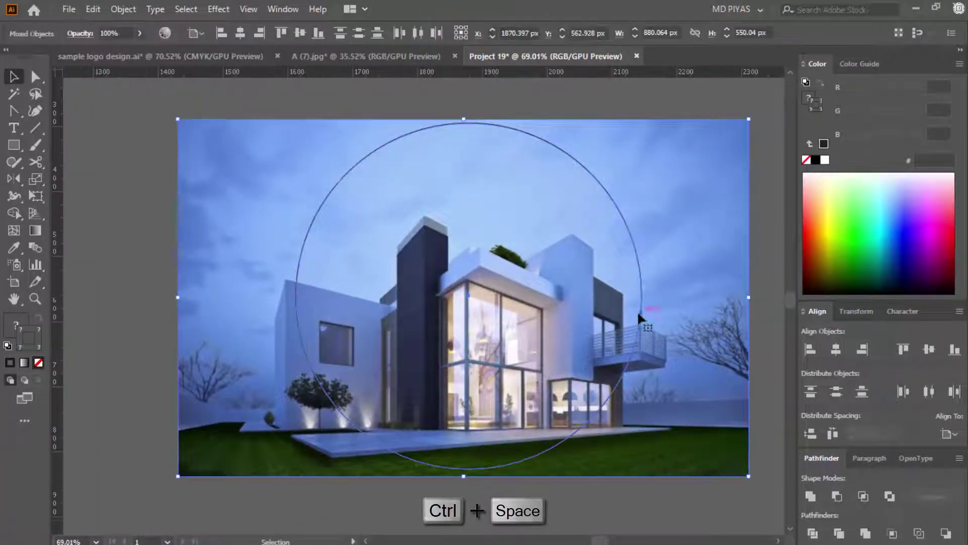
{"action": "left_click", "coordinate": [642, 298]}
{"action": "left_click", "coordinate": [836, 349]}
{"action": "left_click", "coordinate": [929, 349]}
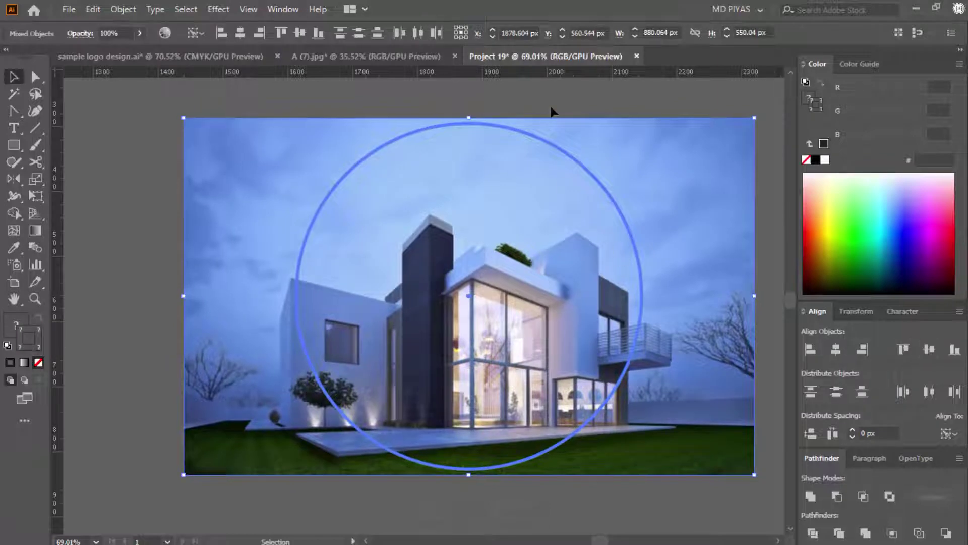
{"action": "right_click", "coordinate": [446, 248]}
{"action": "left_click", "coordinate": [514, 375]}
{"action": "left_click", "coordinate": [656, 263]}
Centre the clipped house photo on the flyer's black central circle, using that circle as the key object.
{"action": "left_click_drag", "start_coordinate": [641, 252], "coordinate": [507, 275], "text": "ctrl"}
{"action": "left_click", "coordinate": [595, 237]}
{"action": "left_click", "coordinate": [350, 257], "text": "shift"}
{"action": "left_click", "coordinate": [350, 258]}
{"action": "left_click", "coordinate": [836, 349]}
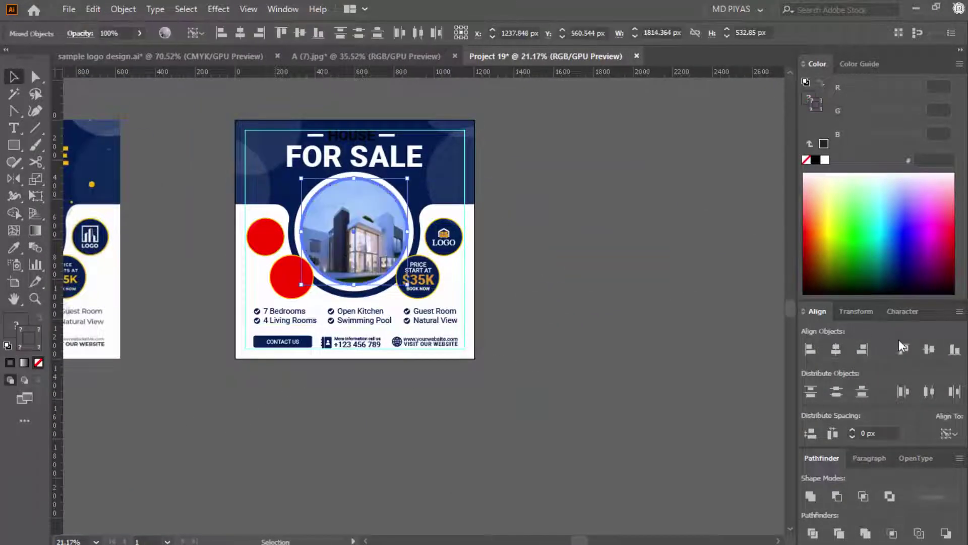
{"action": "left_click", "coordinate": [929, 349]}
{"action": "left_click", "coordinate": [605, 394]}
Hide the clipped house photo, remove the black circle beneath it, and show the photo again.
{"action": "left_click_drag", "start_coordinate": [314, 241], "coordinate": [394, 241], "text": "ctrl"}
{"action": "left_click", "coordinate": [421, 236]}
{"action": "key", "text": "ctrl+3"}
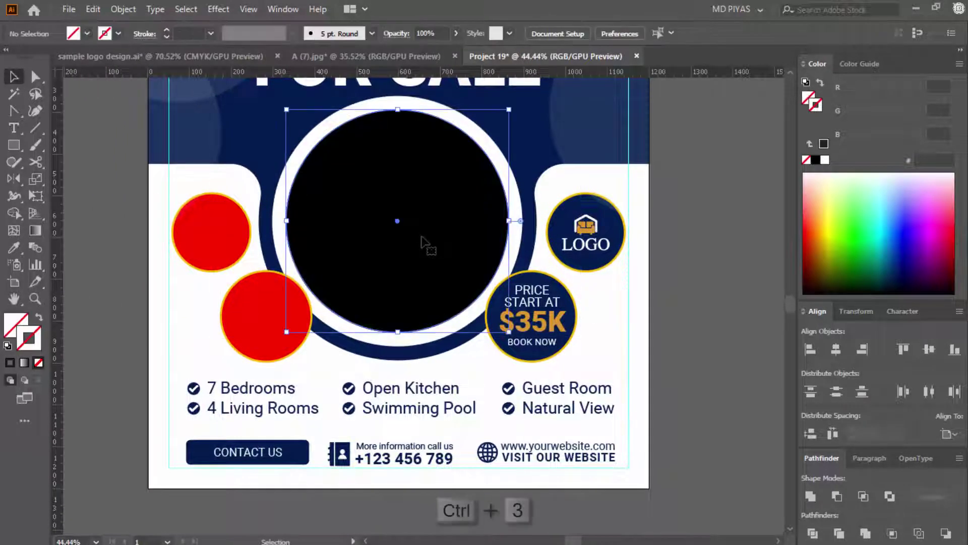
{"action": "left_click", "coordinate": [421, 236]}
{"action": "key", "text": "ctrl+3"}
{"action": "key", "text": "ctrl+alt+3"}
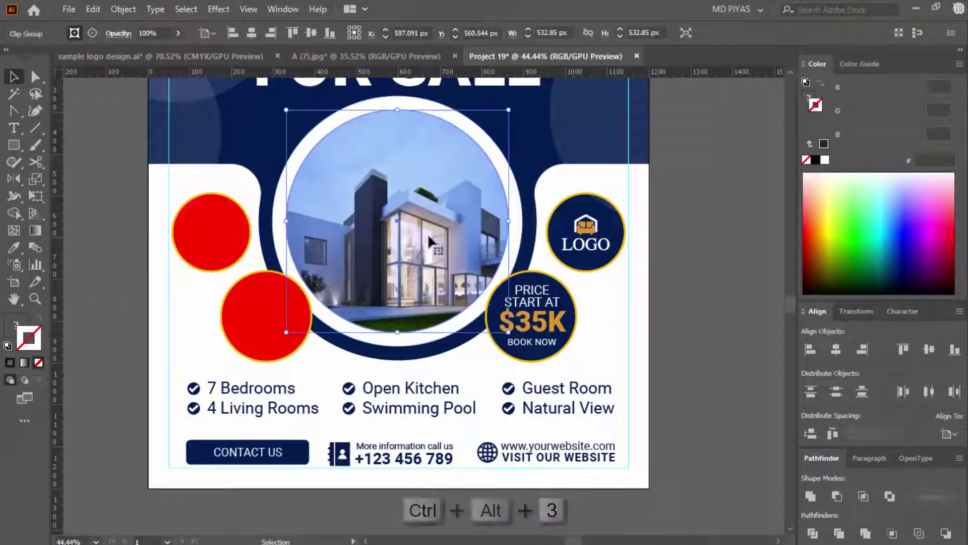
{"action": "left_click", "coordinate": [664, 255]}
Switch to Chrome, open The Dedicated House modern house image from the related images and copy it.
{"action": "left_click_drag", "start_coordinate": [661, 252], "coordinate": [581, 257], "text": "ctrl"}
{"action": "left_click_drag", "start_coordinate": [581, 257], "coordinate": [666, 257], "text": "ctrl"}
{"action": "mouse_move", "coordinate": [470, 534]}
{"action": "left_click", "coordinate": [563, 529]}
{"action": "scroll", "coordinate": [725, 308], "scroll_direction": "down", "scroll_amount": 4}
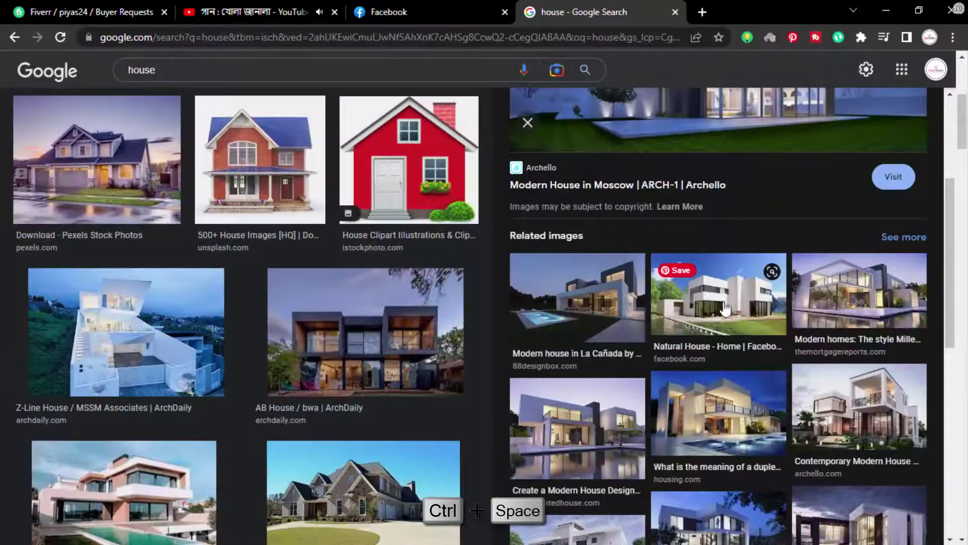
{"action": "left_click", "coordinate": [590, 421]}
{"action": "right_click", "coordinate": [730, 160]}
{"action": "left_click", "coordinate": [780, 330]}
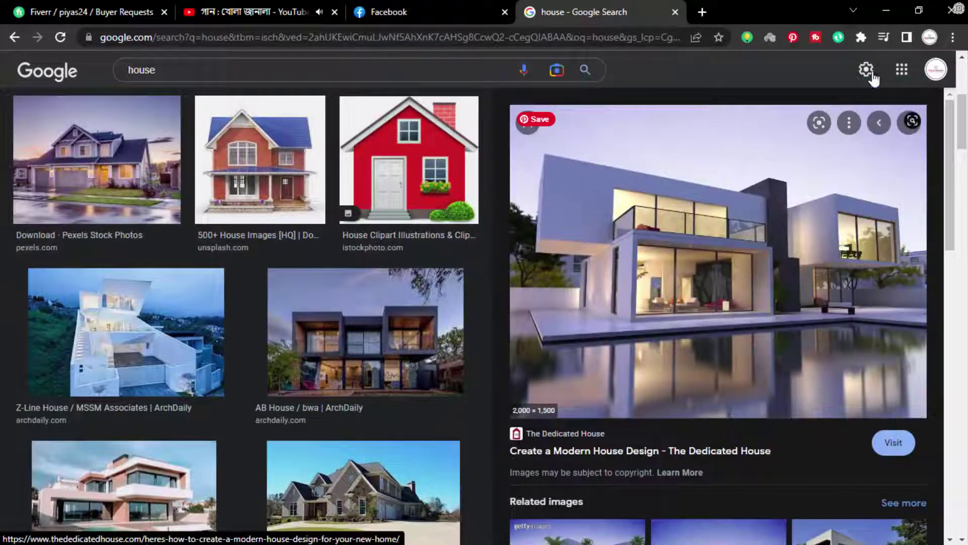
Return to Illustrator and duplicate the upper red circle horizontally onto the empty canvas beside the artboard.
{"action": "left_click", "coordinate": [886, 10]}
{"action": "left_click_drag", "start_coordinate": [710, 288], "coordinate": [547, 289], "text": "ctrl"}
{"action": "left_click_drag", "start_coordinate": [547, 289], "coordinate": [383, 278]}
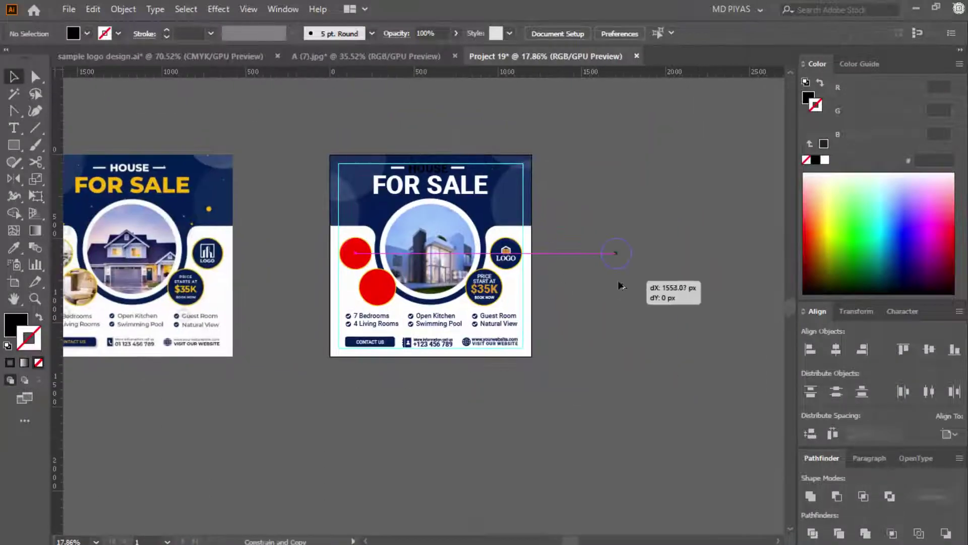
{"action": "left_click_drag", "start_coordinate": [619, 283], "coordinate": [619, 283], "text": "alt+shift"}
{"action": "left_click_drag", "start_coordinate": [593, 277], "coordinate": [739, 248], "text": "ctrl"}
{"action": "left_click_drag", "start_coordinate": [739, 249], "coordinate": [533, 316]}
{"action": "left_click_drag", "start_coordinate": [502, 235], "coordinate": [573, 253], "text": "ctrl"}
Paste the Dedicated House photo, shrink it and place it behind the copied red circle.
{"action": "key", "text": "ctrl+v"}
{"action": "left_click_drag", "start_coordinate": [639, 273], "coordinate": [477, 273], "text": "ctrl"}
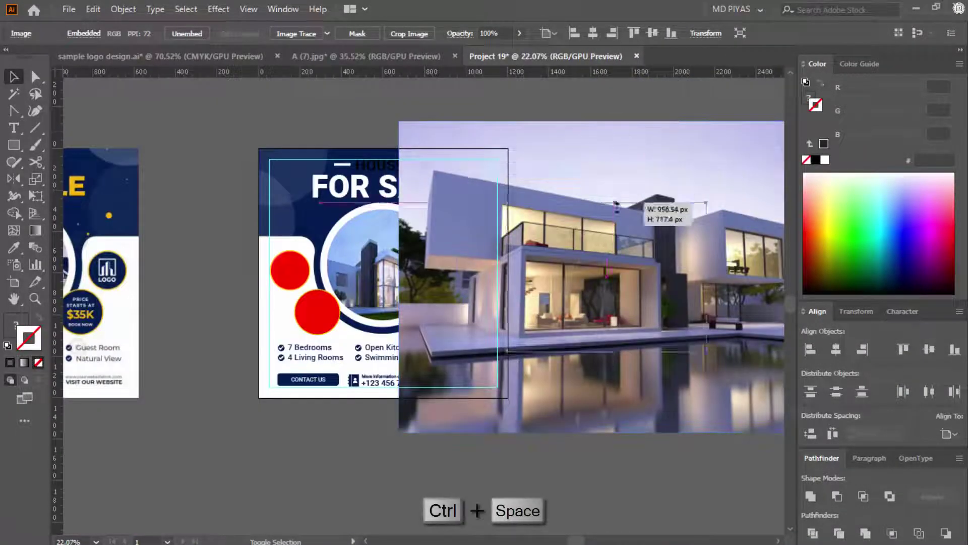
{"action": "left_click_drag", "start_coordinate": [616, 207], "coordinate": [615, 249], "text": "alt+shift"}
{"action": "left_click_drag", "start_coordinate": [603, 269], "coordinate": [749, 277], "text": "ctrl"}
{"action": "key", "text": "ctrl+shift+["}
{"action": "left_click_drag", "start_coordinate": [614, 297], "coordinate": [721, 226], "text": "ctrl"}
{"action": "left_click_drag", "start_coordinate": [721, 226], "coordinate": [621, 254]}
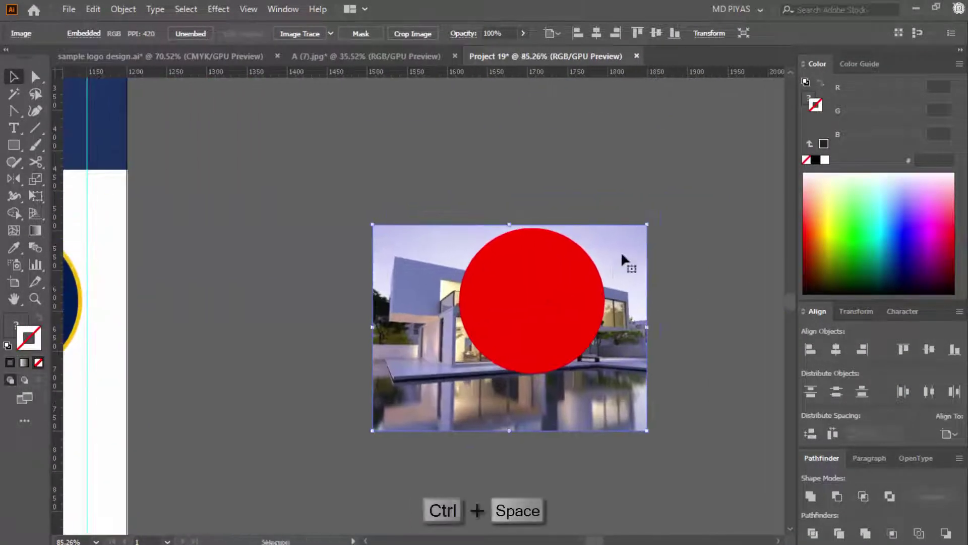
Swap the copied circle's red fill to its stroke and scale the house photo to the circle's height.
{"action": "left_click", "coordinate": [566, 300]}
{"action": "key", "text": "shift+x"}
{"action": "left_click_drag", "start_coordinate": [484, 343], "coordinate": [544, 343], "text": "ctrl"}
{"action": "left_click", "coordinate": [528, 144]}
{"action": "left_click", "coordinate": [528, 169]}
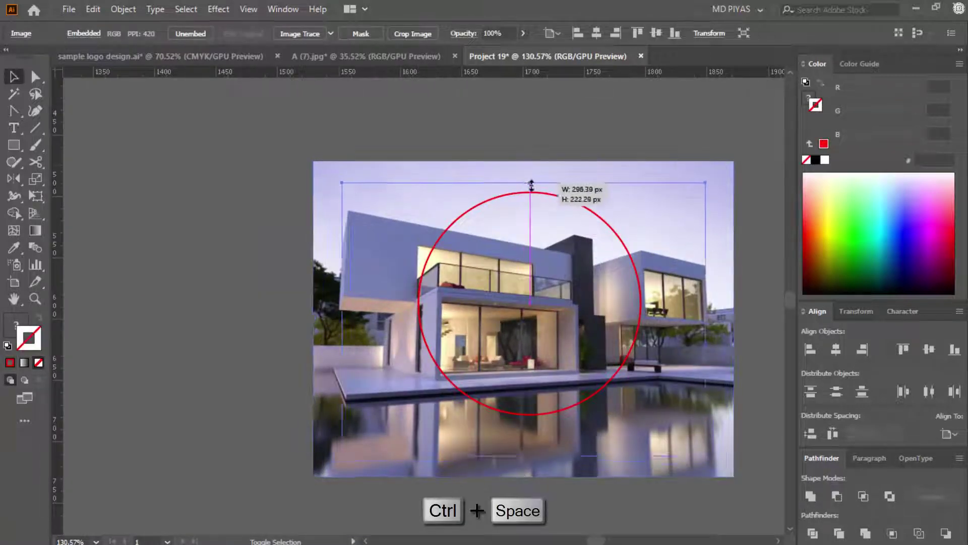
{"action": "left_click_drag", "start_coordinate": [531, 186], "coordinate": [529, 193], "text": "alt+shift"}
{"action": "left_click_drag", "start_coordinate": [529, 419], "coordinate": [530, 418], "text": "shift"}
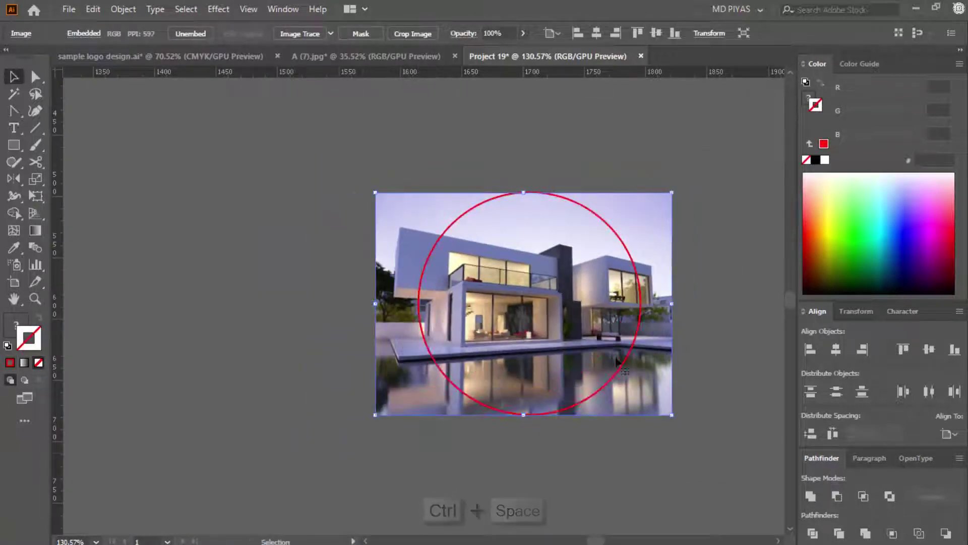
Clip the Dedicated House photo to the red circle outline with a clipping mask.
{"action": "left_click", "coordinate": [449, 380], "text": "shift"}
{"action": "right_click", "coordinate": [444, 342]}
{"action": "left_click", "coordinate": [501, 231]}
{"action": "left_click", "coordinate": [661, 262]}
Centre the round house photo on the flyer's upper red circle, using that circle as the key object.
{"action": "left_click_drag", "start_coordinate": [616, 292], "coordinate": [262, 373], "text": "ctrl"}
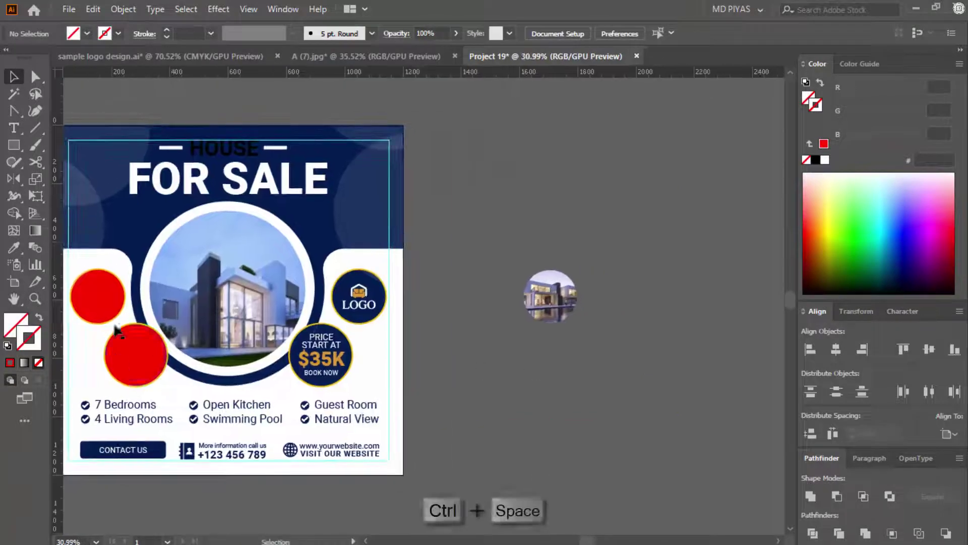
{"action": "left_click", "coordinate": [104, 300]}
{"action": "left_click", "coordinate": [547, 301], "text": "shift"}
{"action": "left_click", "coordinate": [100, 298]}
{"action": "left_click", "coordinate": [836, 349]}
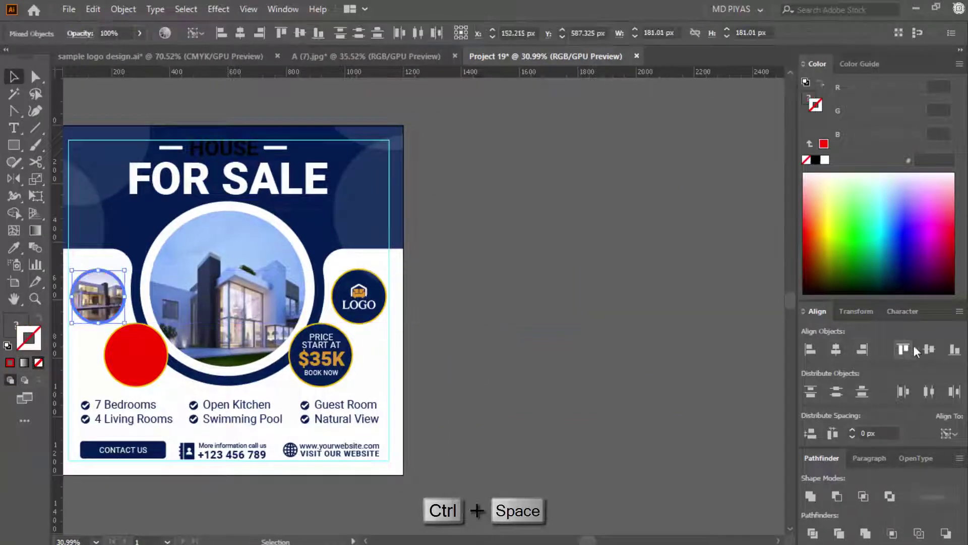
{"action": "left_click_drag", "start_coordinate": [603, 366], "coordinate": [738, 350]}
{"action": "left_click", "coordinate": [705, 362]}
Duplicate the flyer's lower red circle onto the empty canvas beside the artboard.
{"action": "left_click_drag", "start_coordinate": [216, 247], "coordinate": [288, 358], "text": "ctrl"}
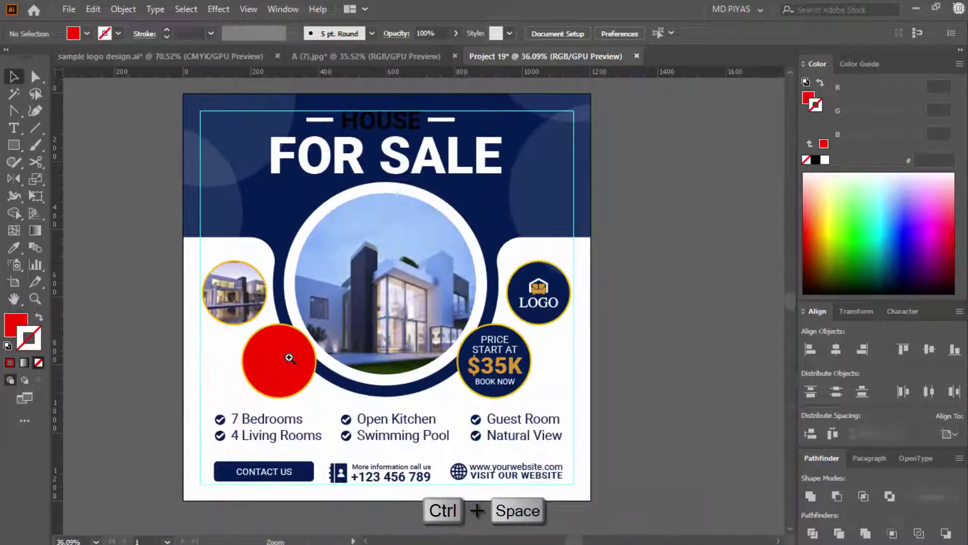
{"action": "left_click", "coordinate": [288, 357]}
{"action": "left_click_drag", "start_coordinate": [404, 292], "coordinate": [356, 298], "text": "ctrl"}
Switch to Chrome and copy the Preferred Homes modern house photo from the related images, returning to Illustrator.
{"action": "left_click", "coordinate": [563, 529]}
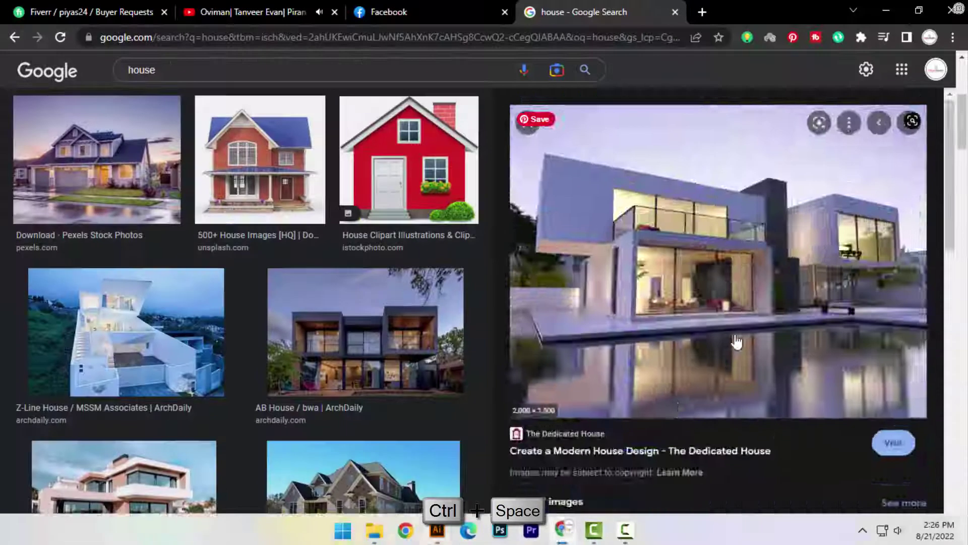
{"action": "scroll", "coordinate": [713, 337], "scroll_direction": "down", "scroll_amount": 8}
{"action": "scroll", "coordinate": [741, 293], "scroll_direction": "down", "scroll_amount": 5}
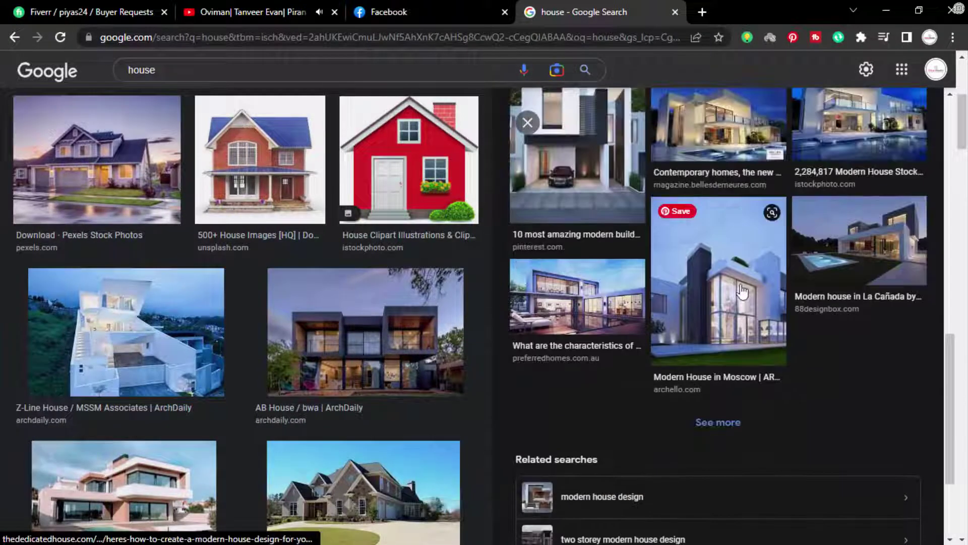
{"action": "left_click", "coordinate": [568, 308]}
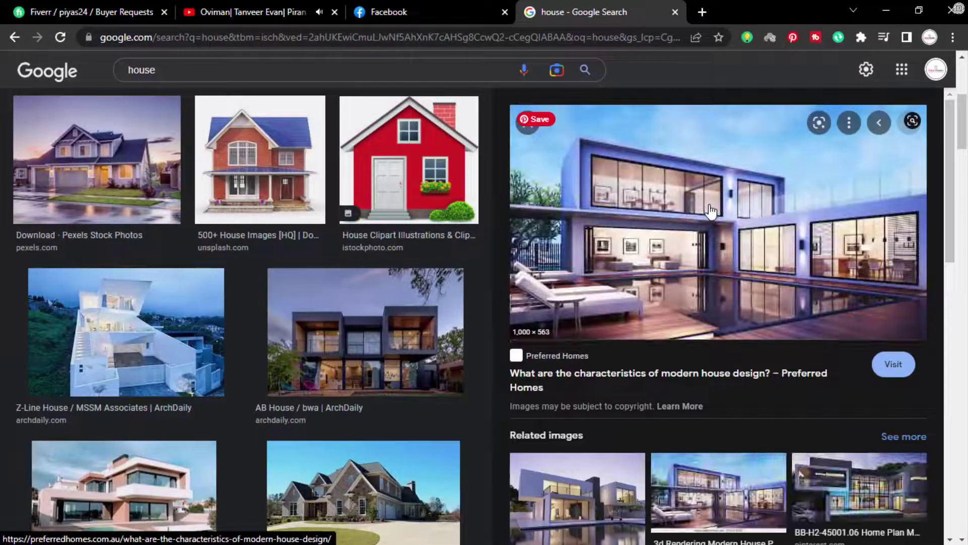
{"action": "right_click", "coordinate": [709, 206]}
{"action": "left_click", "coordinate": [746, 352]}
{"action": "left_click", "coordinate": [891, 5]}
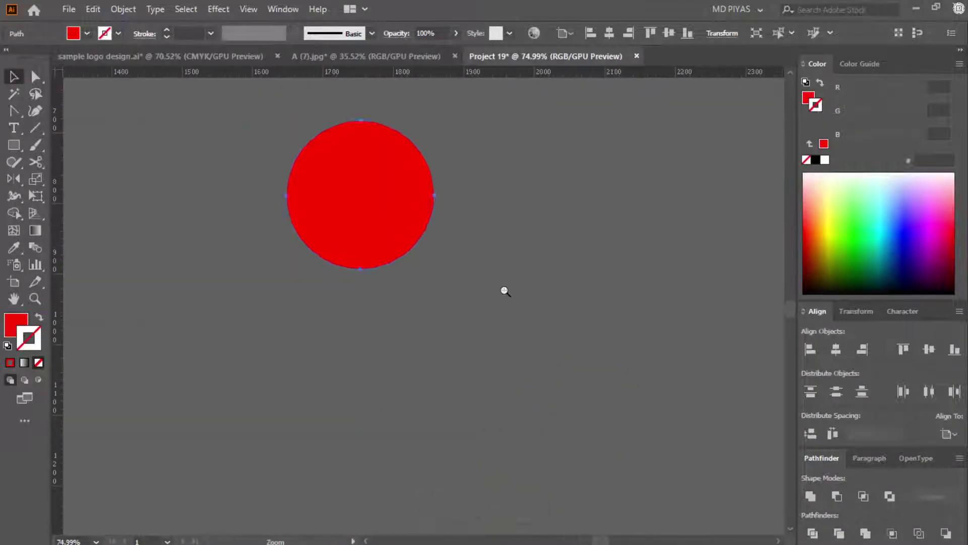
Paste the Preferred Homes photo, place it over the copied red circle, enlarge it and send it to the back.
{"action": "key", "text": "ctrl+v"}
{"action": "left_click_drag", "start_coordinate": [547, 372], "coordinate": [493, 260]}
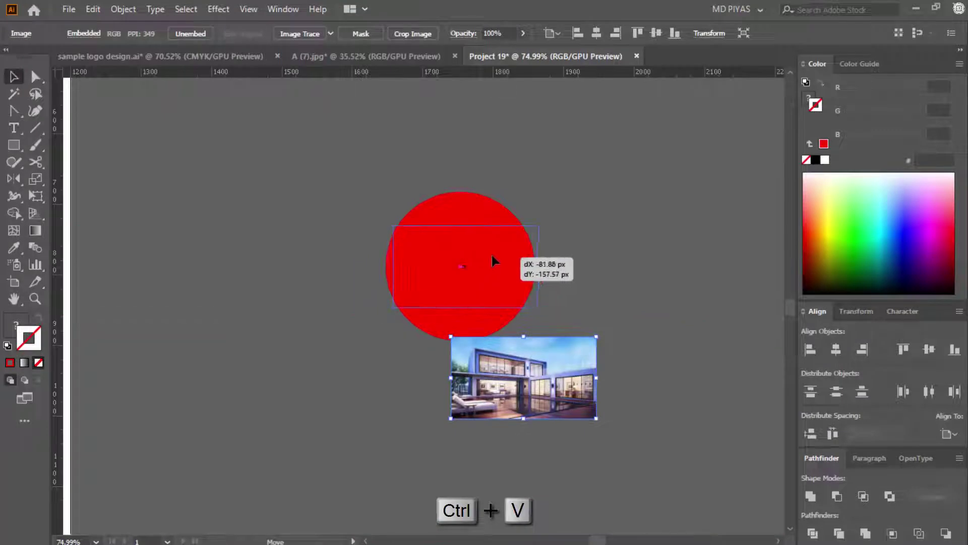
{"action": "left_click_drag", "start_coordinate": [539, 266], "coordinate": [615, 273]}
{"action": "key", "text": "ctrl+shift+["}
{"action": "key", "text": "ctrl+space"}
{"action": "left_click_drag", "start_coordinate": [457, 226], "coordinate": [524, 186]}
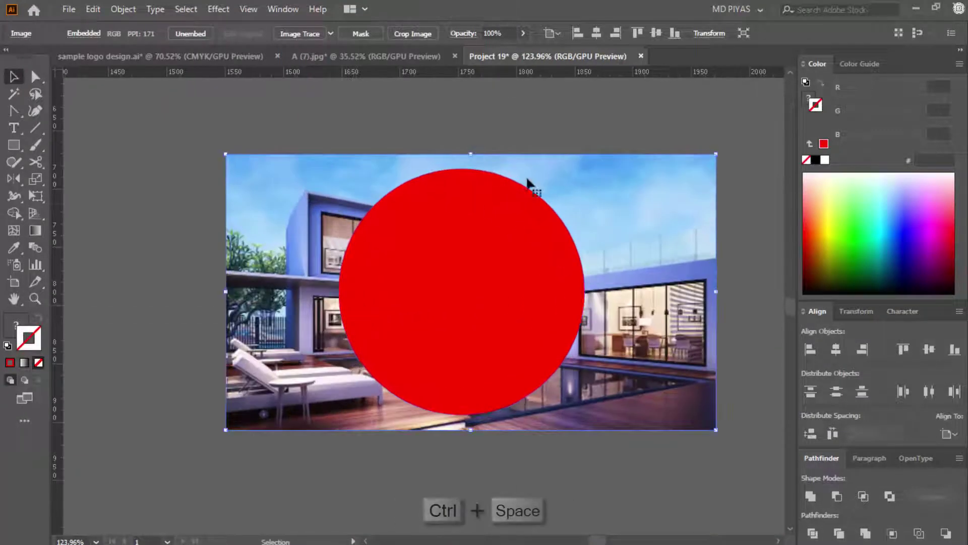
Swap the copied circle's red fill to its stroke and scale and position the house photo to cover the circle.
{"action": "key", "text": "shift+Down"}
{"action": "left_click", "coordinate": [463, 238]}
{"action": "key", "text": "shift+x"}
{"action": "left_click", "coordinate": [570, 195]}
{"action": "key", "text": "shift+Down"}
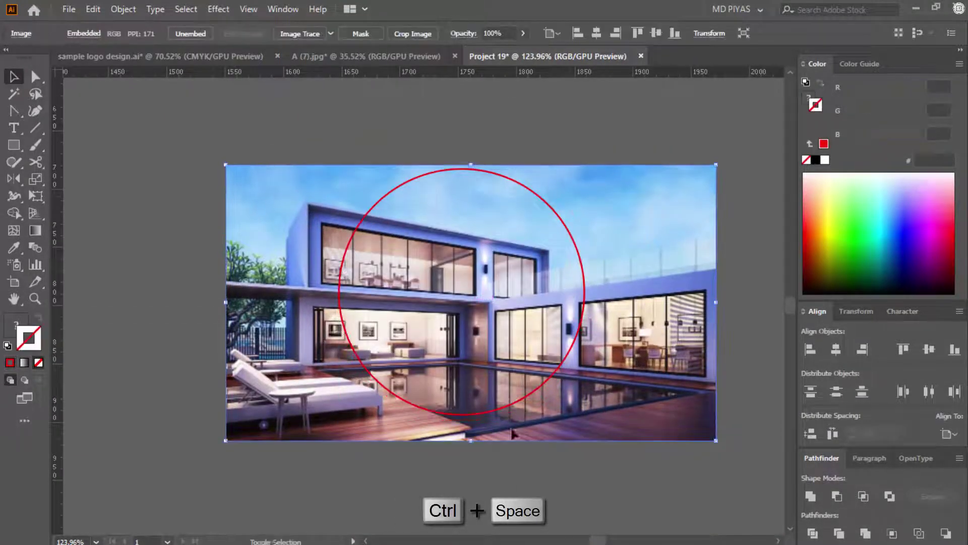
{"action": "left_click_drag", "start_coordinate": [472, 441], "coordinate": [476, 415]}
{"action": "key", "text": "ctrl+space"}
{"action": "left_click_drag", "start_coordinate": [456, 199], "coordinate": [510, 207]}
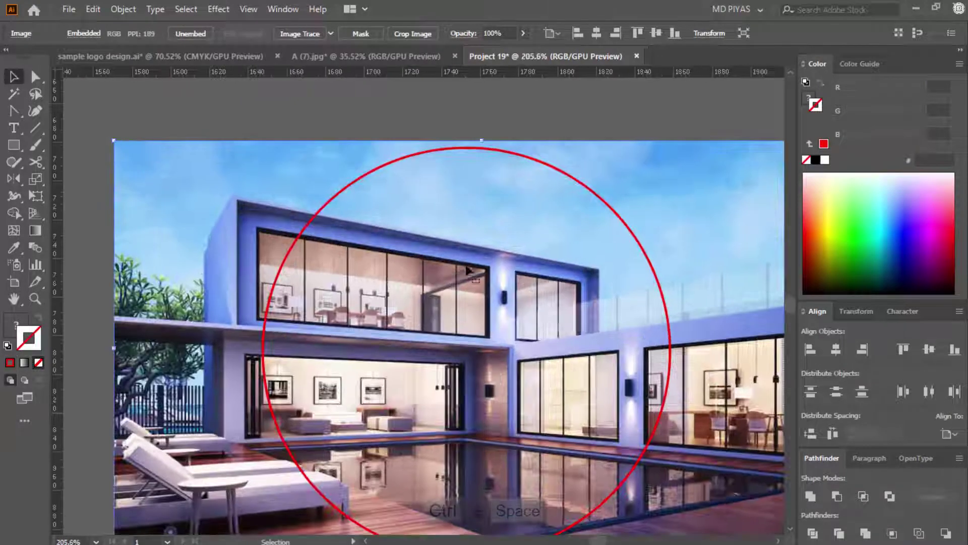
{"action": "left_click_drag", "start_coordinate": [467, 270], "coordinate": [465, 273]}
Clip the Preferred Homes photo to the red circle outline with a clipping mask.
{"action": "left_click", "coordinate": [510, 130]}
{"action": "key", "text": "ctrl+space"}
{"action": "left_click_drag", "start_coordinate": [578, 232], "coordinate": [554, 313]}
{"action": "left_click", "coordinate": [355, 298]}
{"action": "left_click", "coordinate": [595, 370], "text": "shift"}
{"action": "right_click", "coordinate": [551, 291]}
{"action": "left_click", "coordinate": [615, 419]}
{"action": "left_click", "coordinate": [517, 432]}
Centre the new round house photo on the flyer's lower red circle, horizontally and vertically.
{"action": "key", "text": "ctrl+space"}
{"action": "left_click_drag", "start_coordinate": [500, 328], "coordinate": [617, 311]}
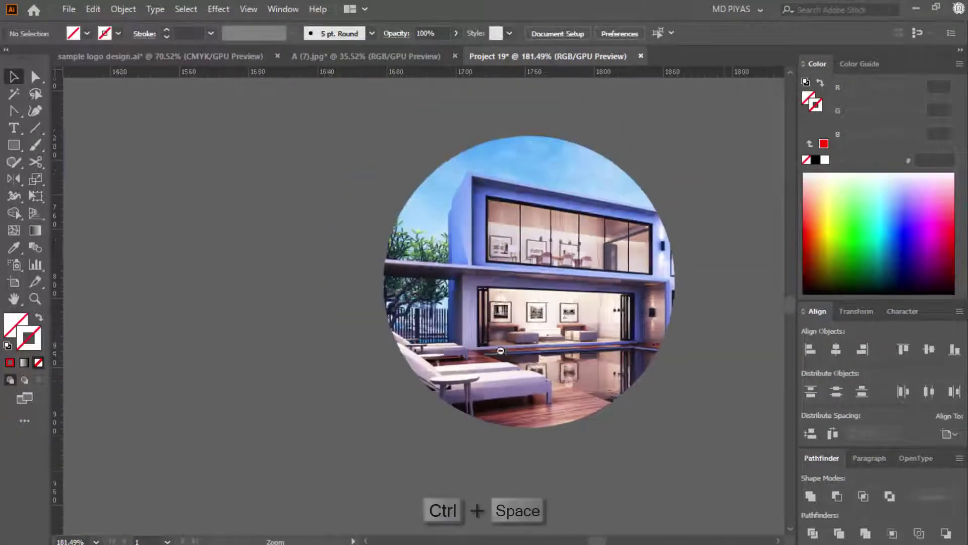
{"action": "left_click_drag", "start_coordinate": [603, 347], "coordinate": [469, 318]}
{"action": "left_click", "coordinate": [231, 335], "text": "shift"}
{"action": "left_click", "coordinate": [837, 349]}
{"action": "left_click", "coordinate": [929, 349]}
{"action": "left_click", "coordinate": [117, 386]}
{"action": "key", "text": "ctrl+space"}
{"action": "left_click_drag", "start_coordinate": [535, 355], "coordinate": [474, 350]}
Hide the two small round house photos and the red circles behind them, and show all hidden objects again.
{"action": "left_click", "coordinate": [446, 339]}
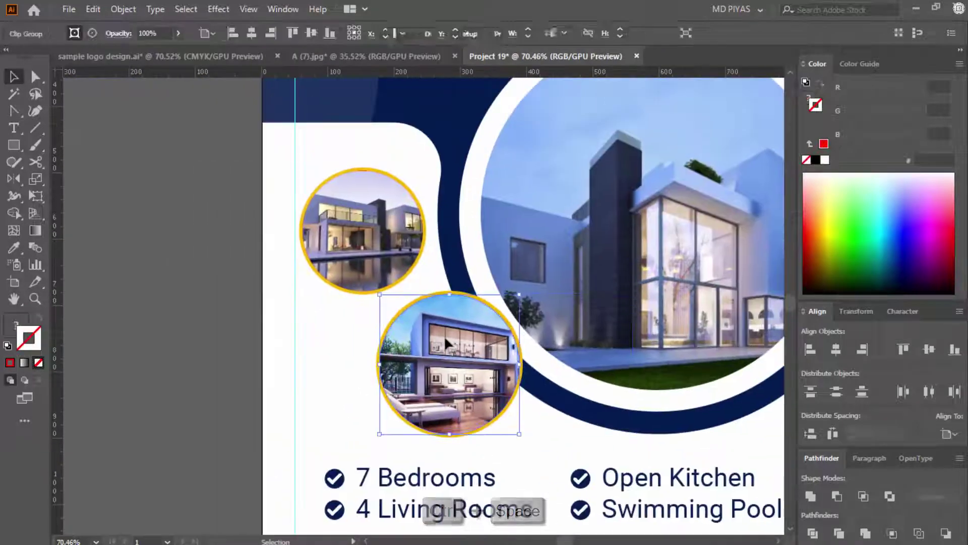
{"action": "left_click", "coordinate": [398, 260], "text": "shift"}
{"action": "key", "text": "ctrl+3"}
{"action": "left_click", "coordinate": [398, 259]}
{"action": "left_click", "coordinate": [453, 358], "text": "shift"}
{"action": "key", "text": "ctrl+3"}
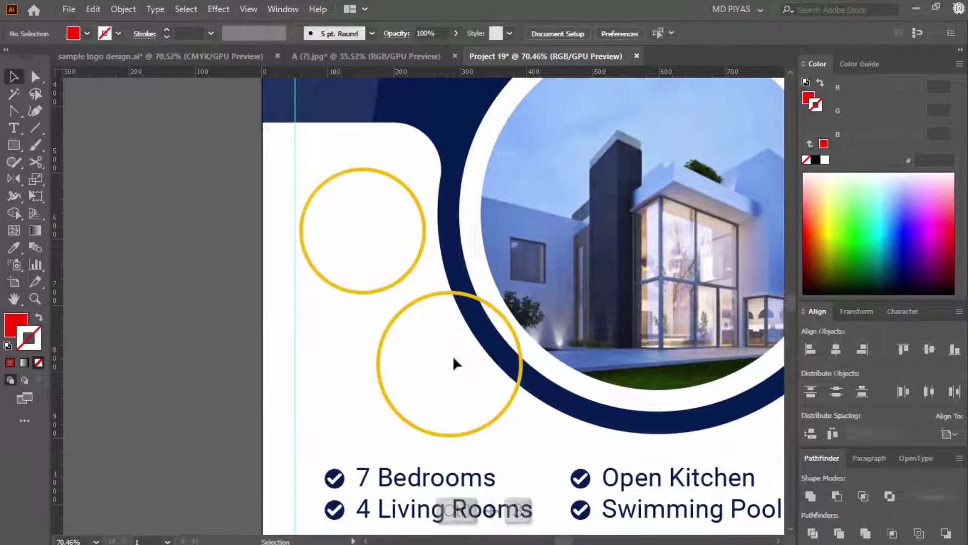
{"action": "key", "text": "ctrl+alt+3"}
Examine the logo and price circles beside the main house photo up close.
{"action": "key", "text": "ctrl+space"}
{"action": "left_click_drag", "start_coordinate": [452, 334], "coordinate": [333, 336]}
{"action": "left_click", "coordinate": [659, 302]}
{"action": "key", "text": "ctrl+space"}
{"action": "left_click_drag", "start_coordinate": [614, 281], "coordinate": [716, 282]}
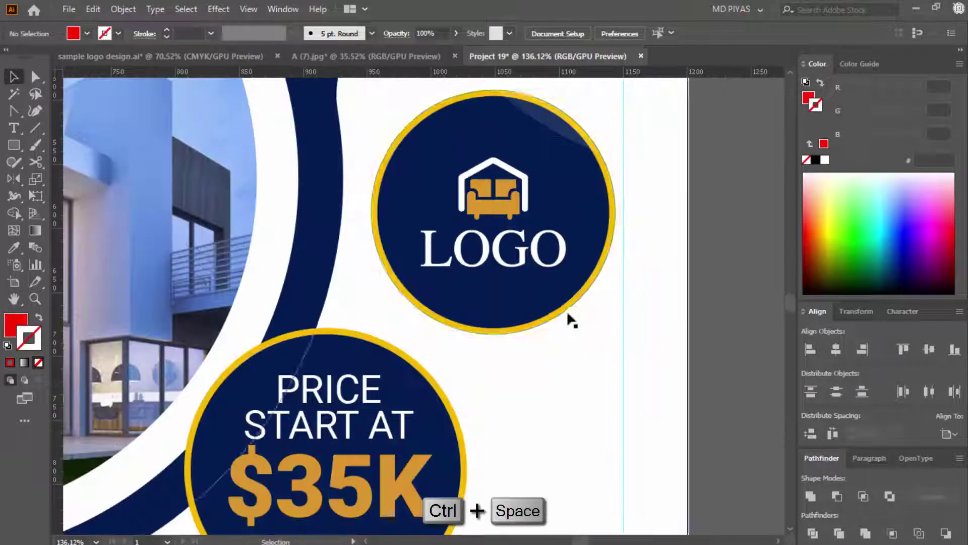
{"action": "left_click", "coordinate": [568, 311]}
{"action": "key", "text": "ctrl+space"}
{"action": "left_click_drag", "start_coordinate": [597, 311], "coordinate": [247, 426]}
{"action": "left_click", "coordinate": [414, 348]}
Try a 10% grayscale fill on the flyer's lower white panel and return its fill to white.
{"action": "key", "text": "ctrl+space"}
{"action": "left_click_drag", "start_coordinate": [543, 308], "coordinate": [657, 284]}
{"action": "left_click", "coordinate": [608, 309]}
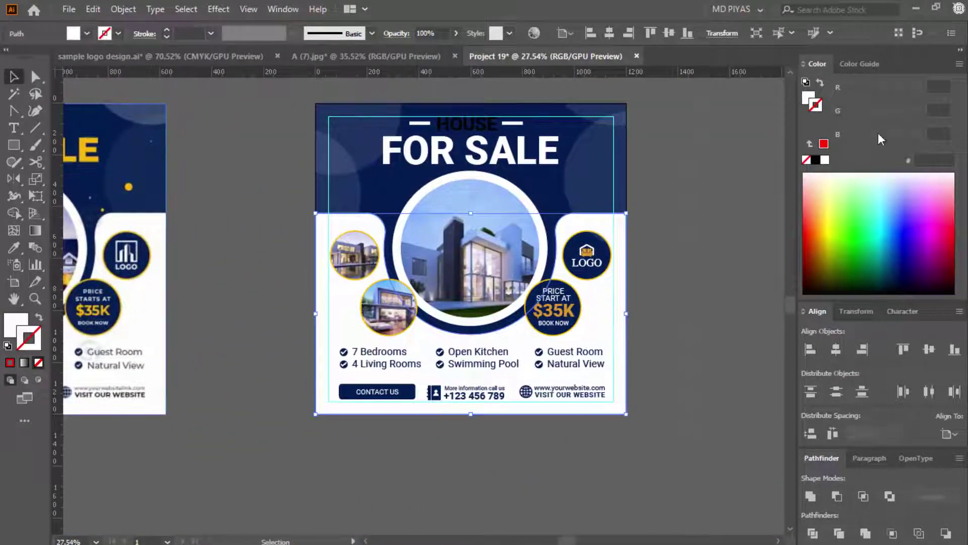
{"action": "left_click", "coordinate": [960, 64]}
{"action": "left_click", "coordinate": [876, 92]}
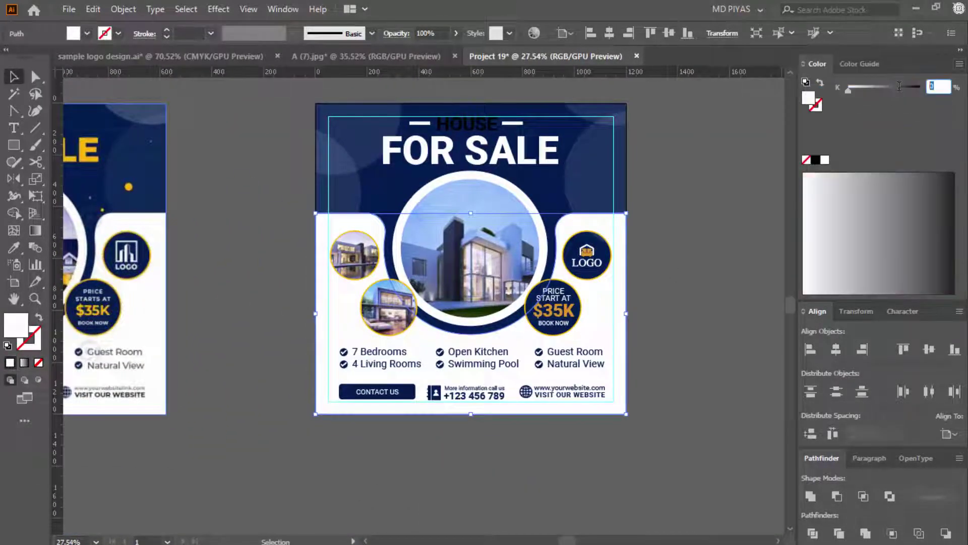
{"action": "type", "text": "10"}
{"action": "key", "text": "Return"}
{"action": "left_click", "coordinate": [723, 258]}
{"action": "scroll", "coordinate": [671, 298], "scroll_direction": "up", "scroll_amount": 1}
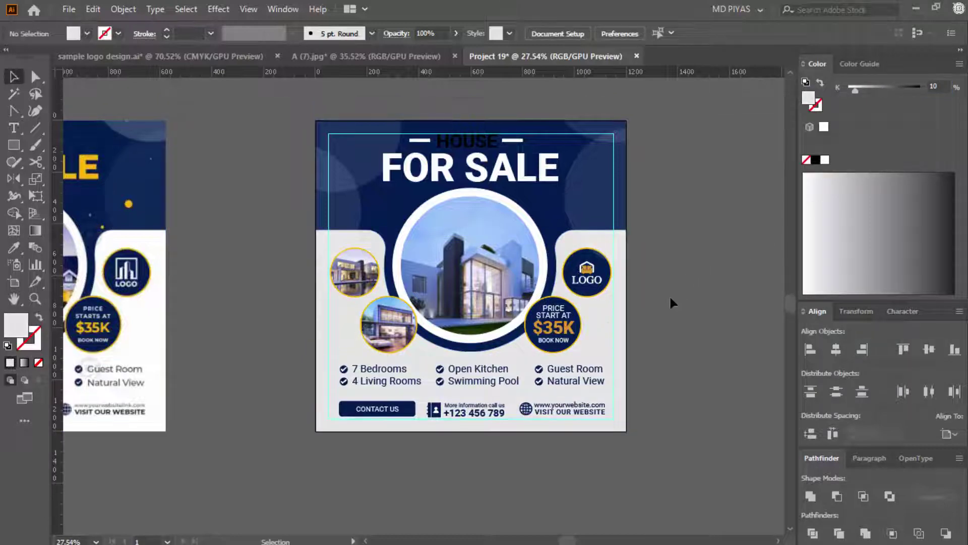
{"action": "left_click", "coordinate": [732, 259]}
{"action": "left_click", "coordinate": [826, 161]}
{"action": "left_click", "coordinate": [722, 220]}
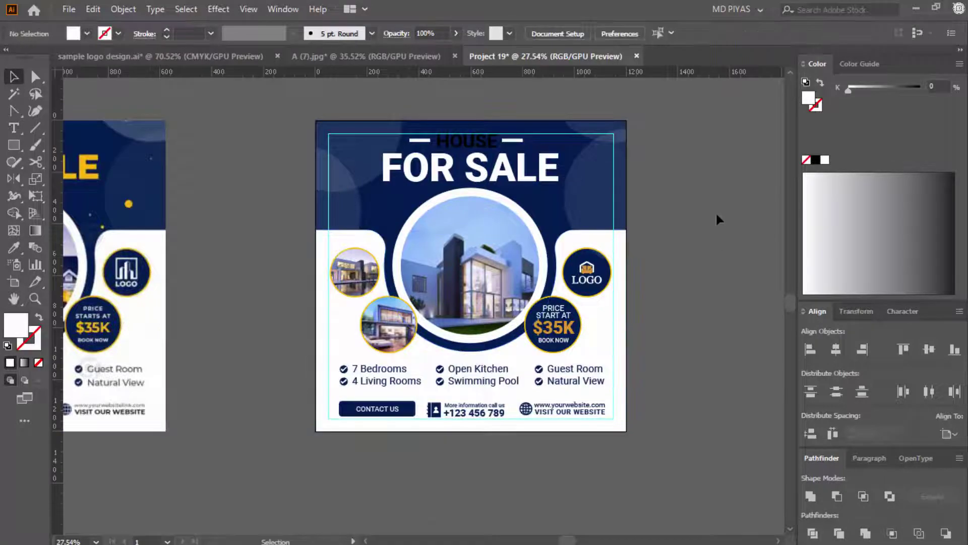
Change the fill of the black HOUSE text above the headline to white.
{"action": "key", "text": "ctrl+space"}
{"action": "left_click_drag", "start_coordinate": [707, 214], "coordinate": [647, 210]}
{"action": "left_click_drag", "start_coordinate": [504, 146], "coordinate": [428, 223]}
{"action": "left_click", "coordinate": [618, 193]}
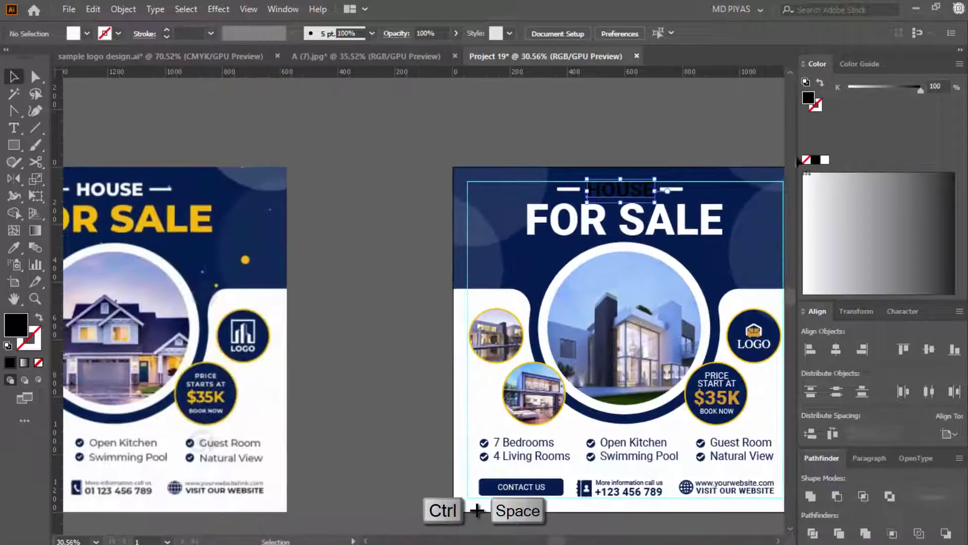
{"action": "left_click", "coordinate": [825, 160]}
{"action": "left_click", "coordinate": [731, 217]}
Recolour the FOR SALE headline with the yellow FFB50D sampled from the reference flyer's headline.
{"action": "left_click", "coordinate": [598, 228]}
{"action": "left_click", "coordinate": [193, 216]}
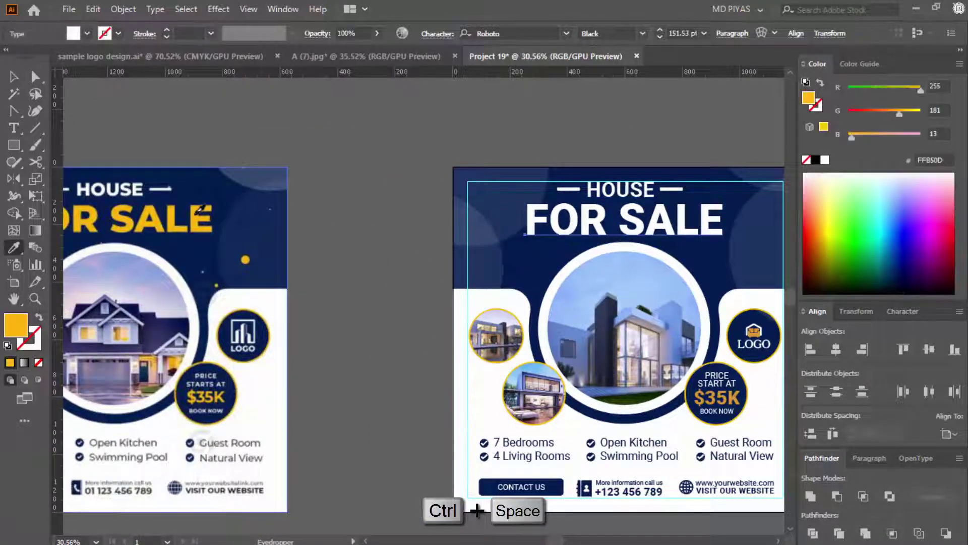
{"action": "key", "text": "v"}
{"action": "left_click", "coordinate": [305, 183]}
Group the HOUSE text with the white dashes on both sides of it.
{"action": "key", "text": "ctrl+space"}
{"action": "left_click_drag", "start_coordinate": [600, 223], "coordinate": [574, 247]}
{"action": "key", "text": "space"}
{"action": "left_click", "coordinate": [568, 234]}
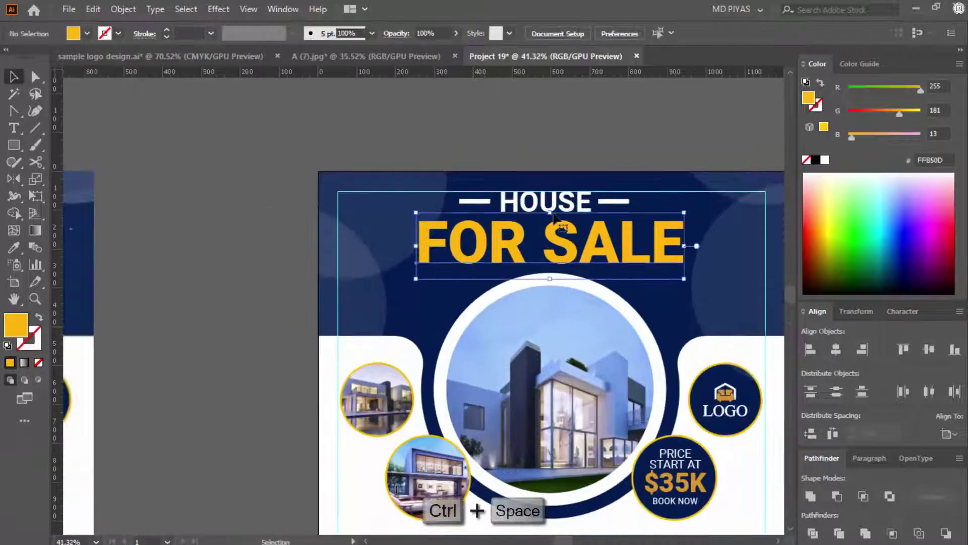
{"action": "left_click", "coordinate": [551, 202]}
{"action": "left_click", "coordinate": [475, 202], "text": "shift"}
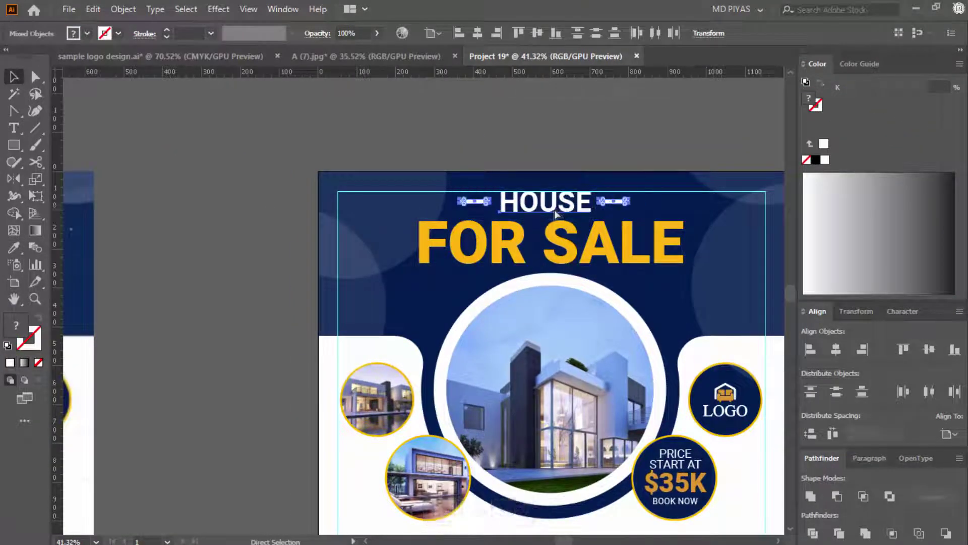
{"action": "key", "text": "ctrl+g"}
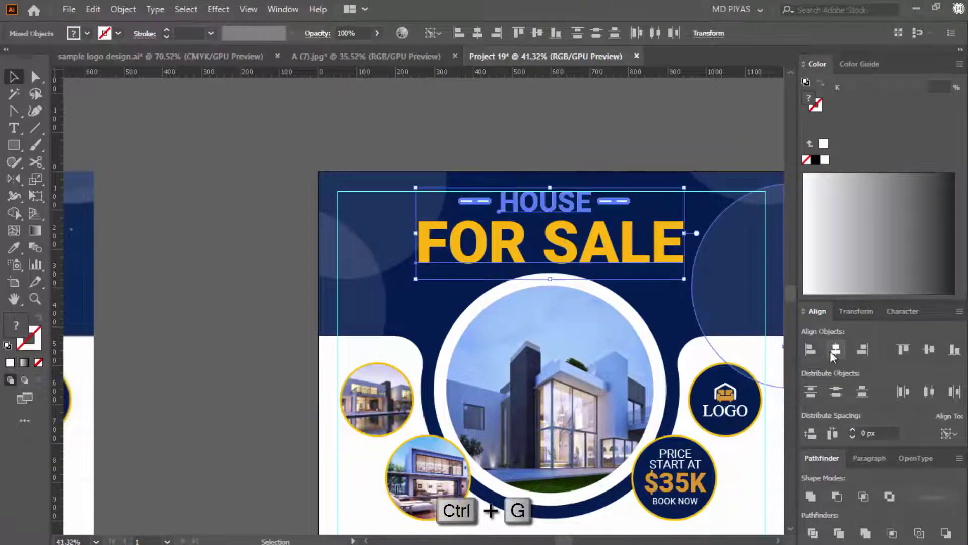
Centre the HOUSE group horizontally with FOR SALE, group them together and centre the whole headline on the artboard.
{"action": "left_click", "coordinate": [831, 351]}
{"action": "key", "text": "ctrl+g"}
{"action": "left_click", "coordinate": [832, 351]}
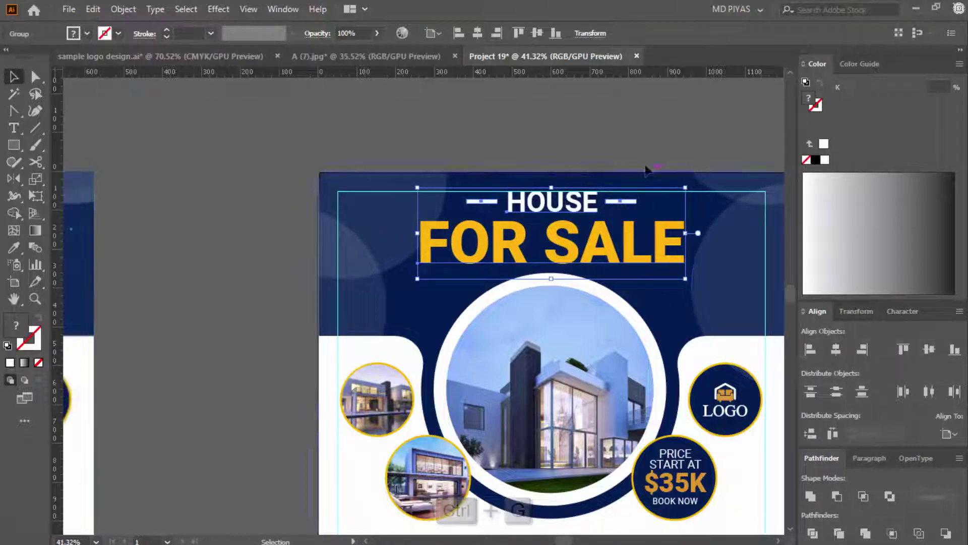
{"action": "left_click", "coordinate": [648, 162]}
Move the reference flyer image exactly over the artboard and bring it to the front.
{"action": "key", "text": "ctrl+space"}
{"action": "mouse_move", "coordinate": [610, 334]}
{"action": "left_mouse_down"}
{"action": "mouse_move", "coordinate": [536, 407]}
{"action": "mouse_move", "coordinate": [612, 344]}
{"action": "left_mouse_up"}
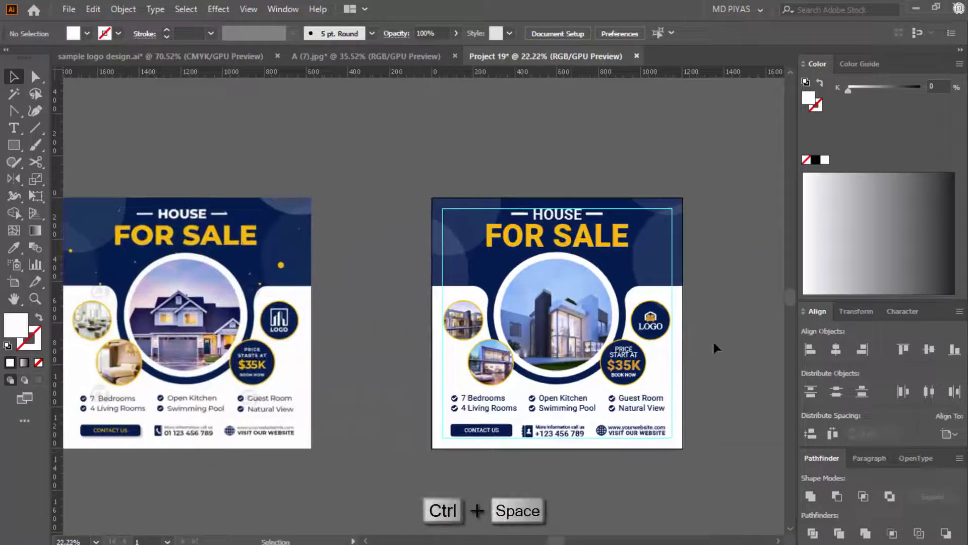
{"action": "key", "text": "space"}
{"action": "left_click_drag", "start_coordinate": [711, 341], "coordinate": [689, 336]}
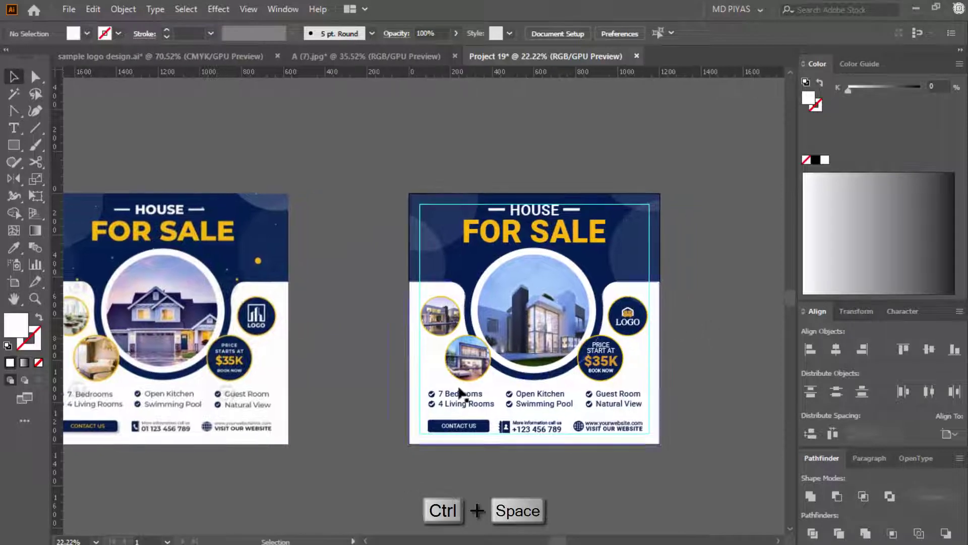
{"action": "left_click_drag", "start_coordinate": [373, 190], "coordinate": [693, 530]}
{"action": "left_click", "coordinate": [706, 363]}
{"action": "left_click_drag", "start_coordinate": [201, 362], "coordinate": [579, 376]}
{"action": "key", "text": "ctrl+shift+["}
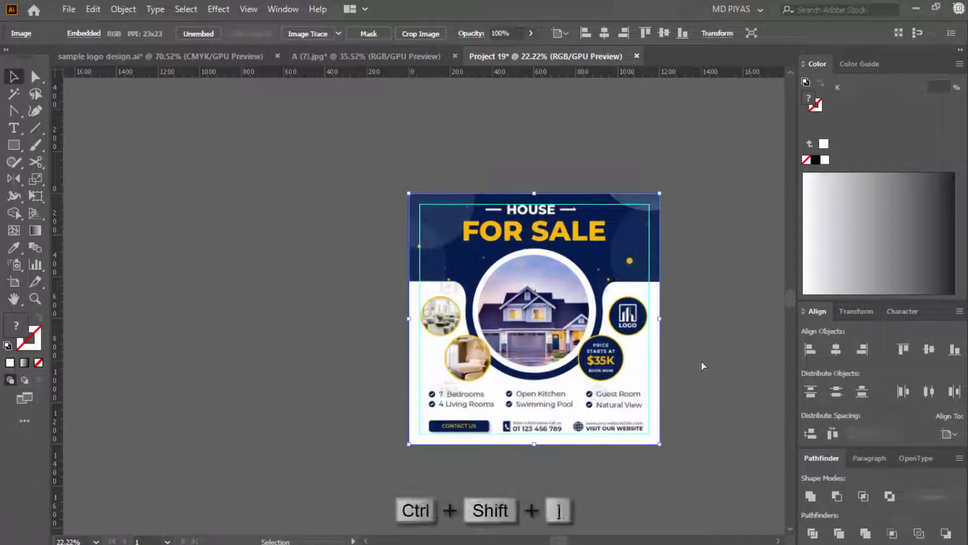
{"action": "left_click", "coordinate": [713, 452]}
Draw a circle with the Ellipse tool over the reference's large orange dot beneath the SALE text's right end.
{"action": "key", "text": "ctrl+space"}
{"action": "left_click_drag", "start_coordinate": [648, 263], "coordinate": [367, 343]}
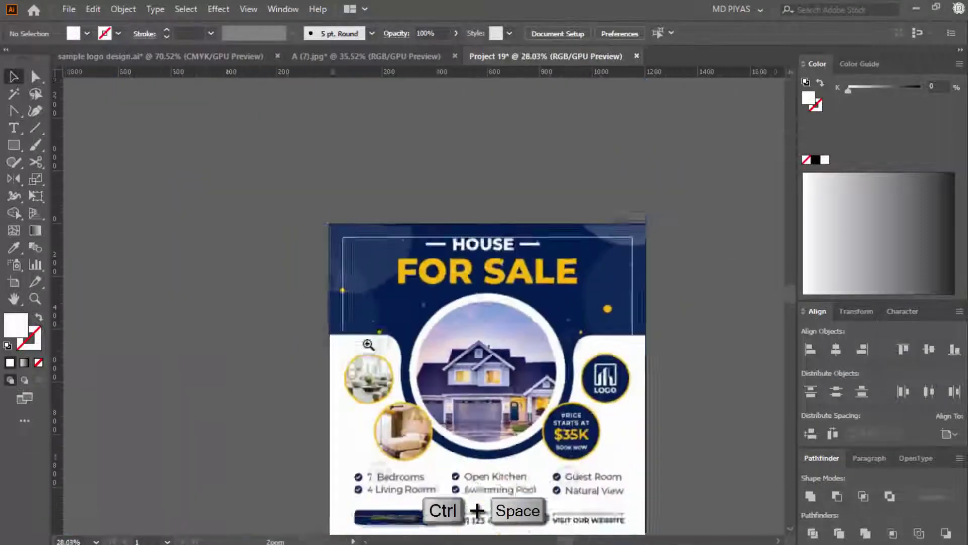
{"action": "left_click_drag", "start_coordinate": [512, 328], "coordinate": [616, 331]}
{"action": "left_click_drag", "start_coordinate": [676, 388], "coordinate": [625, 317]}
{"action": "left_click_drag", "start_coordinate": [633, 222], "coordinate": [676, 227]}
{"action": "left_click_drag", "start_coordinate": [625, 317], "coordinate": [588, 331]}
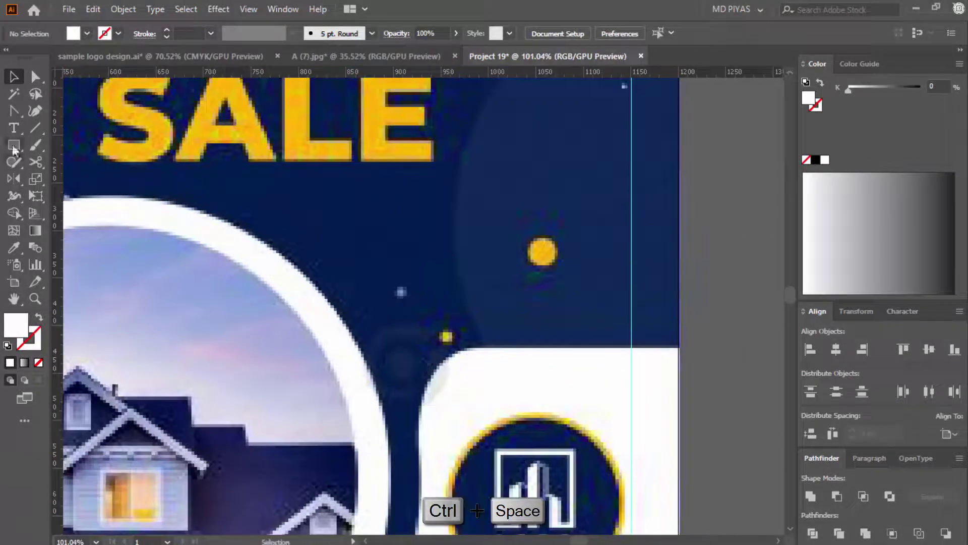
{"action": "right_click", "coordinate": [14, 147]}
{"action": "left_click", "coordinate": [81, 180]}
{"action": "key", "text": "ctrl+space"}
{"action": "left_click_drag", "start_coordinate": [581, 254], "coordinate": [614, 256]}
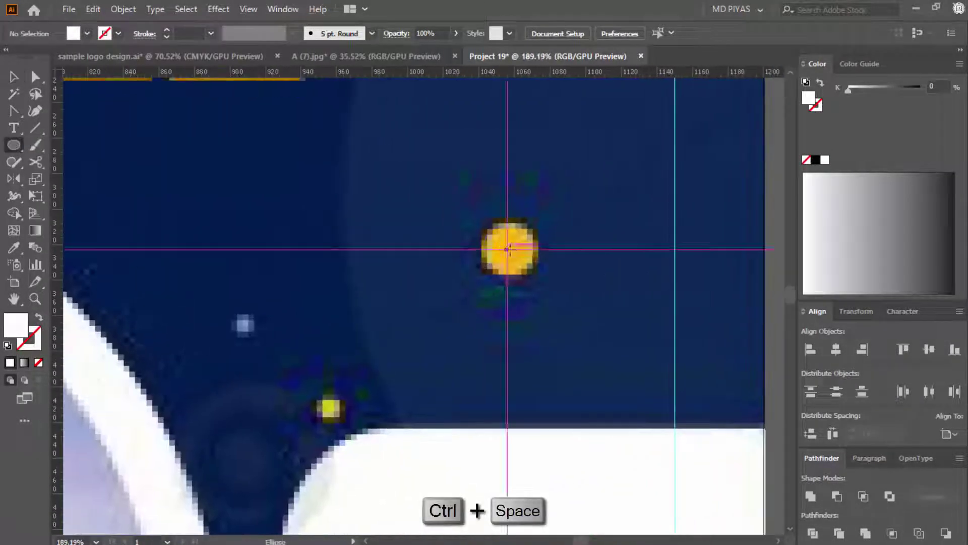
{"action": "mouse_move", "coordinate": [508, 249]}
{"action": "left_mouse_down"}
{"action": "mouse_move", "coordinate": [531, 259]}
{"action": "mouse_move", "coordinate": [411, 300]}
{"action": "left_mouse_up"}
Fill the new circle with the yellow FFB10E sampled from the reference's FOR SALE text.
{"action": "key", "text": "v"}
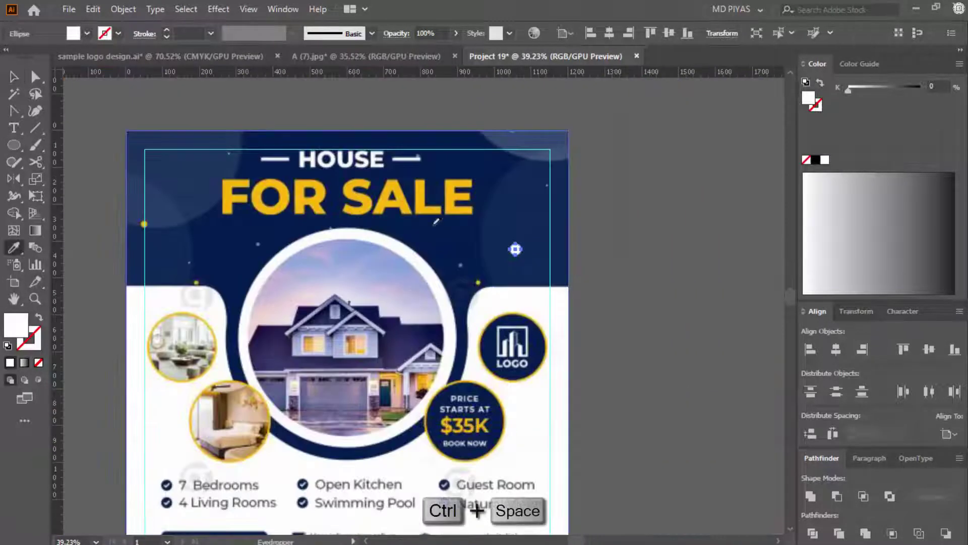
{"action": "left_click", "coordinate": [451, 199]}
{"action": "key", "text": "v"}
{"action": "left_click", "coordinate": [601, 237]}
Duplicate the yellow circle onto the reference's small yellow dot above the logo and shrink it to match.
{"action": "key", "text": "ctrl+space"}
{"action": "left_click_drag", "start_coordinate": [474, 271], "coordinate": [589, 237]}
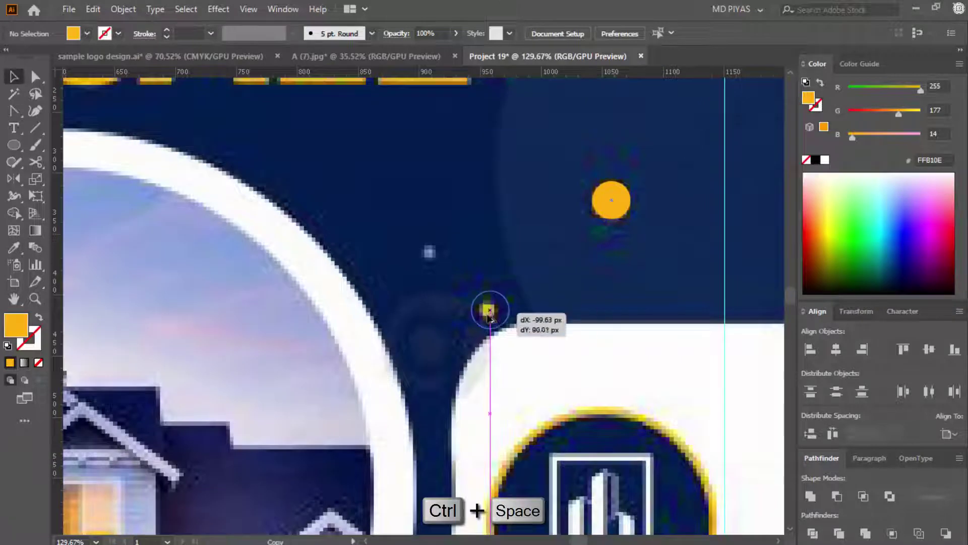
{"action": "left_click_drag", "start_coordinate": [487, 315], "coordinate": [486, 314]}
{"action": "key", "text": "ctrl+space"}
{"action": "mouse_move", "coordinate": [483, 313]}
{"action": "left_mouse_down"}
{"action": "mouse_move", "coordinate": [538, 316]}
{"action": "mouse_move", "coordinate": [498, 301]}
{"action": "left_mouse_up"}
{"action": "key", "text": "ctrl+space"}
{"action": "left_click_drag", "start_coordinate": [488, 313], "coordinate": [757, 290]}
{"action": "left_click_drag", "start_coordinate": [536, 291], "coordinate": [556, 293]}
Duplicate the small yellow dot onto the nearby pale dot, shrink it to fit and fill it with white.
{"action": "key", "text": "ctrl+space"}
{"action": "key", "text": "space"}
{"action": "left_click_drag", "start_coordinate": [556, 292], "coordinate": [599, 350]}
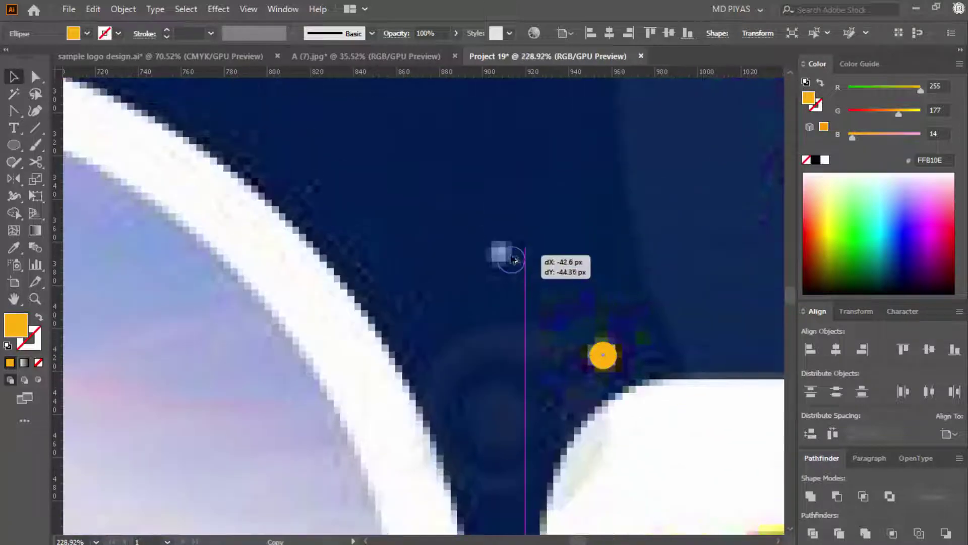
{"action": "left_click_drag", "start_coordinate": [504, 249], "coordinate": [504, 248]}
{"action": "key", "text": "ctrl+space"}
{"action": "left_click_drag", "start_coordinate": [496, 247], "coordinate": [570, 228]}
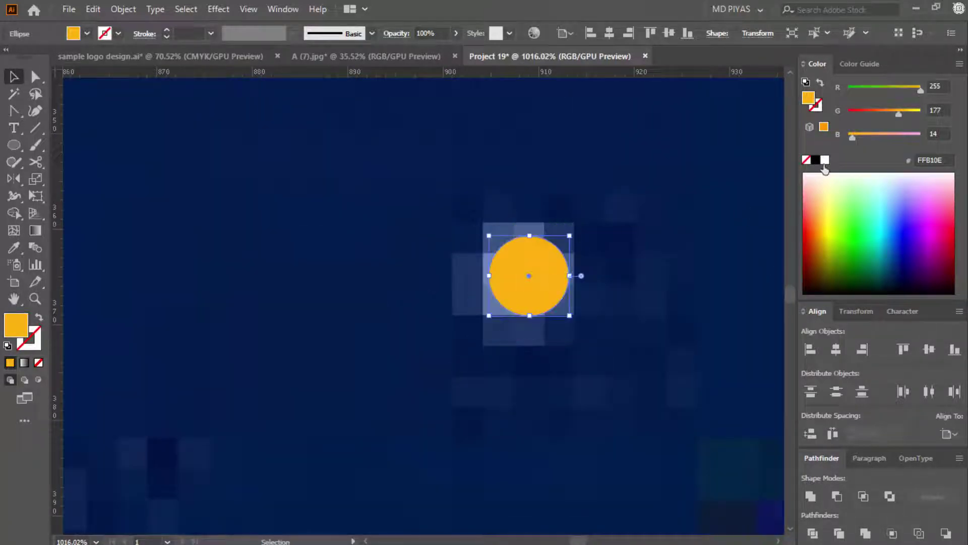
{"action": "left_click", "coordinate": [825, 161]}
Copy the white dot and paste it onto the reference's pale dot near the right margin guide beside SALE, resized to match.
{"action": "key", "text": "ctrl+space"}
{"action": "left_click_drag", "start_coordinate": [616, 260], "coordinate": [472, 319]}
{"action": "left_click_drag", "start_coordinate": [688, 233], "coordinate": [731, 248]}
{"action": "left_click_drag", "start_coordinate": [731, 249], "coordinate": [650, 275]}
{"action": "left_click_drag", "start_coordinate": [651, 275], "coordinate": [661, 304]}
{"action": "key", "text": "ctrl+space"}
{"action": "left_click_drag", "start_coordinate": [287, 466], "coordinate": [363, 408]}
{"action": "key", "text": "ctrl+c"}
{"action": "key", "text": "ctrl+space"}
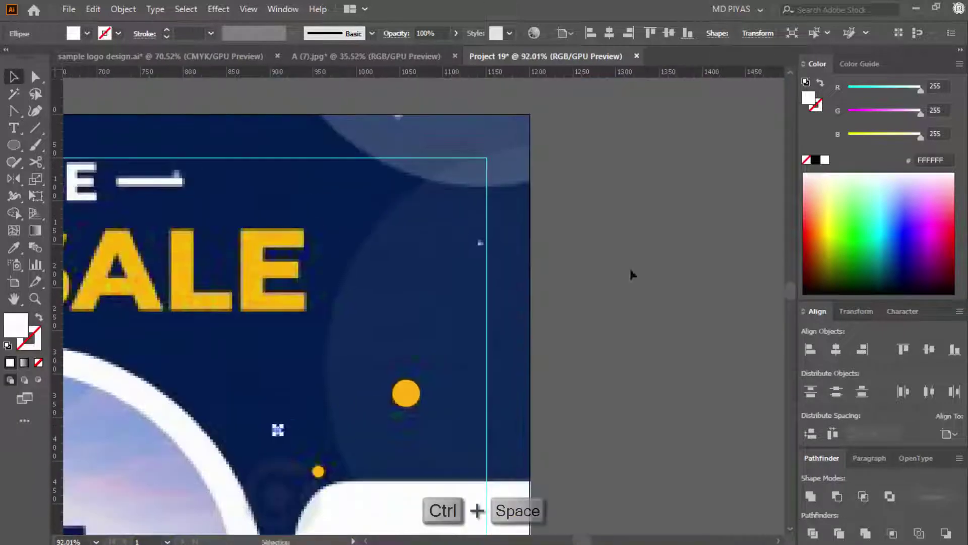
{"action": "left_click", "coordinate": [632, 272]}
{"action": "key", "text": "ctrl+space"}
{"action": "left_click_drag", "start_coordinate": [481, 241], "coordinate": [605, 243]}
{"action": "key", "text": "ctrl+v"}
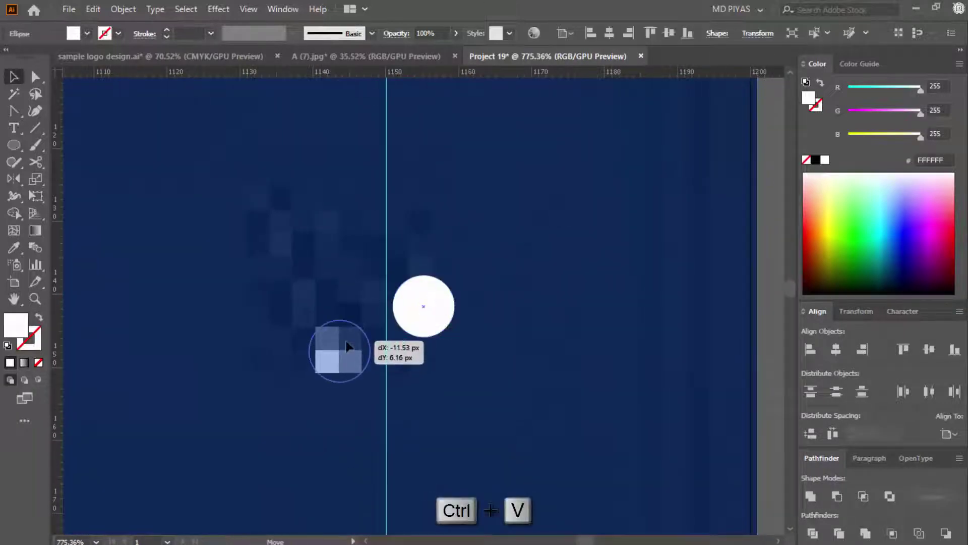
{"action": "left_click_drag", "start_coordinate": [346, 342], "coordinate": [347, 343]}
{"action": "key", "text": "ctrl+space"}
{"action": "left_click_drag", "start_coordinate": [333, 353], "coordinate": [389, 353]}
{"action": "left_click_drag", "start_coordinate": [374, 138], "coordinate": [375, 204]}
{"action": "key", "text": "ctrl+space"}
{"action": "left_click_drag", "start_coordinate": [461, 315], "coordinate": [362, 337]}
{"action": "left_click", "coordinate": [664, 304]}
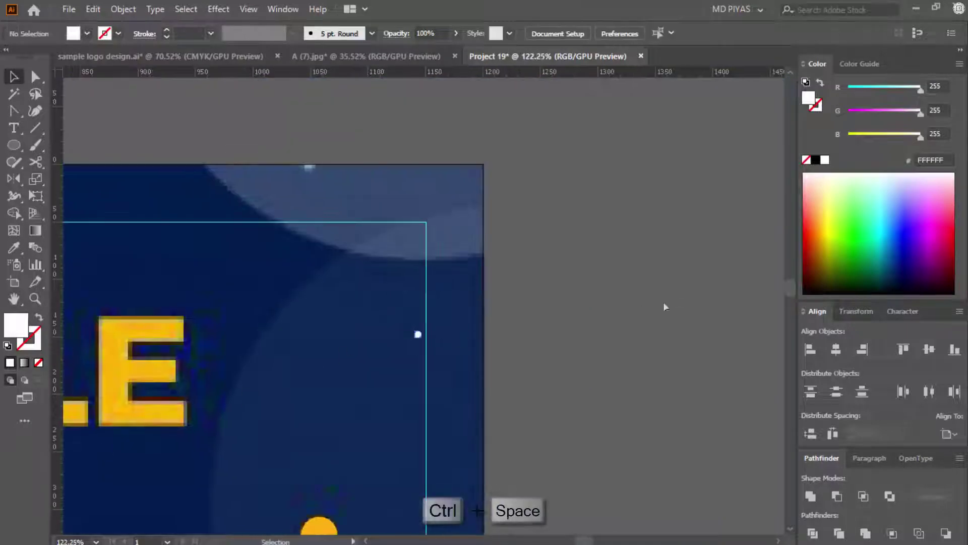
Duplicate the white dot near the right margin onto the reference's pale dot at the artboard's upper edge.
{"action": "key", "text": "ctrl+space"}
{"action": "left_click_drag", "start_coordinate": [666, 306], "coordinate": [557, 305]}
{"action": "left_click_drag", "start_coordinate": [568, 303], "coordinate": [741, 323]}
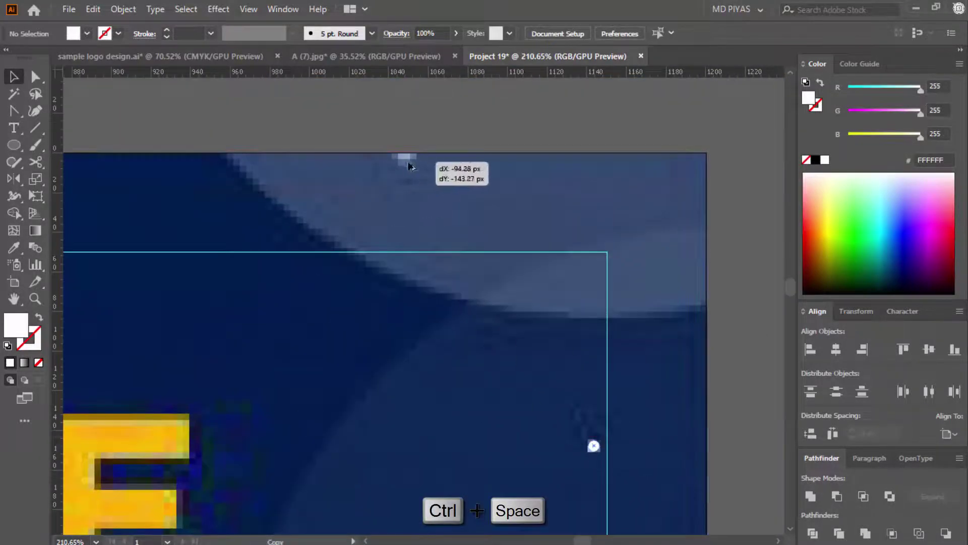
{"action": "left_click_drag", "start_coordinate": [409, 165], "coordinate": [409, 165]}
{"action": "left_click", "coordinate": [595, 179]}
Duplicate the large yellow circle onto the reference's yellow dot on the left margin guide and shrink it to match.
{"action": "key", "text": "ctrl+space"}
{"action": "left_click_drag", "start_coordinate": [599, 180], "coordinate": [144, 333]}
{"action": "left_click_drag", "start_coordinate": [347, 247], "coordinate": [526, 239]}
{"action": "key", "text": "space"}
{"action": "left_click_drag", "start_coordinate": [737, 122], "coordinate": [595, 136]}
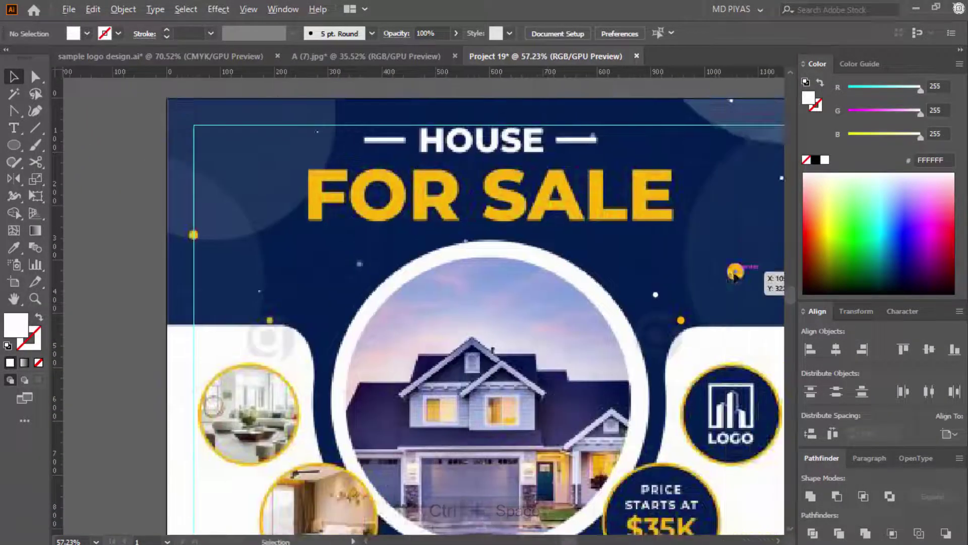
{"action": "left_click_drag", "start_coordinate": [397, 253], "coordinate": [192, 233]}
{"action": "key", "text": "ctrl+space"}
{"action": "left_click_drag", "start_coordinate": [169, 232], "coordinate": [612, 249]}
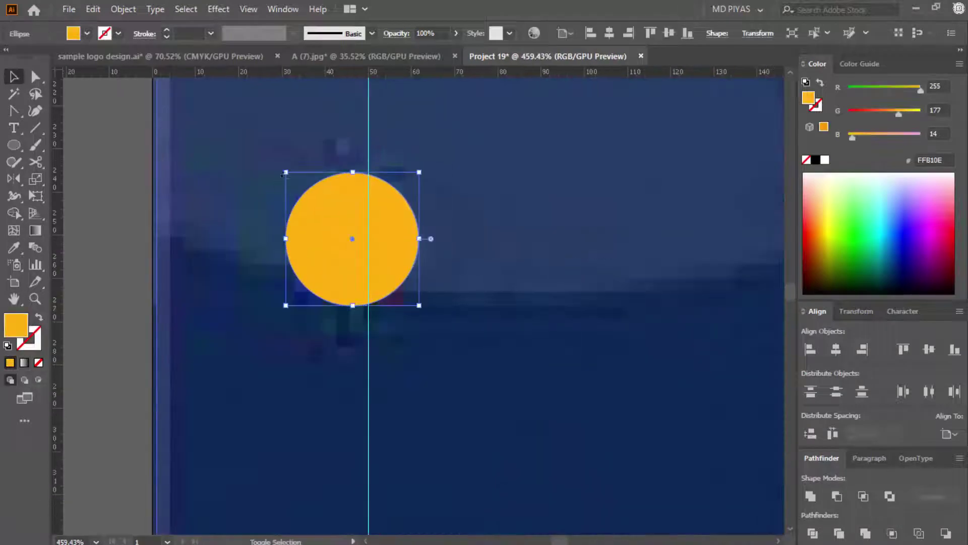
{"action": "left_click_drag", "start_coordinate": [286, 171], "coordinate": [409, 254]}
Duplicate the left-margin yellow dot onto the small yellow dot above the left white panel and shrink it to fit.
{"action": "key", "text": "ctrl+space"}
{"action": "left_click_drag", "start_coordinate": [247, 212], "coordinate": [118, 217]}
{"action": "left_click_drag", "start_coordinate": [344, 294], "coordinate": [433, 293]}
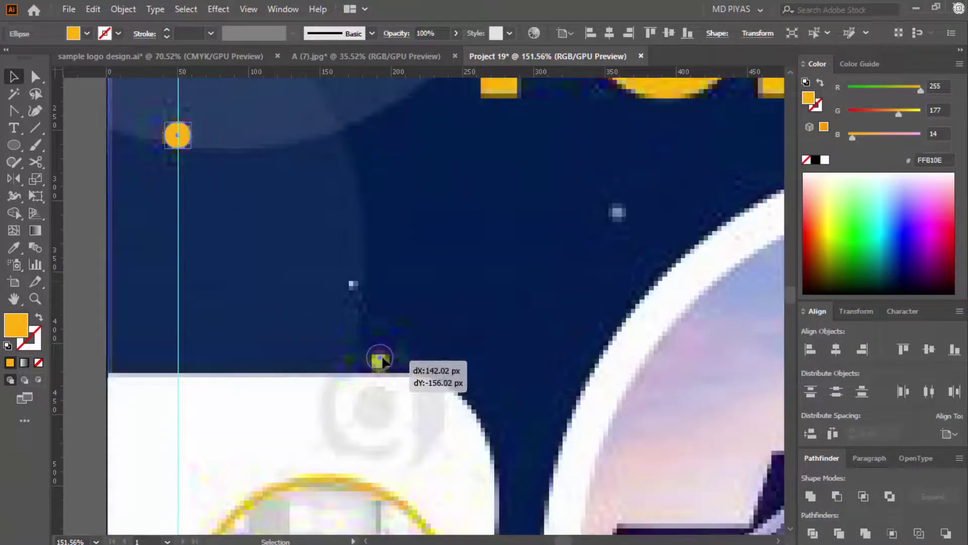
{"action": "left_click_drag", "start_coordinate": [382, 357], "coordinate": [382, 357]}
{"action": "key", "text": "ctrl+space"}
{"action": "left_click_drag", "start_coordinate": [371, 360], "coordinate": [452, 364]}
{"action": "key", "text": "ctrl+space"}
{"action": "left_click_drag", "start_coordinate": [477, 452], "coordinate": [398, 447]}
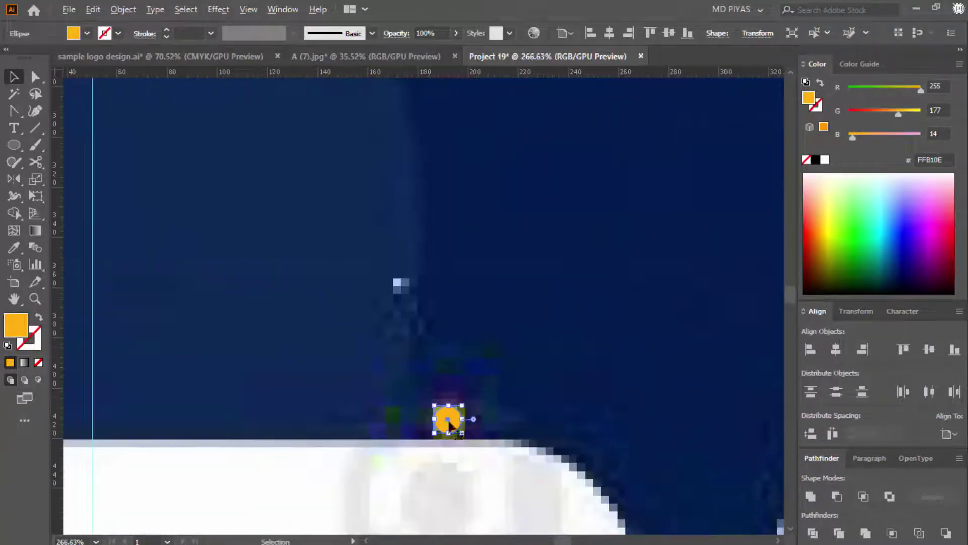
Duplicate the small yellow dot onto the pale dot just above it, shrink it to match and fill it with white.
{"action": "left_click_drag", "start_coordinate": [402, 288], "coordinate": [402, 288]}
{"action": "key", "text": "ctrl+space"}
{"action": "left_click_drag", "start_coordinate": [401, 292], "coordinate": [473, 310]}
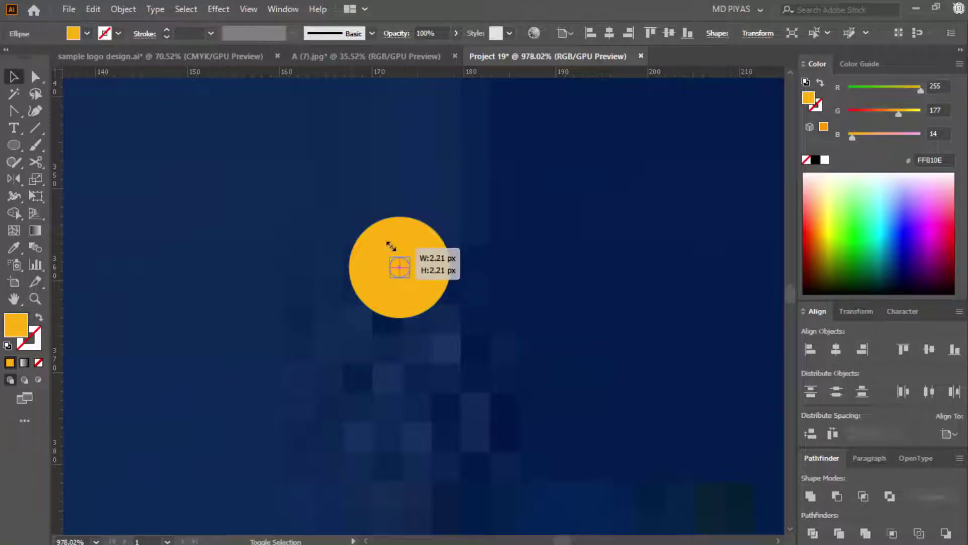
{"action": "left_click_drag", "start_coordinate": [391, 246], "coordinate": [374, 240]}
{"action": "left_click", "coordinate": [824, 160]}
Duplicate the new white dot onto the reference's pale dot beside the upper-left edge of the round house photo.
{"action": "key", "text": "ctrl+space"}
{"action": "left_click_drag", "start_coordinate": [650, 253], "coordinate": [504, 319]}
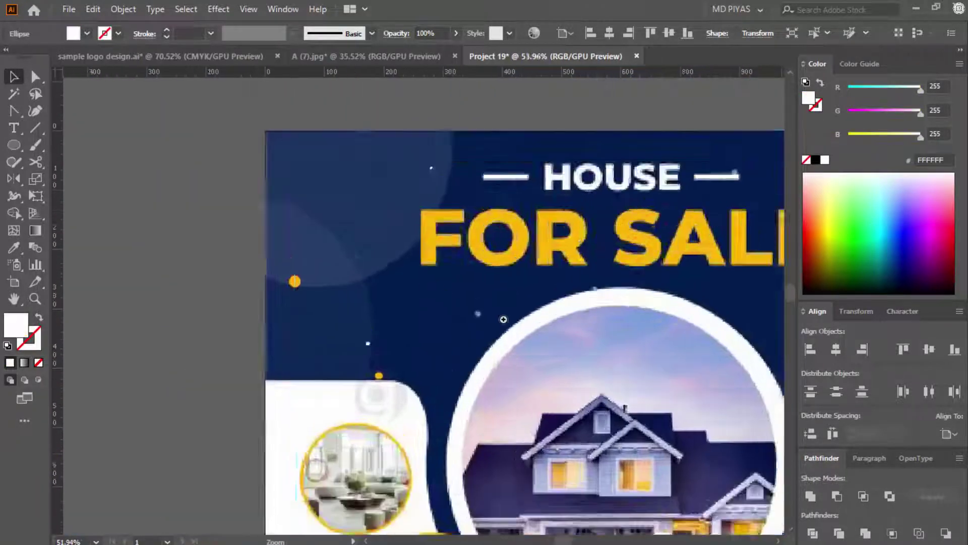
{"action": "left_click_drag", "start_coordinate": [416, 309], "coordinate": [477, 318]}
{"action": "key", "text": "ctrl+space"}
{"action": "left_click_drag", "start_coordinate": [312, 390], "coordinate": [454, 372]}
{"action": "left_click_drag", "start_coordinate": [722, 297], "coordinate": [184, 454]}
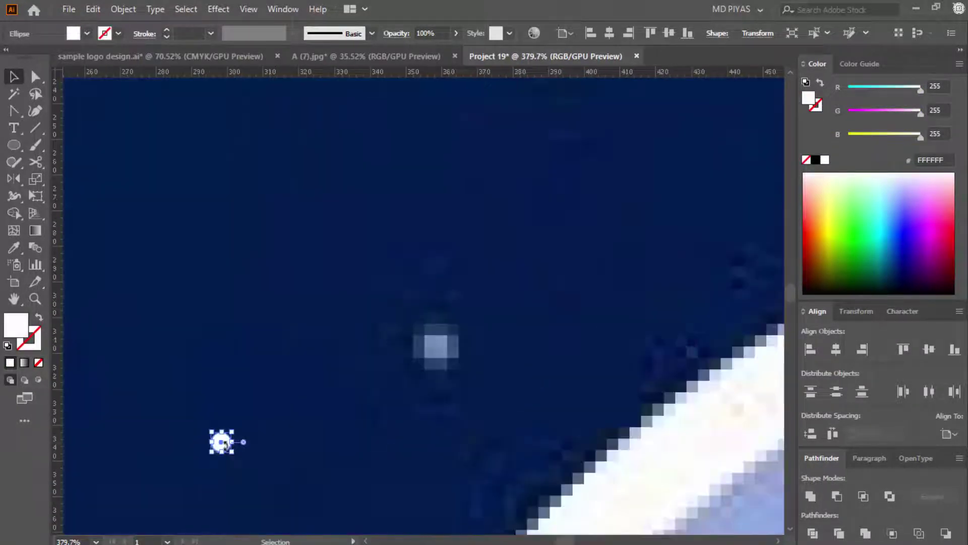
{"action": "left_click_drag", "start_coordinate": [435, 347], "coordinate": [451, 348]}
{"action": "key", "text": "ctrl+space"}
{"action": "left_click_drag", "start_coordinate": [497, 346], "coordinate": [412, 346]}
{"action": "left_click_drag", "start_coordinate": [638, 232], "coordinate": [668, 237]}
Move the white dot onto the pale dot inside the upper-left translucent circle and resize it to match.
{"action": "left_click_drag", "start_coordinate": [390, 417], "coordinate": [418, 475]}
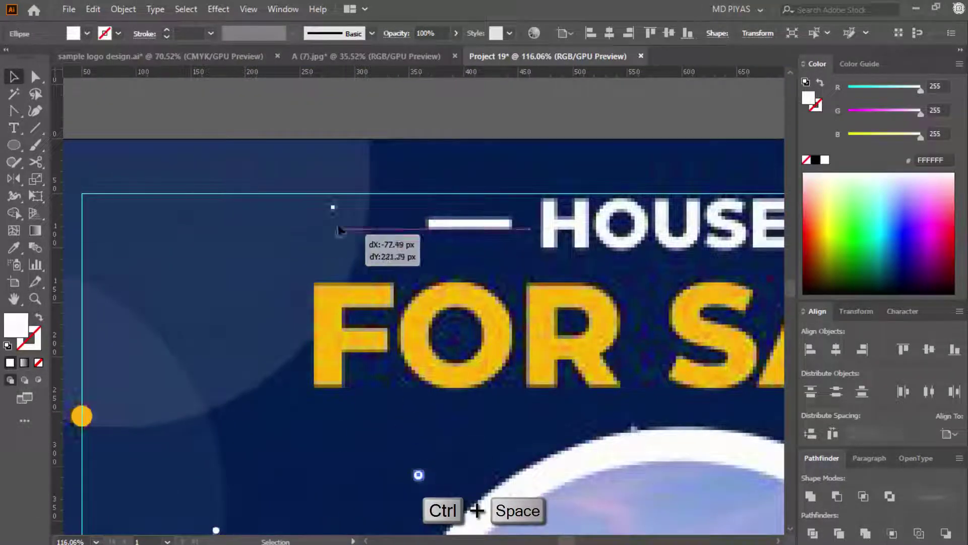
{"action": "key", "text": "ctrl+space"}
{"action": "left_click_drag", "start_coordinate": [320, 197], "coordinate": [444, 202]}
{"action": "left_click_drag", "start_coordinate": [447, 305], "coordinate": [600, 311]}
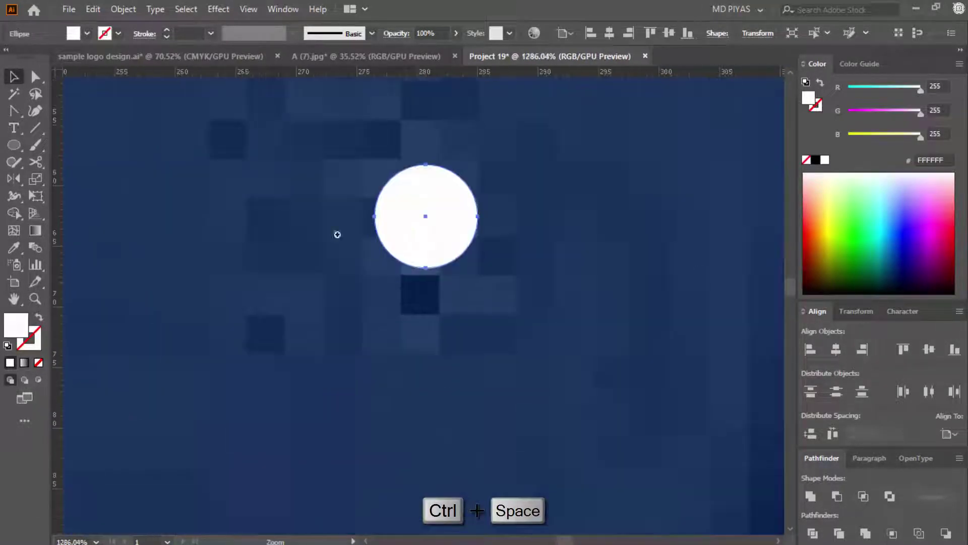
{"action": "left_click_drag", "start_coordinate": [389, 189], "coordinate": [405, 187]}
{"action": "left_click_drag", "start_coordinate": [436, 157], "coordinate": [437, 172]}
Duplicate the white dot above the left panel onto the pale dot beside the round house photo.
{"action": "key", "text": "ctrl+space"}
{"action": "left_click_drag", "start_coordinate": [550, 299], "coordinate": [519, 385]}
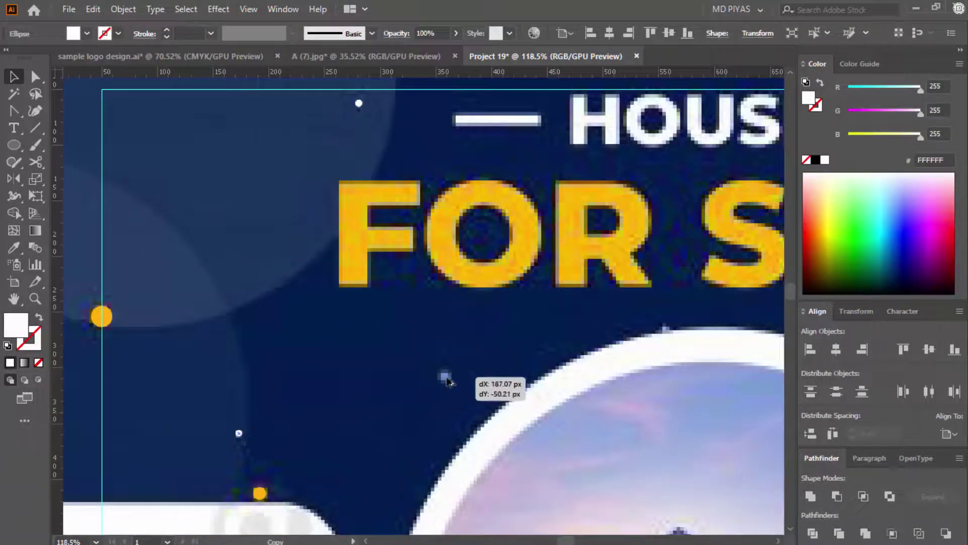
{"action": "key", "text": "ctrl+space"}
{"action": "left_click_drag", "start_coordinate": [303, 323], "coordinate": [197, 325]}
Move the reference flyer image off the artboard and delete it.
{"action": "left_click", "coordinate": [348, 214]}
{"action": "key", "text": "ctrl+space"}
{"action": "left_click_drag", "start_coordinate": [504, 329], "coordinate": [203, 286]}
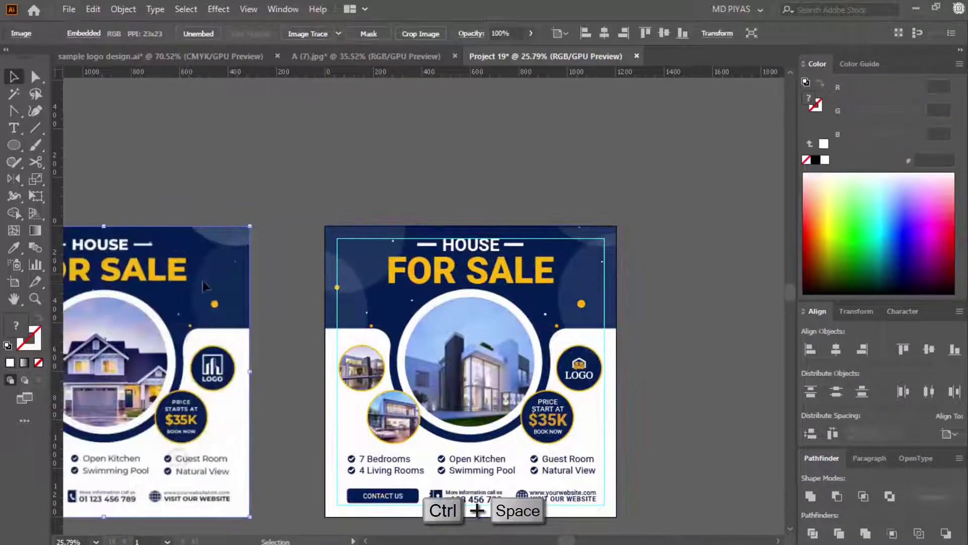
{"action": "key", "text": "Delete"}
Group the translucent circles from both upper corners of the flyer and send the group to the back.
{"action": "key", "text": "ctrl+space"}
{"action": "left_click_drag", "start_coordinate": [512, 297], "coordinate": [803, 303]}
{"action": "left_click_drag", "start_coordinate": [687, 303], "coordinate": [640, 288]}
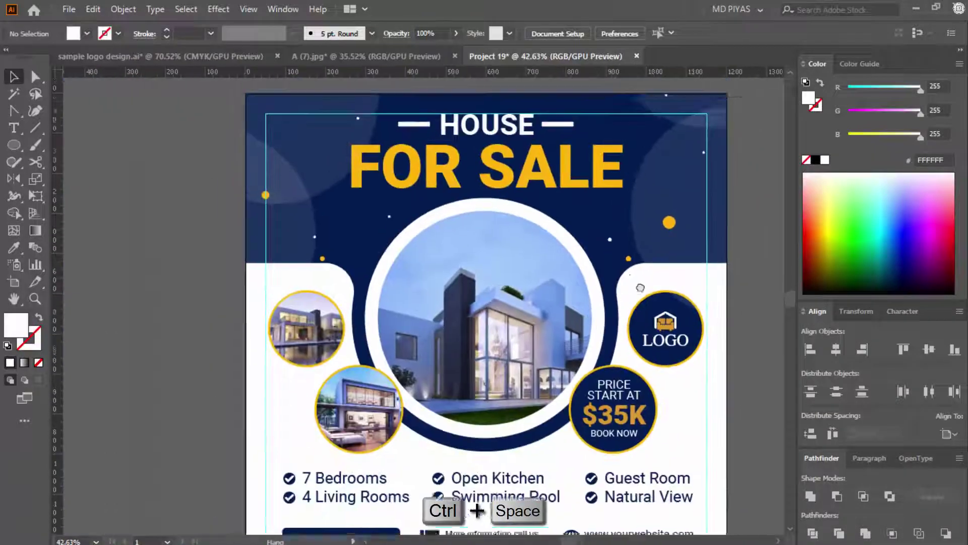
{"action": "left_click", "coordinate": [681, 228]}
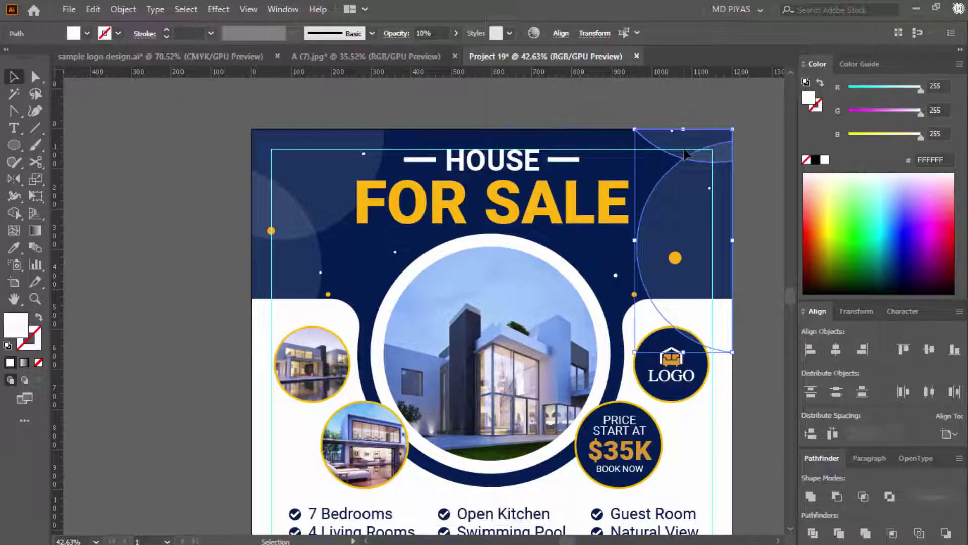
{"action": "left_click", "coordinate": [288, 272], "text": "shift"}
{"action": "left_click", "coordinate": [328, 203], "text": "shift"}
{"action": "key", "text": "ctrl+g"}
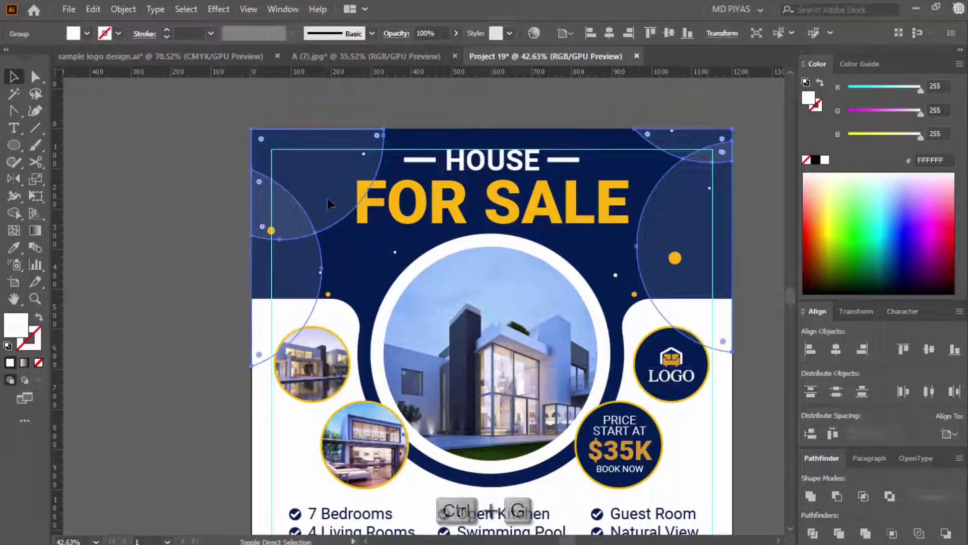
{"action": "key", "text": "ctrl+shift+["}
{"action": "left_click", "coordinate": [141, 262]}
Send the navy background rectangle behind the translucent circles and hide the guides.
{"action": "left_click", "coordinate": [362, 262]}
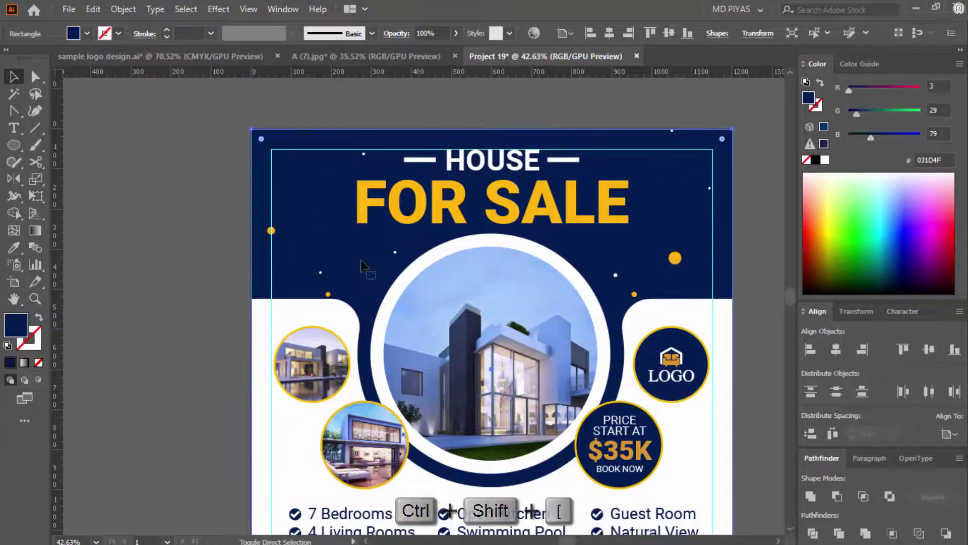
{"action": "key", "text": "ctrl+shift+["}
{"action": "left_click", "coordinate": [162, 269]}
{"action": "key", "text": "ctrl+space"}
{"action": "left_click_drag", "start_coordinate": [329, 207], "coordinate": [191, 312]}
{"action": "left_click_drag", "start_coordinate": [531, 228], "coordinate": [448, 310]}
{"action": "key", "text": "ctrl+0"}
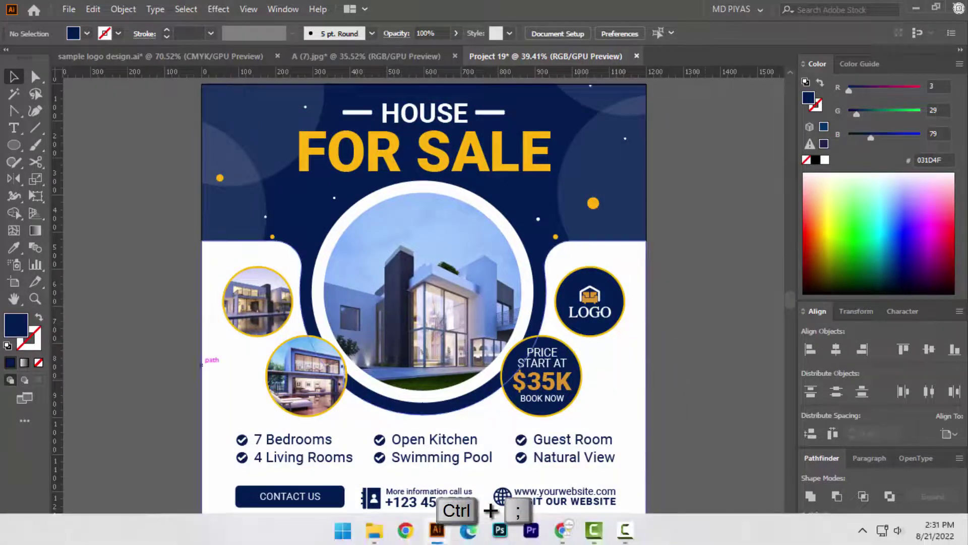
{"action": "left_click_drag", "start_coordinate": [691, 261], "coordinate": [586, 326]}
Create a 1200 by 1200 px rectangle and fill it with white.
{"action": "key", "text": "m"}
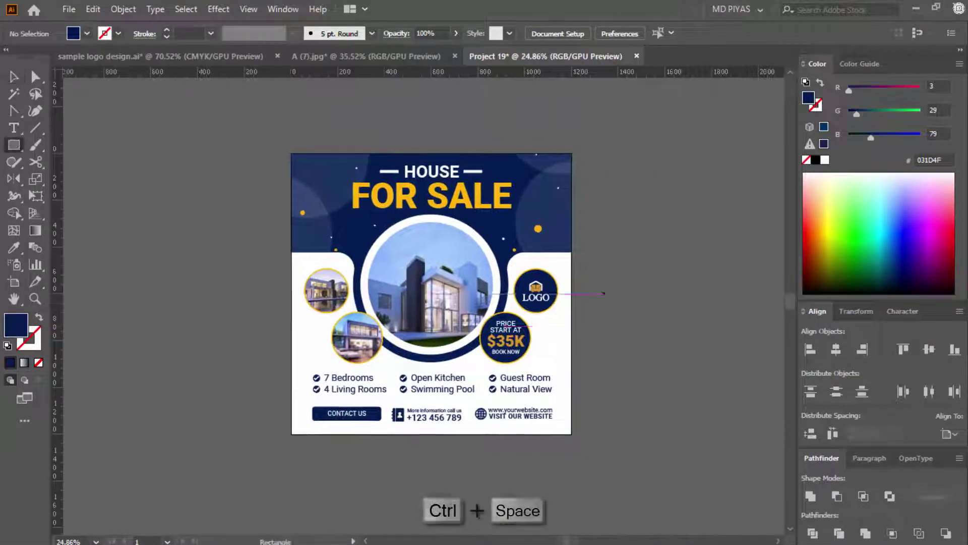
{"action": "left_click", "coordinate": [604, 293]}
{"action": "key", "text": "Tab"}
{"action": "type", "text": "1200"}
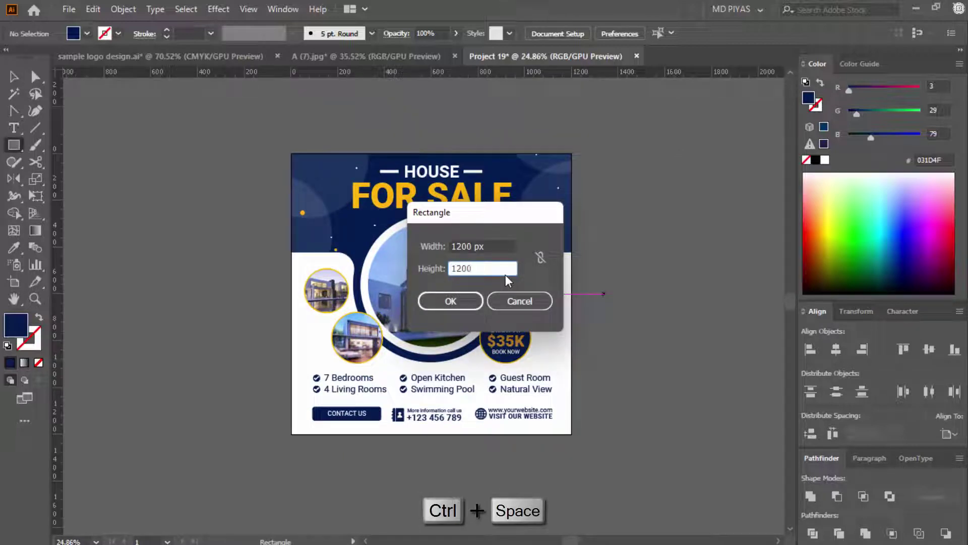
{"action": "key", "text": "Return"}
{"action": "key", "text": "v"}
{"action": "left_click", "coordinate": [825, 161]}
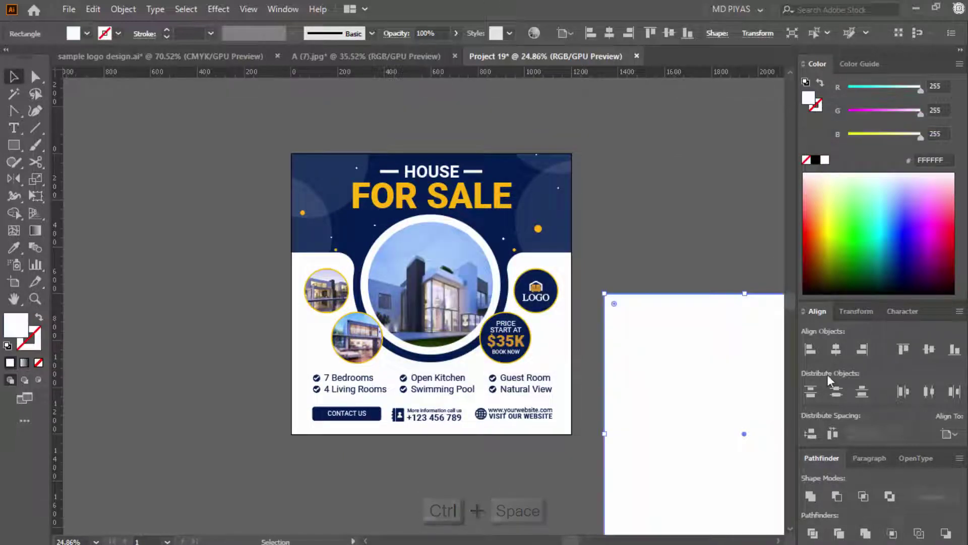
Centre the white rectangle horizontally and vertically on the artboard and send it to the back.
{"action": "left_click", "coordinate": [836, 349]}
{"action": "left_click", "coordinate": [929, 349]}
{"action": "key", "text": "ctrl+shift+["}
Select all of the flyer's artwork and group it.
{"action": "key", "text": "ctrl+a"}
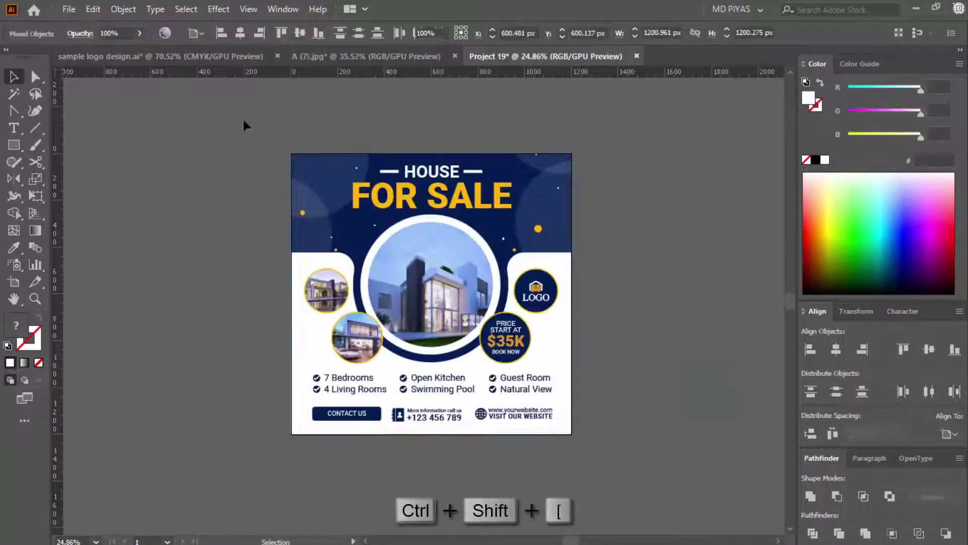
{"action": "left_click_drag", "start_coordinate": [242, 121], "coordinate": [628, 464]}
{"action": "key", "text": "ctrl+g"}
{"action": "left_click", "coordinate": [618, 436]}
Create another 1200 by 1200 px rectangle and centre it on the artboard over the grouped flyer.
{"action": "key", "text": "m"}
{"action": "left_click", "coordinate": [624, 325]}
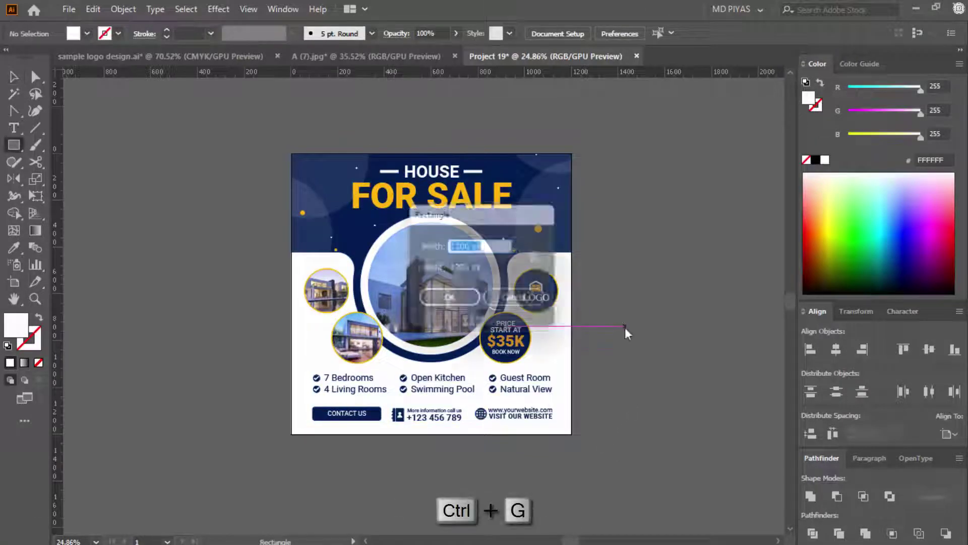
{"action": "key", "text": "Return"}
{"action": "key", "text": "v"}
{"action": "left_click", "coordinate": [836, 349]}
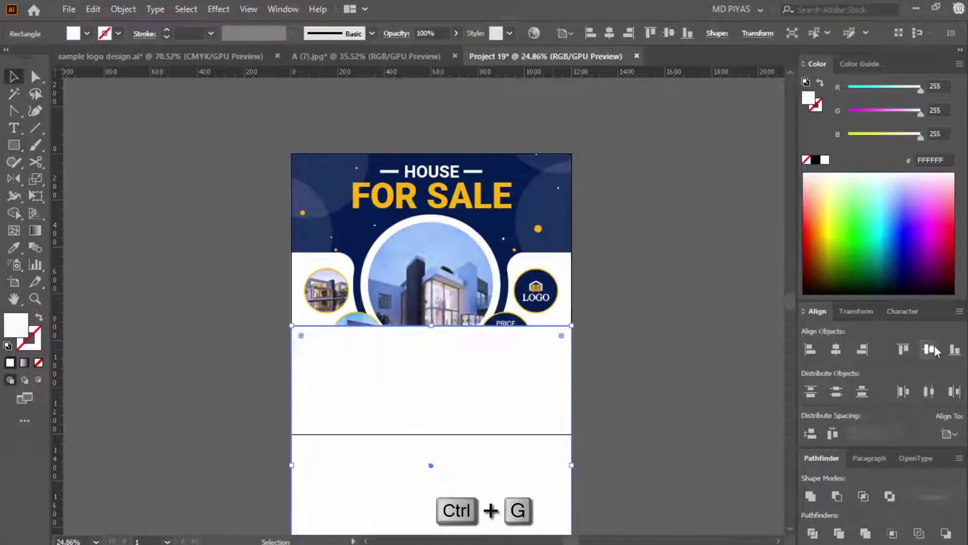
{"action": "left_click", "coordinate": [930, 349]}
Make a clipping mask from the top rectangle and the grouped flyer artwork.
{"action": "left_click_drag", "start_coordinate": [243, 101], "coordinate": [495, 328]}
{"action": "right_click", "coordinate": [435, 263]}
{"action": "left_click", "coordinate": [502, 394]}
{"action": "left_click", "coordinate": [606, 337]}
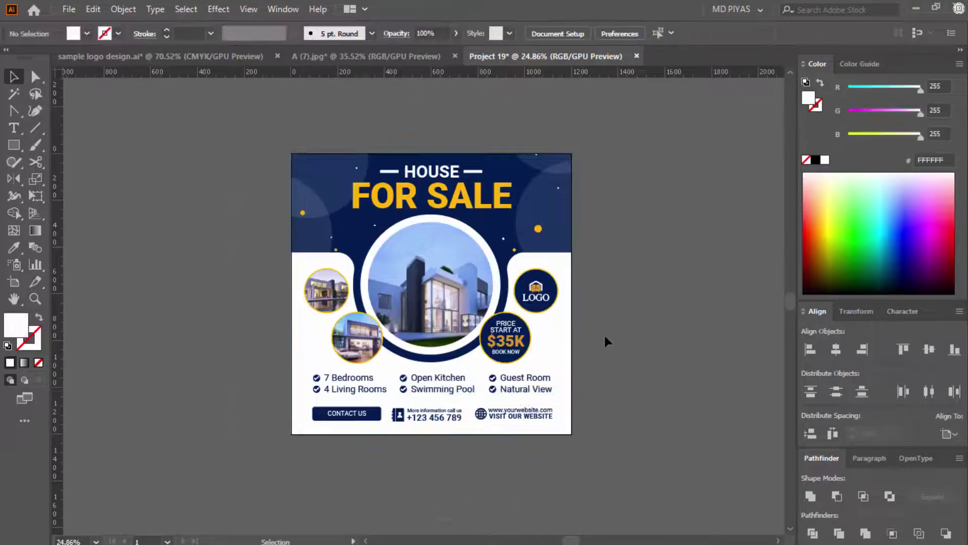
Review the finished flyer in full-screen mode with the artboard fitted to the window.
{"action": "key", "text": "f"}
{"action": "key", "text": "f"}
{"action": "key", "text": "ctrl+0"}
{"action": "key", "text": "ctrl+space"}
{"action": "left_click_drag", "start_coordinate": [677, 362], "coordinate": [724, 266]}
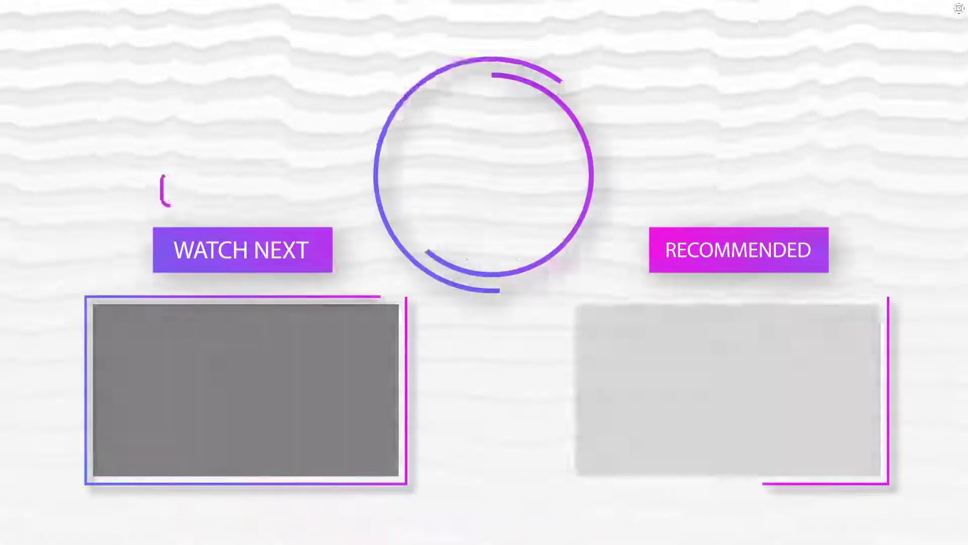